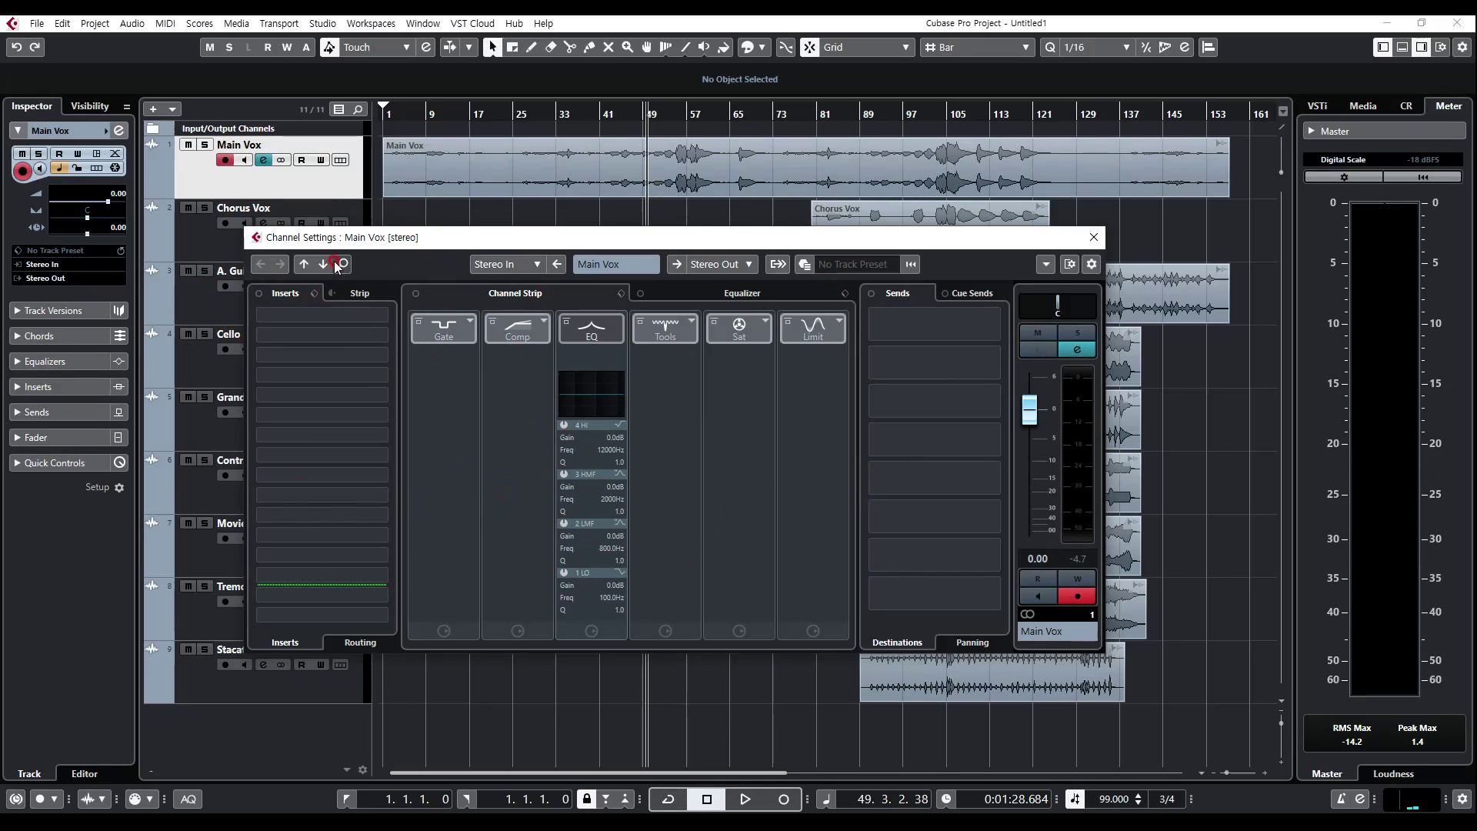
Step: View the preset options for the Main Vox channel's inserts, then close its channel settings
click(318, 293)
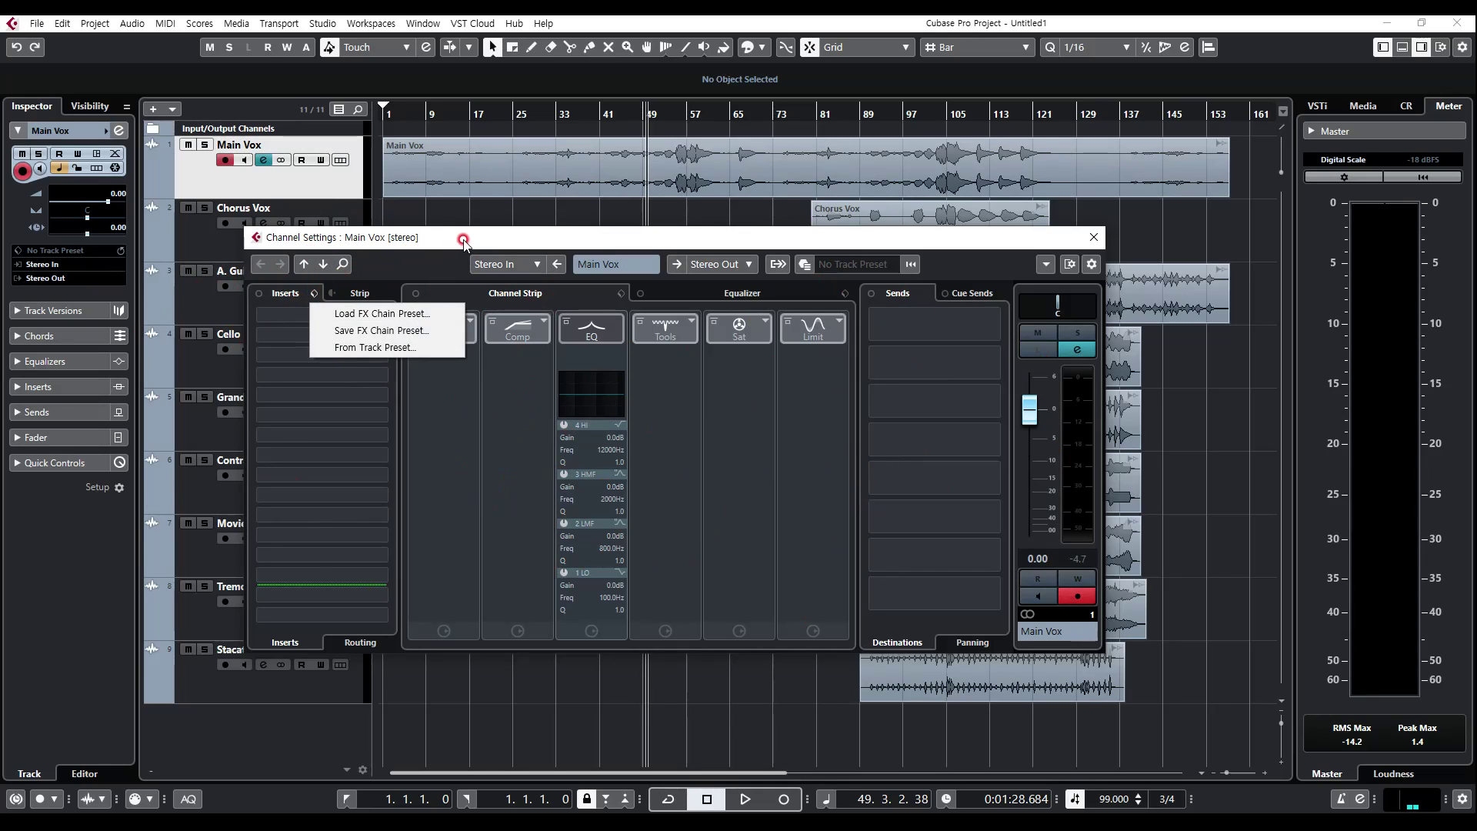
click(593, 240)
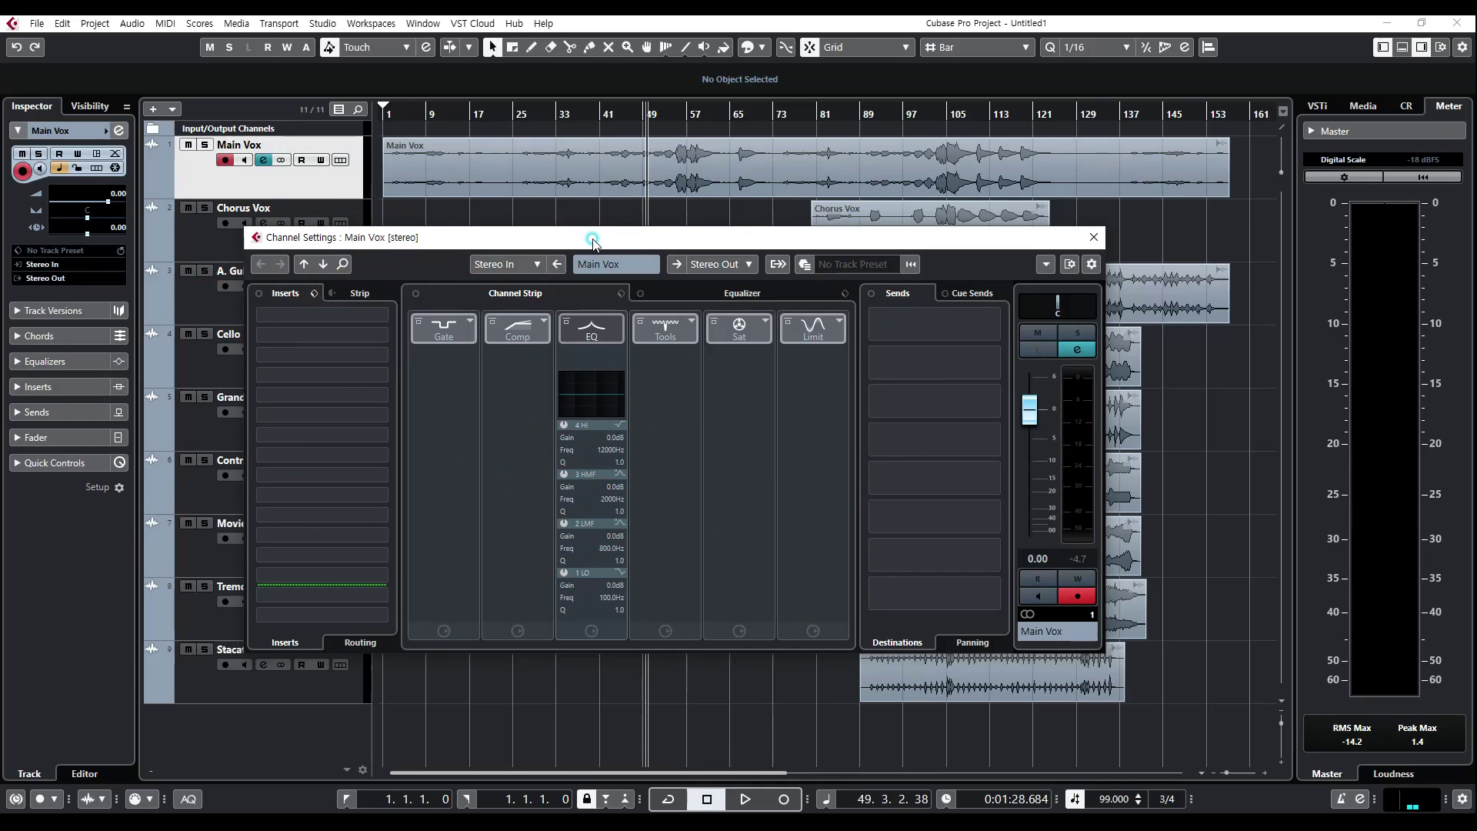
click(1094, 238)
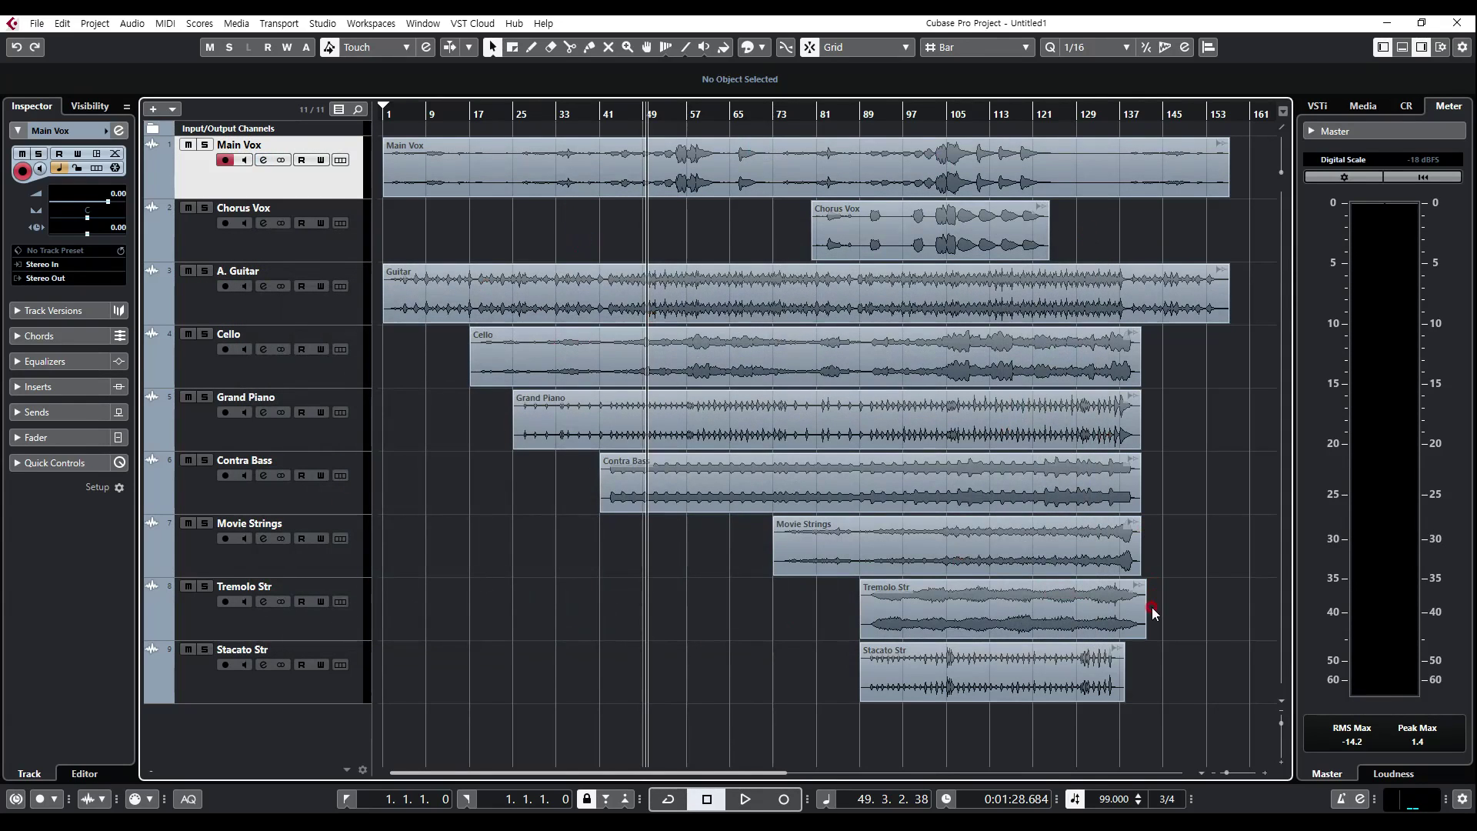
drag(1202, 690, 409, 175)
click(431, 209)
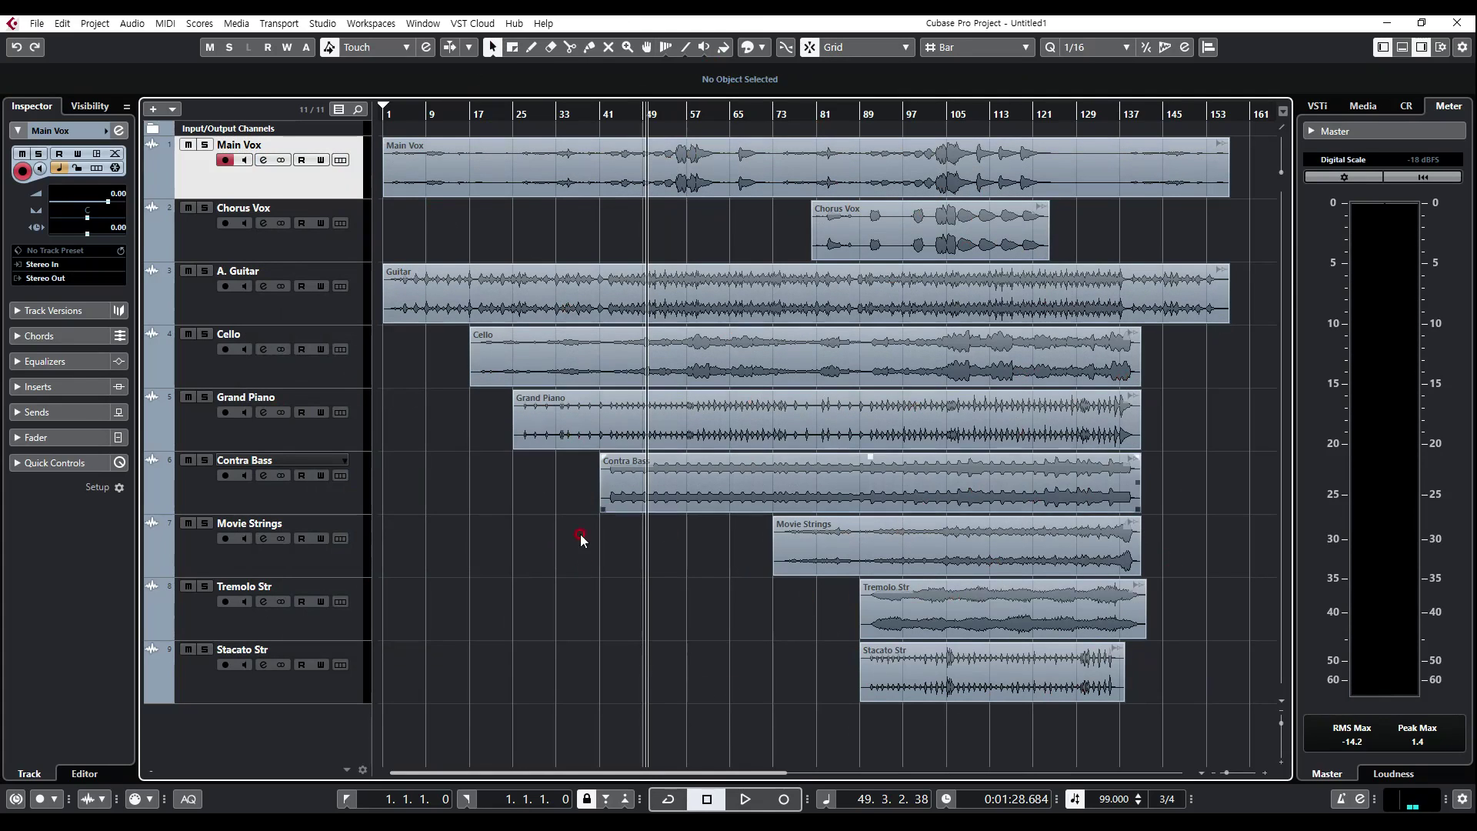
click(262, 160)
click(1093, 237)
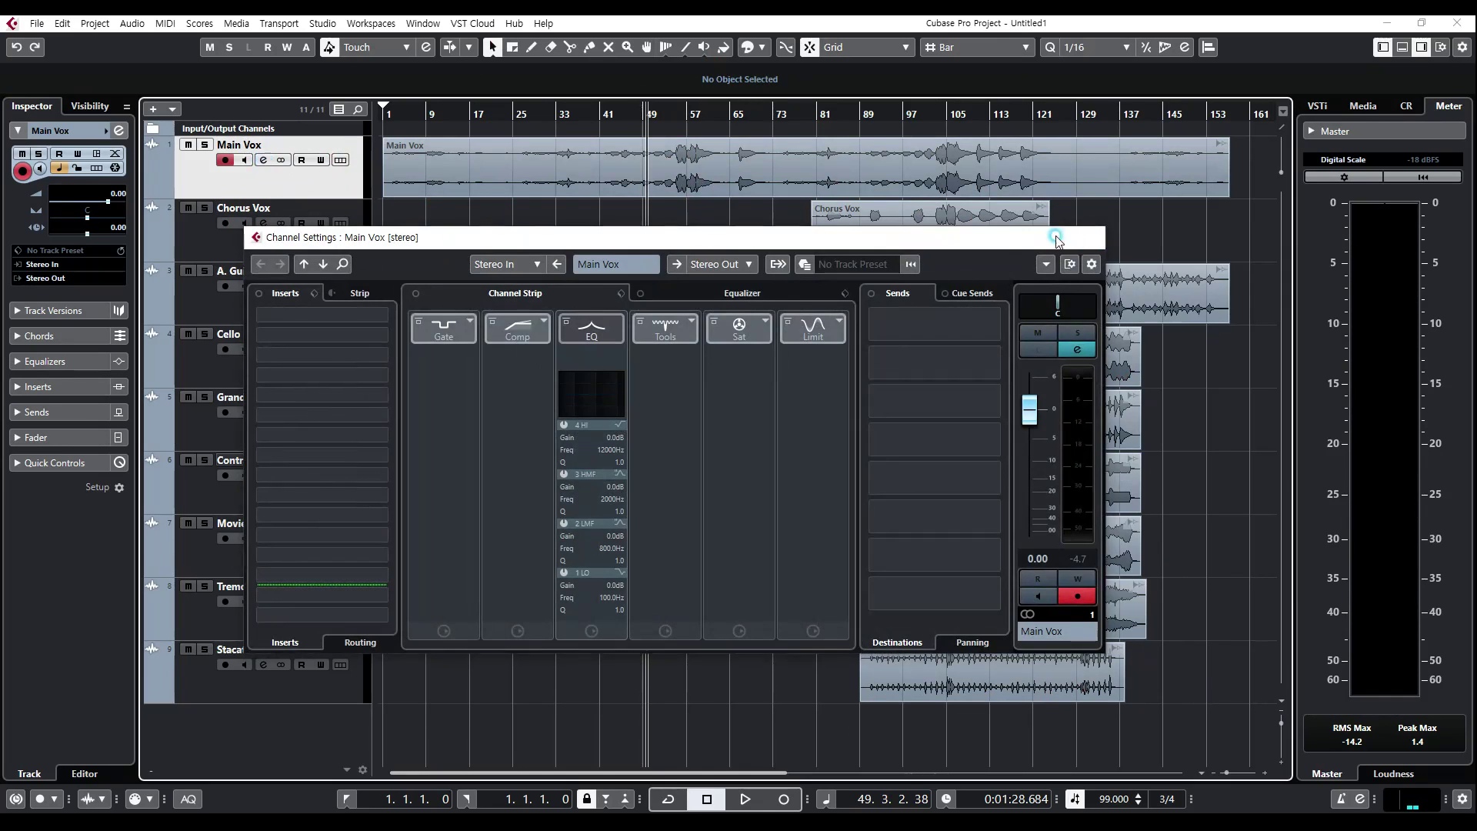
Step: Solo the Main Vox track and return the playhead to the start of the project
click(204, 145)
drag(429, 110, 331, 114)
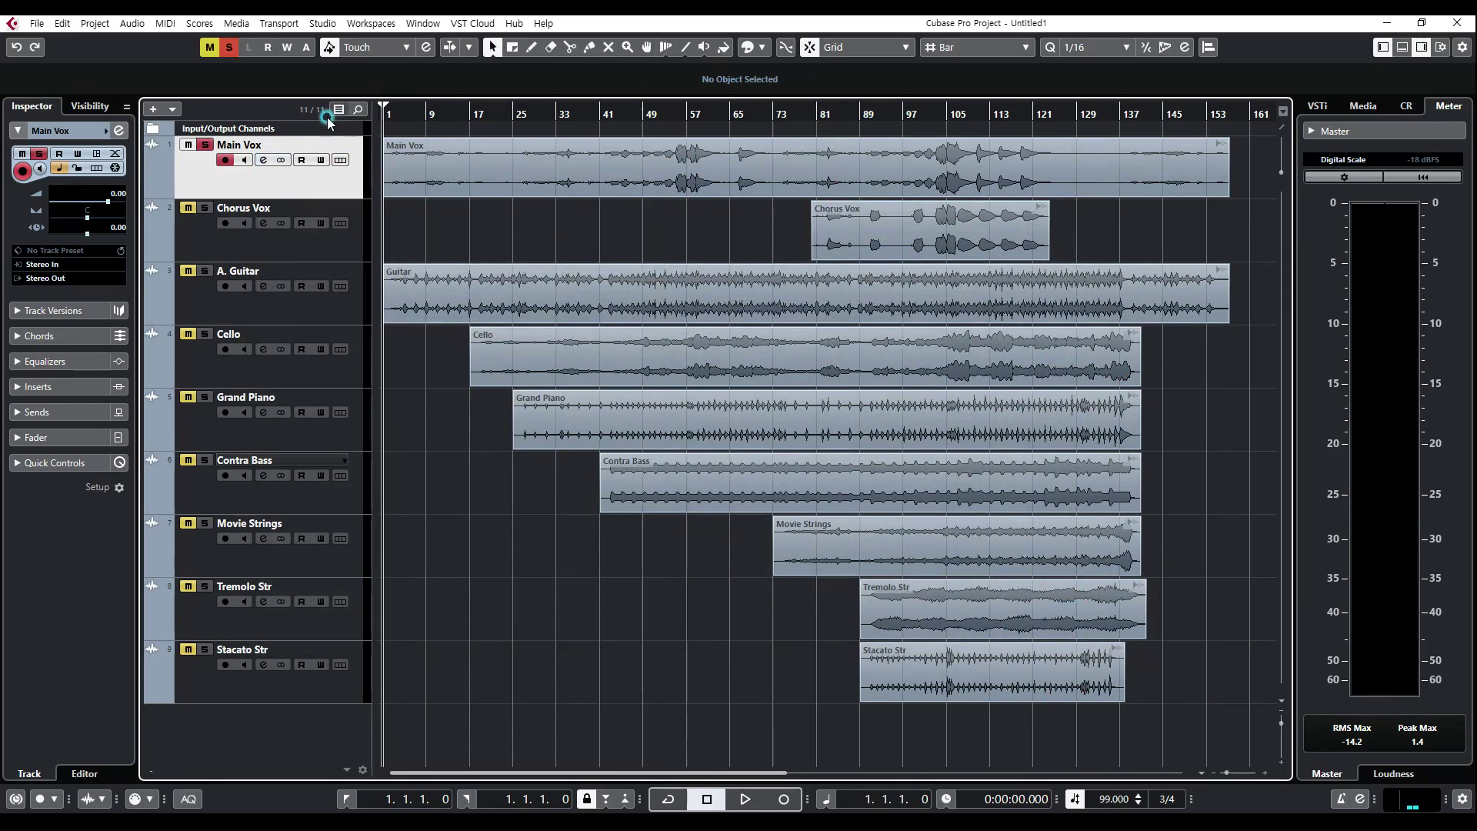
Step: Open the channel settings of the Main Vox track and move the window slightly higher over the tracks
click(263, 160)
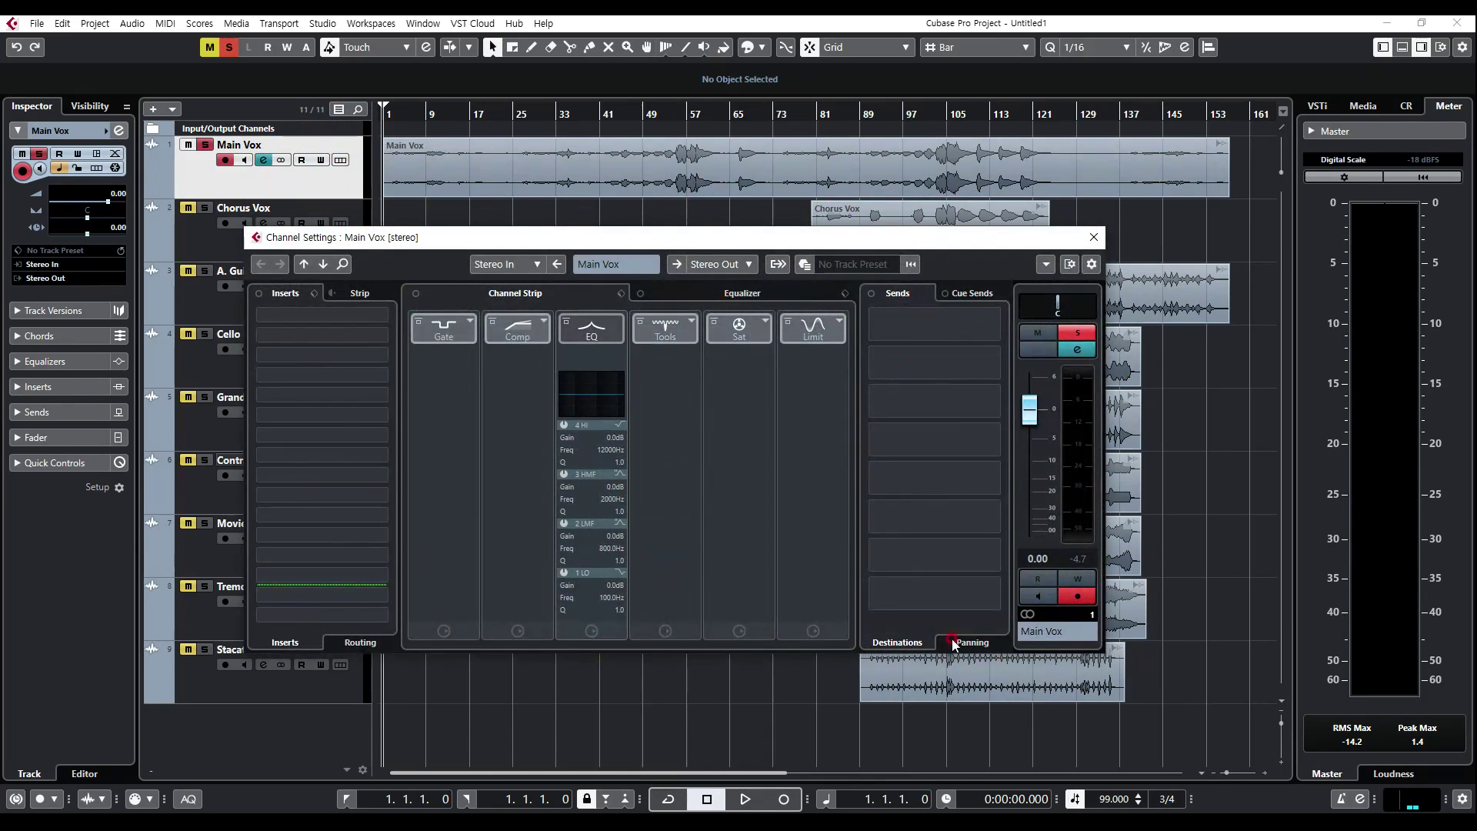
drag(562, 233, 580, 206)
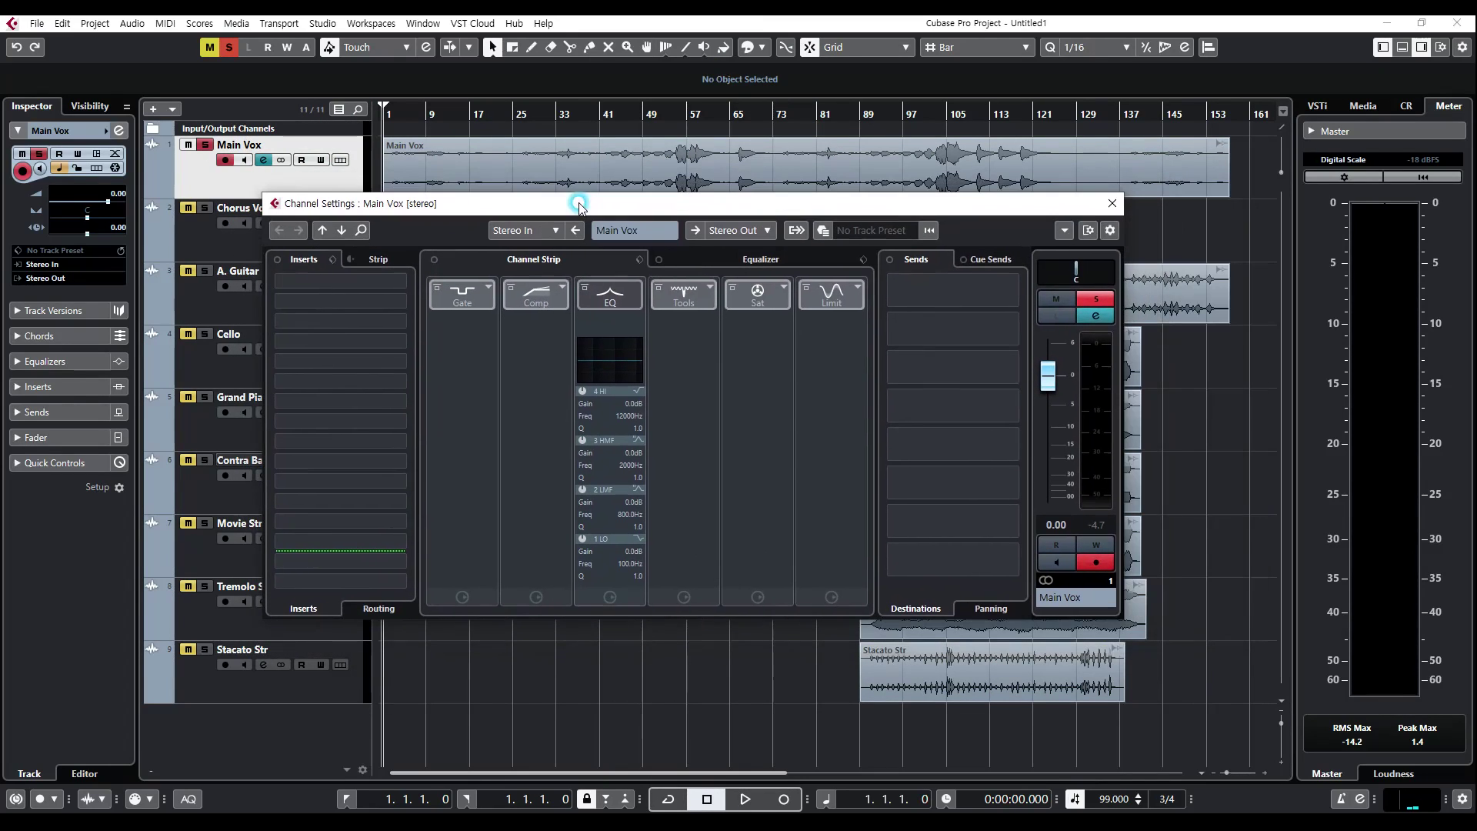
click(263, 160)
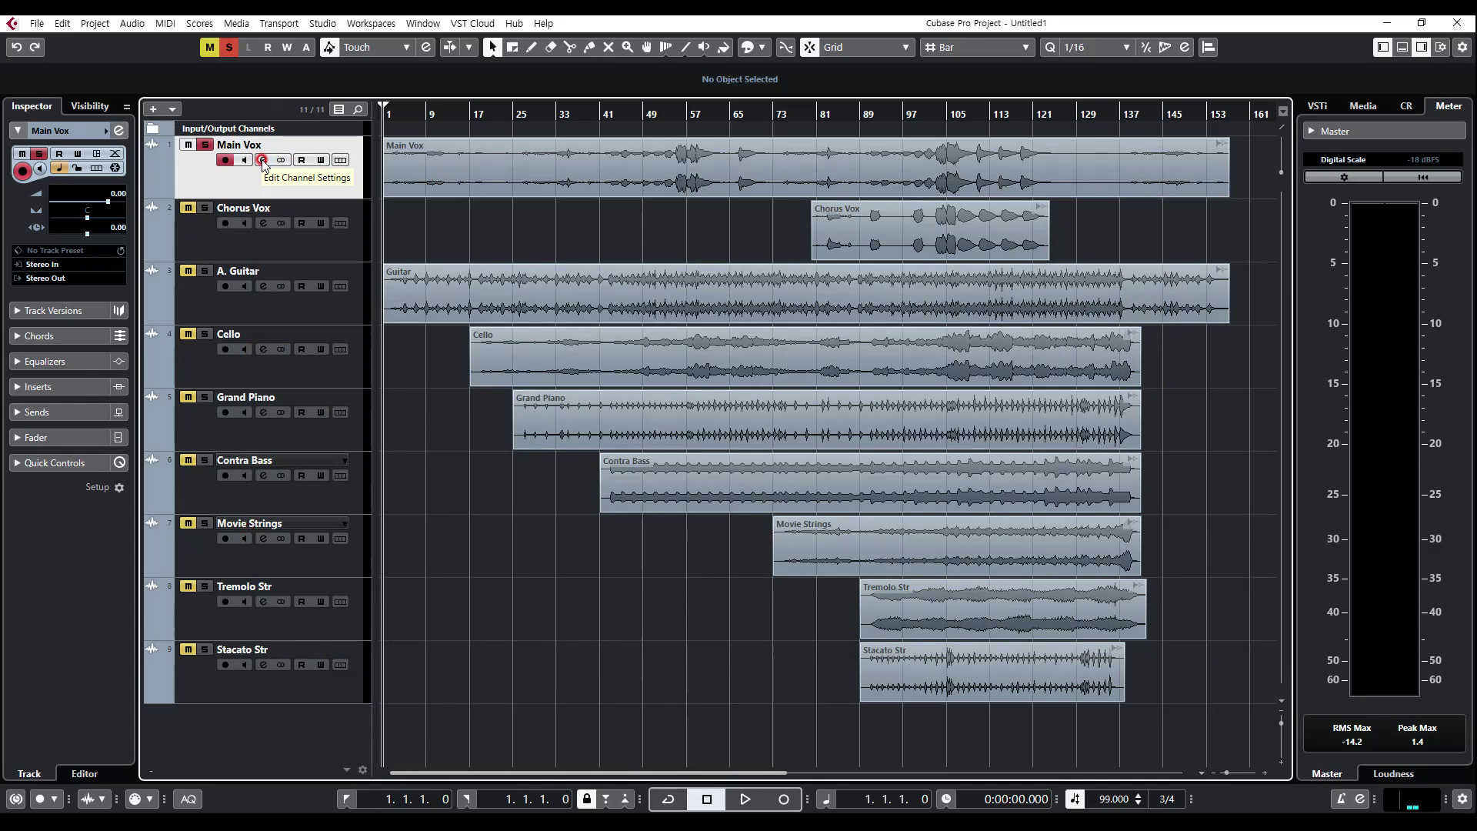
click(263, 160)
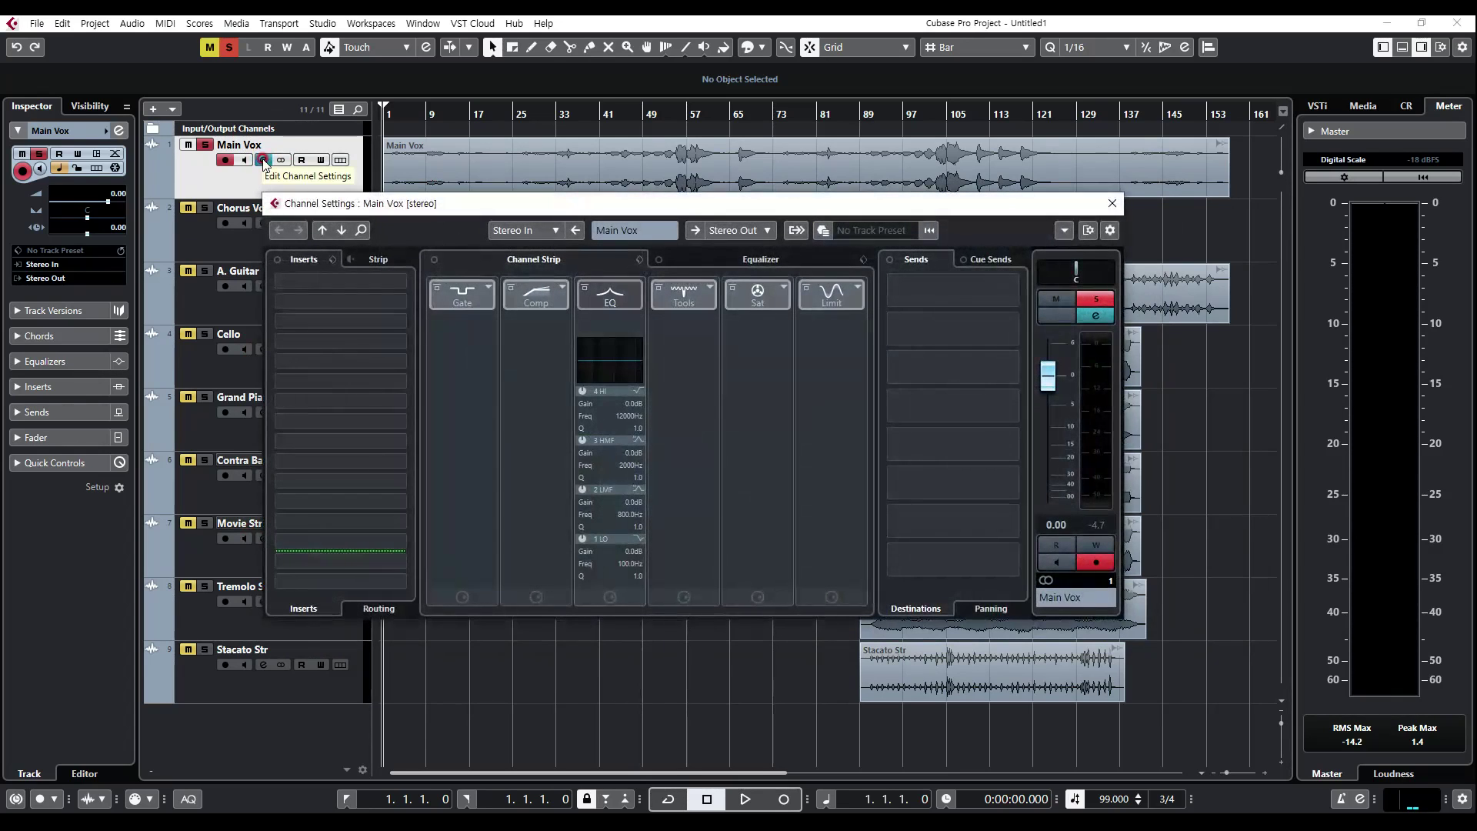
Step: Compare the Channel Strip and Equalizer views of the Main Vox channel
click(721, 257)
click(568, 257)
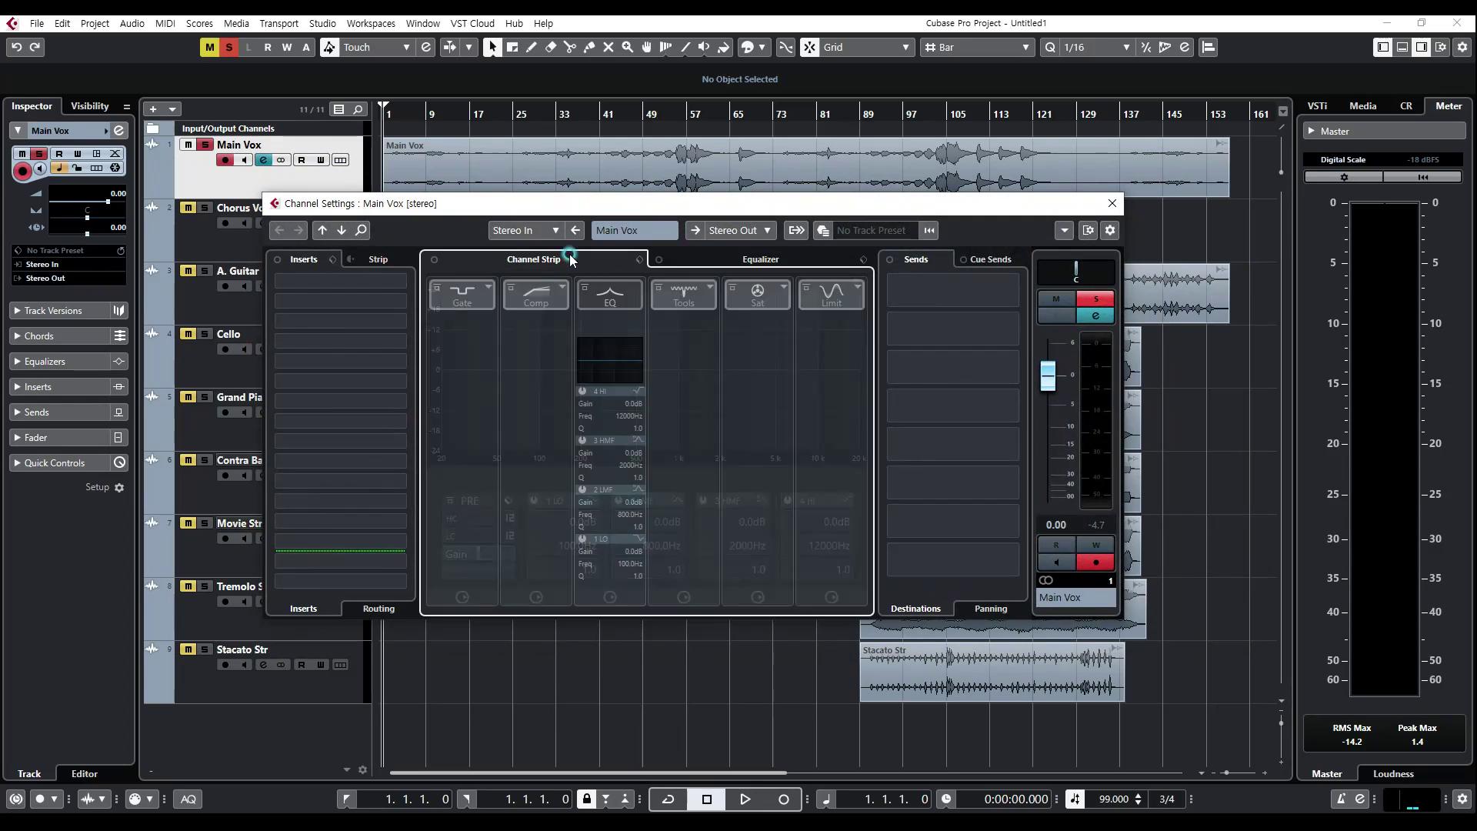
click(736, 260)
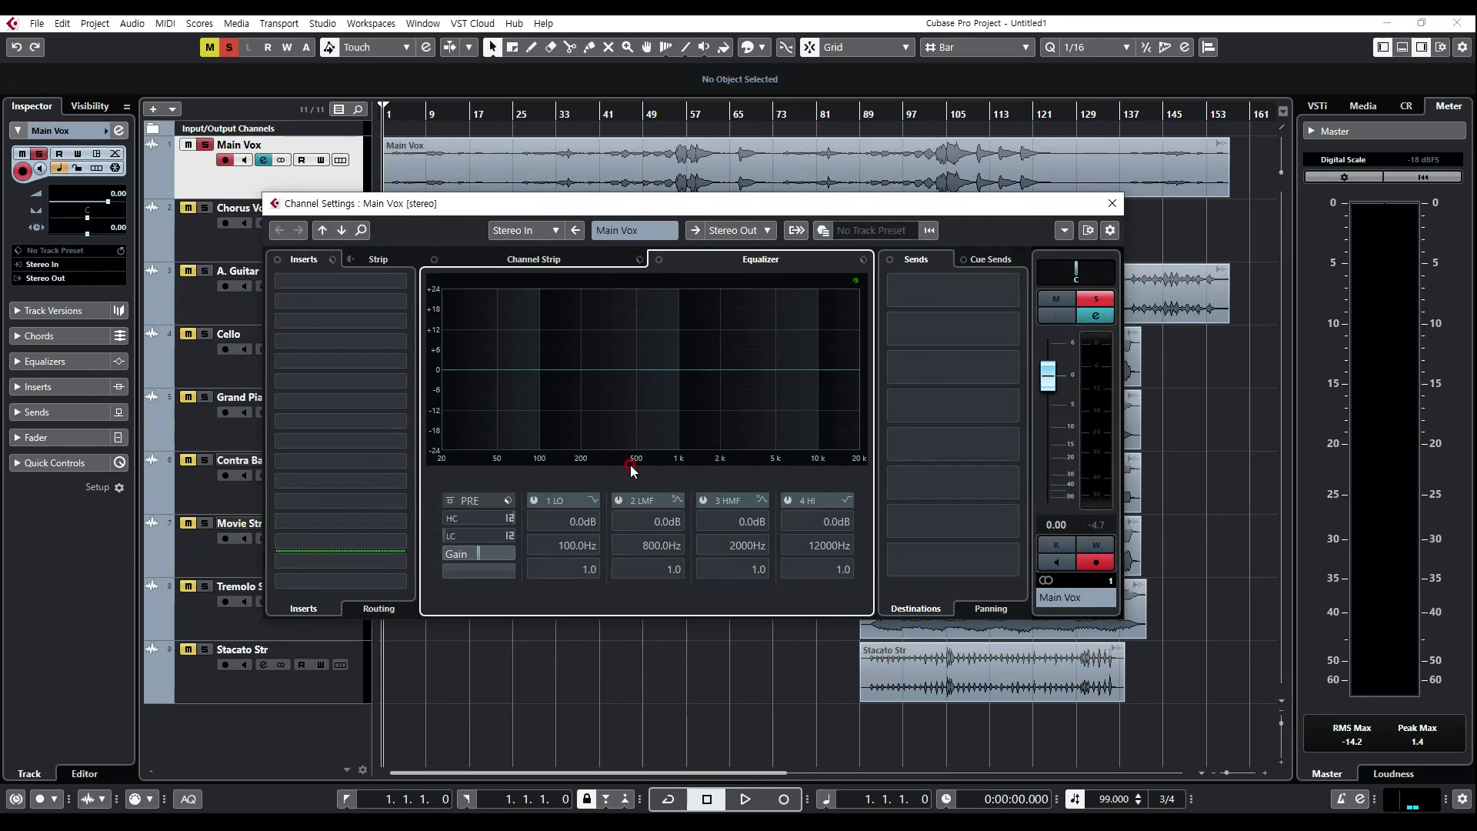
click(587, 257)
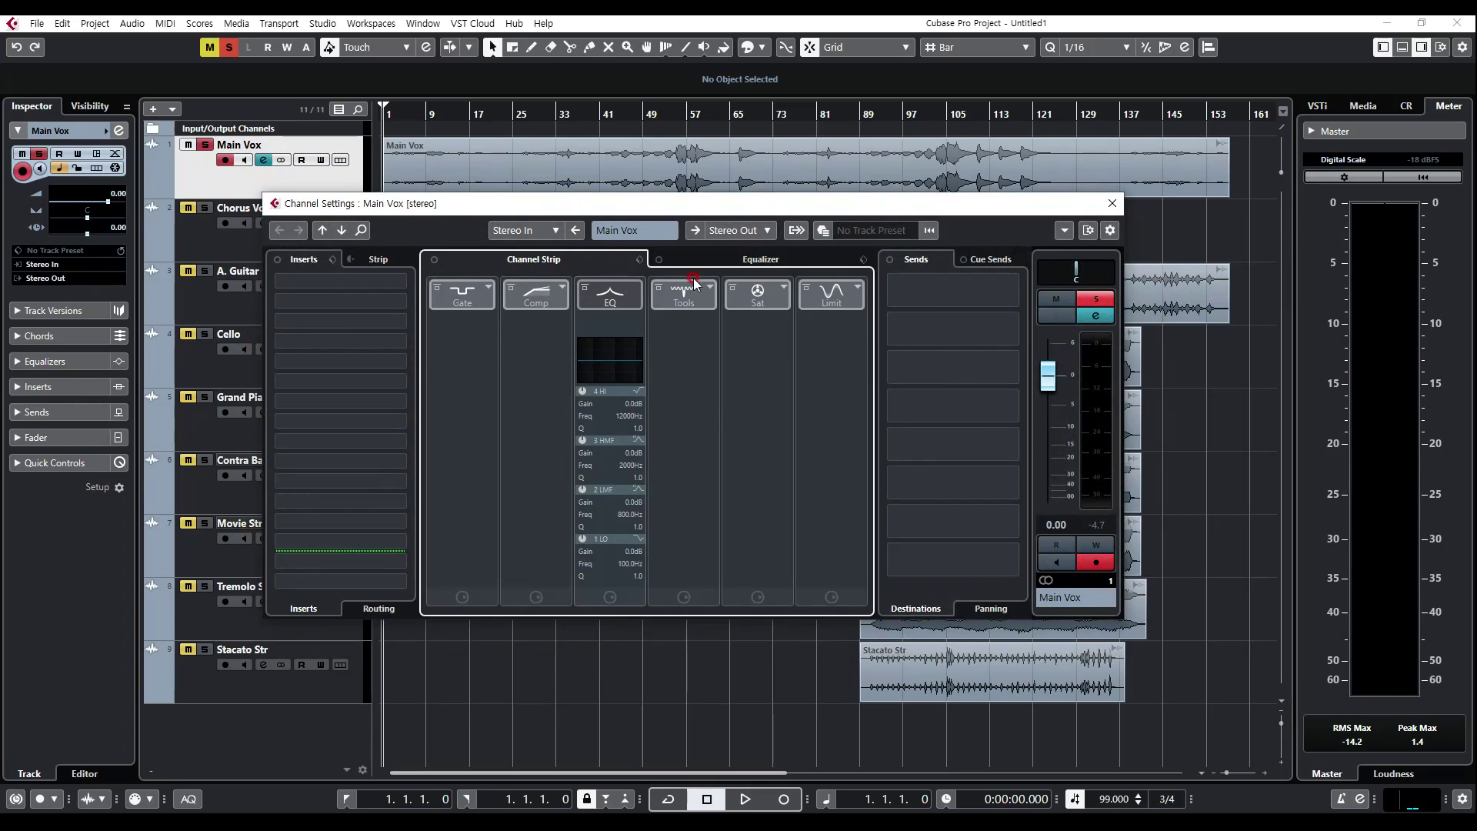
Step: Try switching the EQ module of the Main Vox channel strip on and off, checking it against the Equalizer view
click(585, 292)
click(597, 291)
click(580, 258)
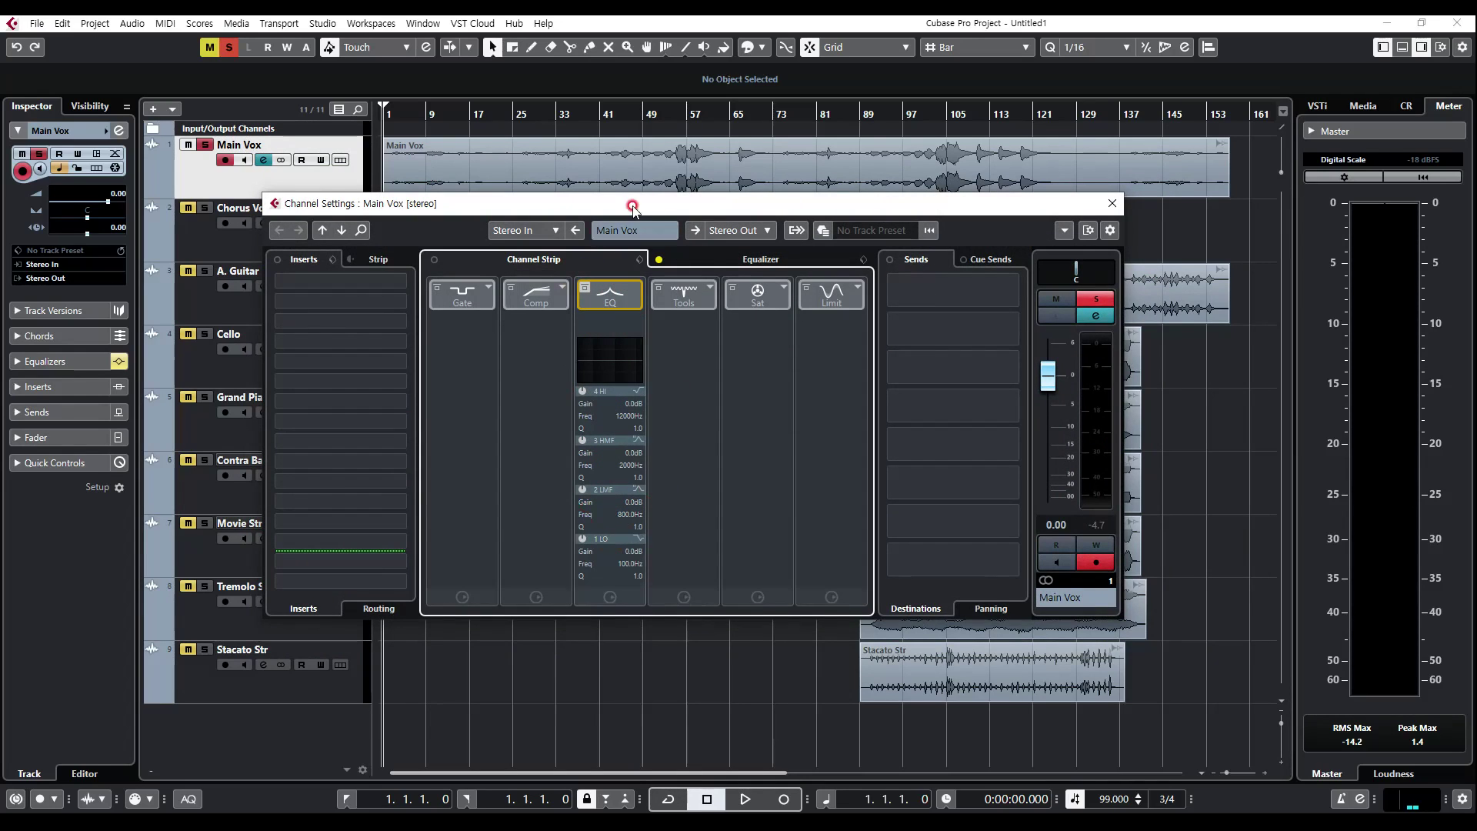
click(733, 261)
click(577, 258)
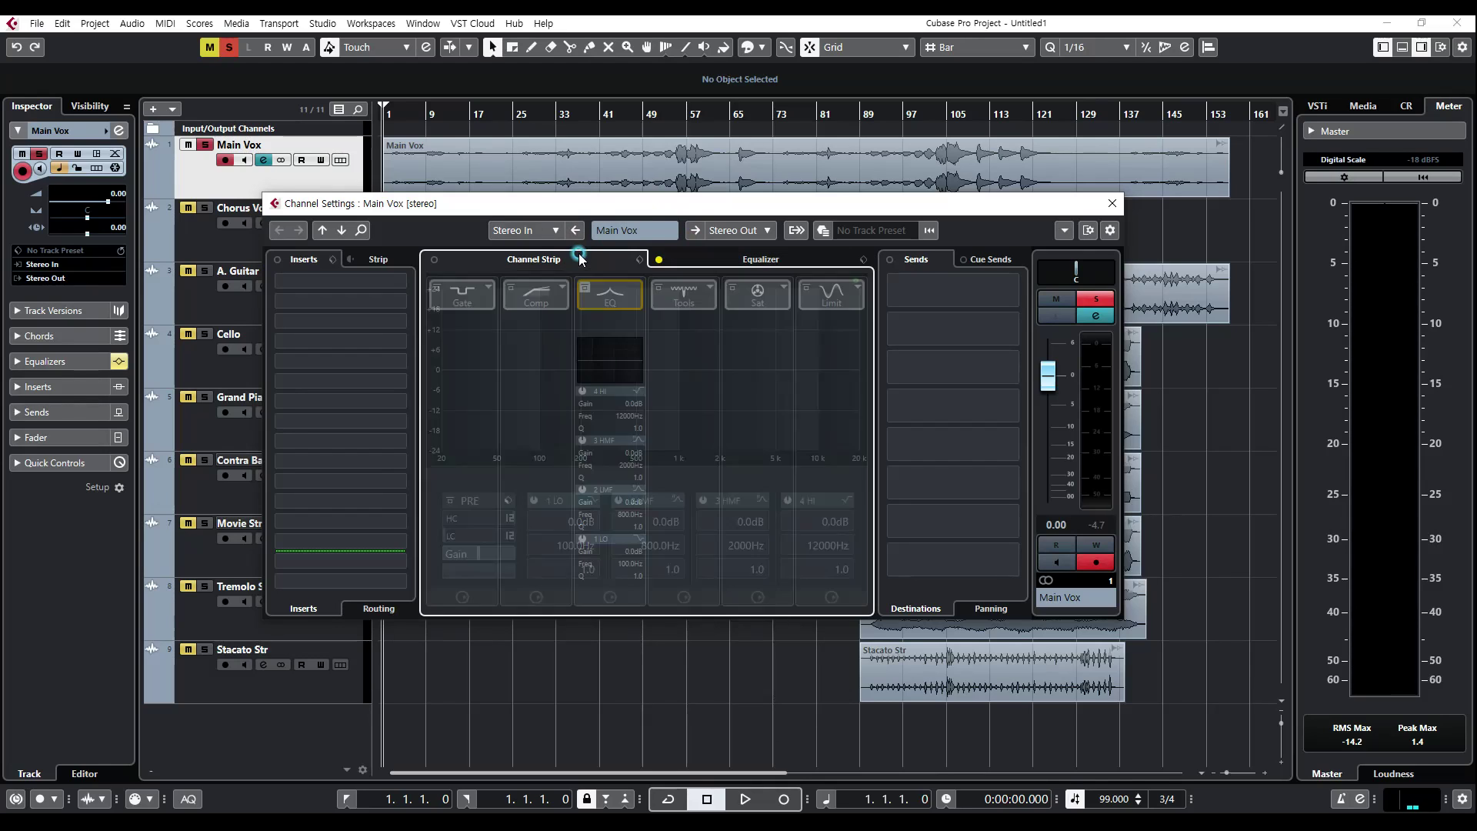
click(660, 260)
click(585, 286)
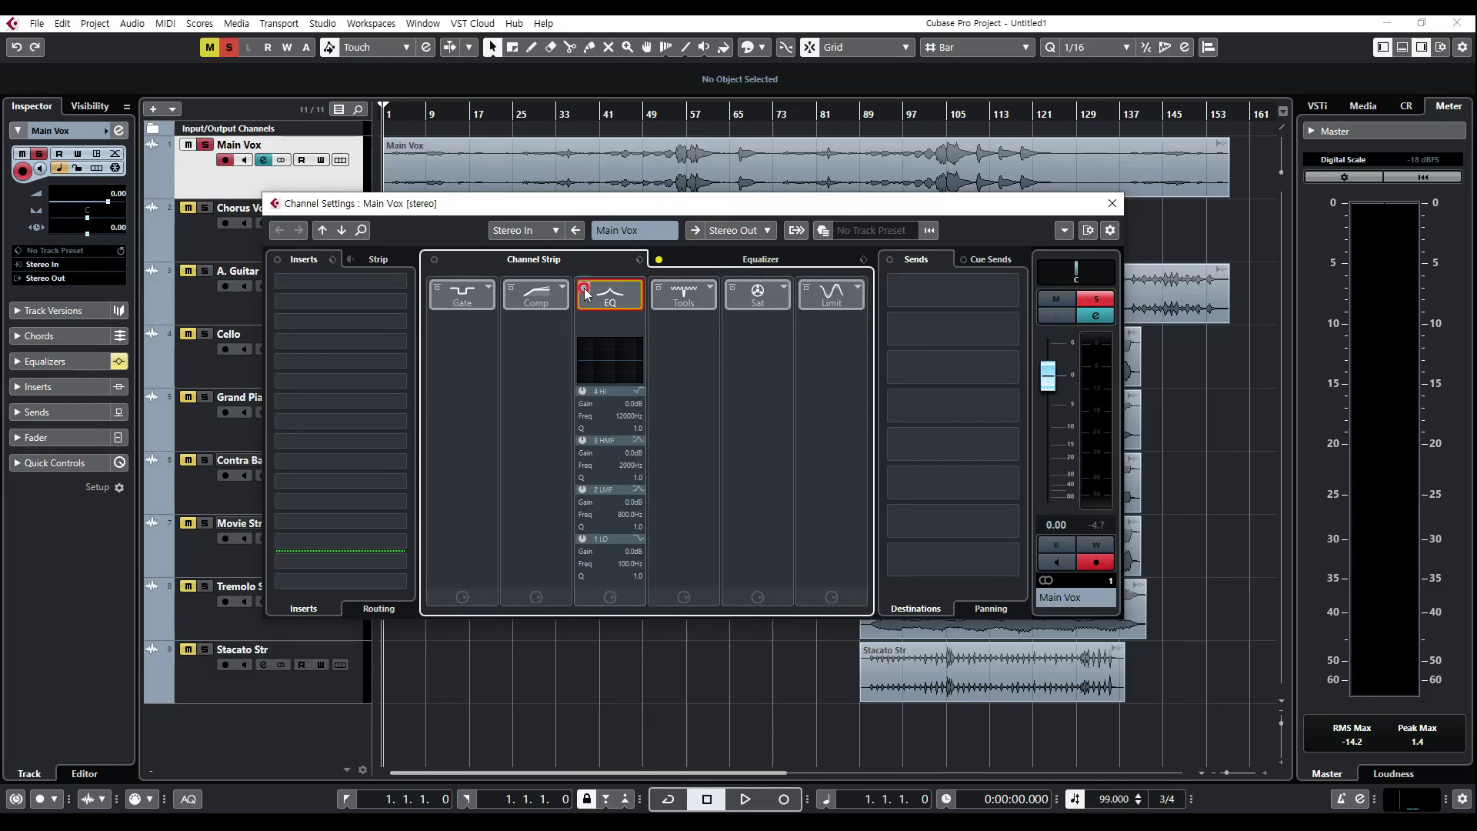
click(585, 288)
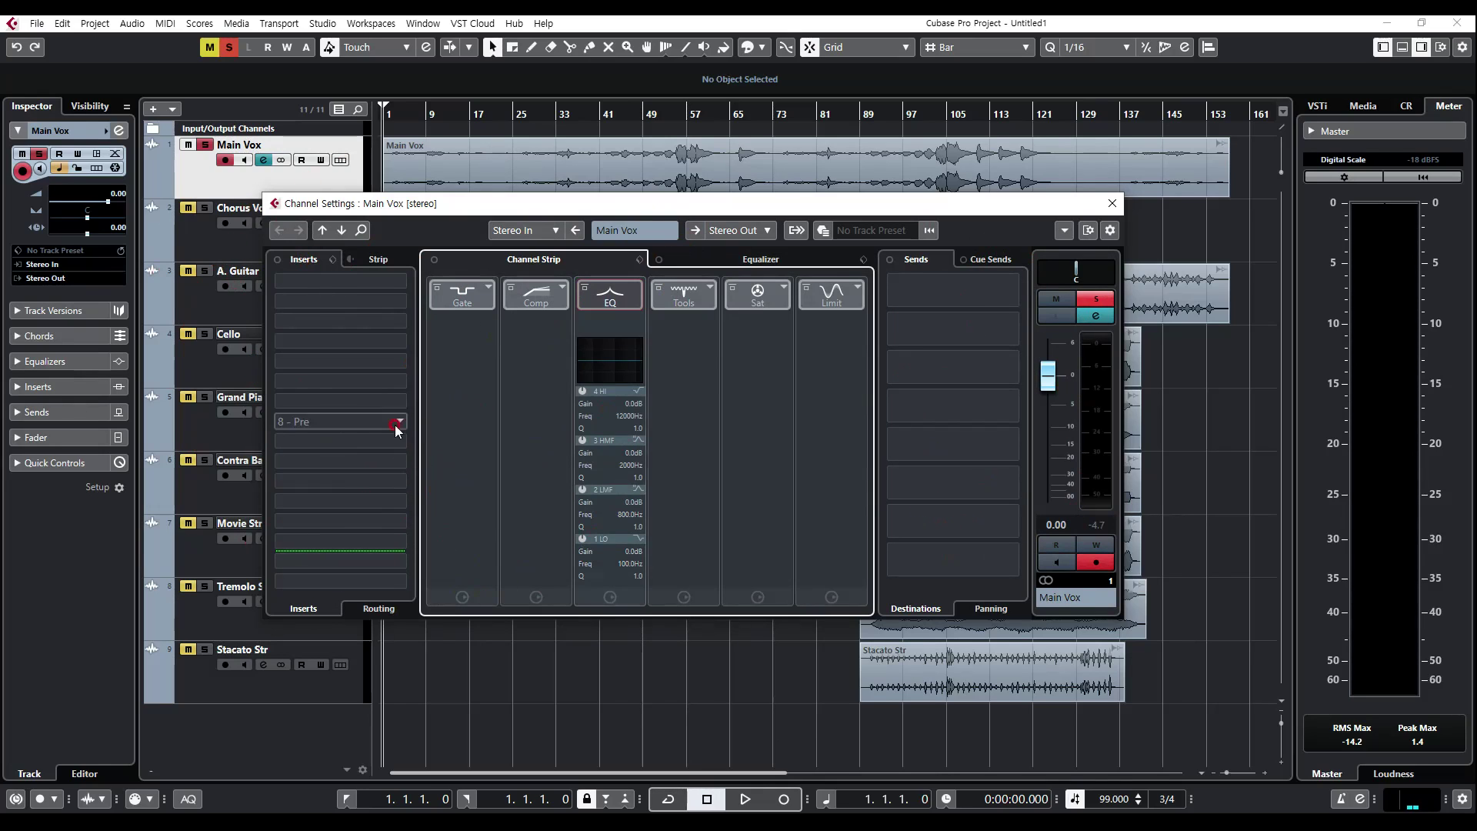
Step: Move the channel settings window aside and view the effect categories for the first insert slot without choosing one
drag(541, 207, 597, 216)
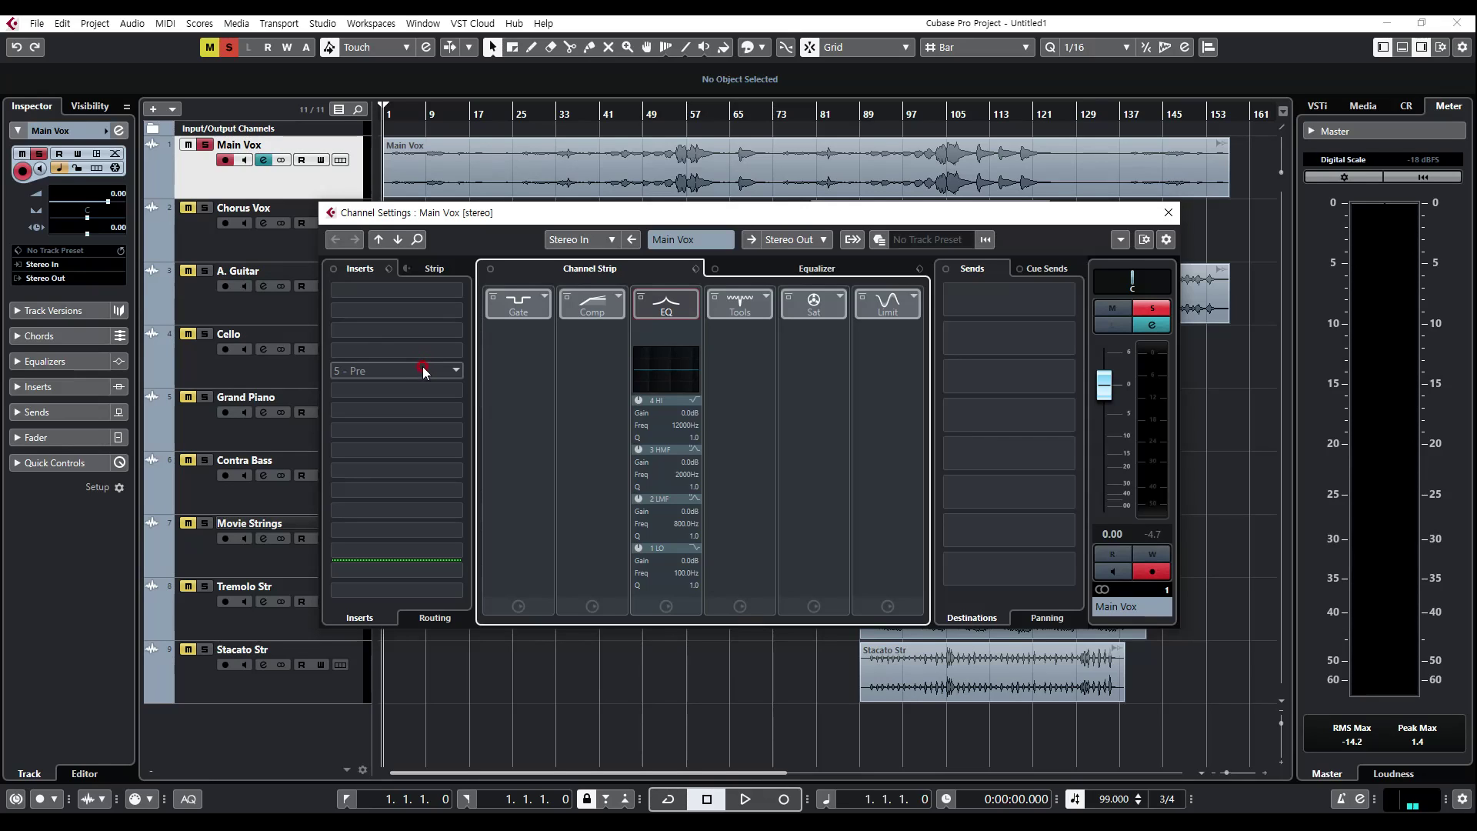
click(385, 290)
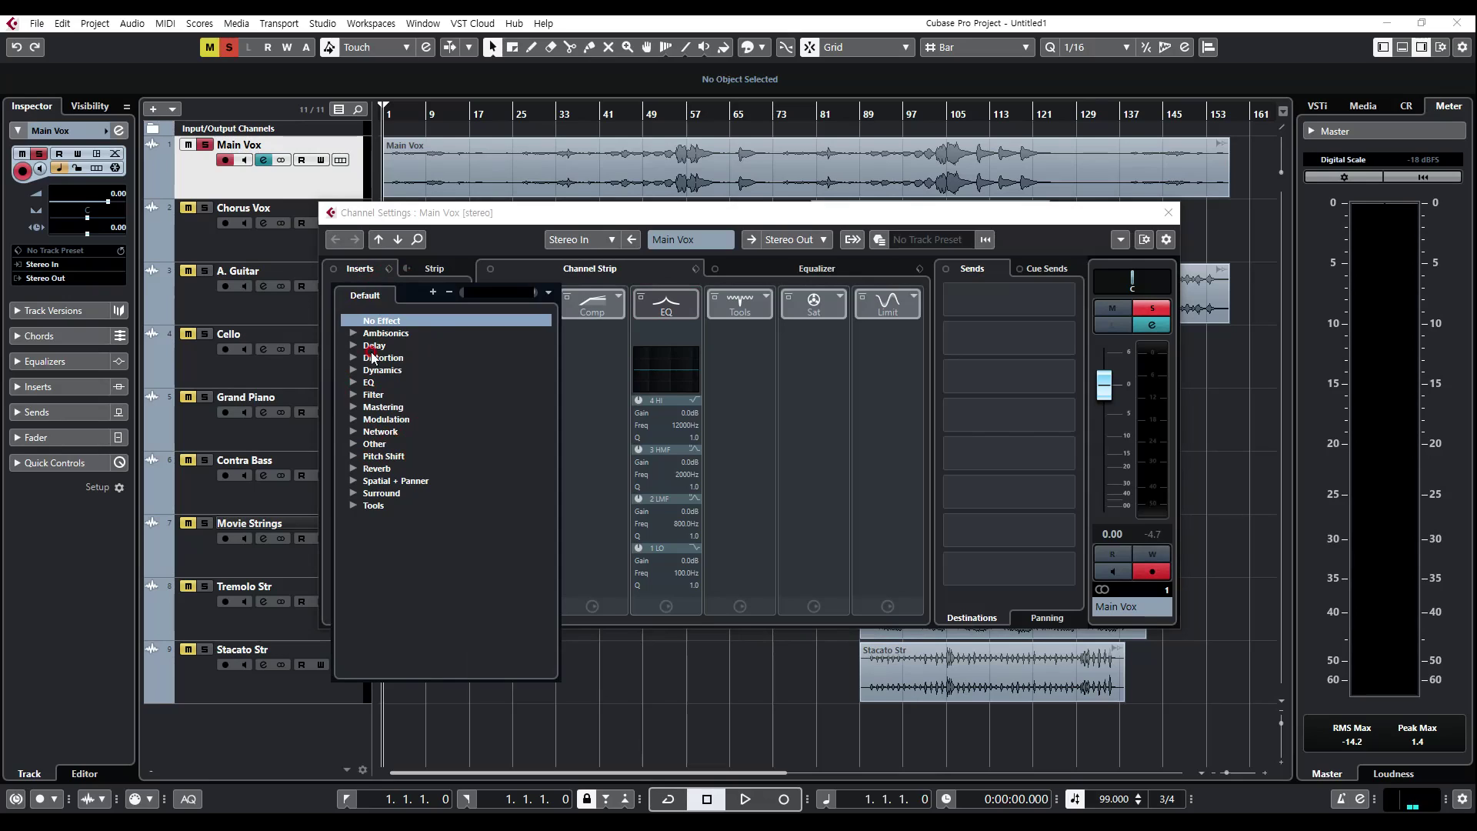
click(481, 224)
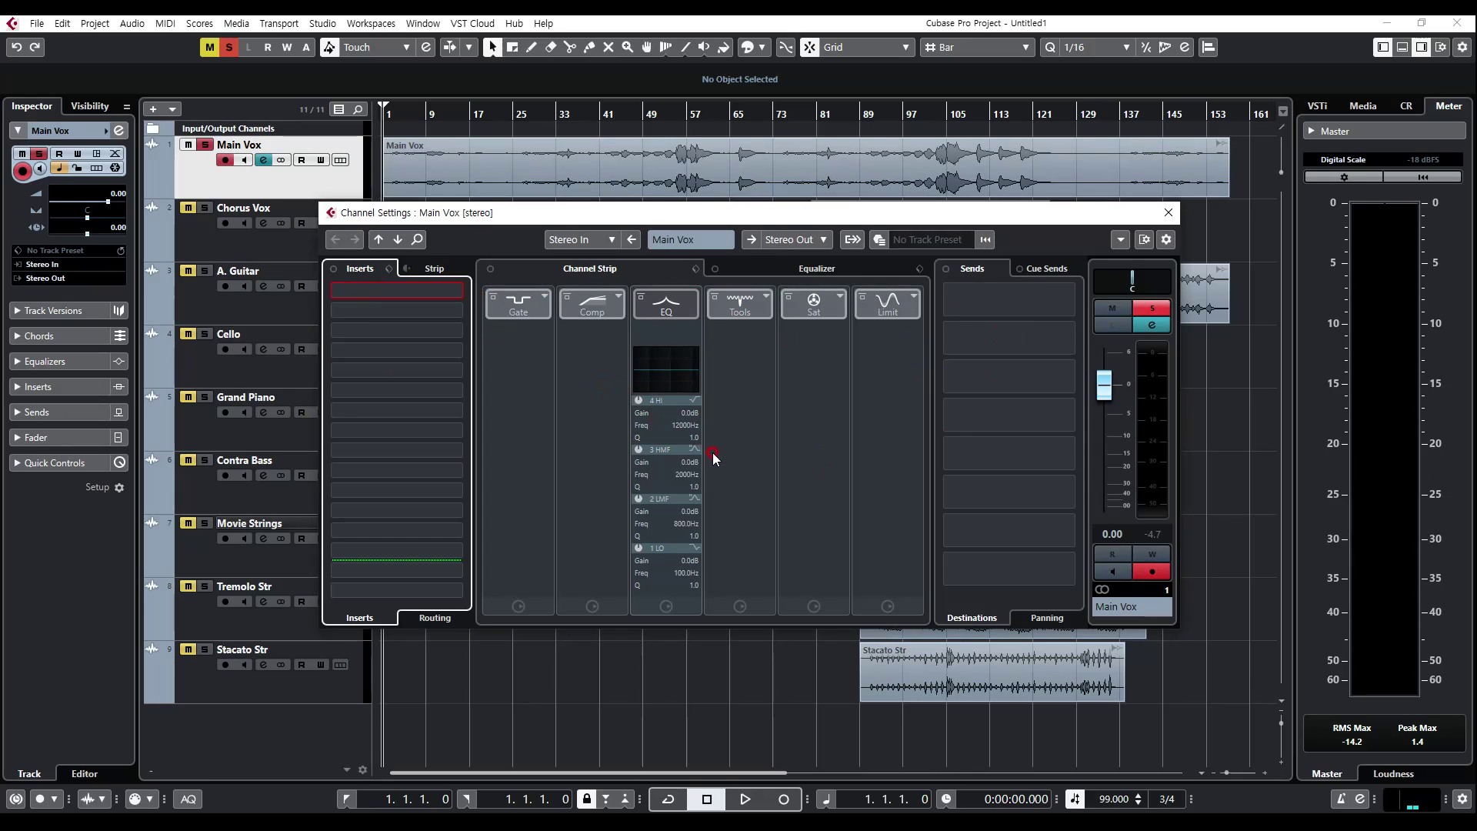
Step: View the destinations available for the Main Vox channel's first send slot without assigning a bus
click(998, 300)
click(1021, 223)
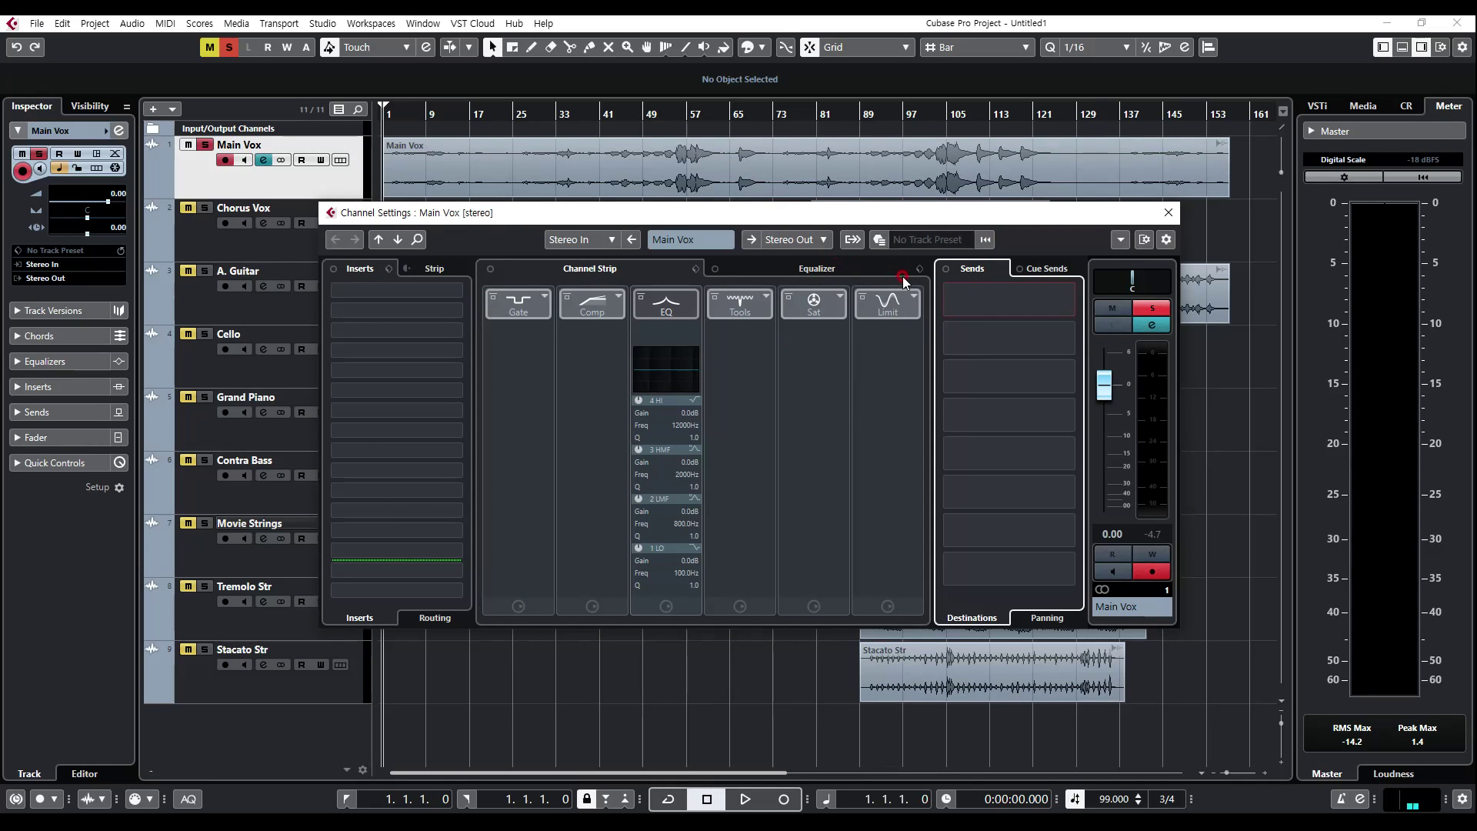
click(1016, 298)
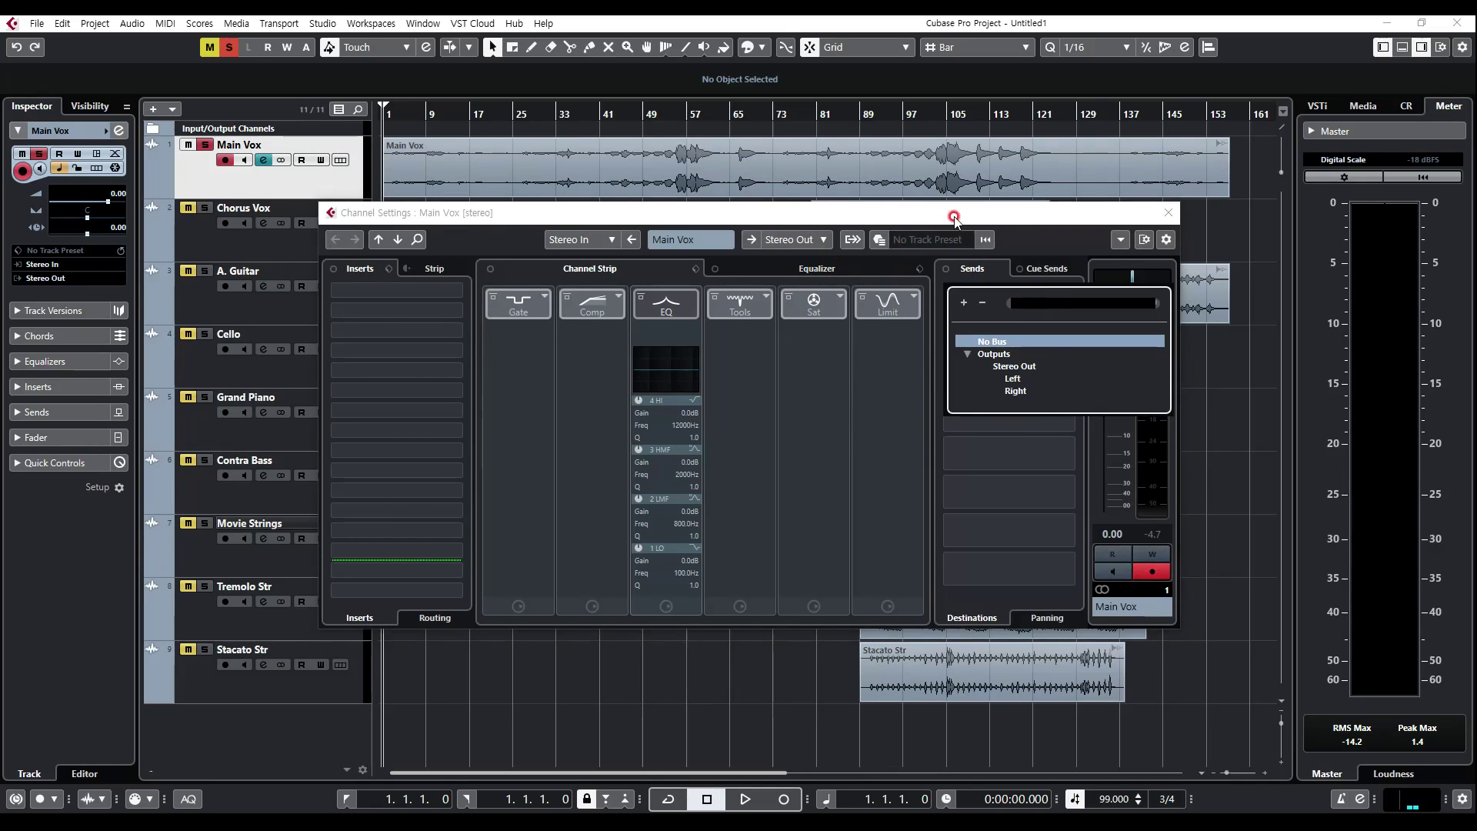
click(922, 189)
click(544, 347)
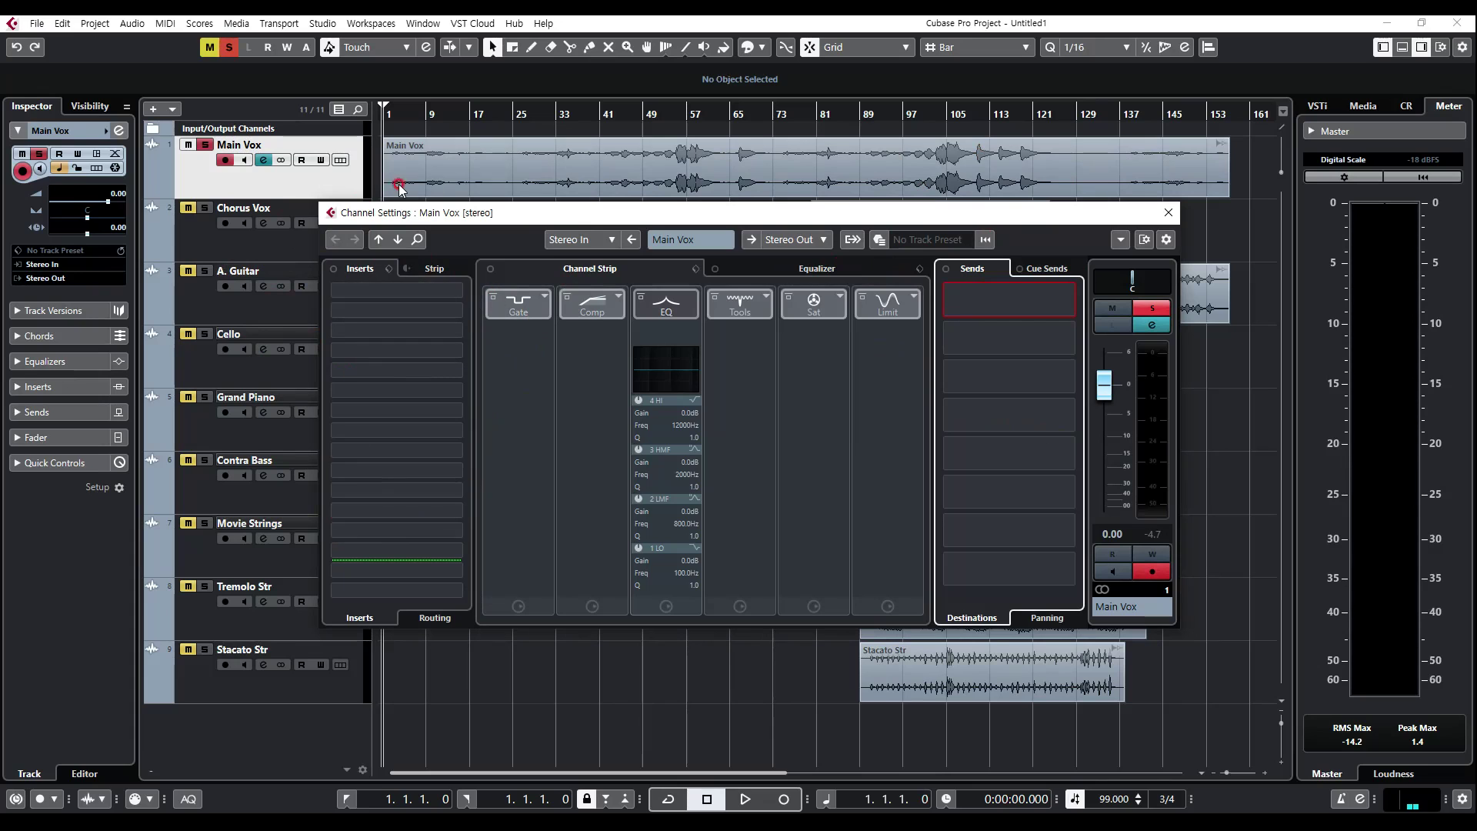
Step: Show the Main Vox equalizer and examine the effect categories for the first insert slot, leaving the slot empty
click(807, 268)
click(551, 327)
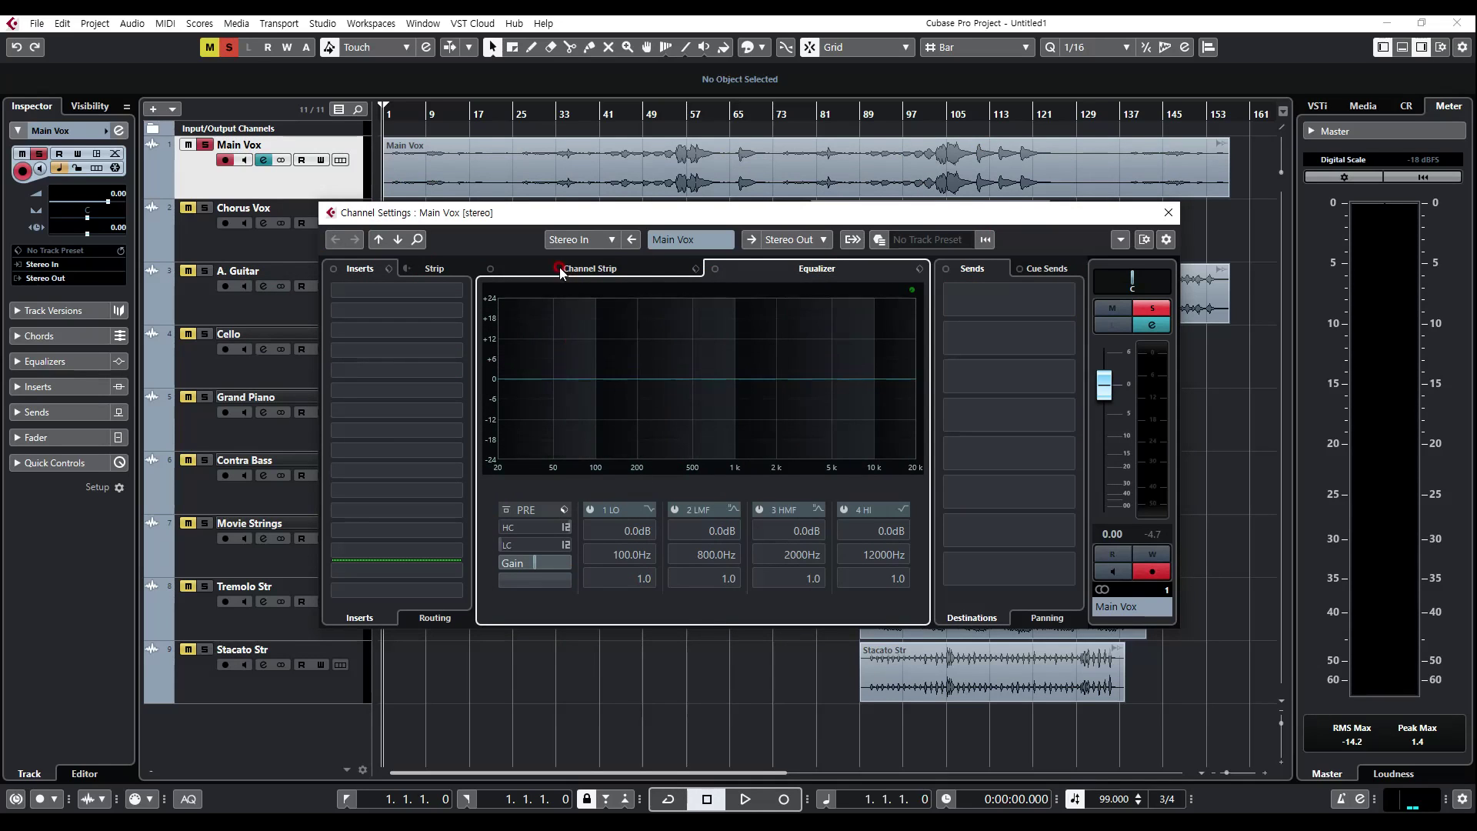
click(422, 295)
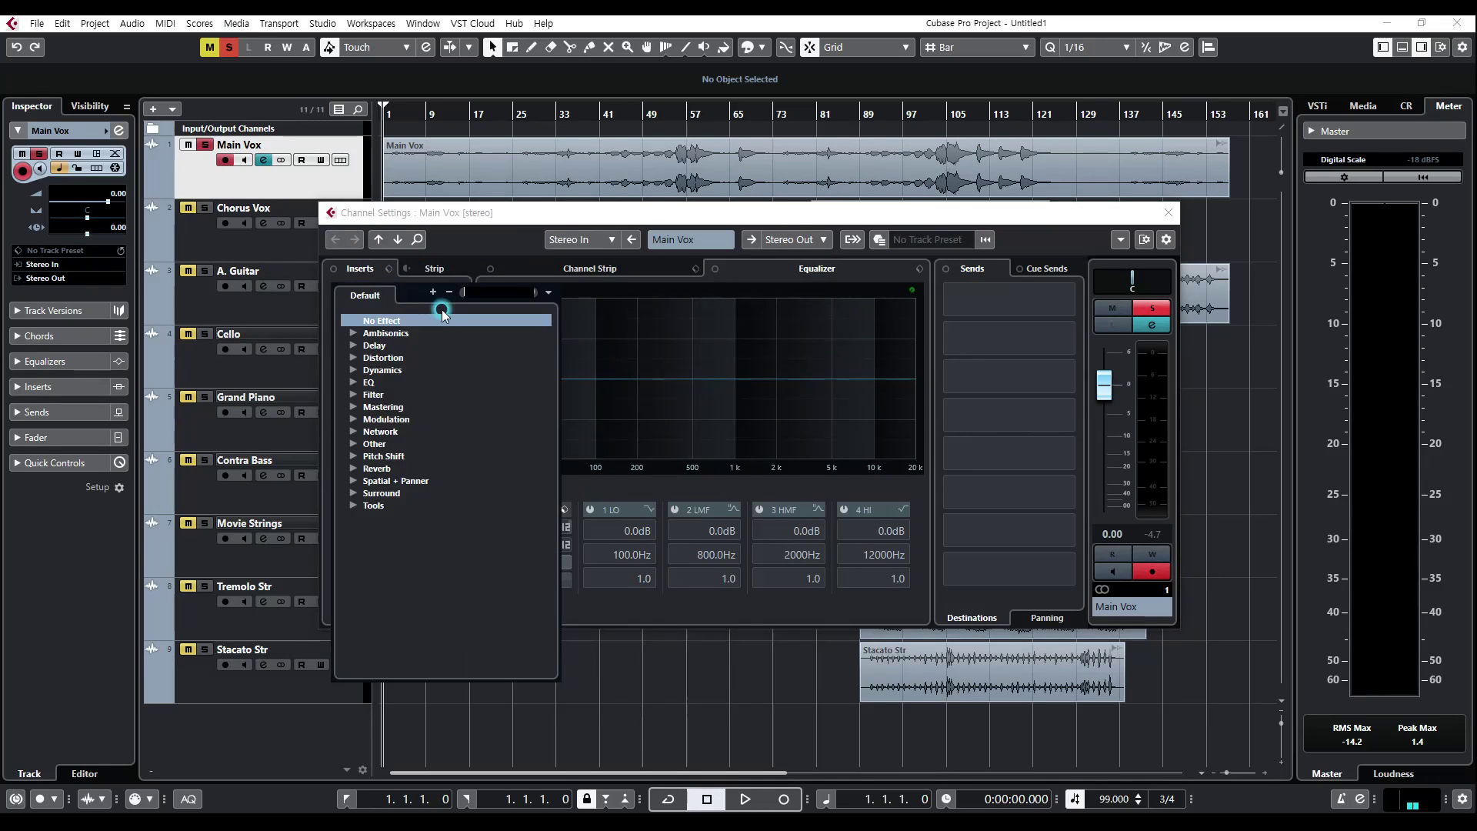
click(631, 214)
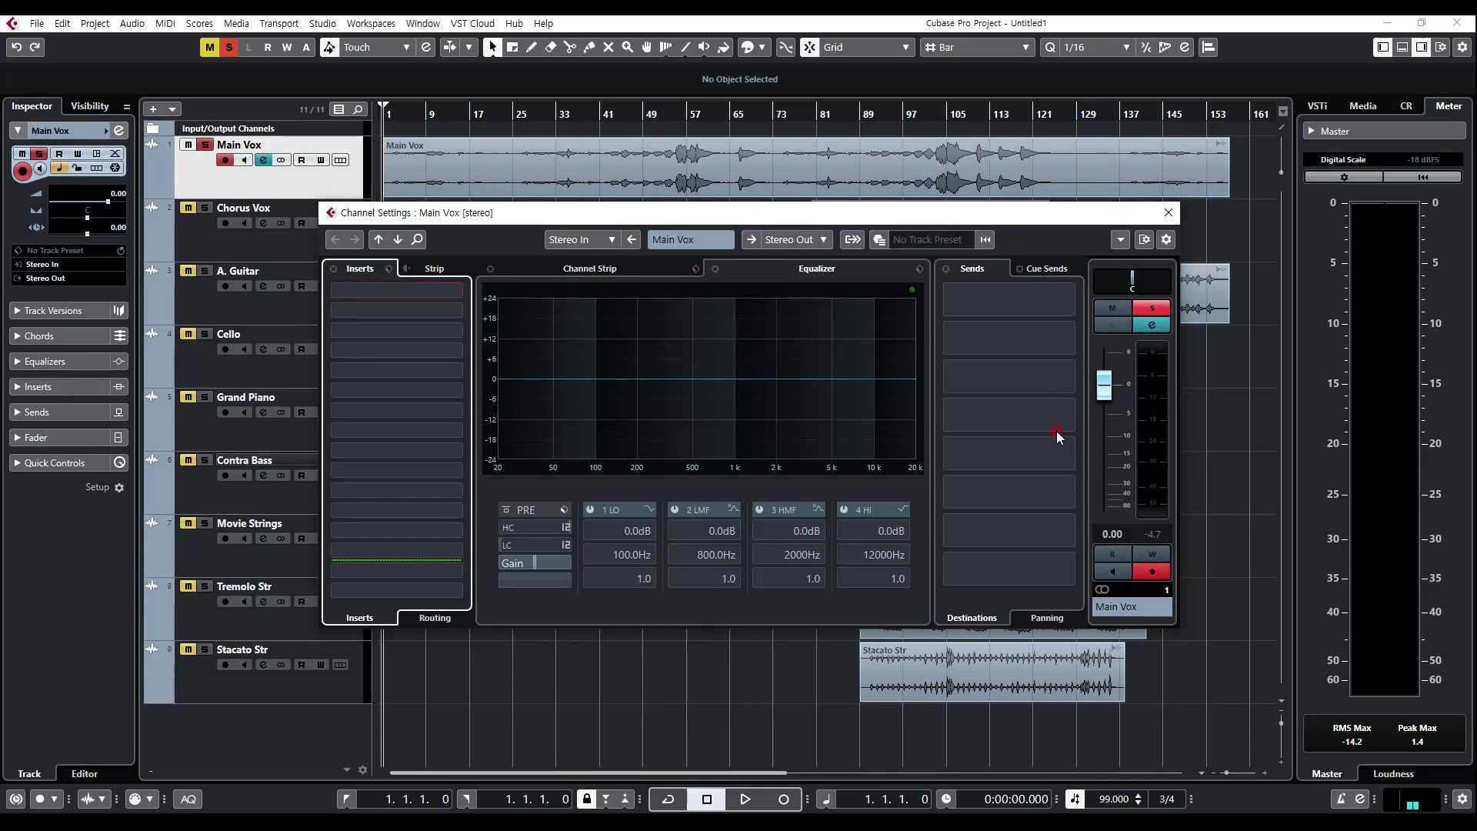
Step: Examine the effects offered when adding an effect track, and cancel without adding the track
right_click(194, 738)
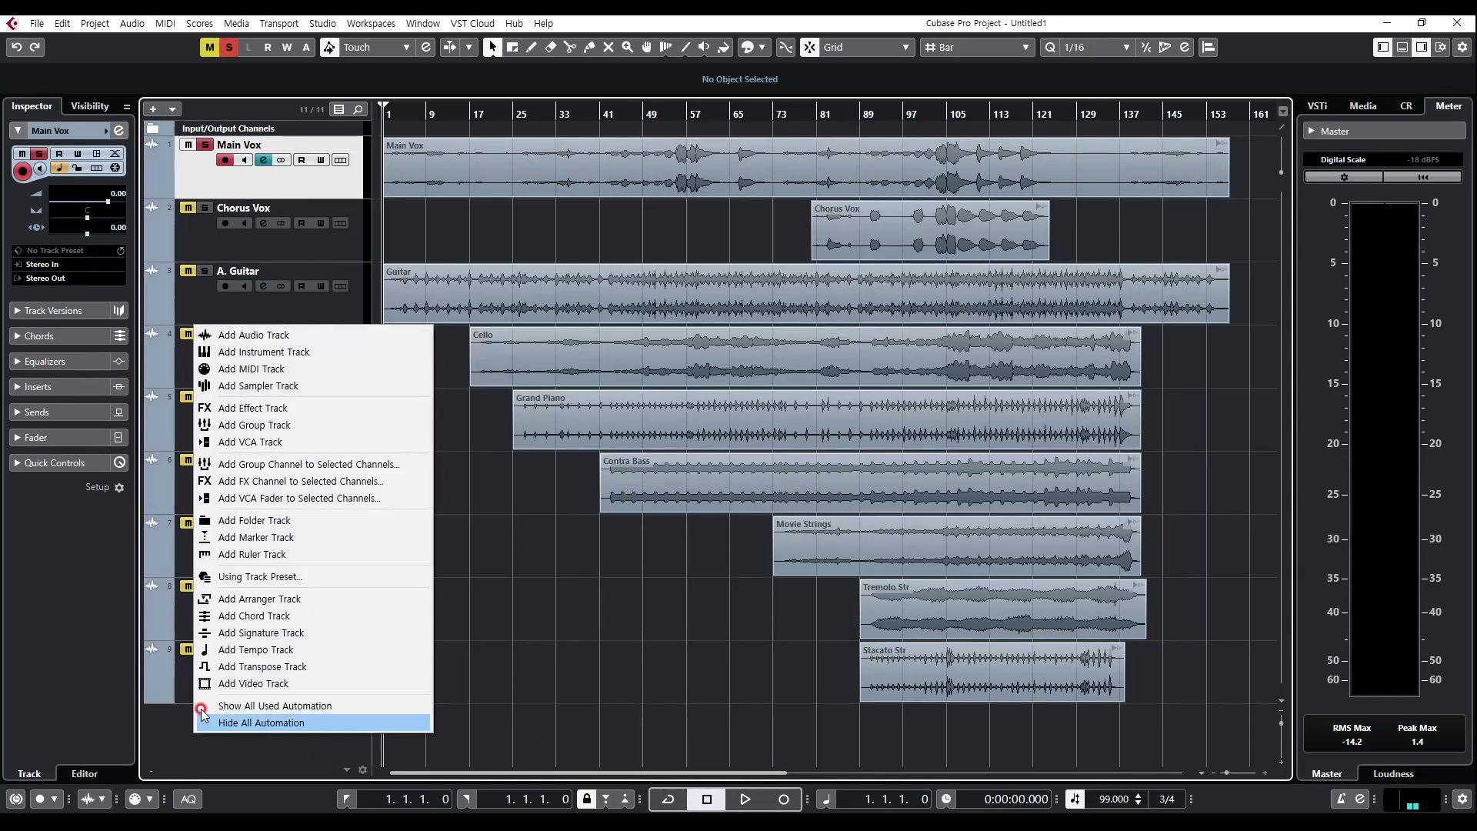
click(251, 412)
click(591, 300)
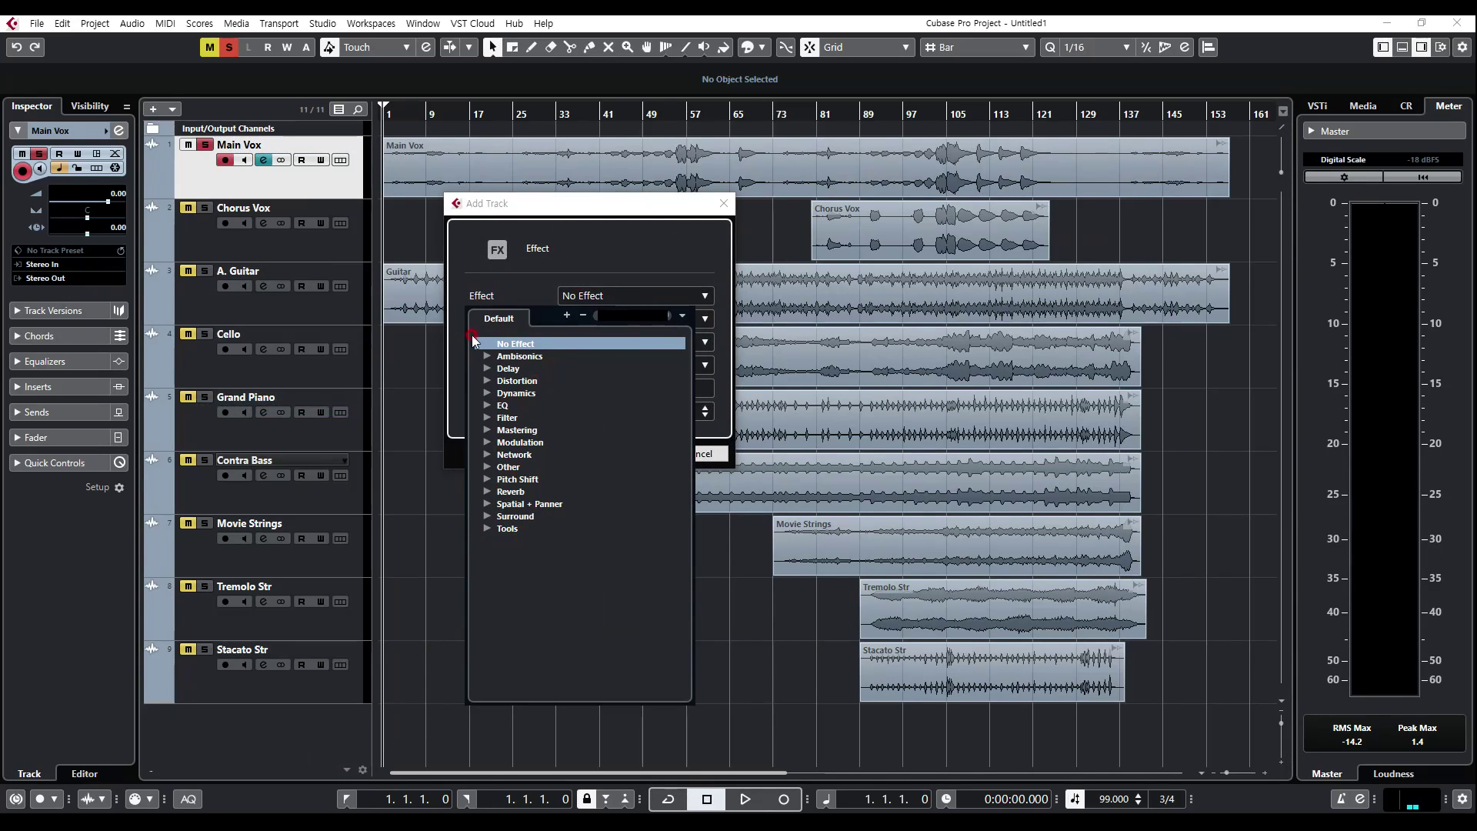
click(600, 300)
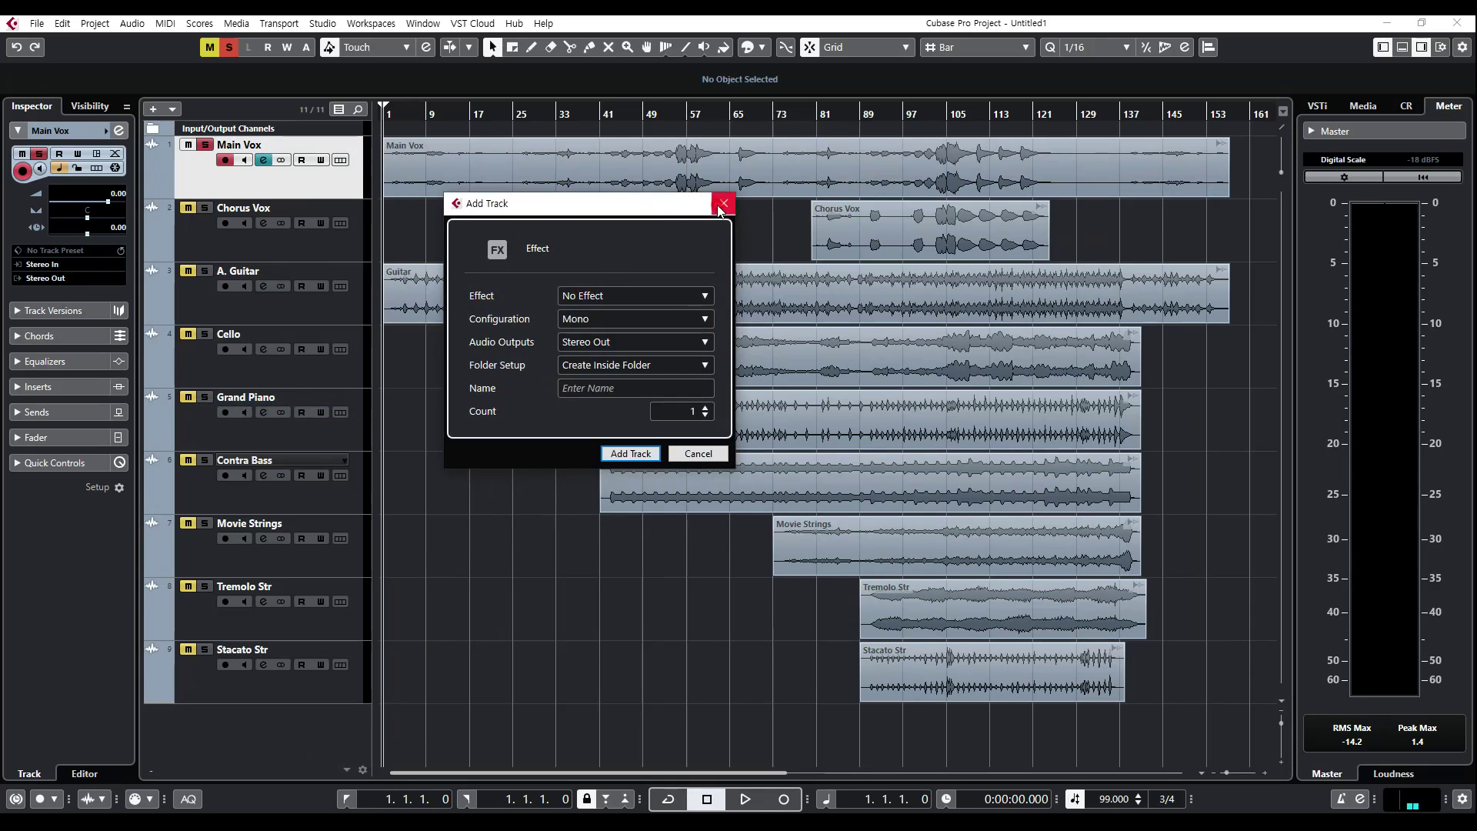
click(724, 203)
Step: Reopen the Main Vox channel settings and review the fader, Channel Strip, insert and Equalizer sections
click(263, 163)
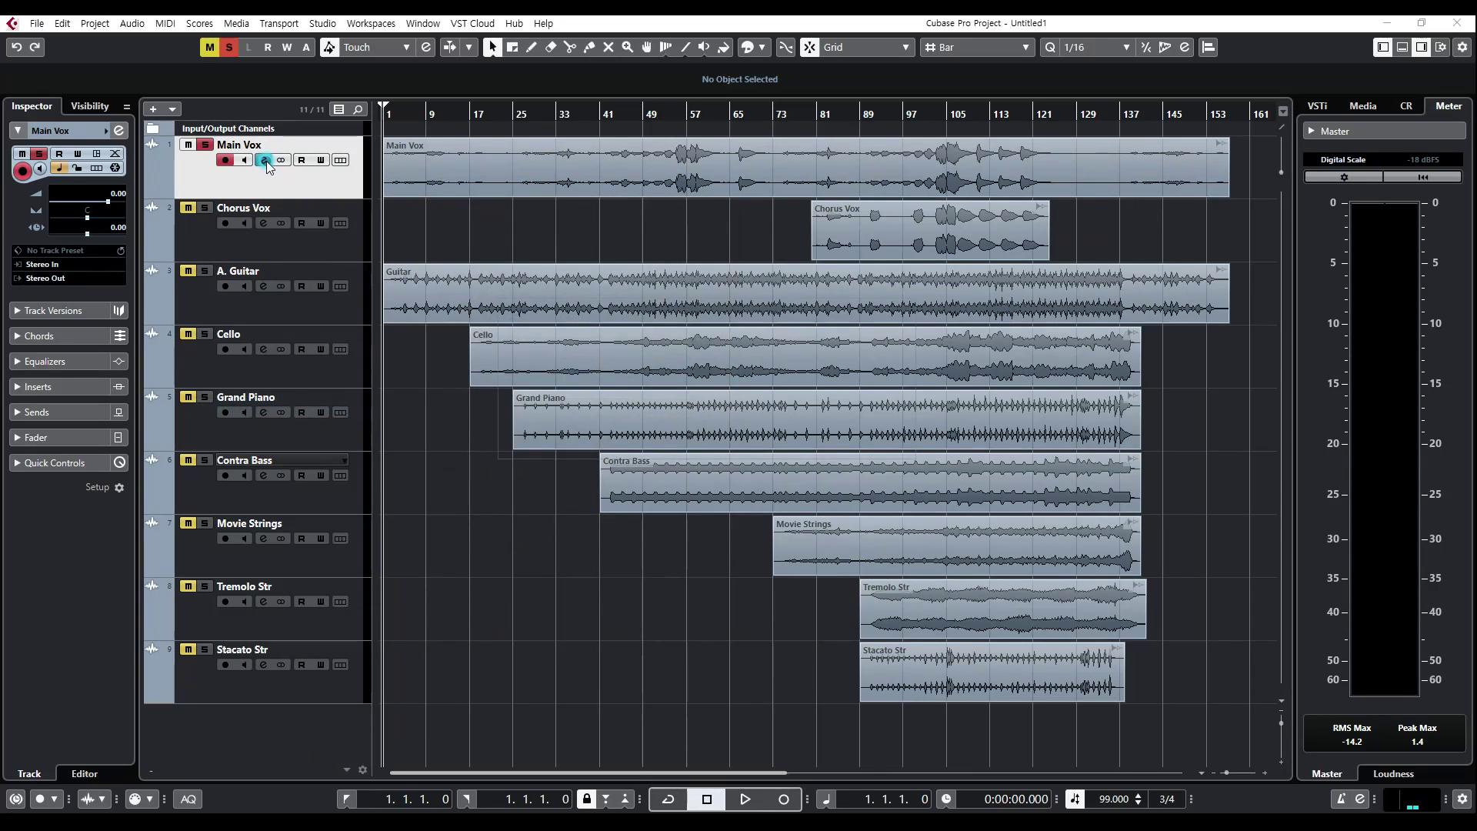
click(347, 325)
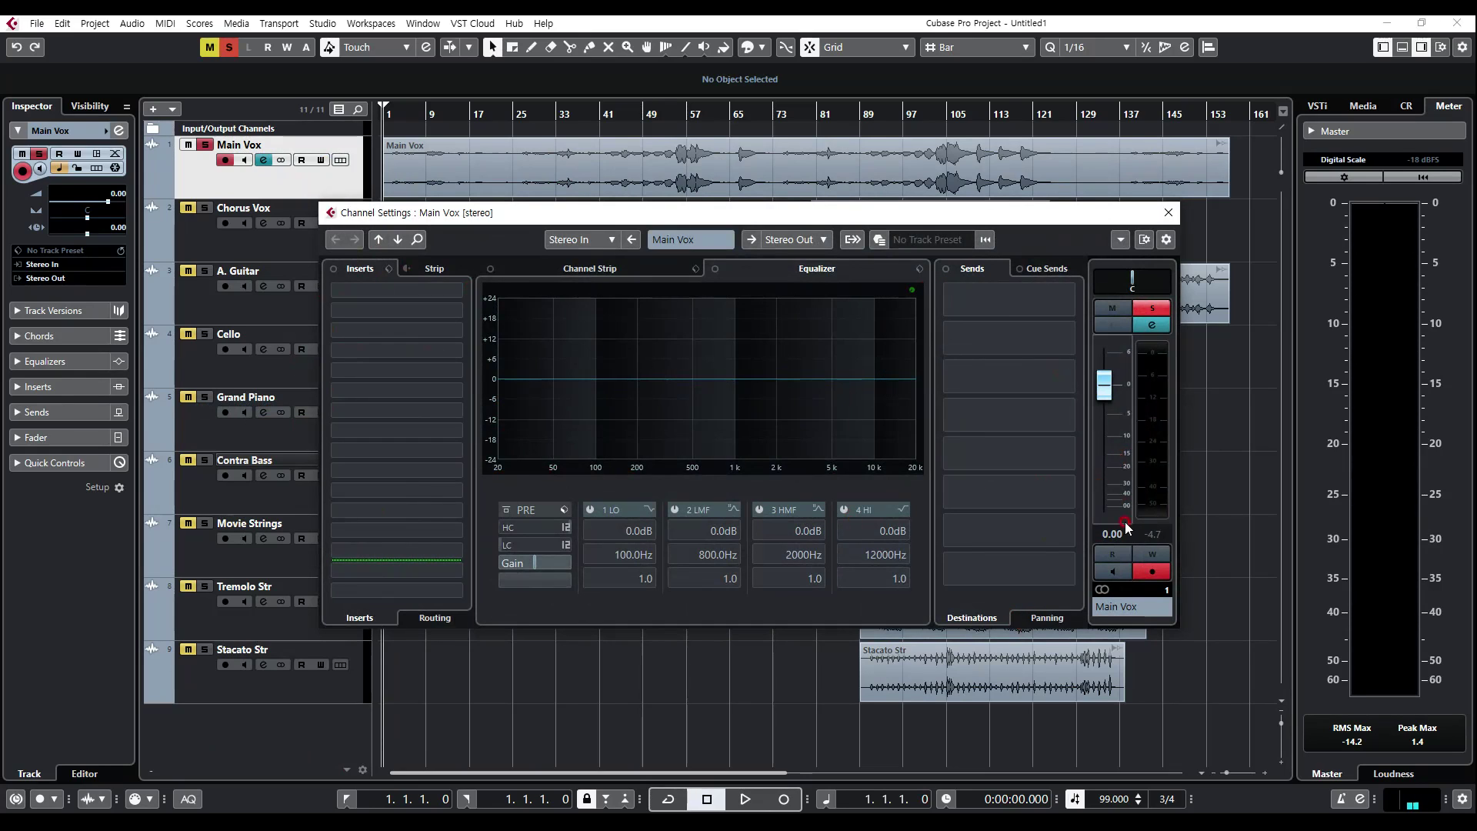
click(1108, 466)
click(576, 217)
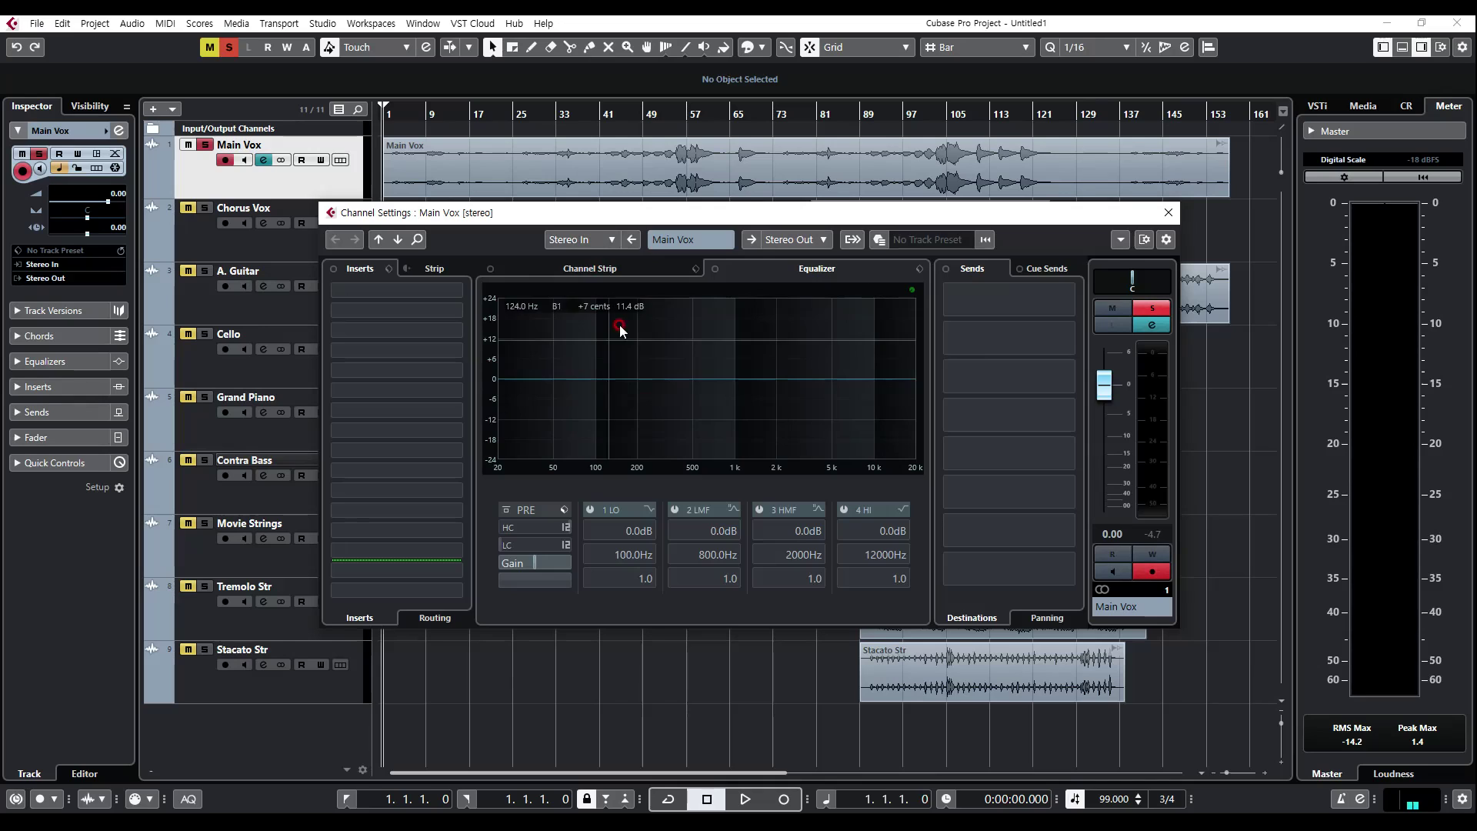
click(600, 270)
click(772, 445)
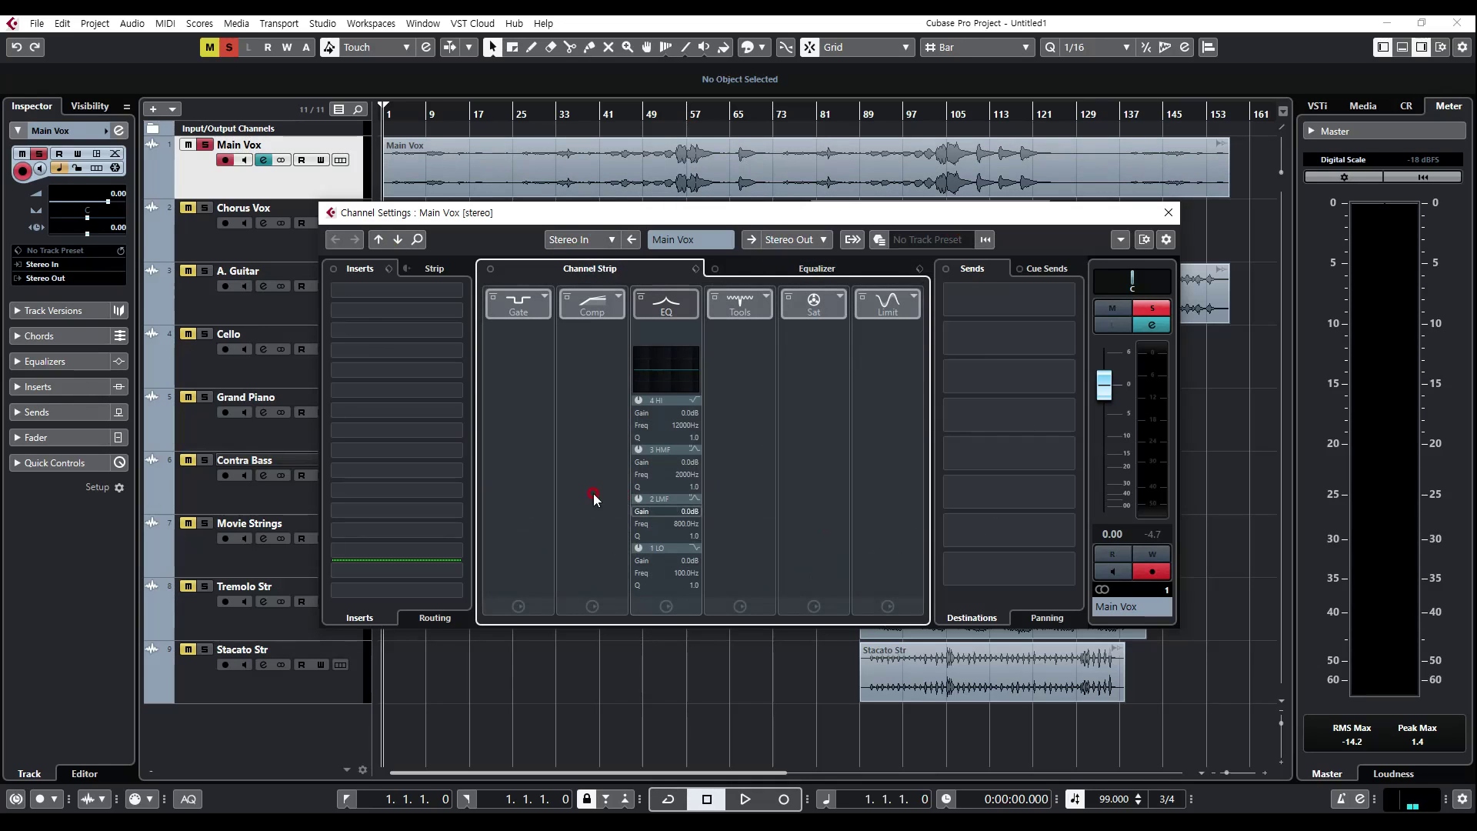
click(490, 416)
click(349, 288)
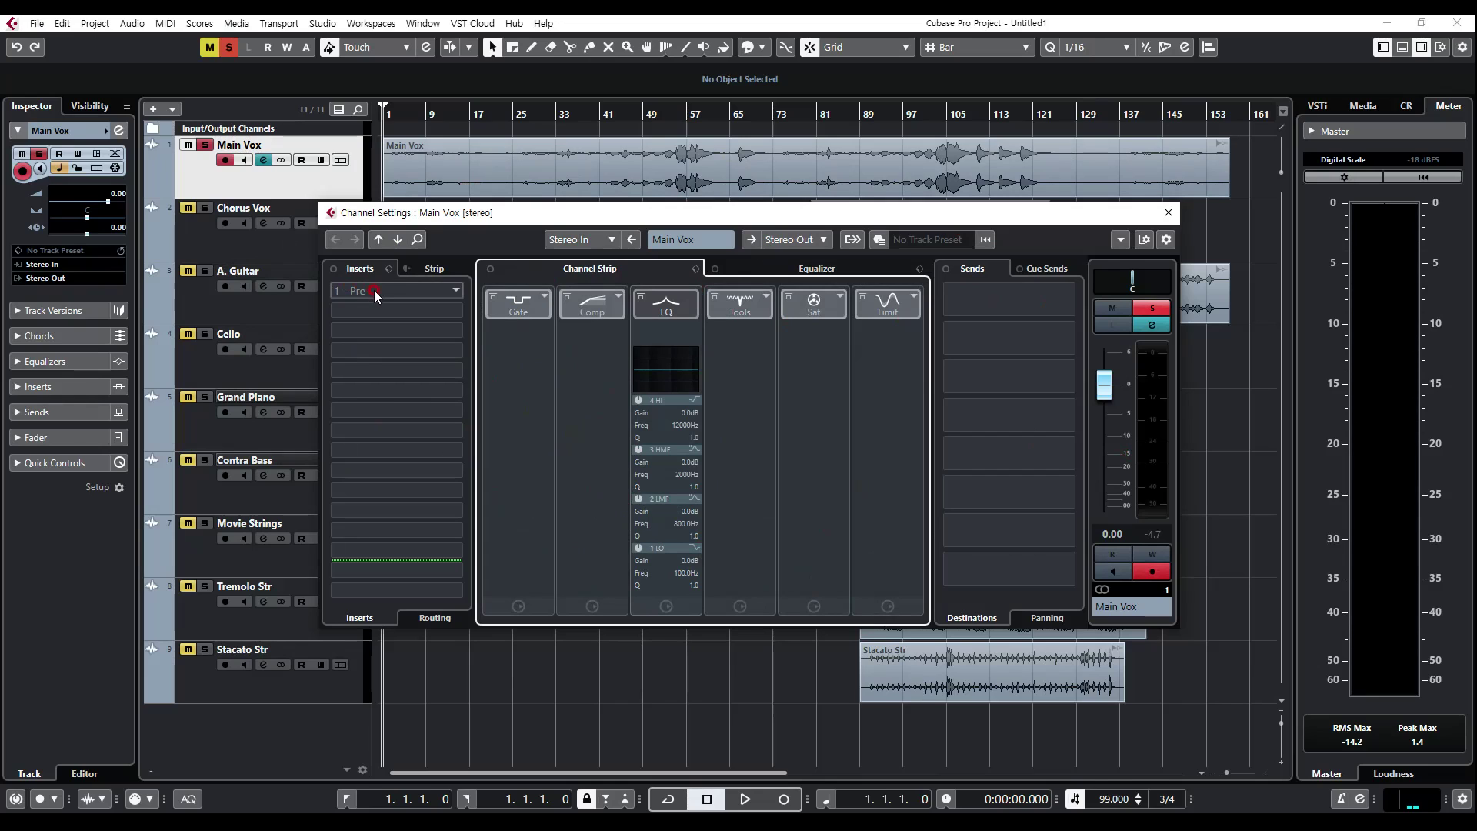
click(816, 271)
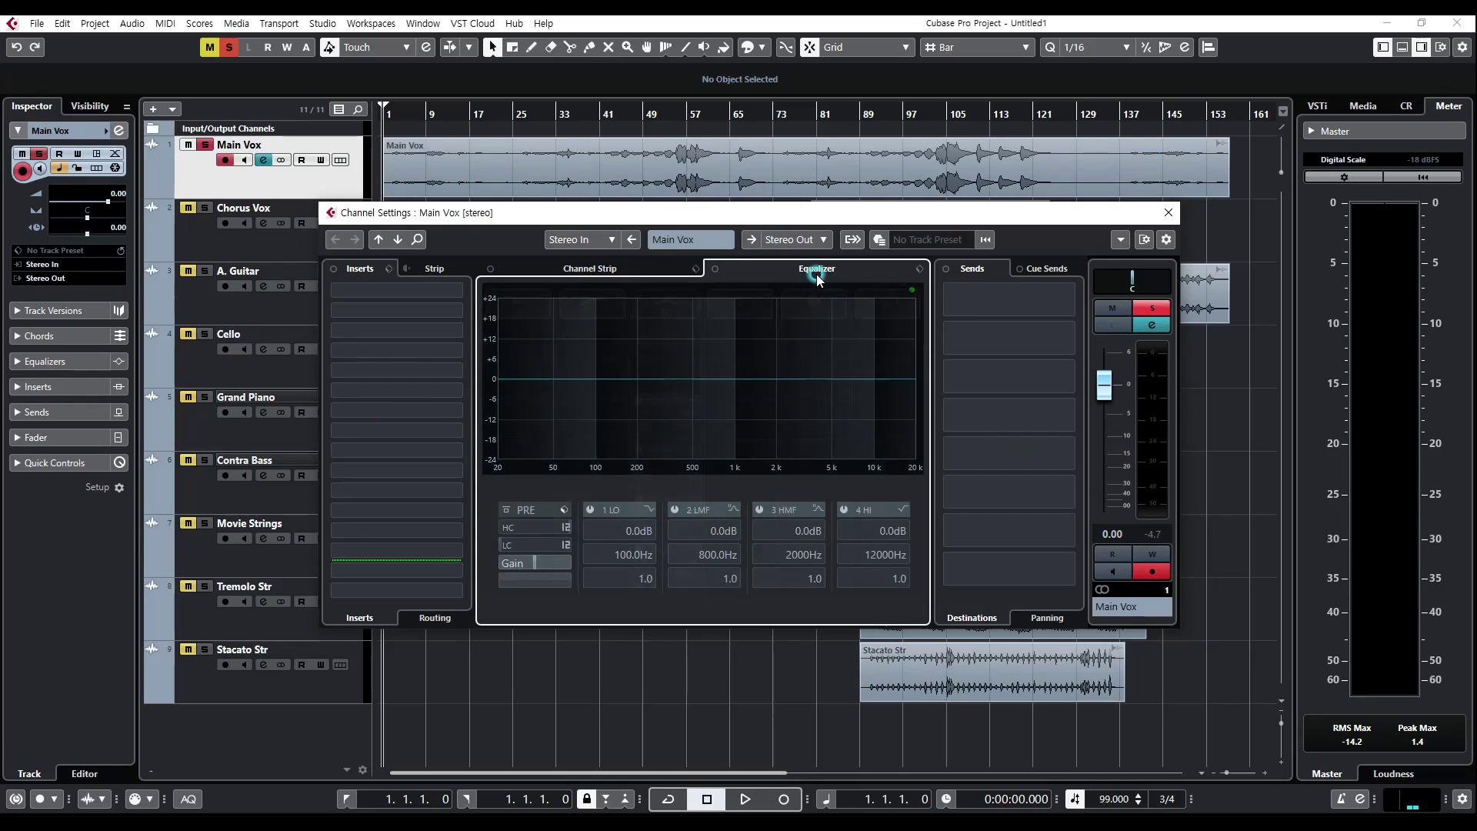
Step: Show the Main Vox Channel Strip modules and view the effect categories for the first insert slot without choosing one
click(357, 271)
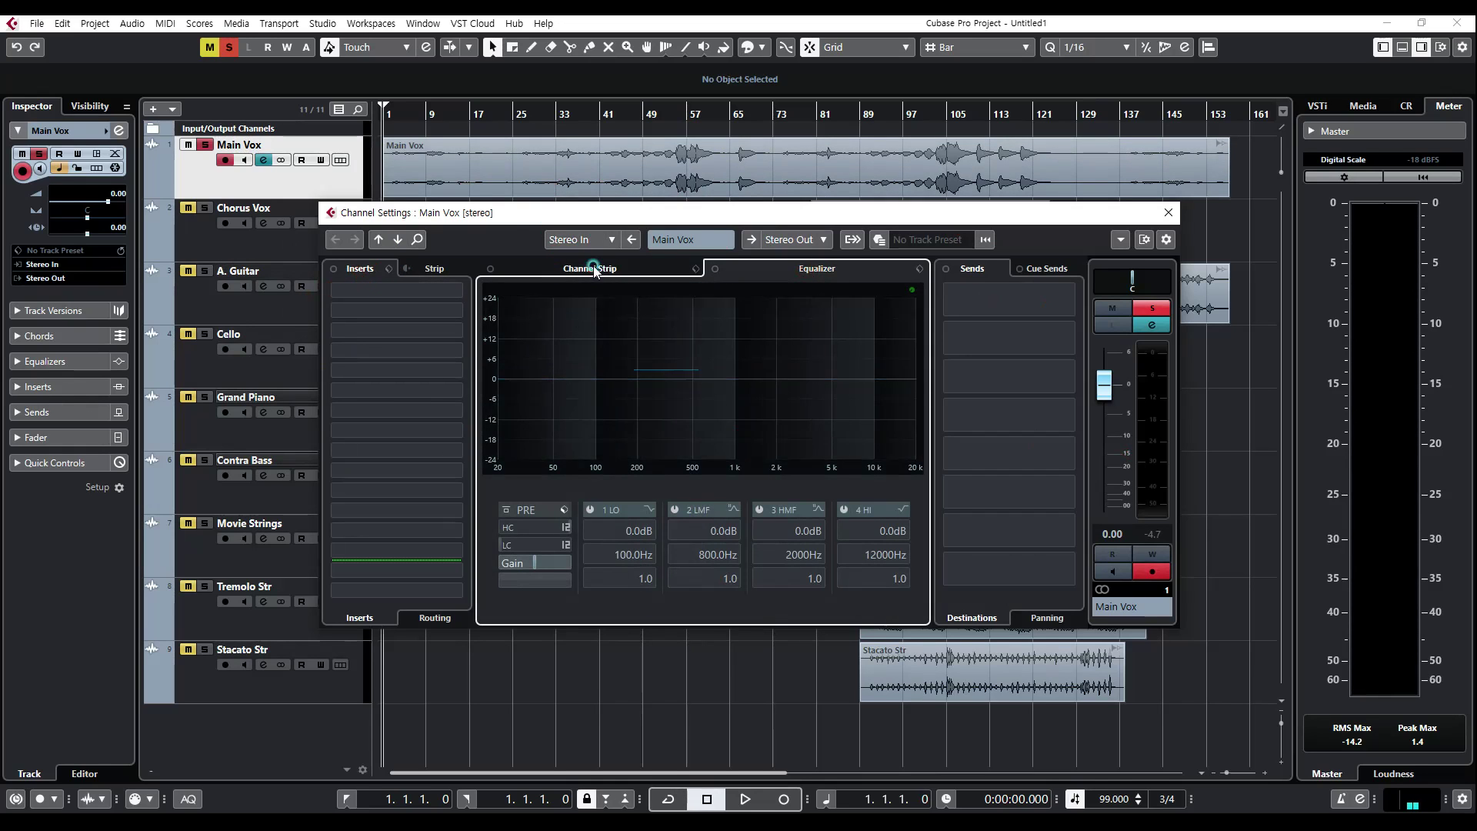
click(595, 269)
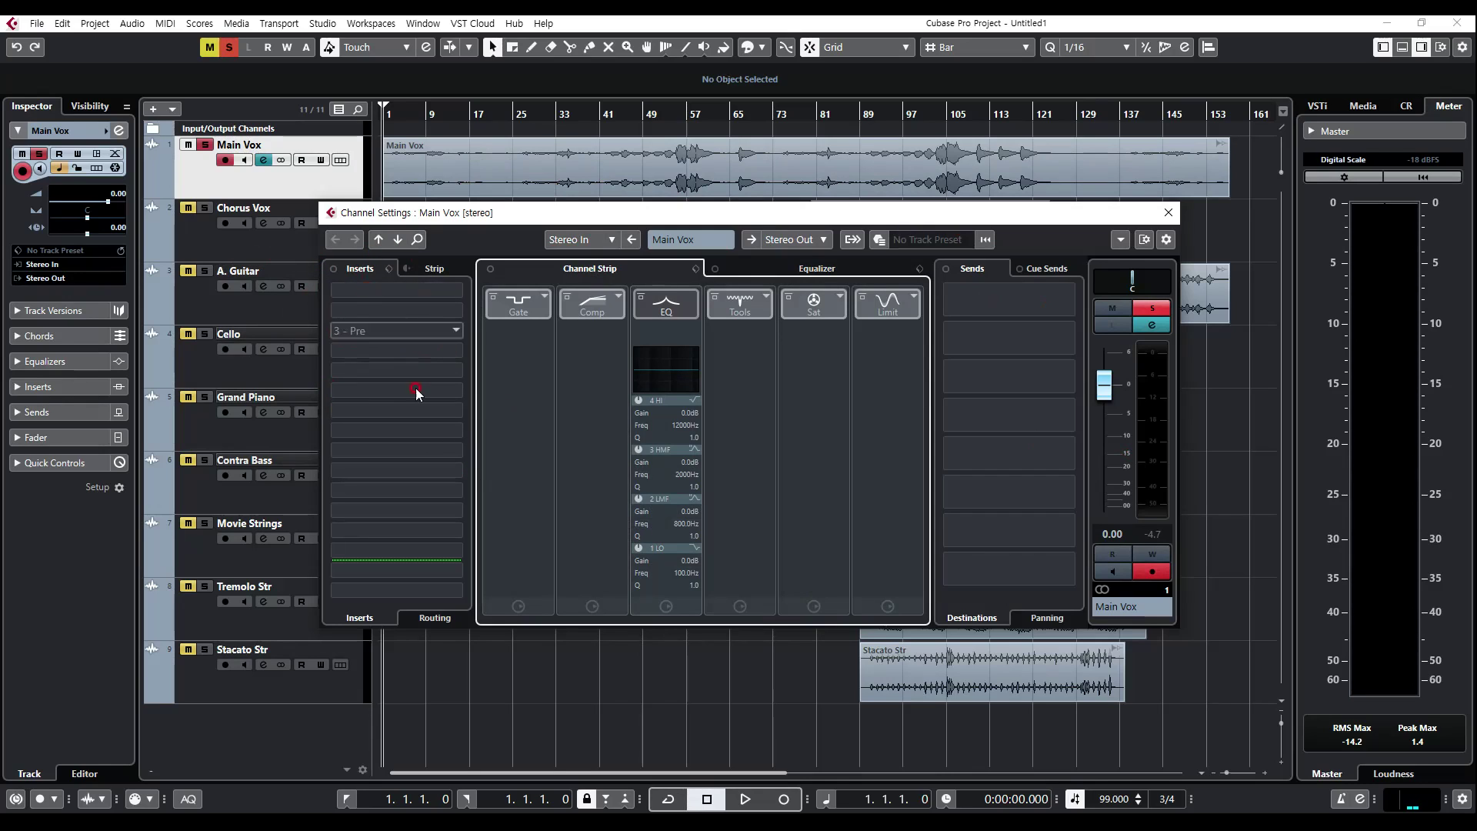
click(494, 311)
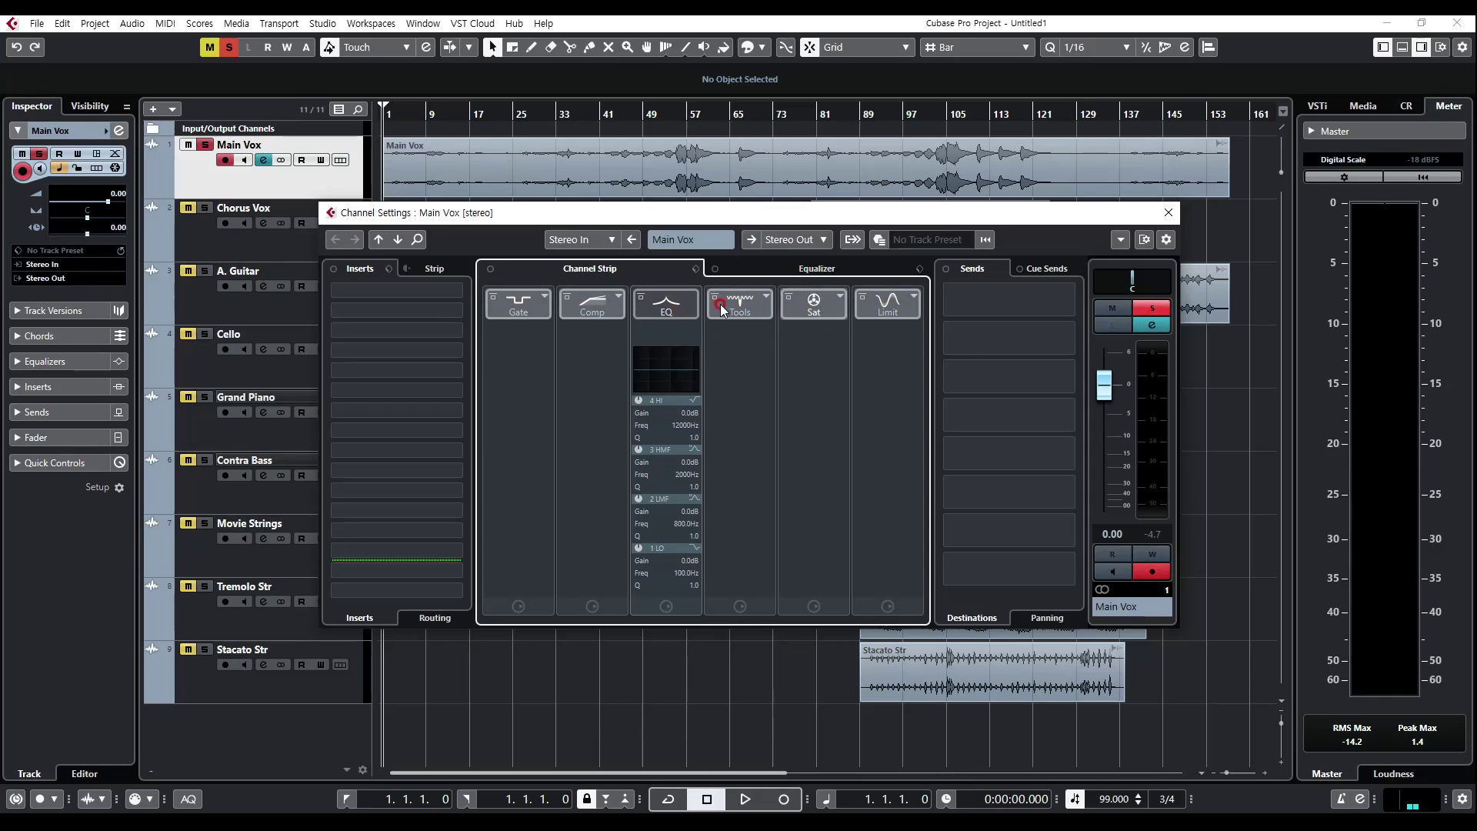
drag(526, 307, 417, 297)
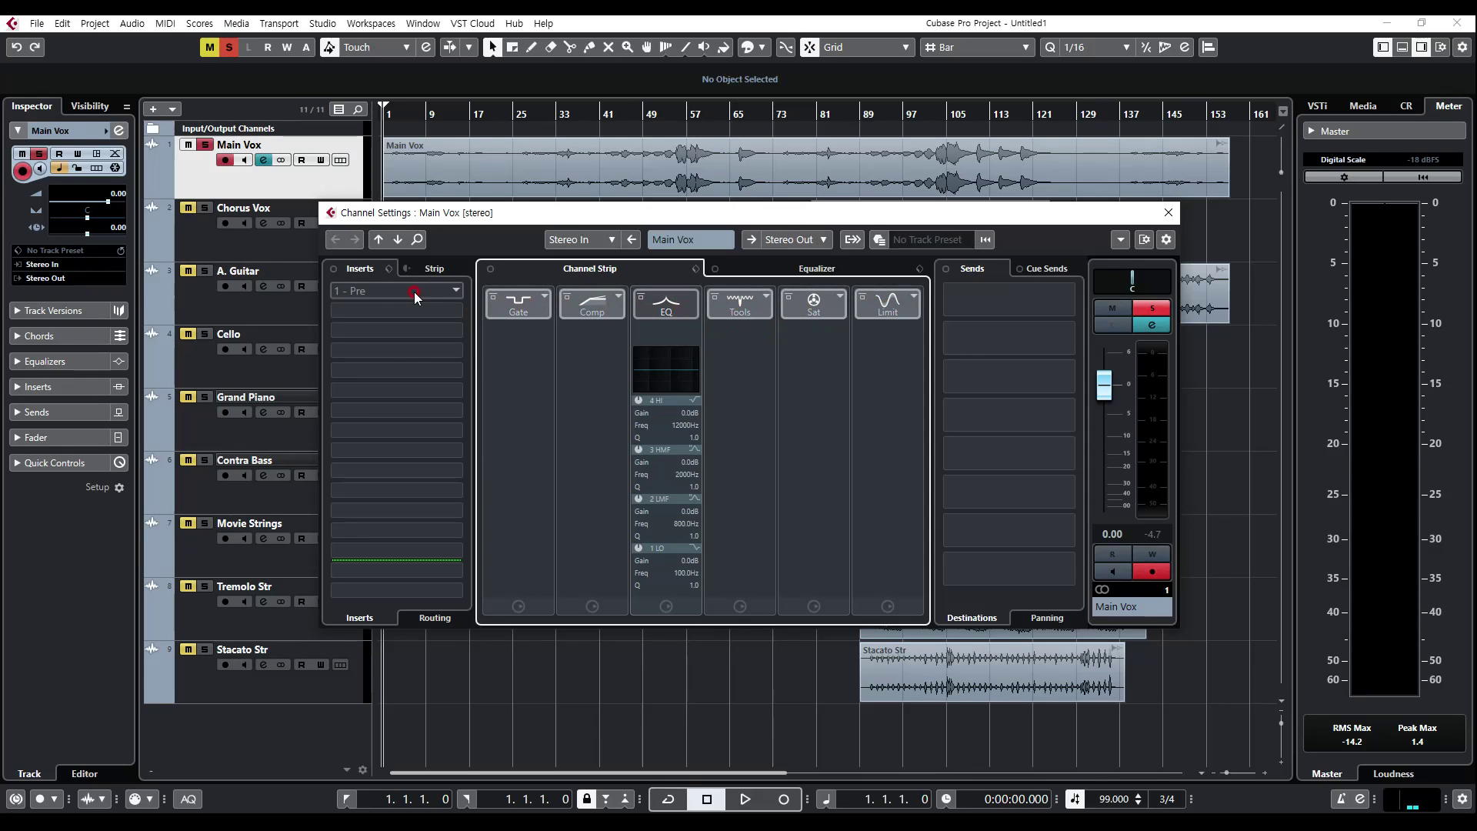
click(365, 297)
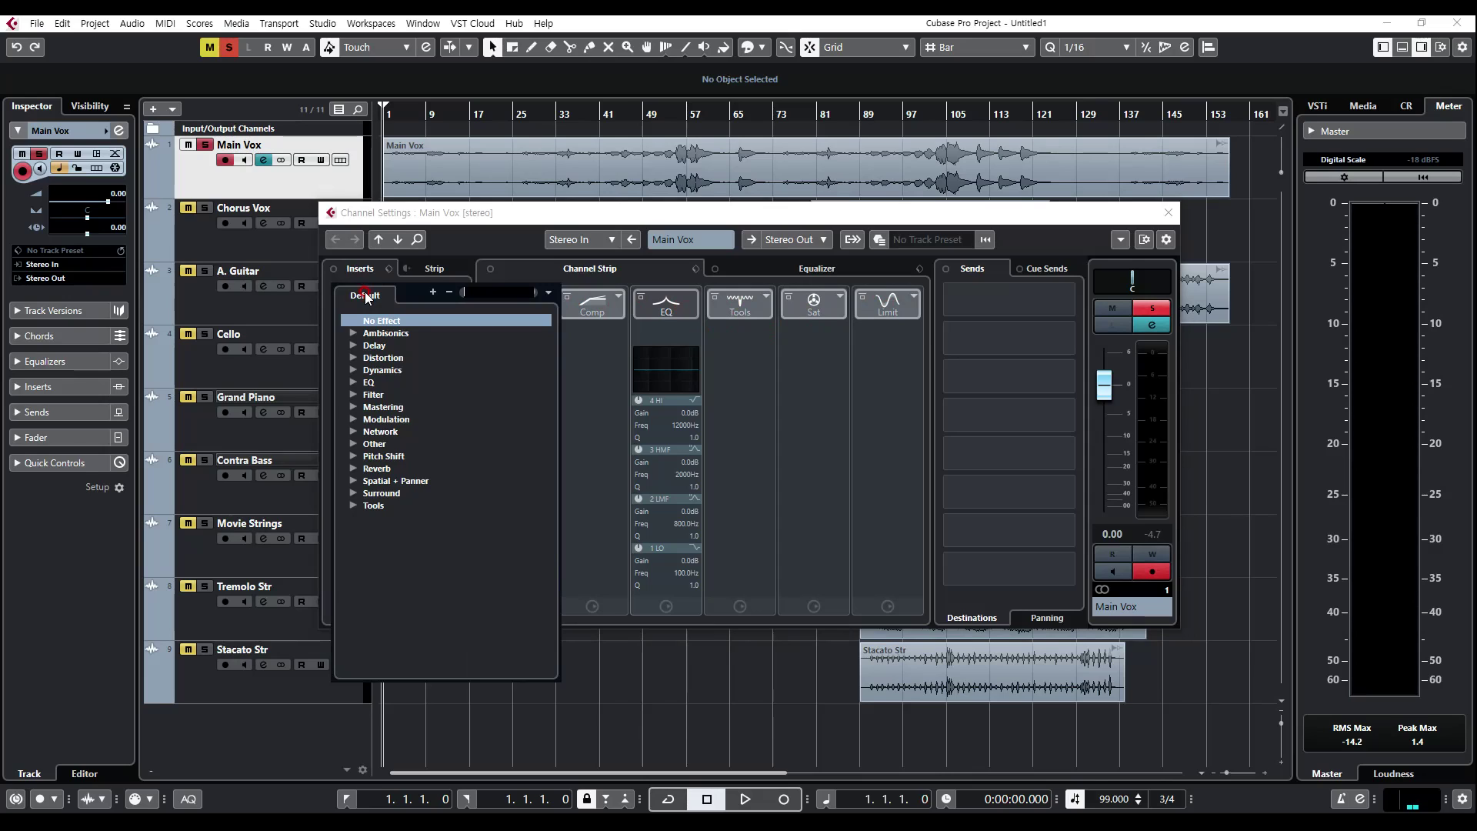
click(478, 216)
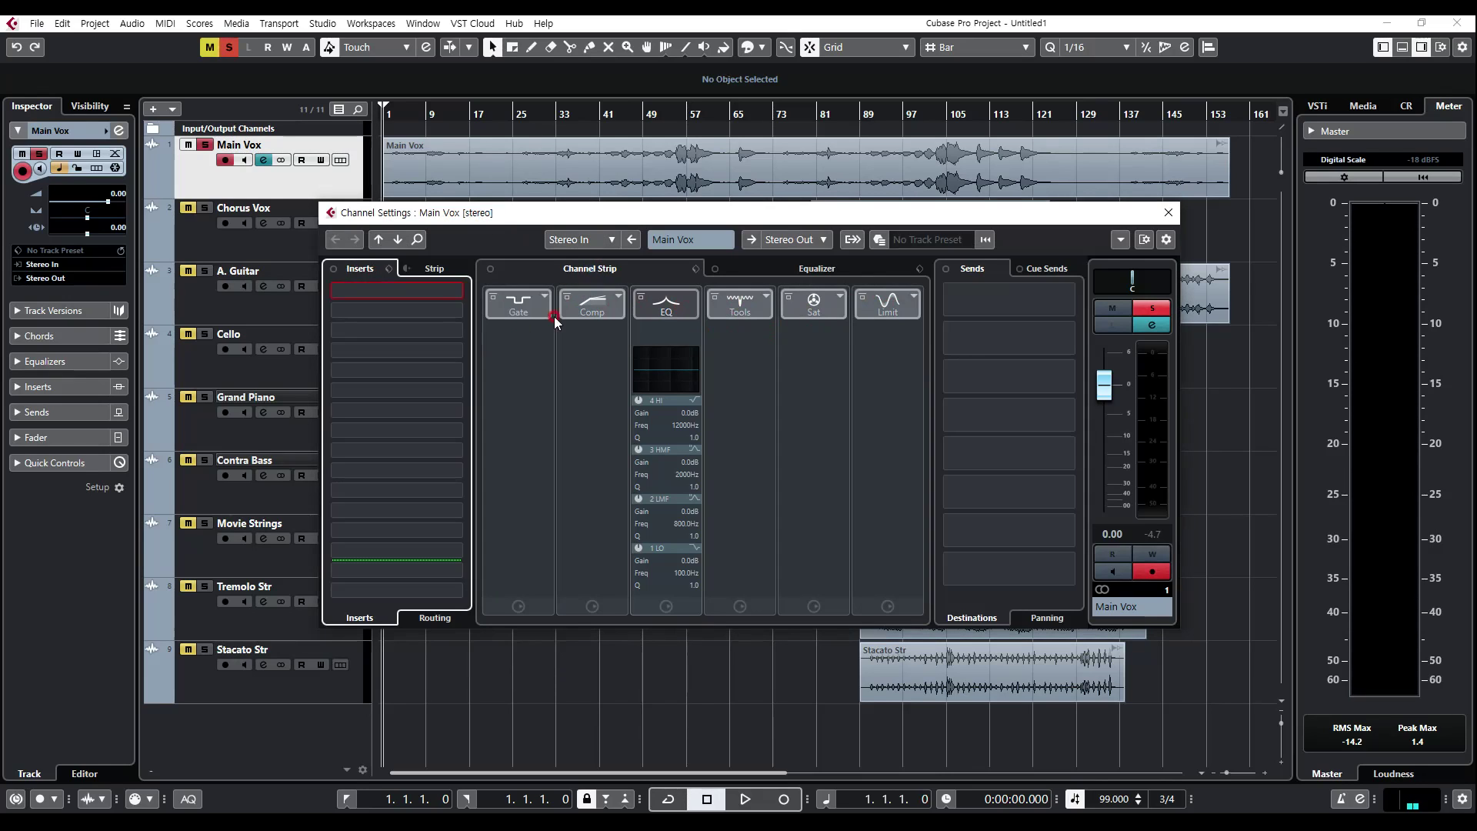
Step: Insert the Frequency equalizer from the EQ category into the first insert slot of Main Vox
click(433, 296)
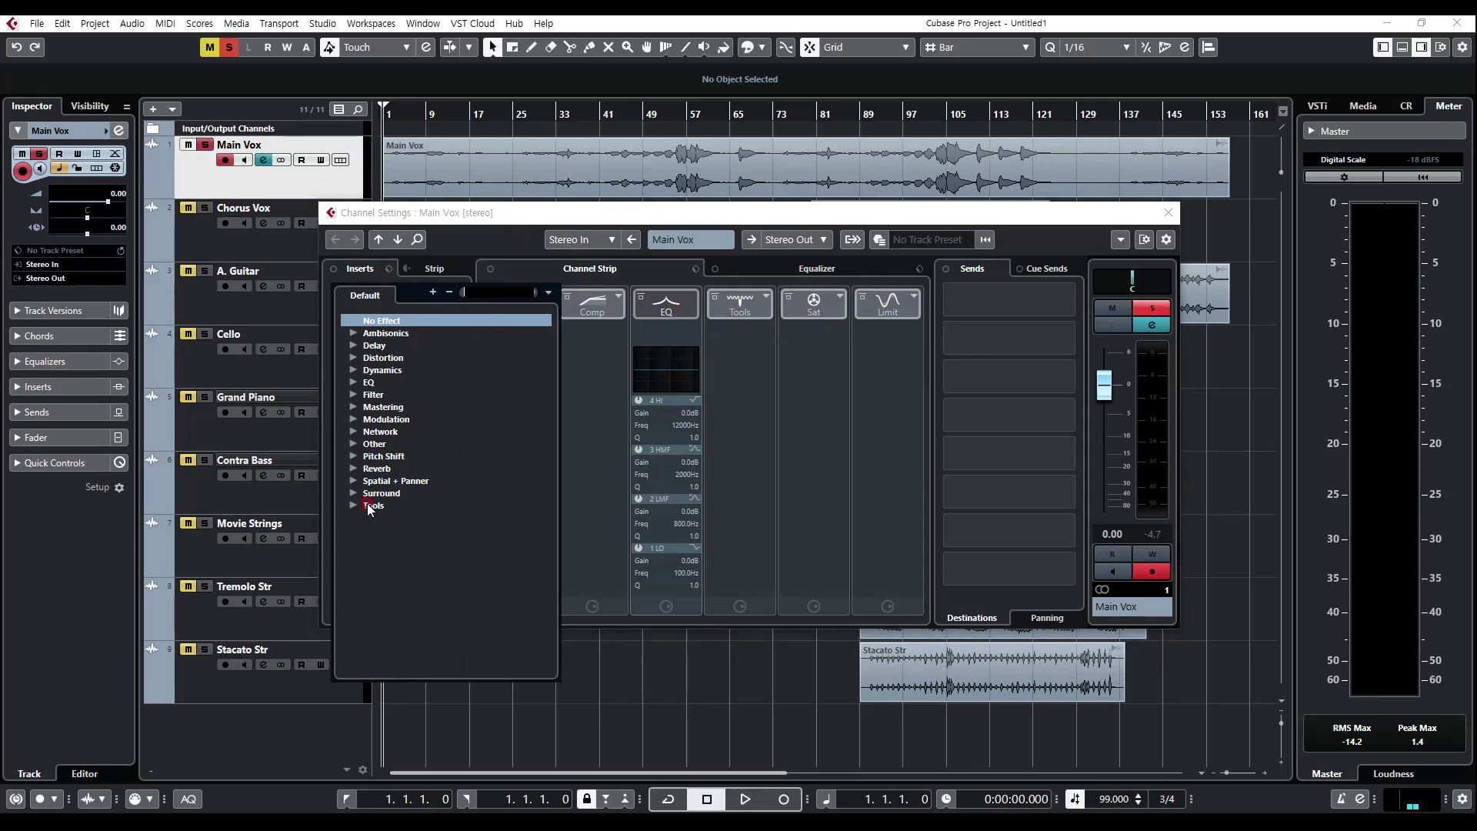
click(353, 383)
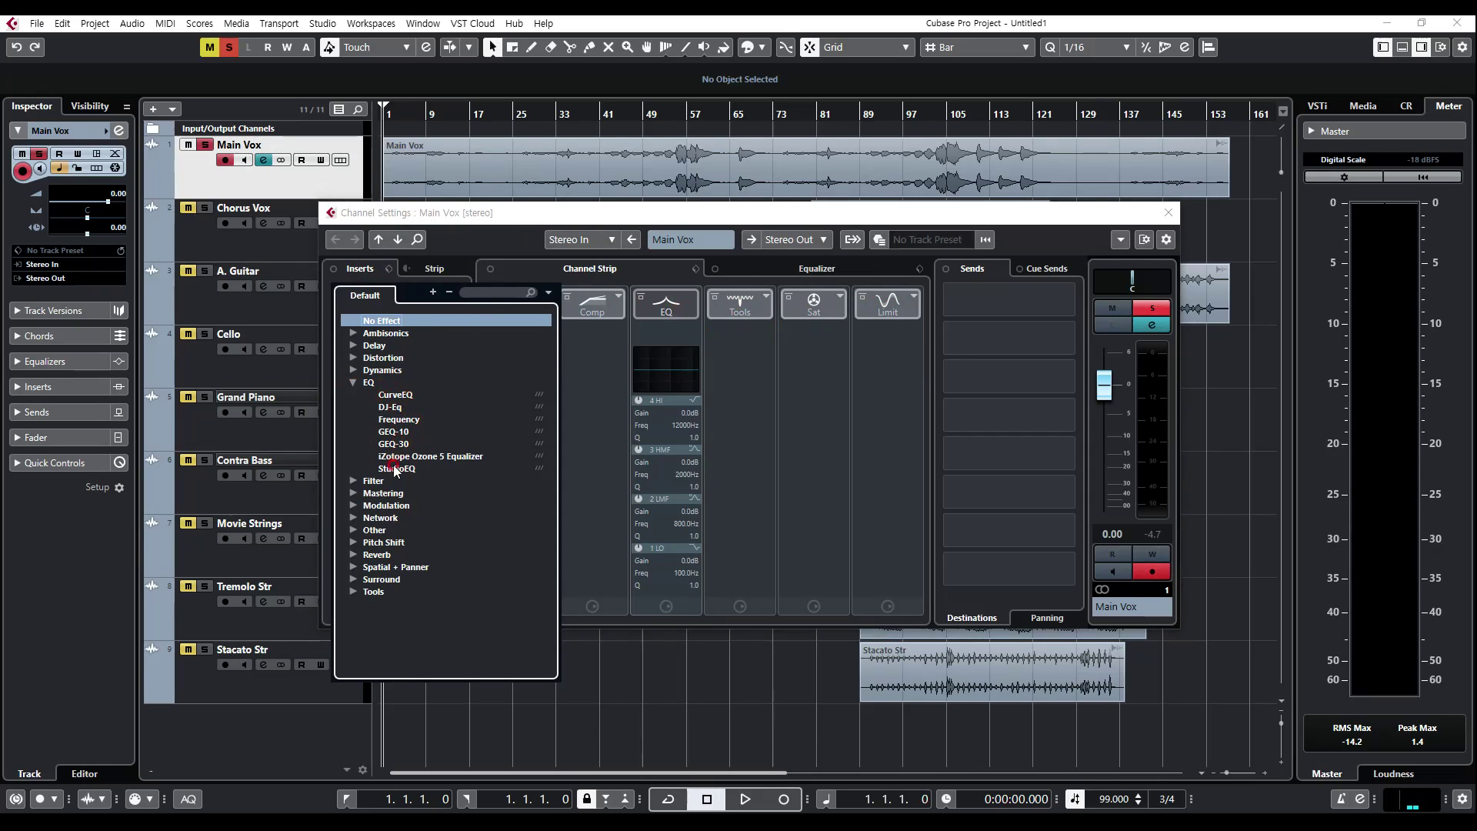
click(401, 421)
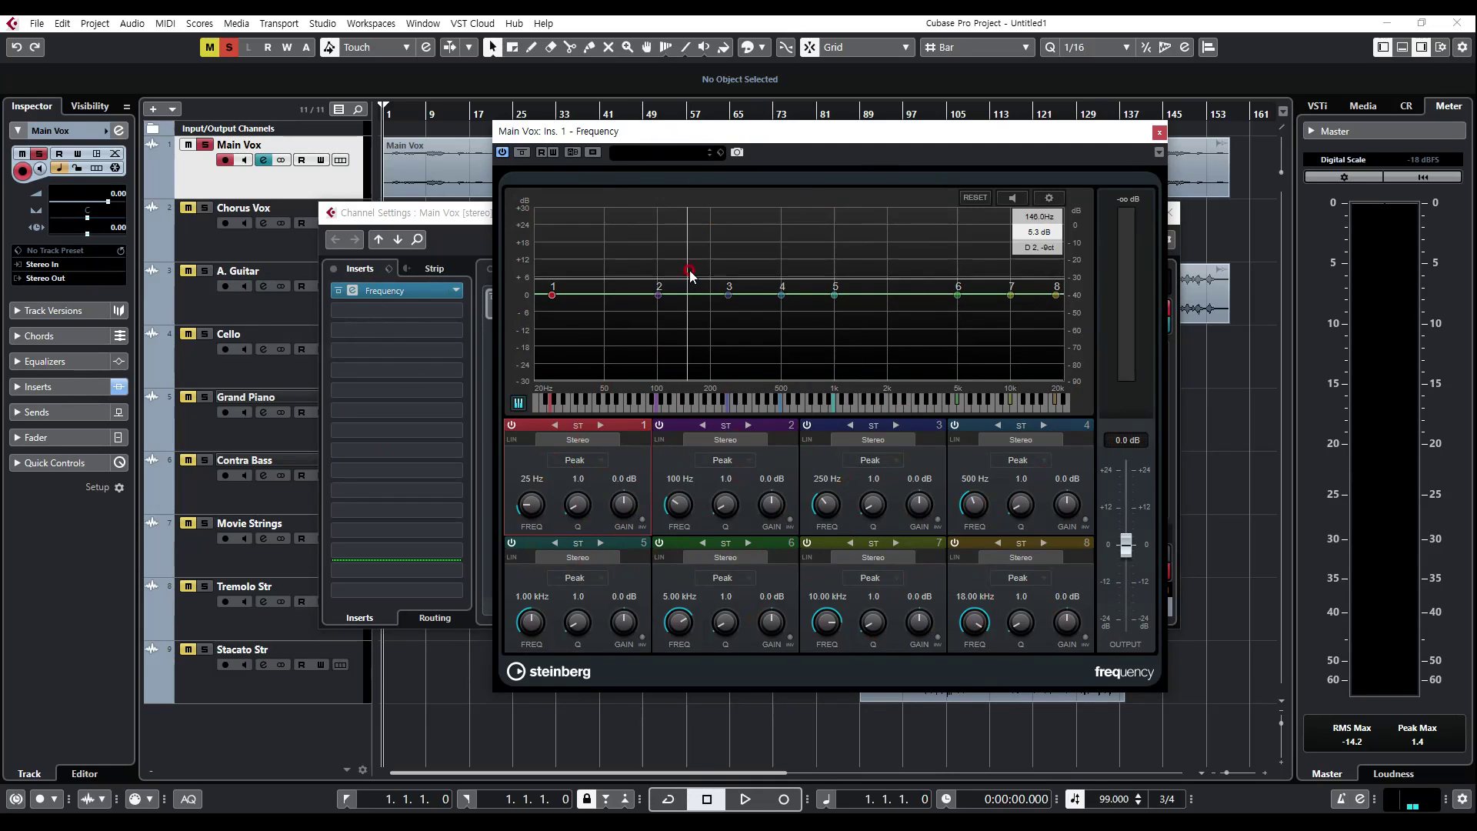
Step: Search the Frequency presets for "boo" and load the Basic Boobing preset
click(667, 153)
text(boo)
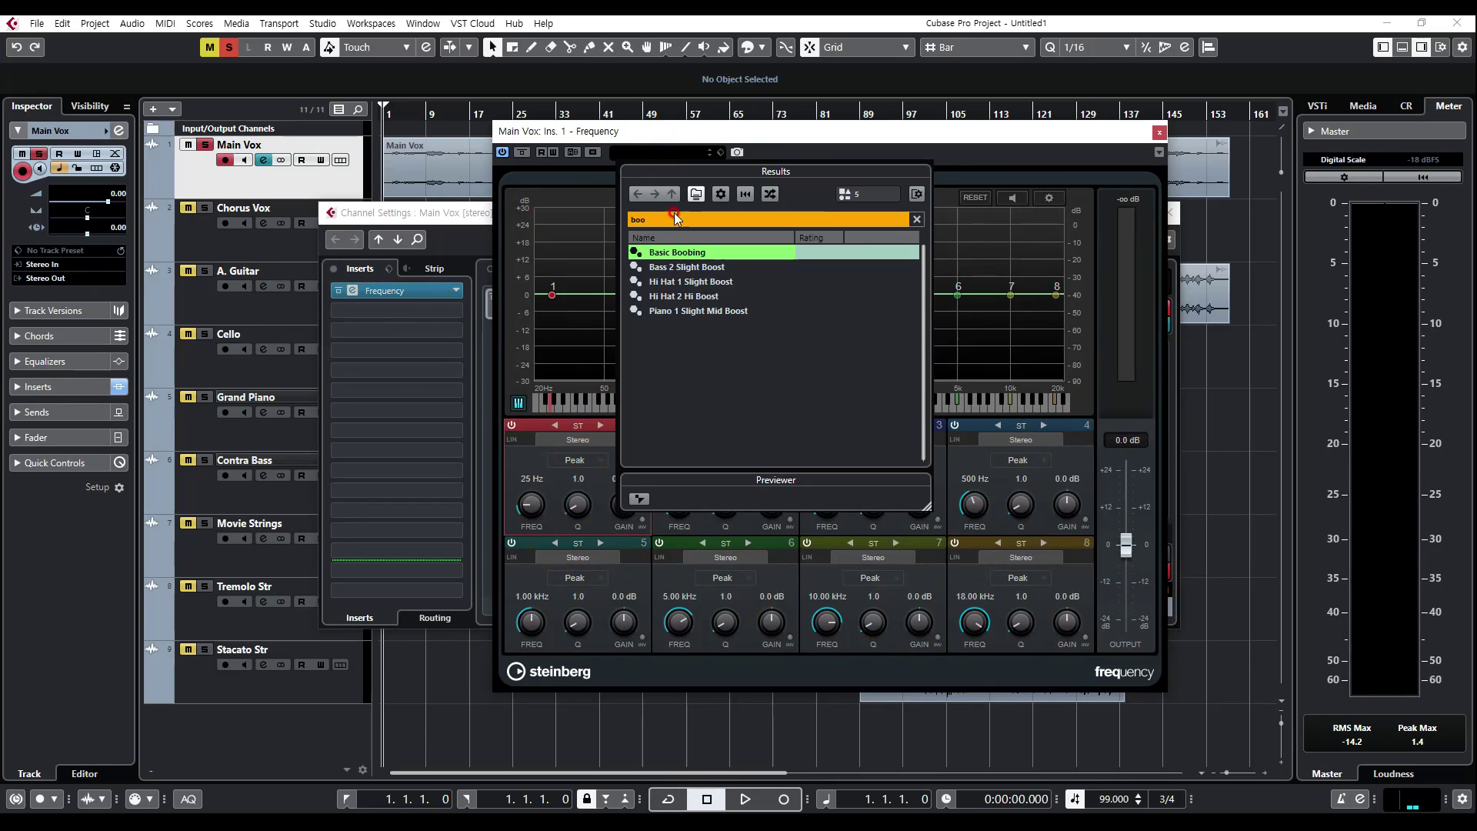
double_click(674, 252)
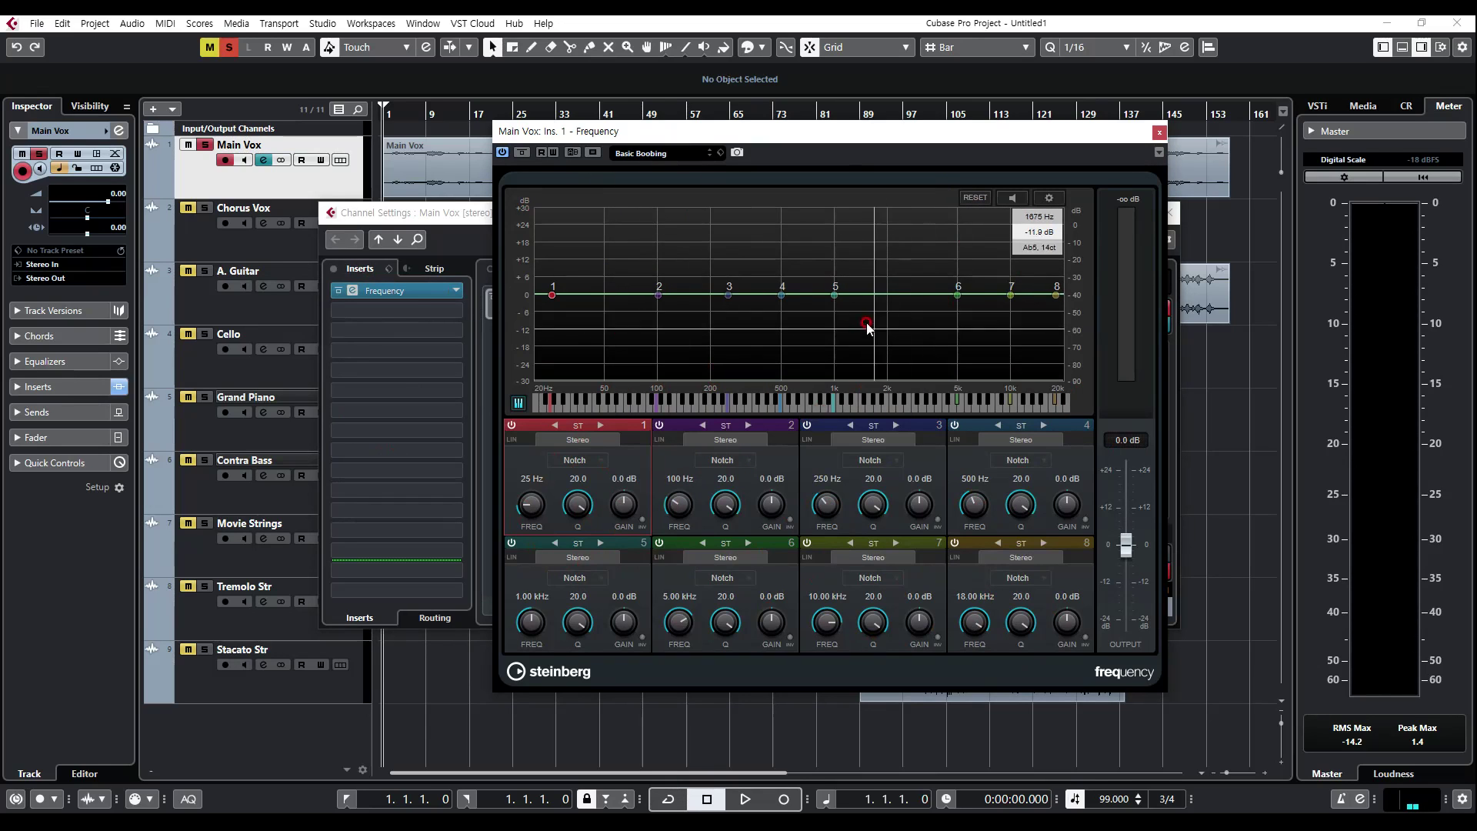
Step: Cut band 3 to about -6.4 dB at 249 Hz, band 4 to -9.8 dB at 632 Hz and band 5 to -9.6 dB at 1.51 kHz, then close Frequency
drag(729, 295, 867, 322)
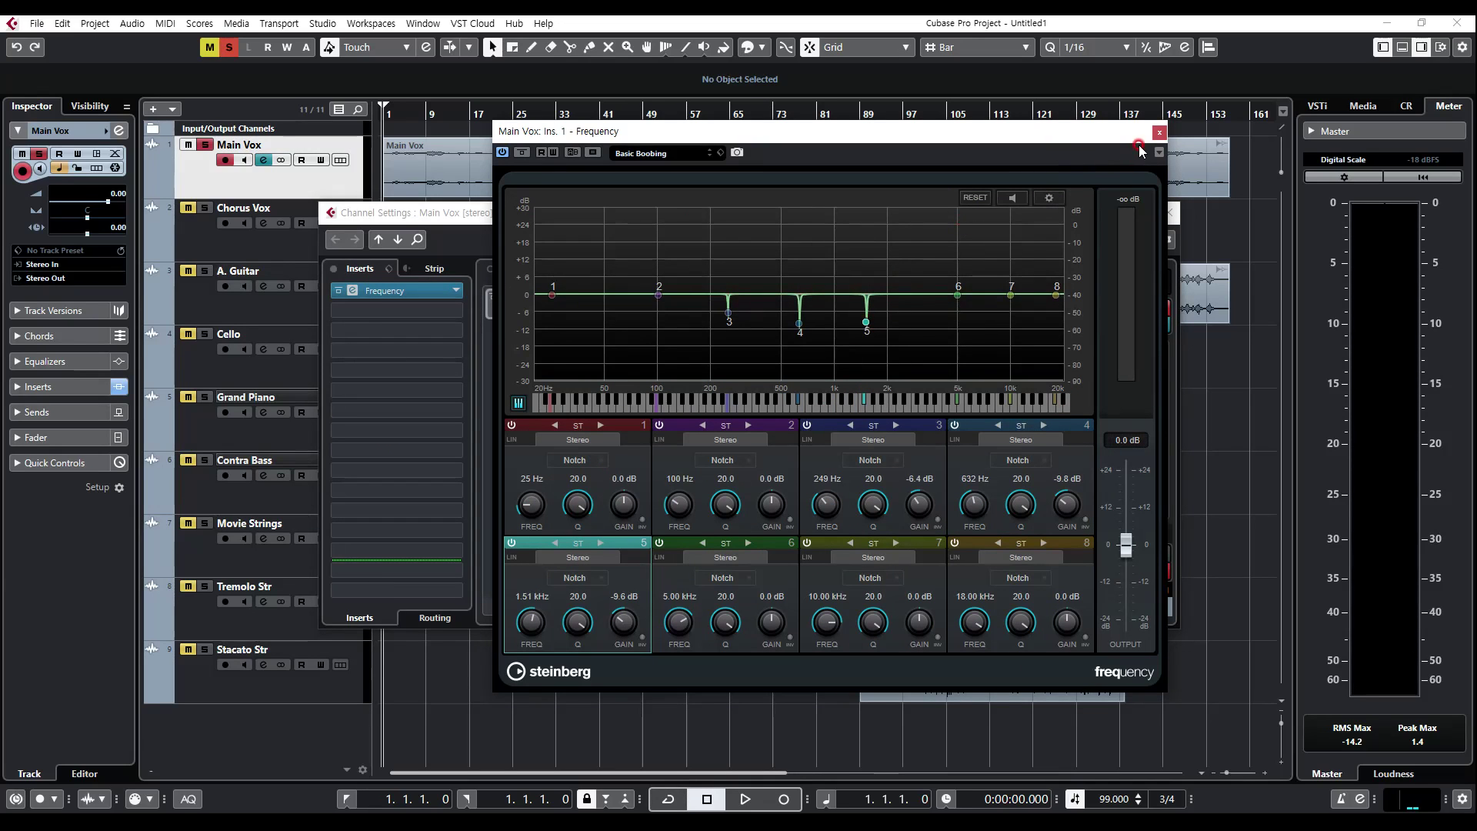
click(1160, 131)
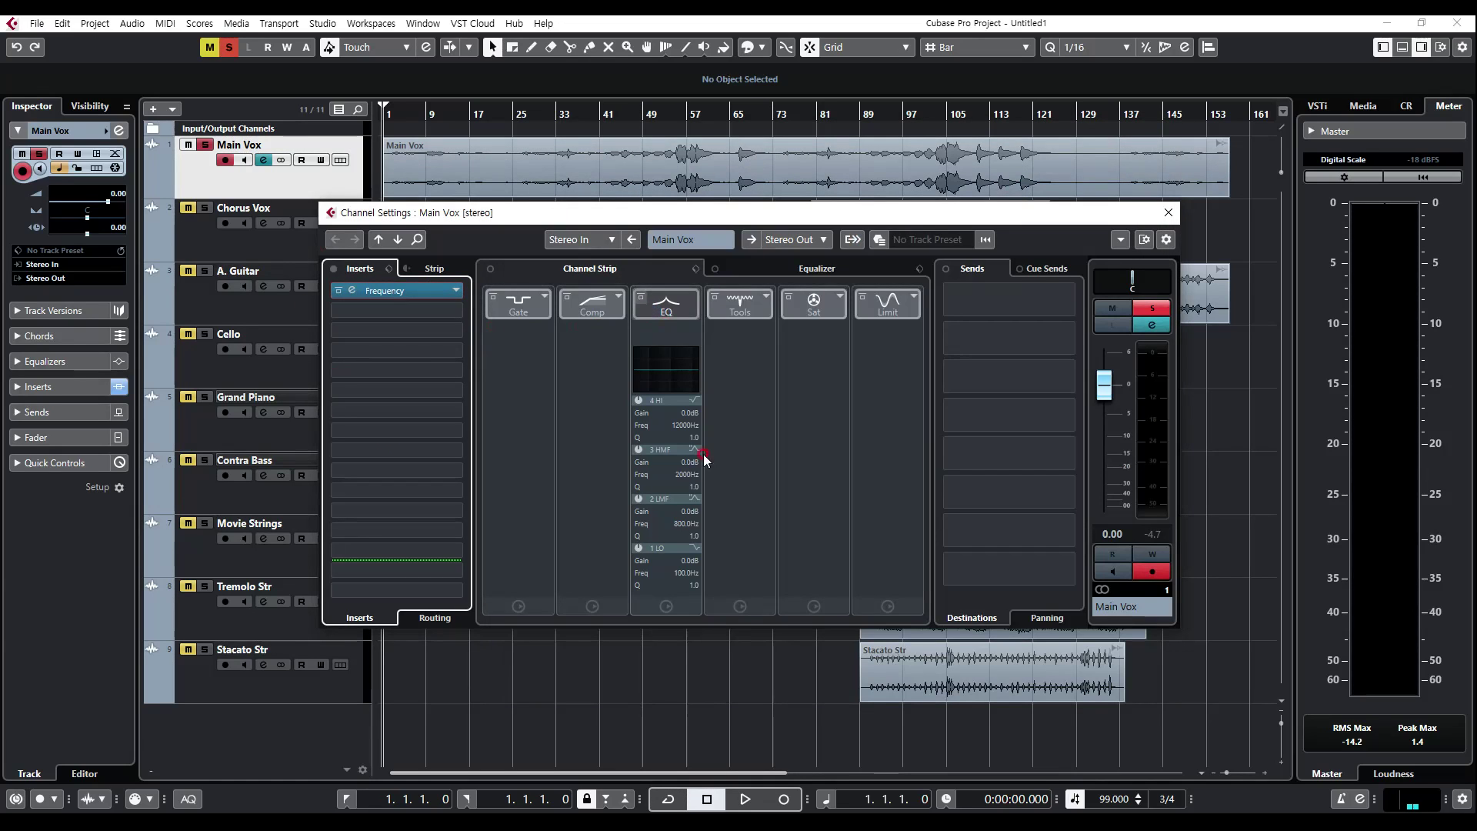
click(403, 309)
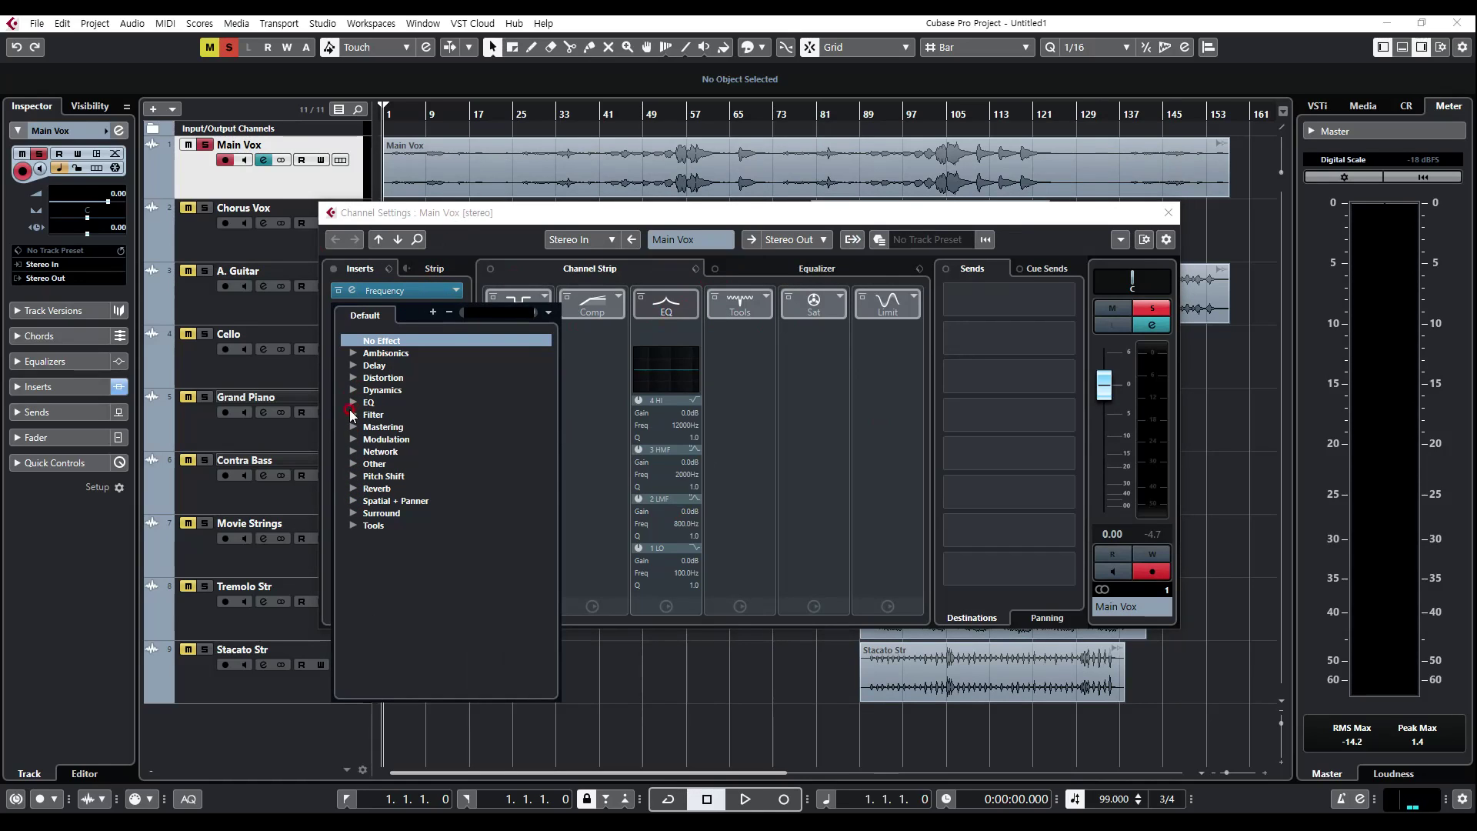
click(343, 300)
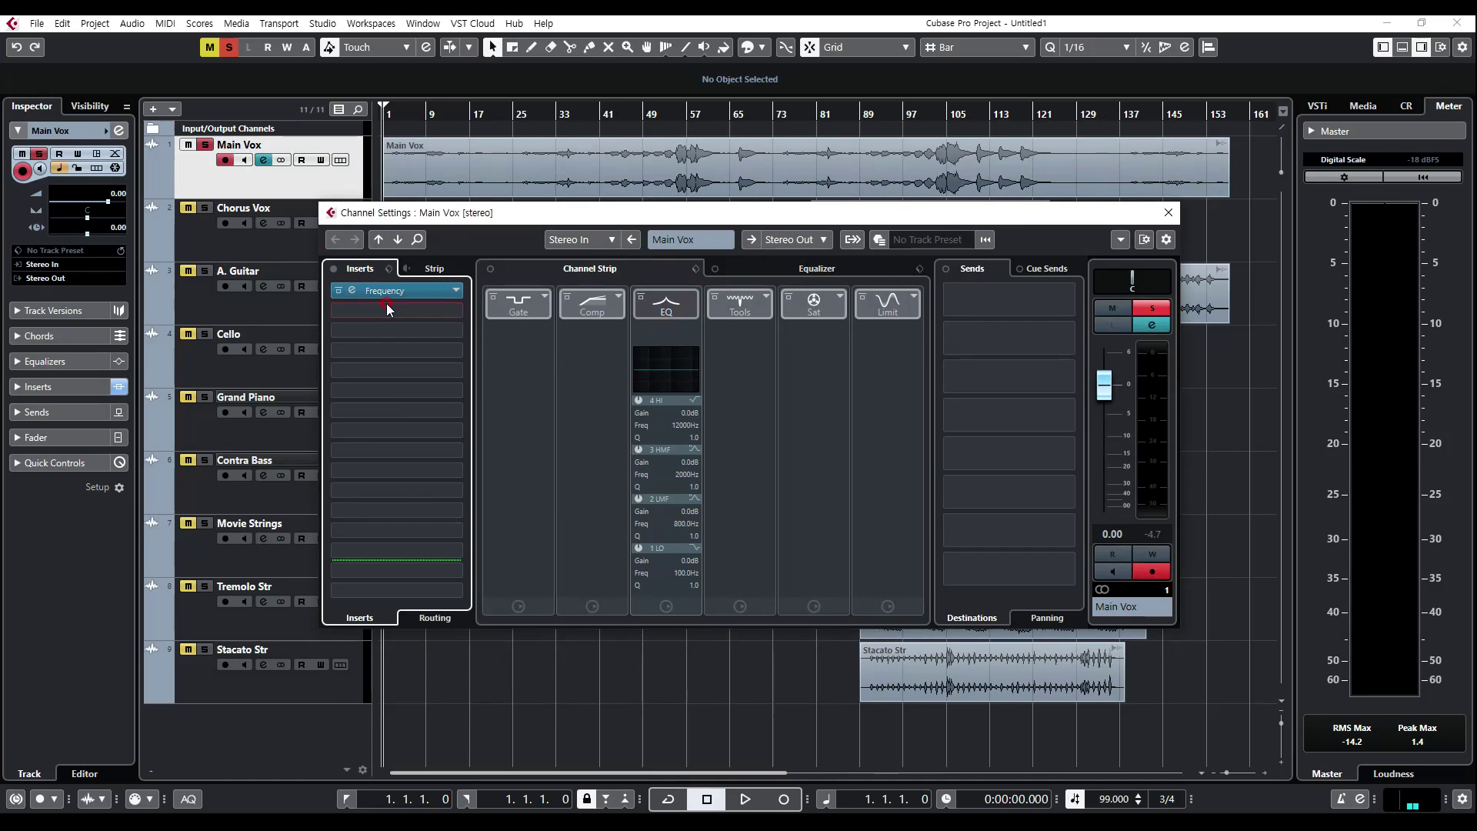
click(387, 309)
click(403, 340)
click(472, 223)
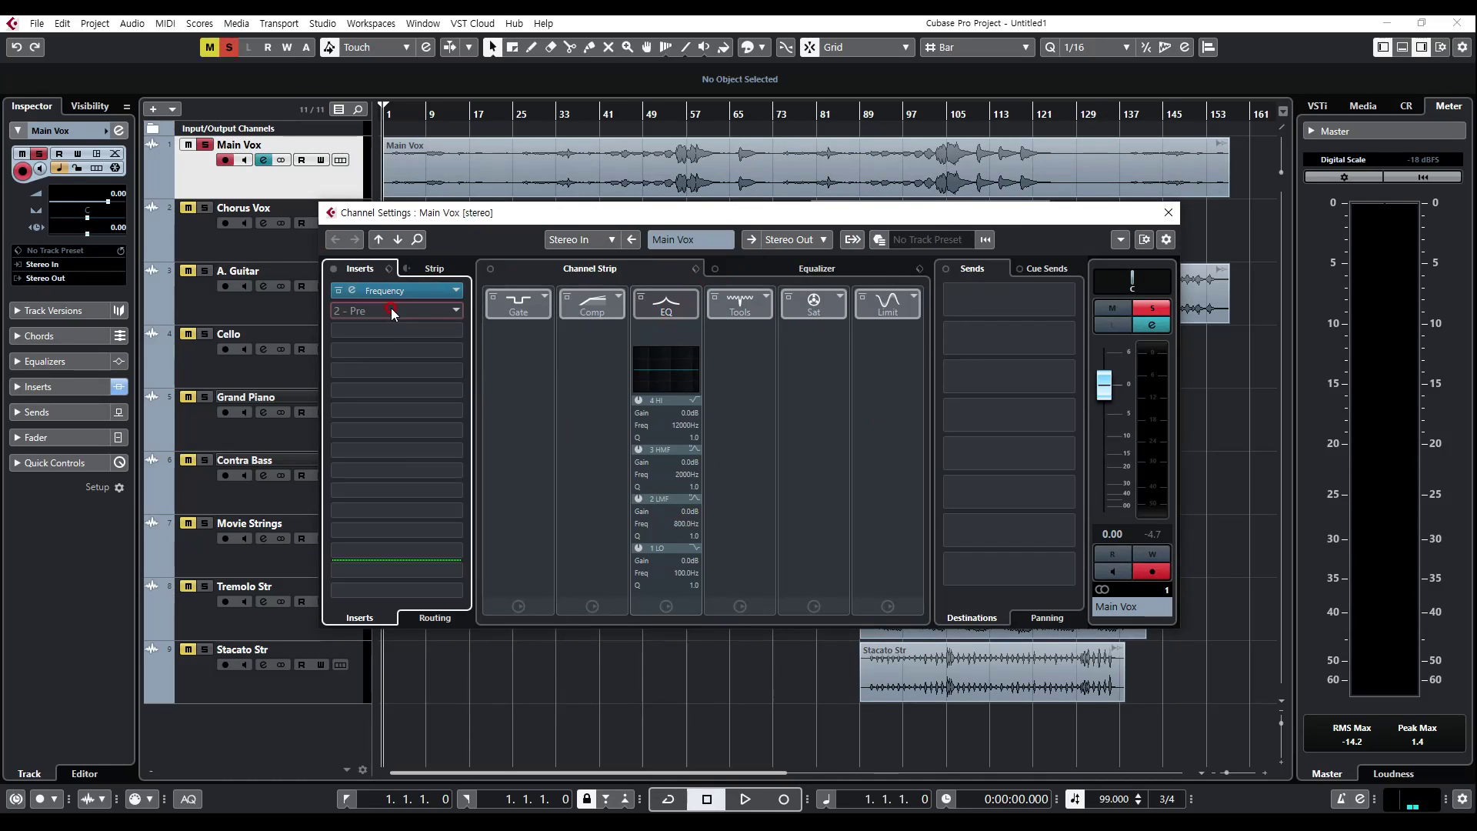
Step: Insert the DeEsser from the Dynamics category into the second insert slot of Main Vox
click(359, 329)
click(395, 299)
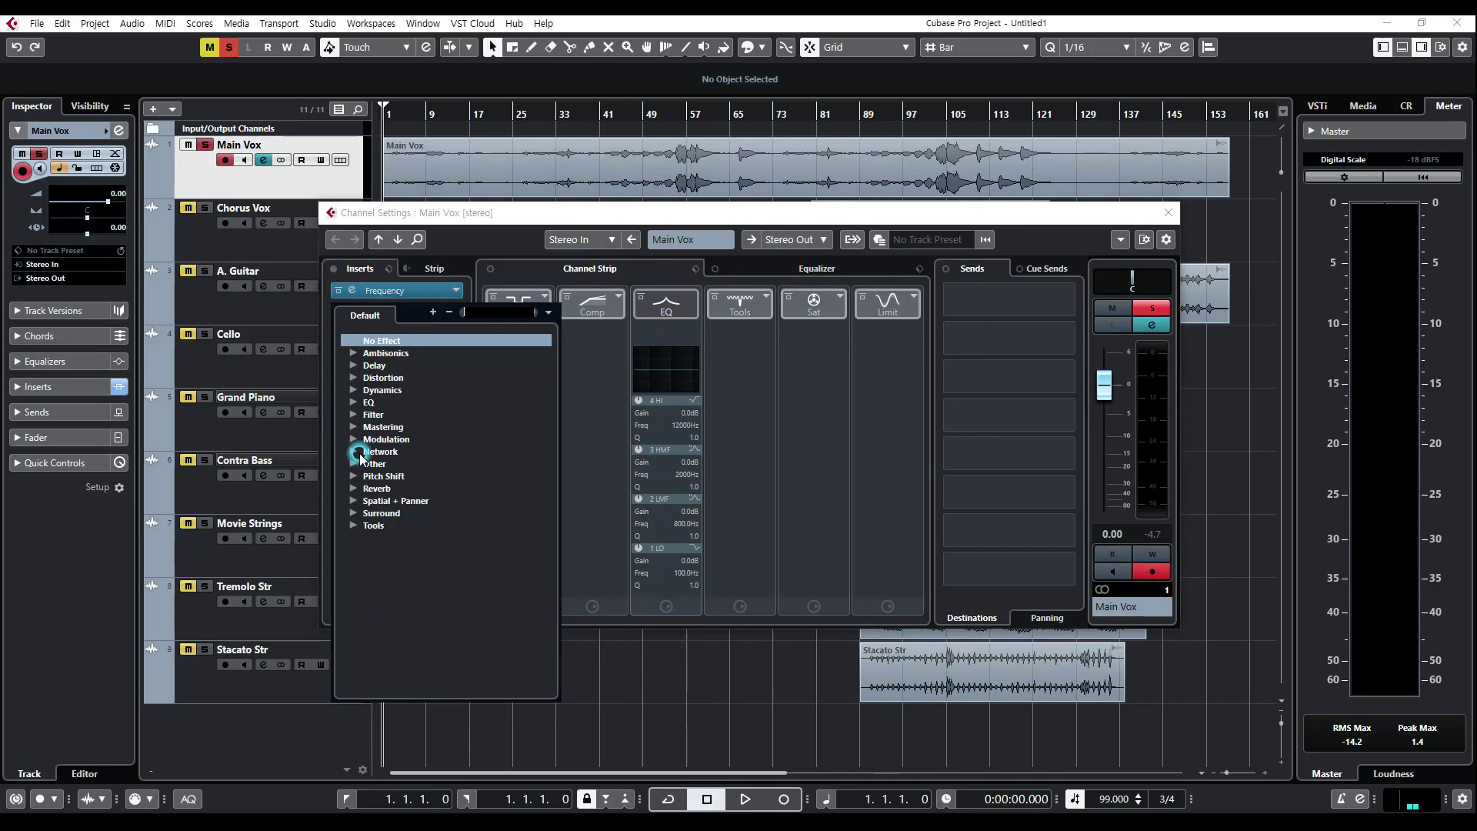
click(353, 391)
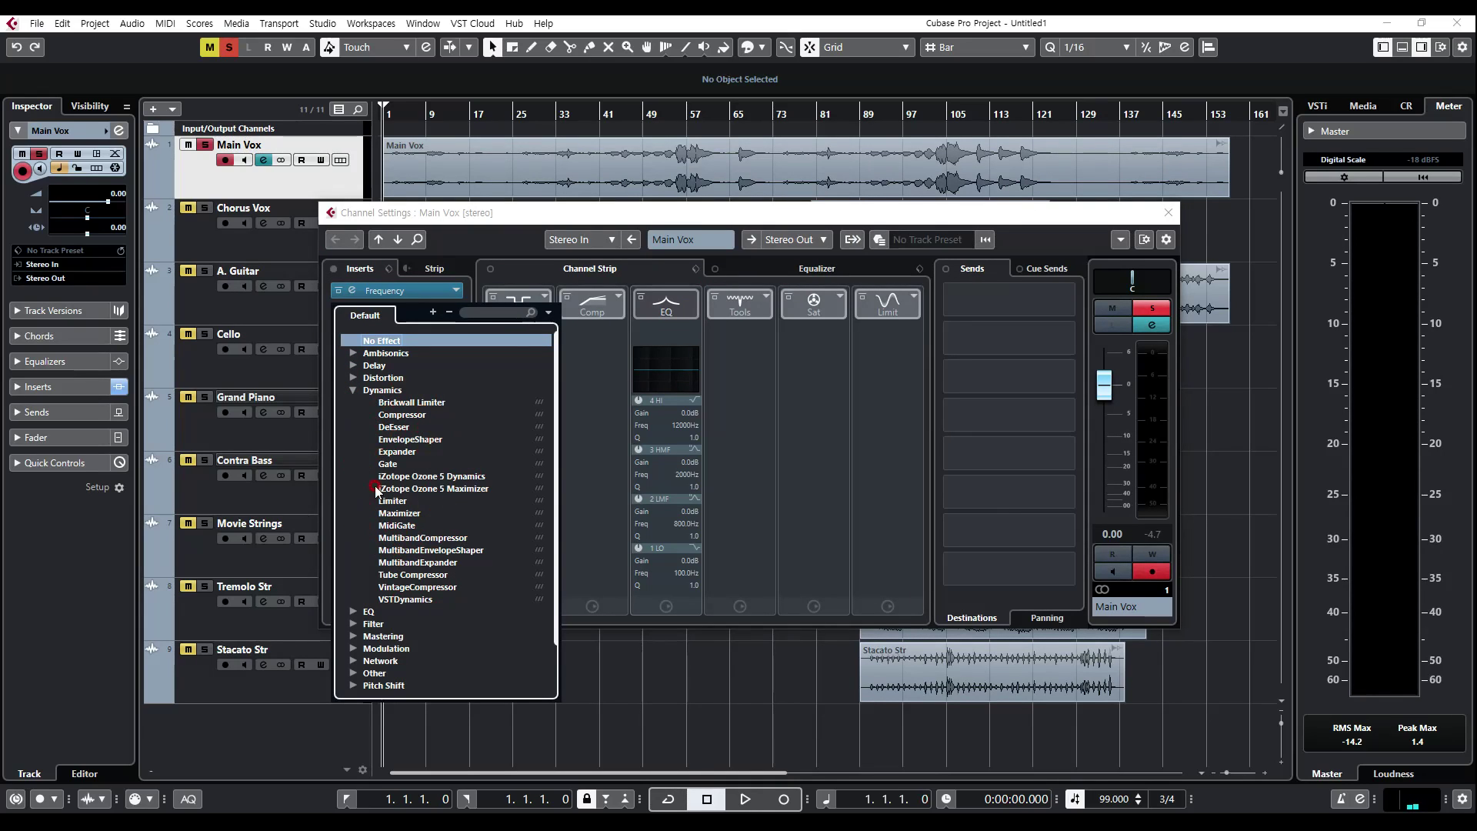
click(396, 428)
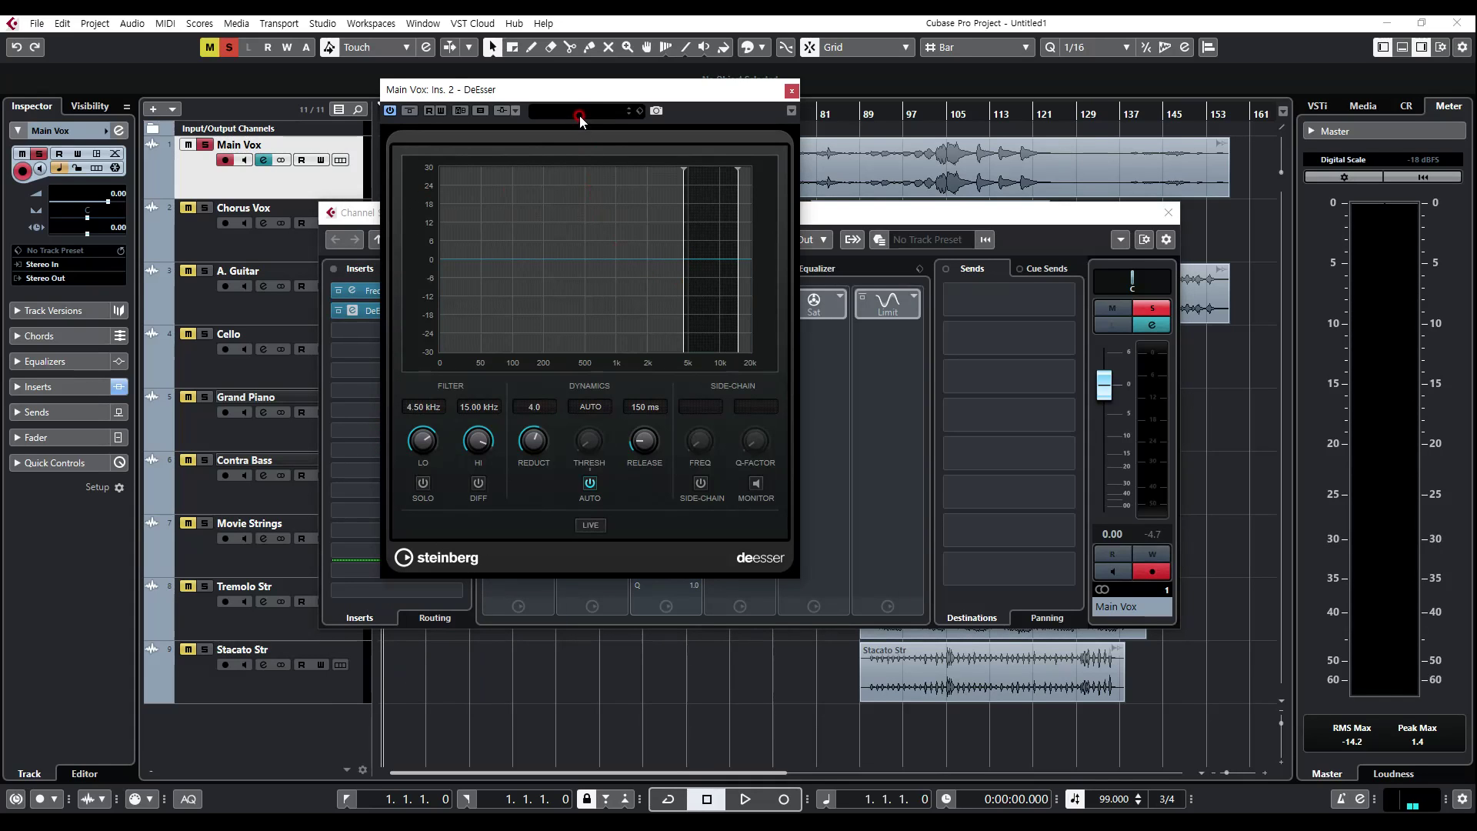
Step: Compare the Male Ess Less and Male Sh Less presets in the DeEsser and load Male Ess Less
drag(584, 90, 688, 120)
click(687, 140)
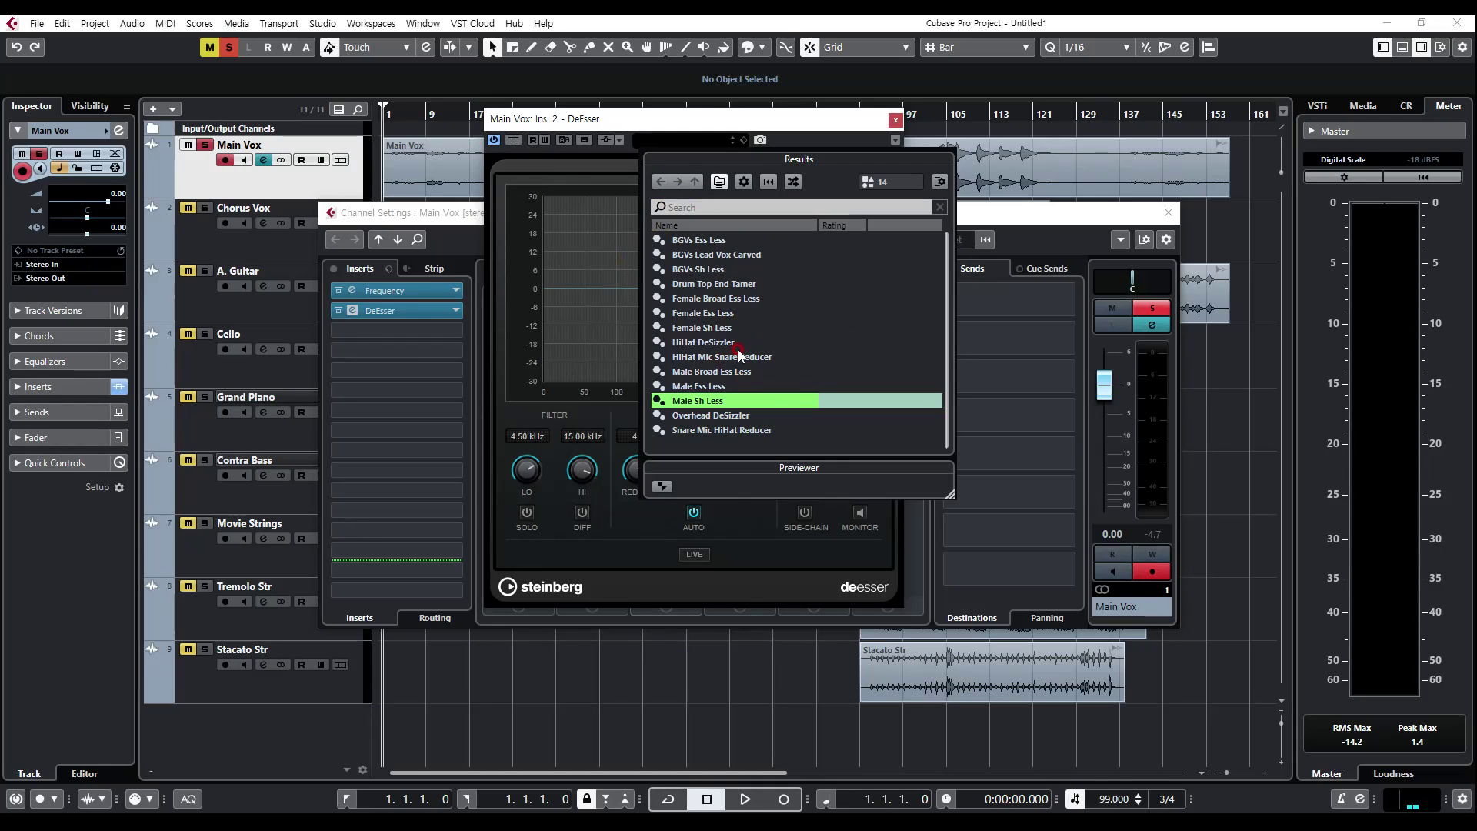
click(714, 387)
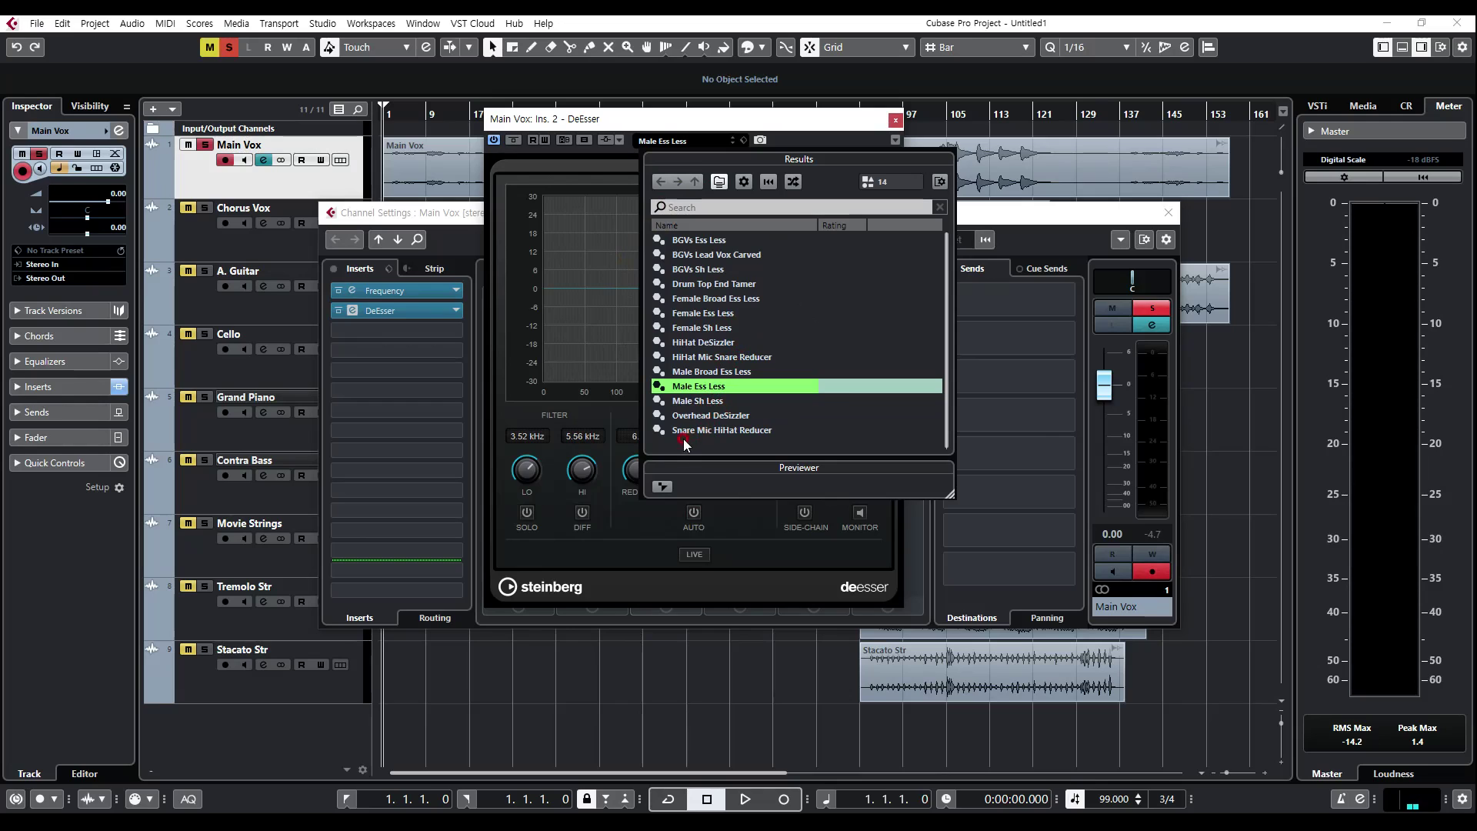
double_click(702, 401)
click(698, 149)
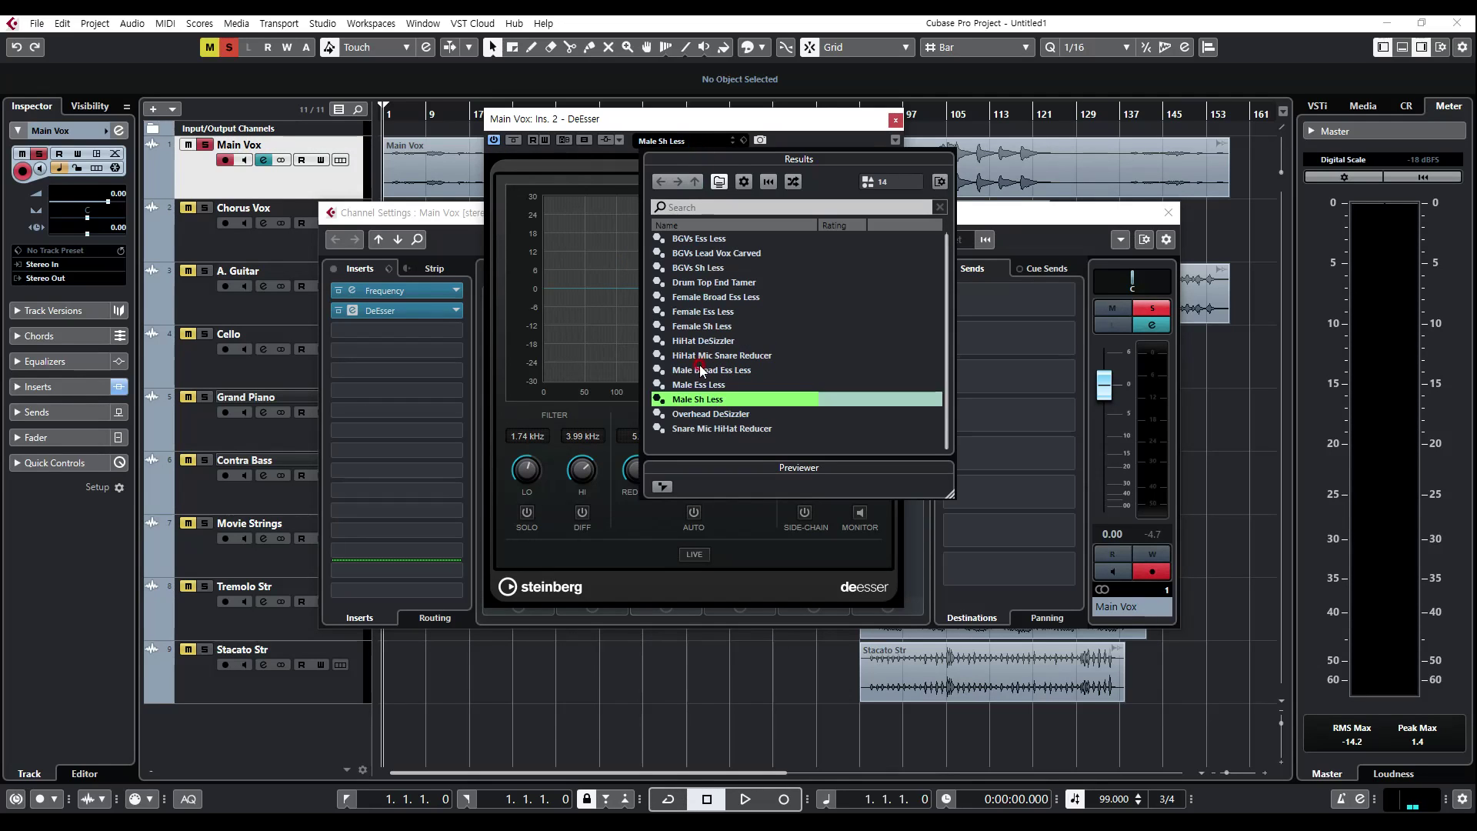
double_click(702, 385)
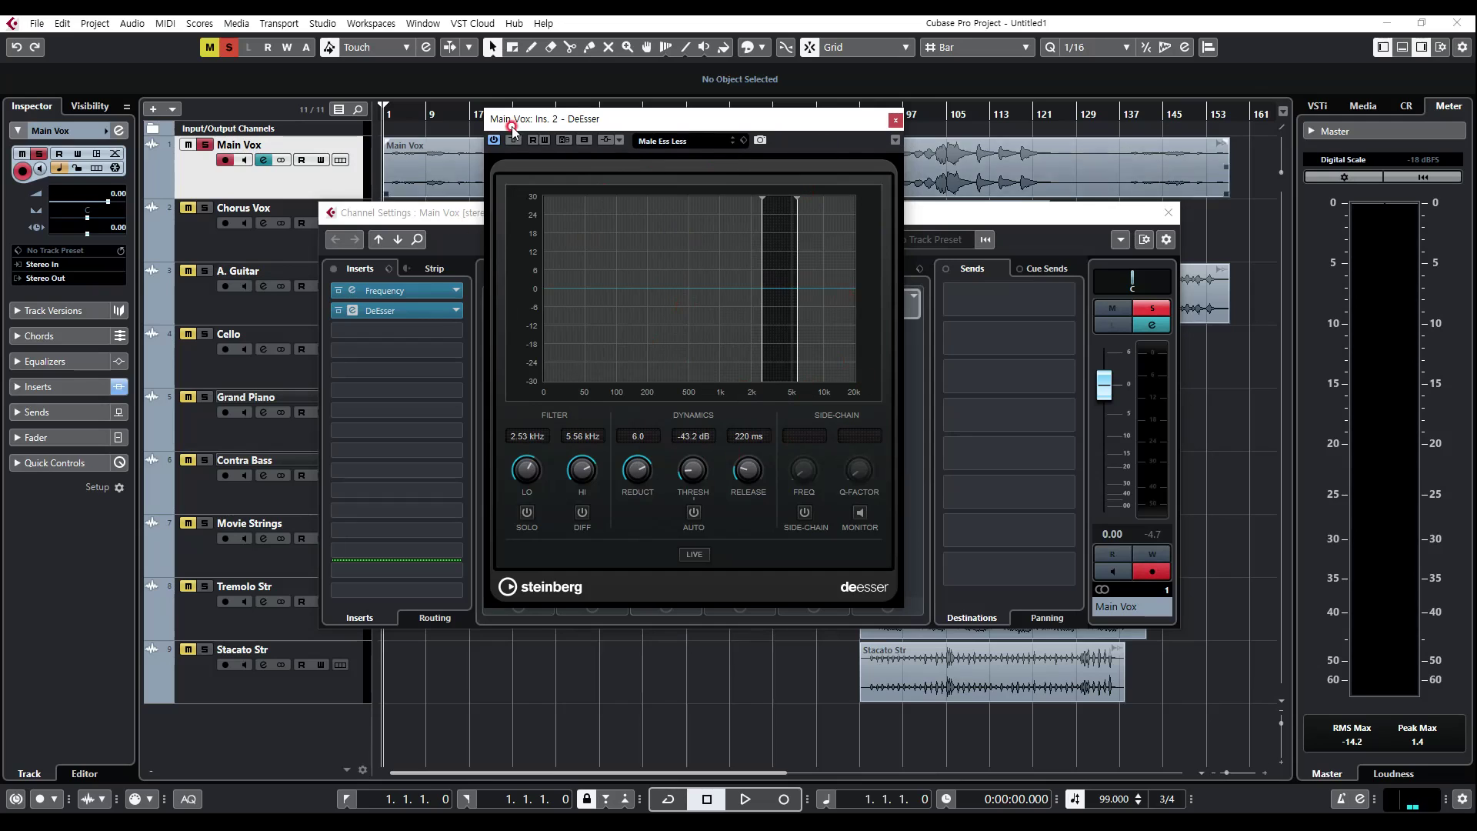
drag(580, 120, 710, 155)
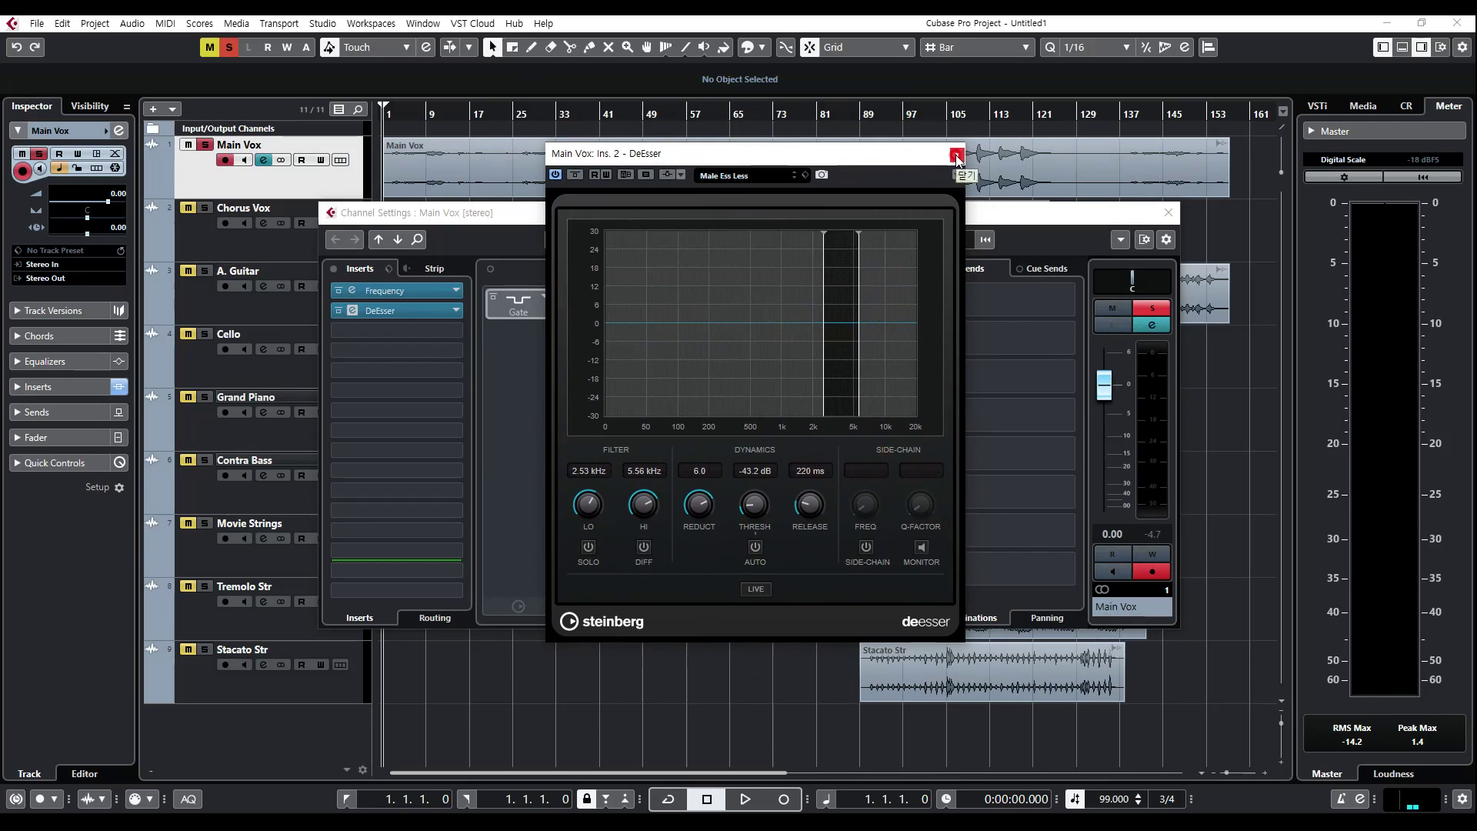
Step: Try the Overhead DeSizzler, male, female, Drum Top End Tamer and BGVs presets in the DeEsser
click(773, 182)
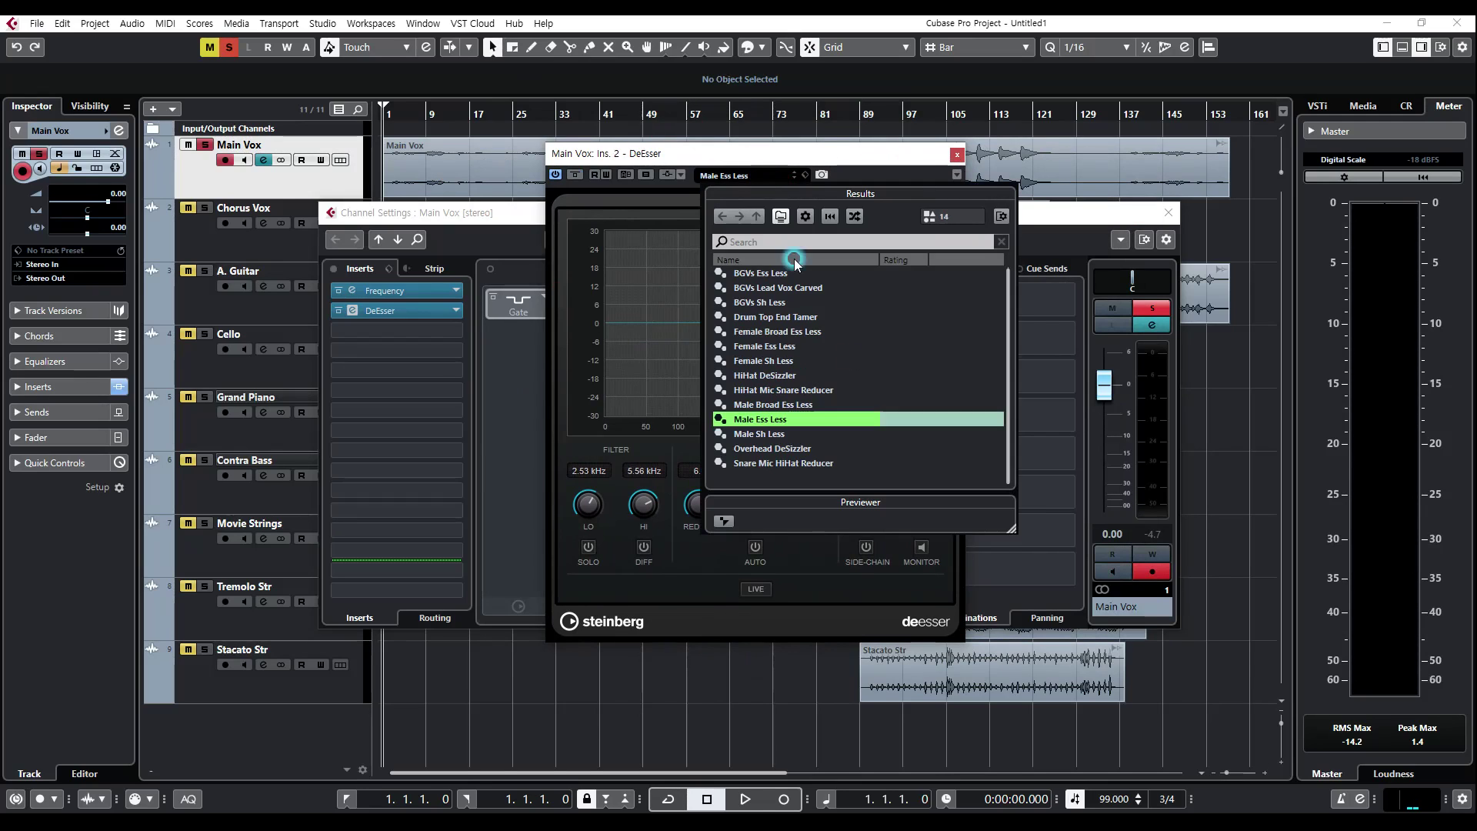
click(776, 449)
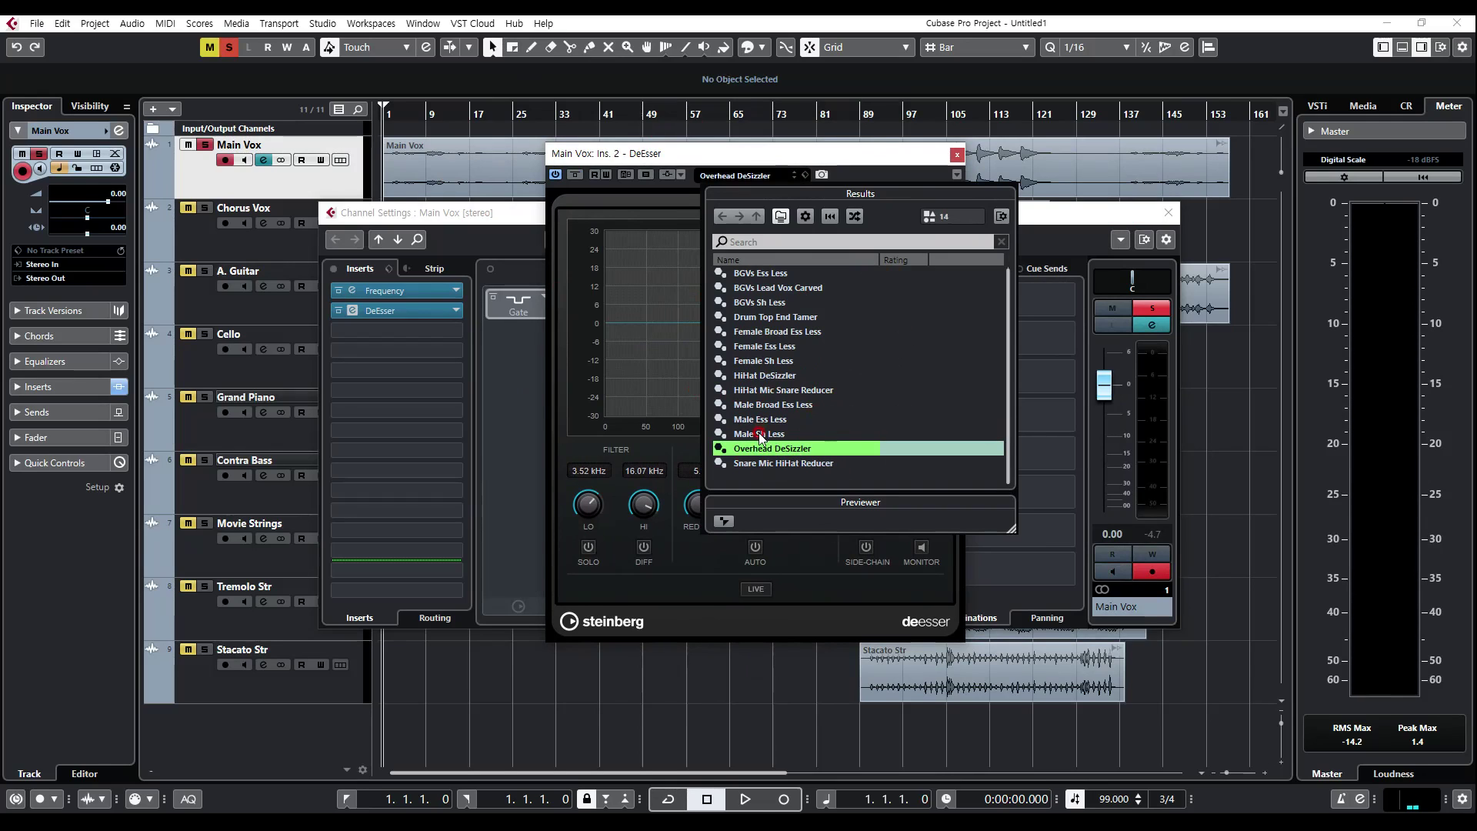
click(762, 434)
click(759, 420)
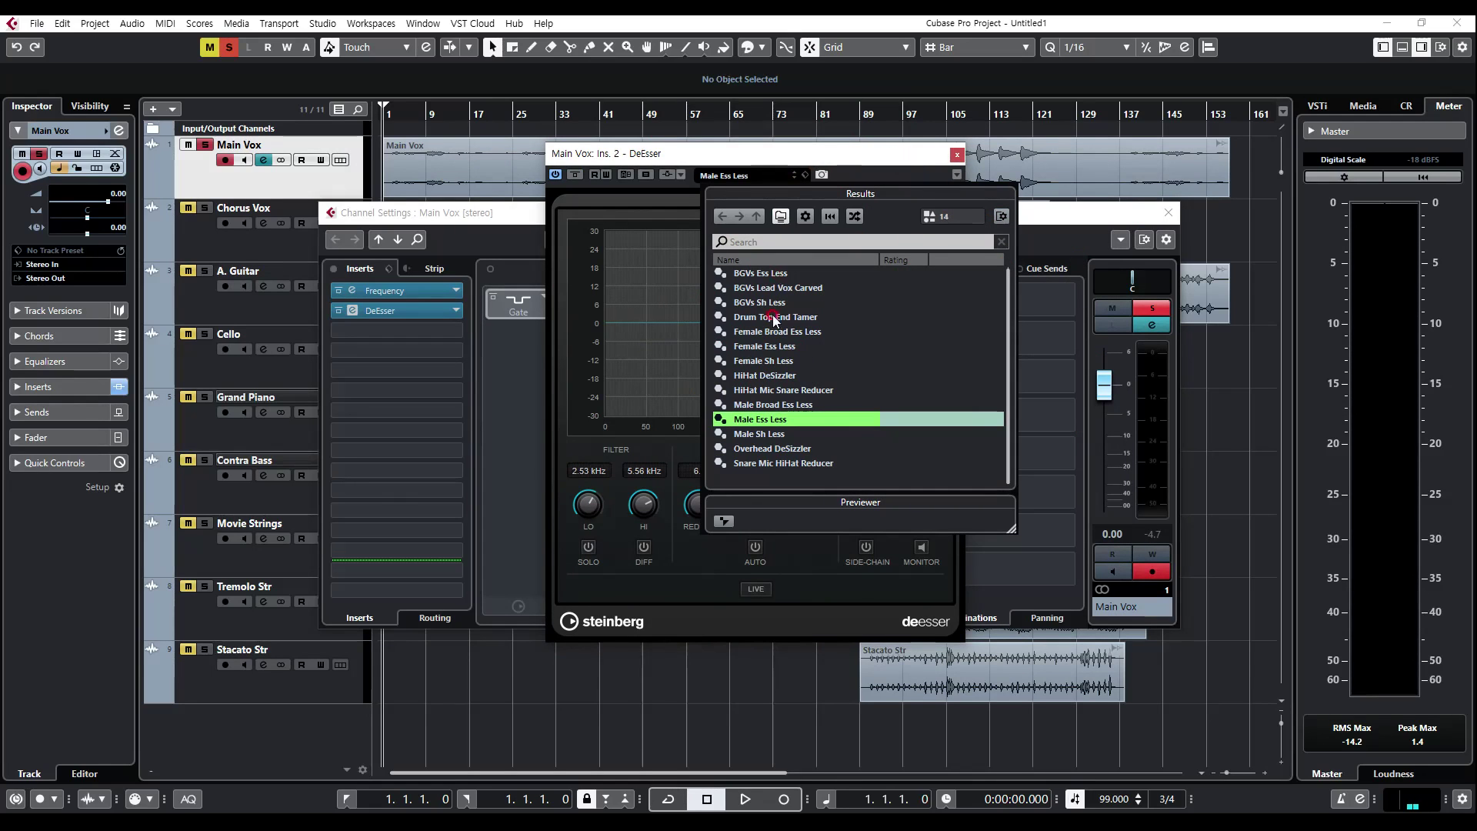
click(763, 362)
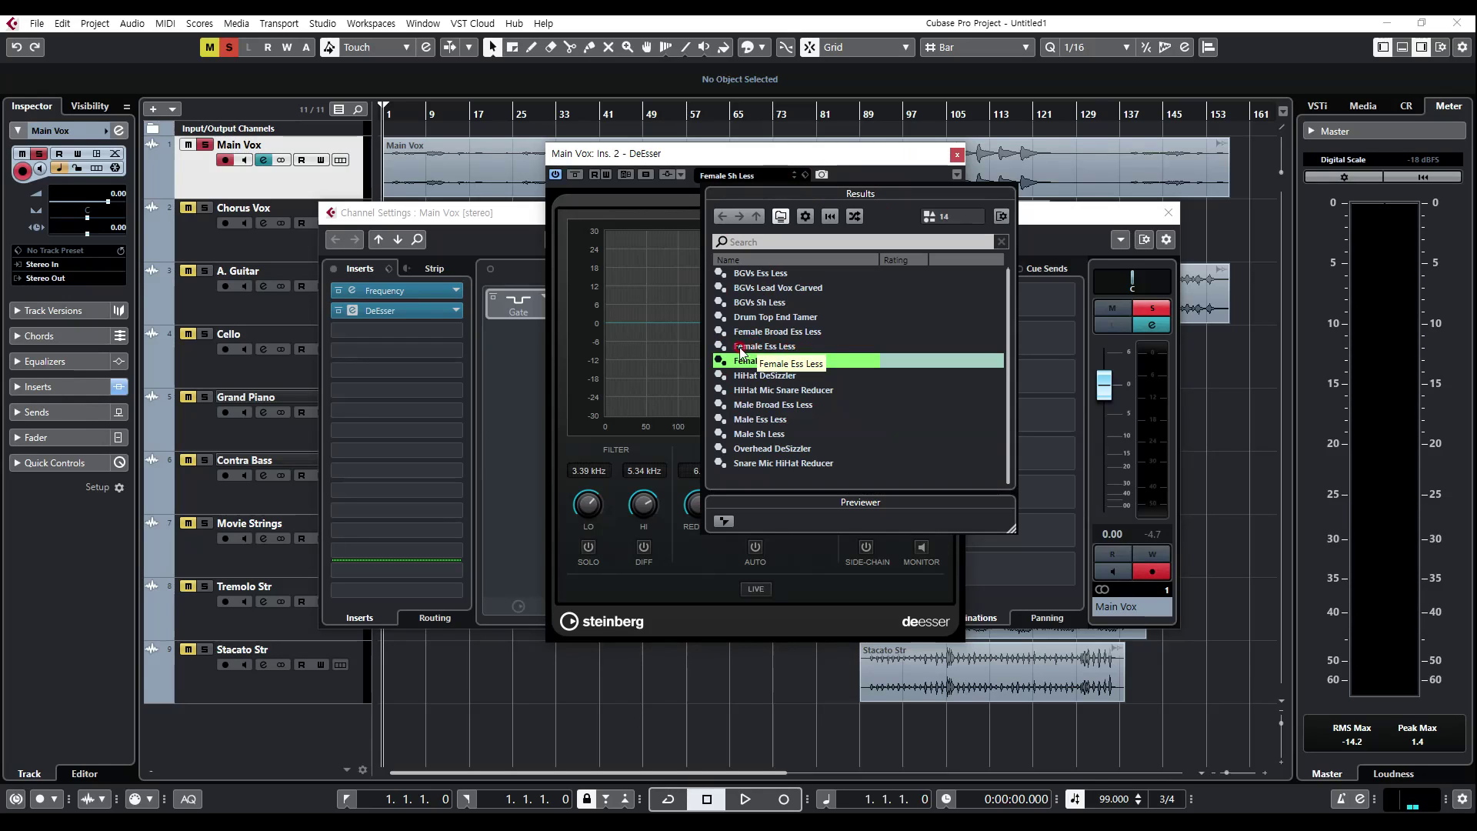
click(740, 351)
click(905, 356)
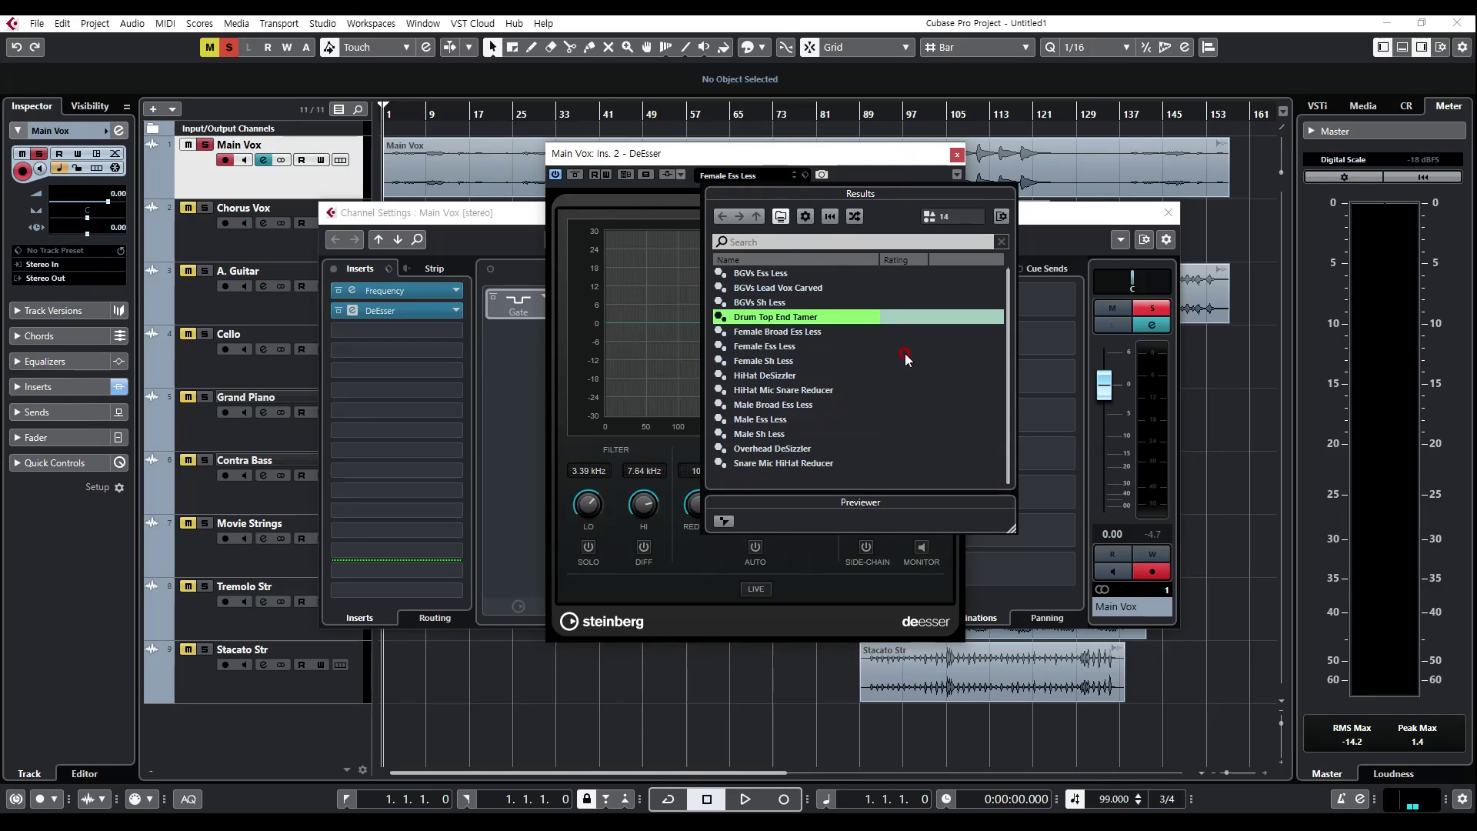
click(766, 273)
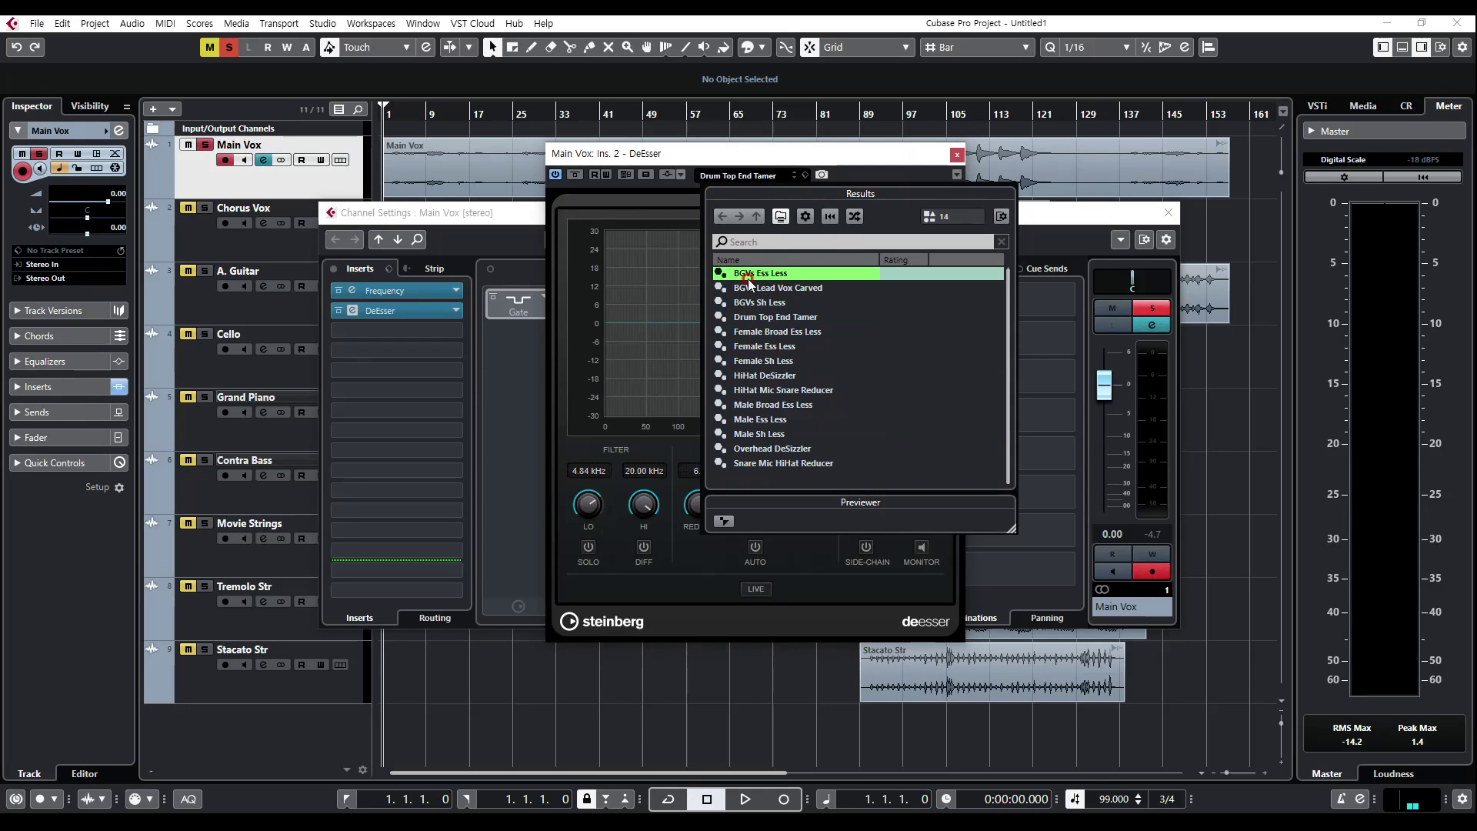
click(743, 289)
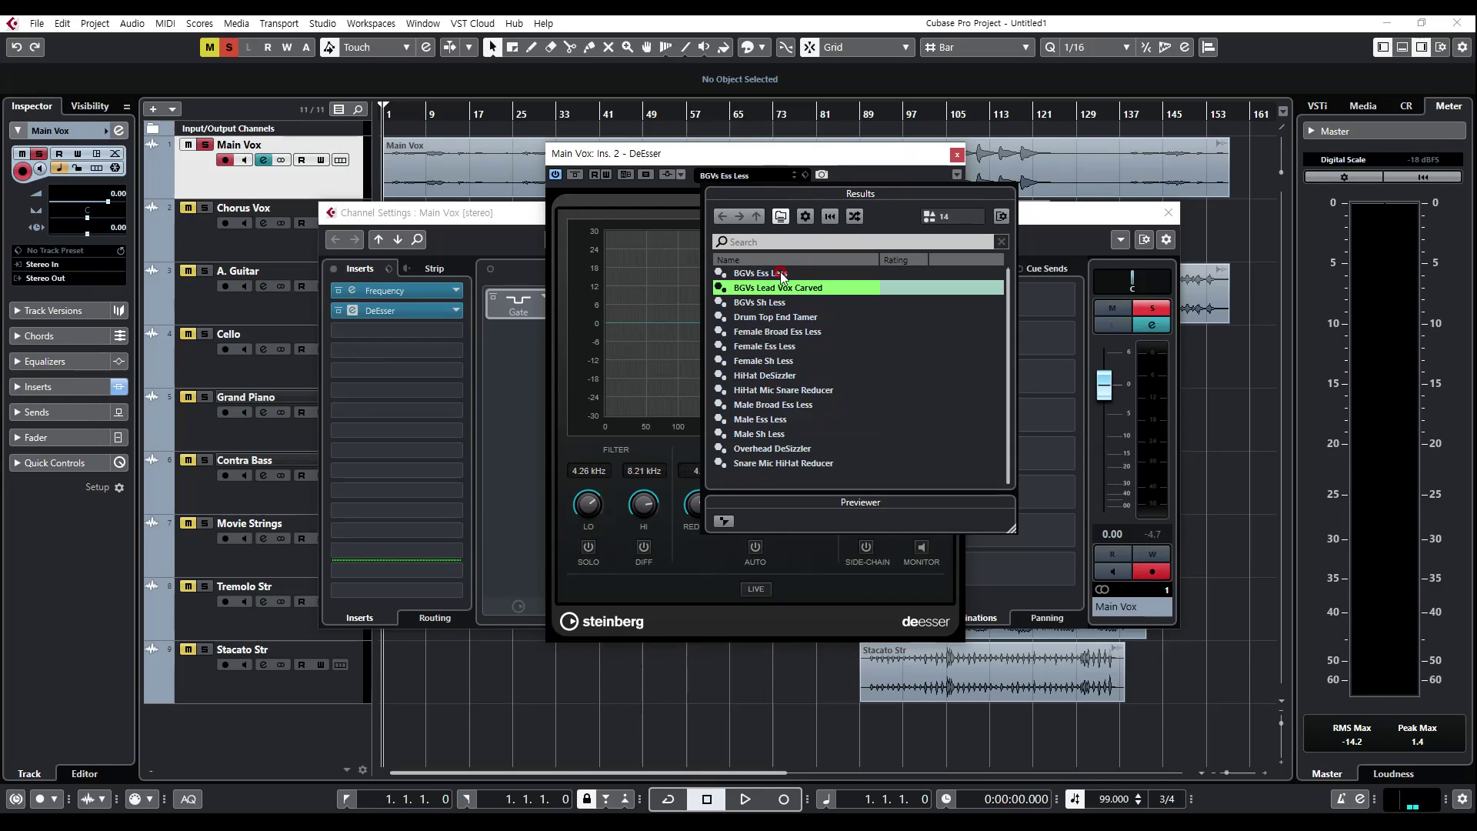
click(767, 302)
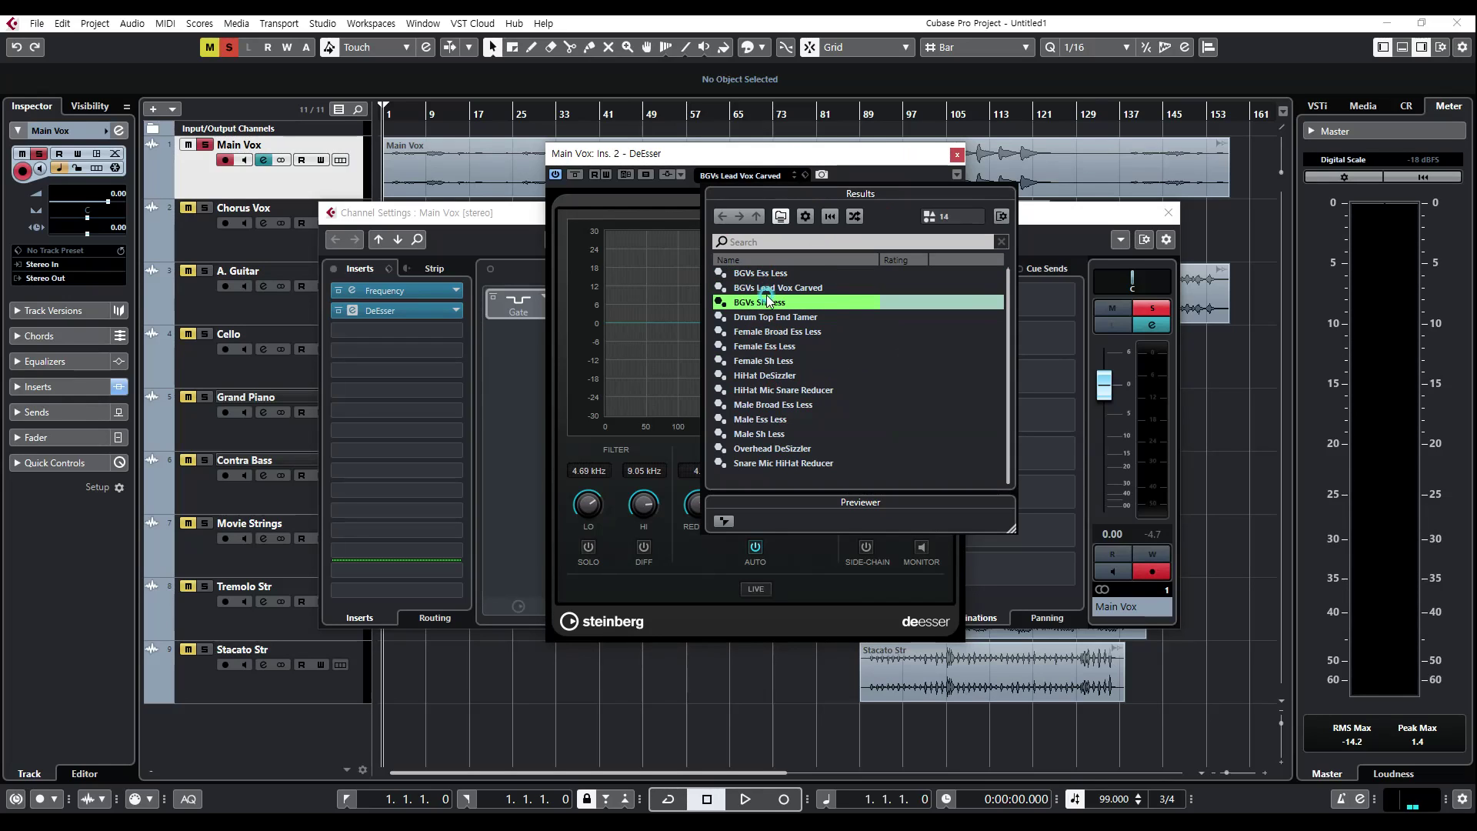
Step: Load the Male Ess Less preset in the DeEsser and close the plug-in window
click(762, 420)
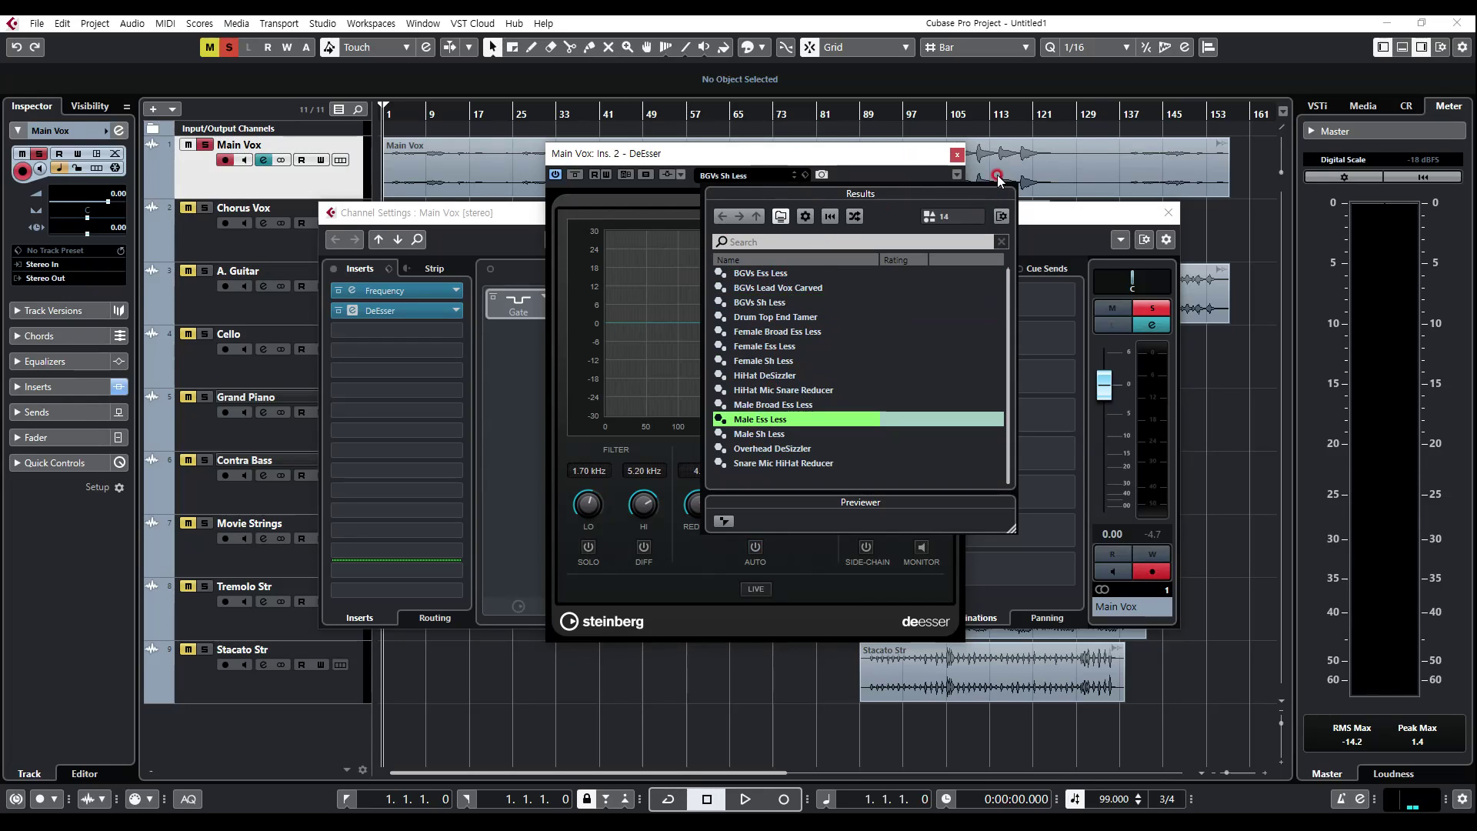
click(891, 156)
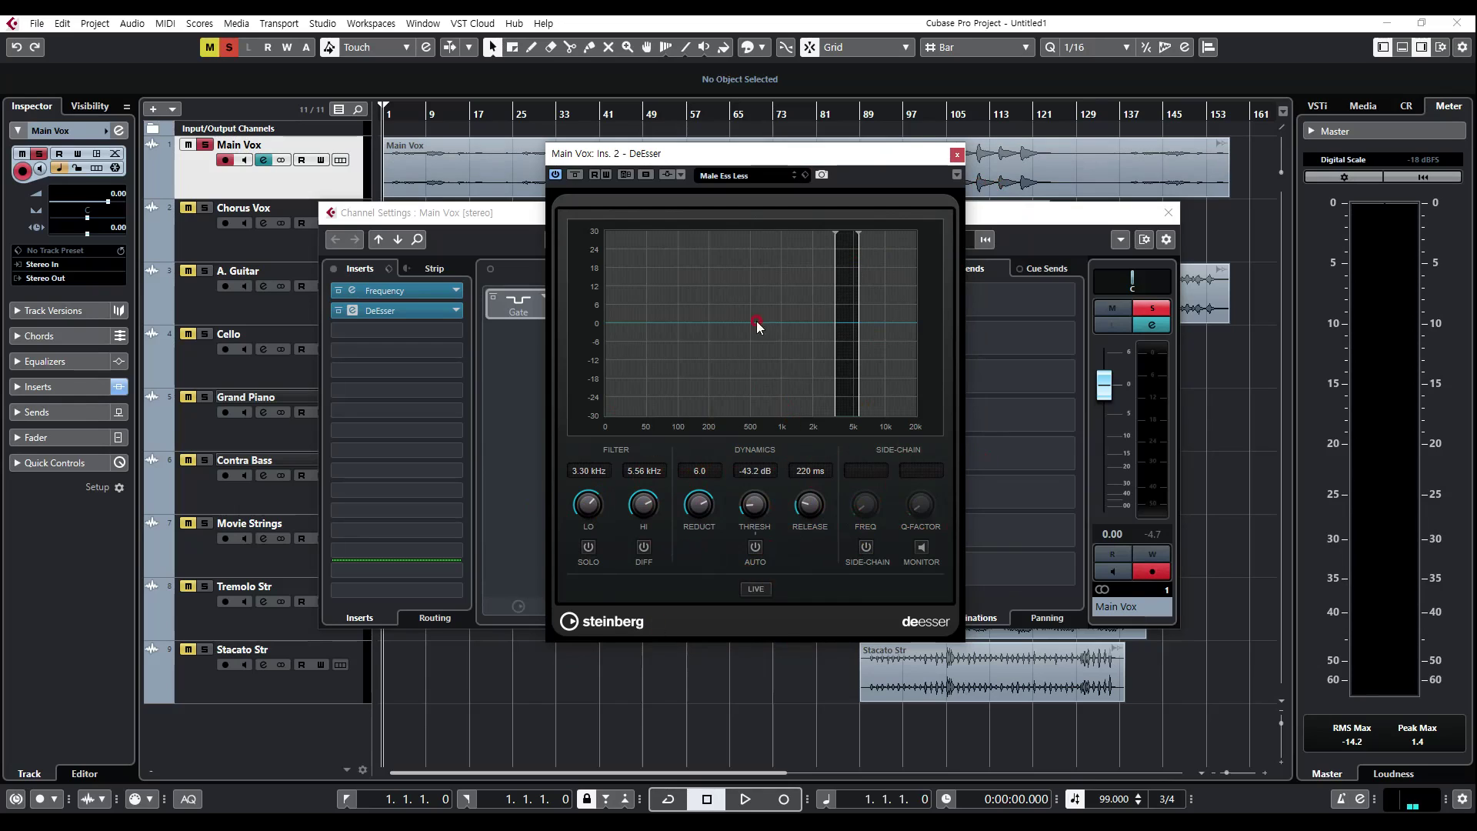
click(956, 154)
Step: Insert the Compressor from the Dynamics category into the third insert slot of Main Vox
click(383, 331)
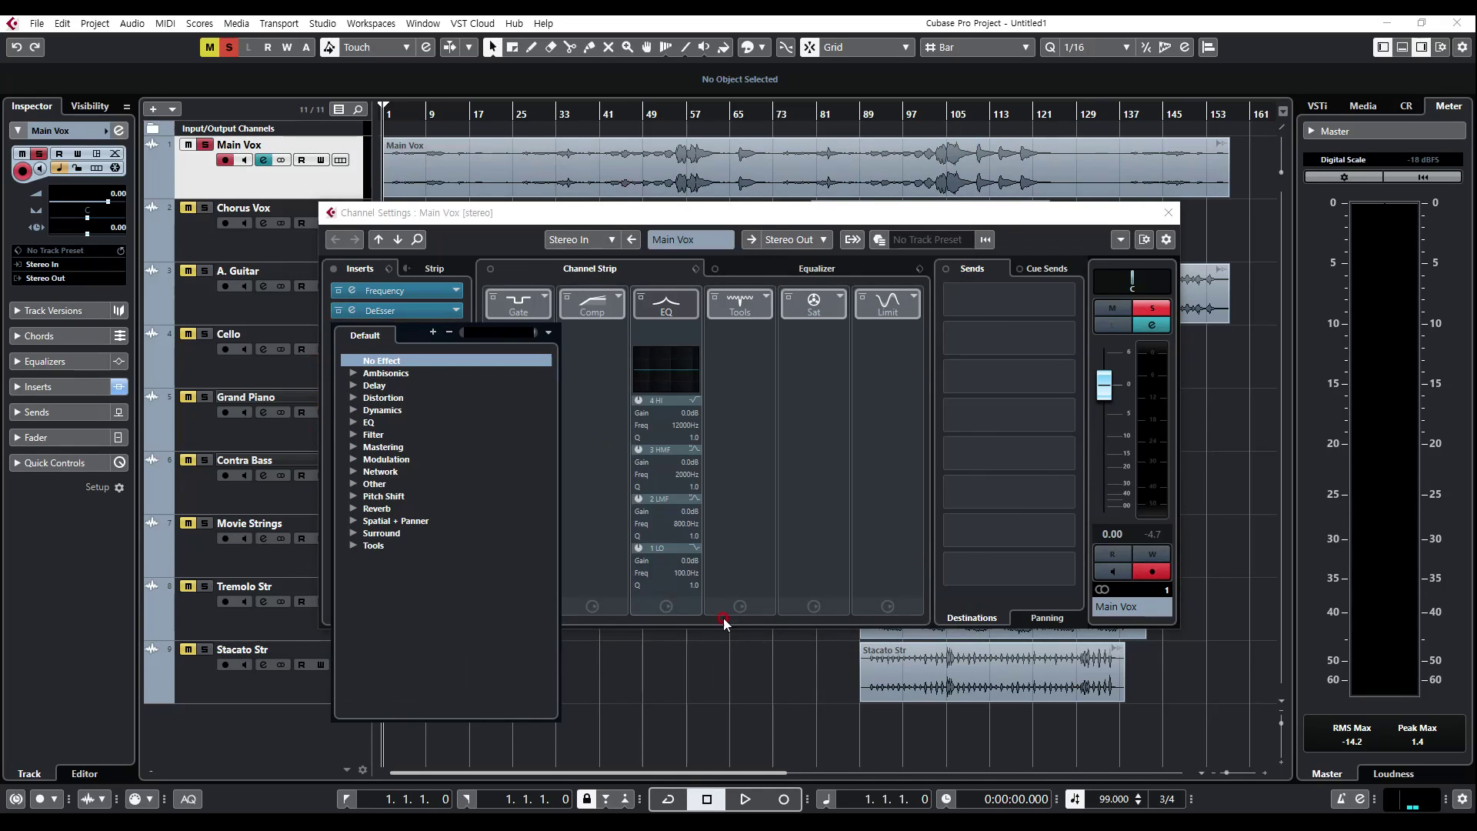
click(355, 412)
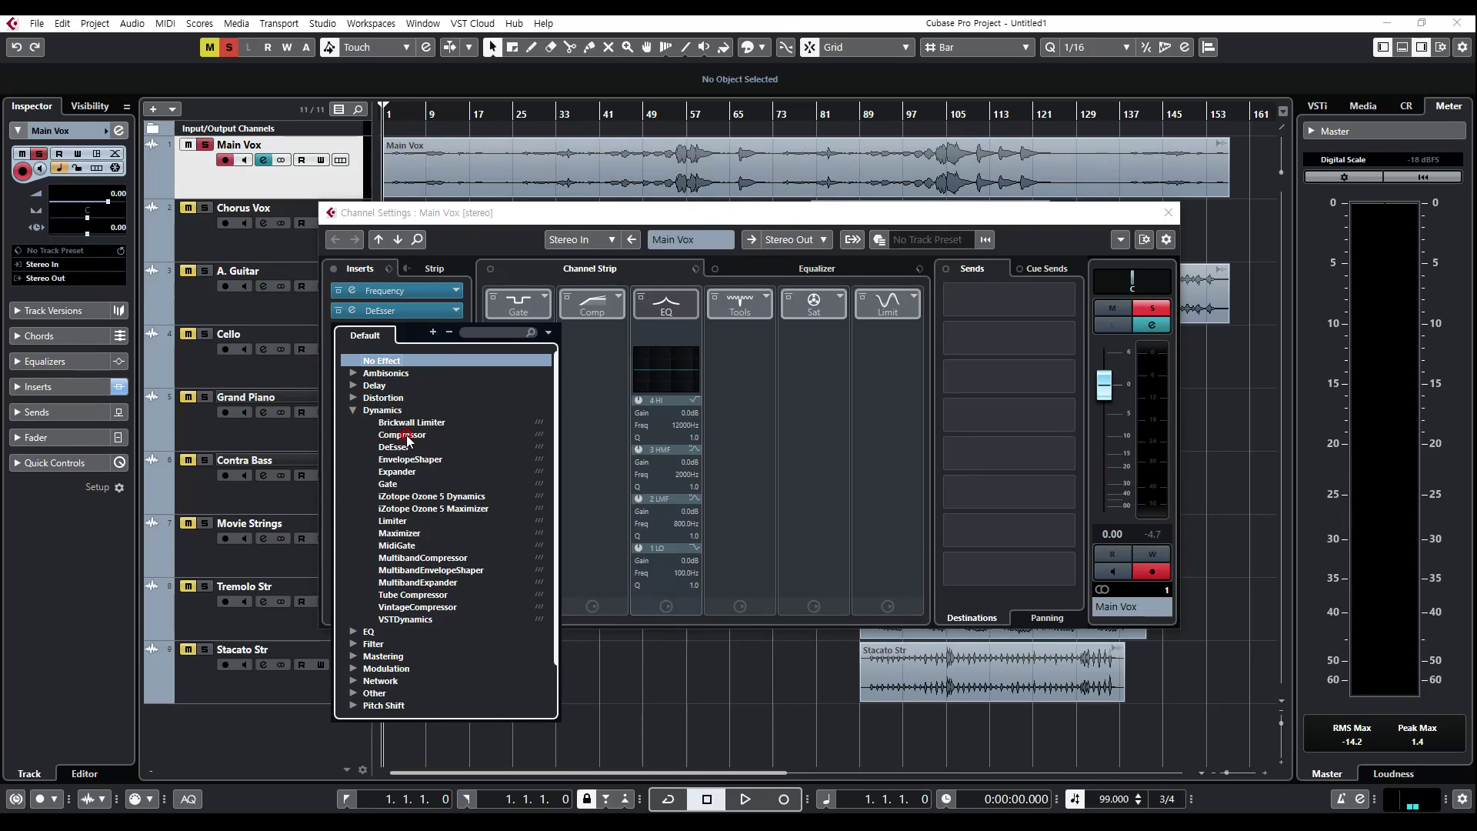
click(403, 435)
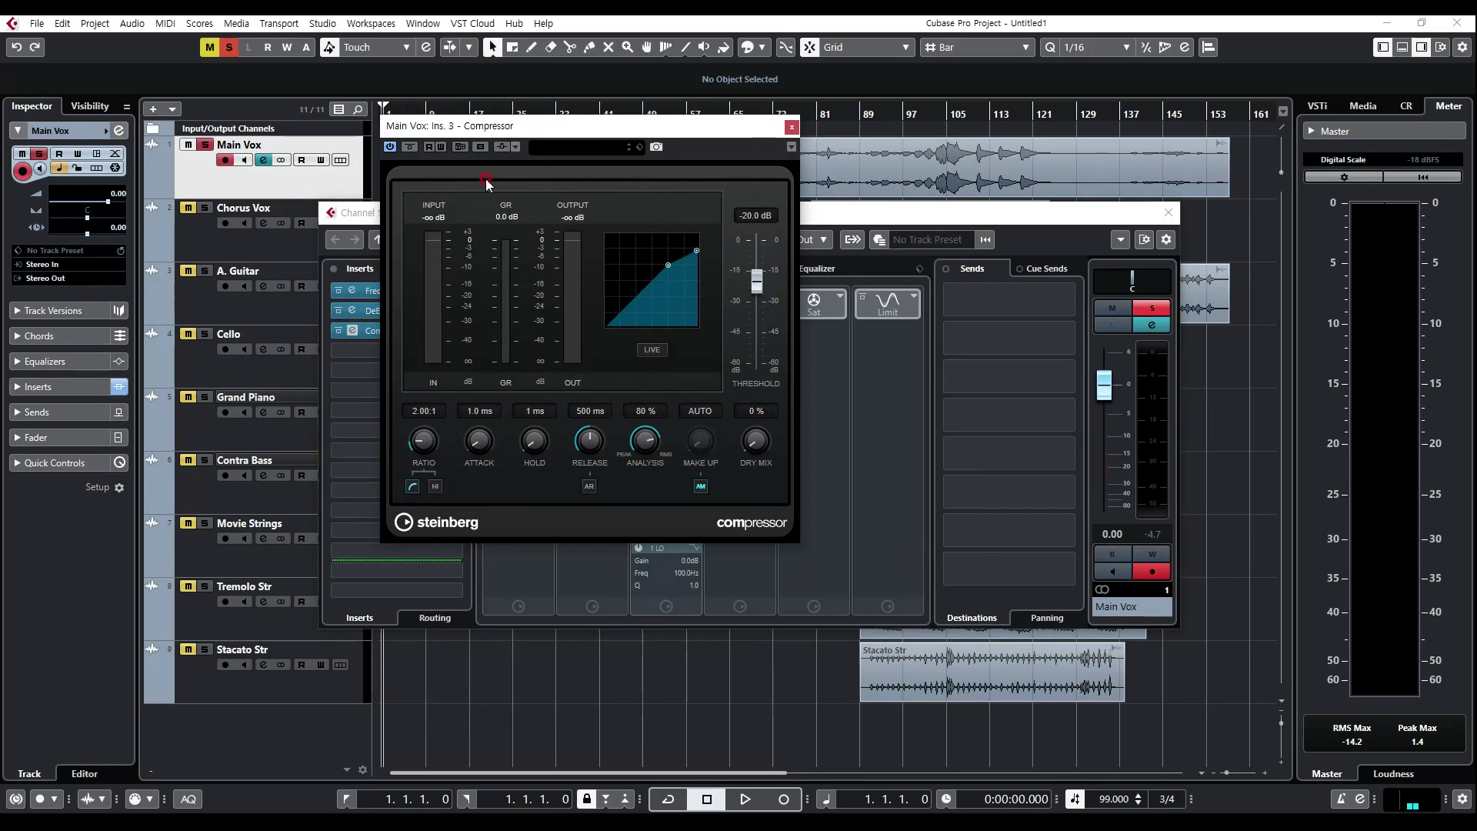
Step: Search the Compressor presets for "vocal" and load the Soft Lead Vocals preset
click(569, 147)
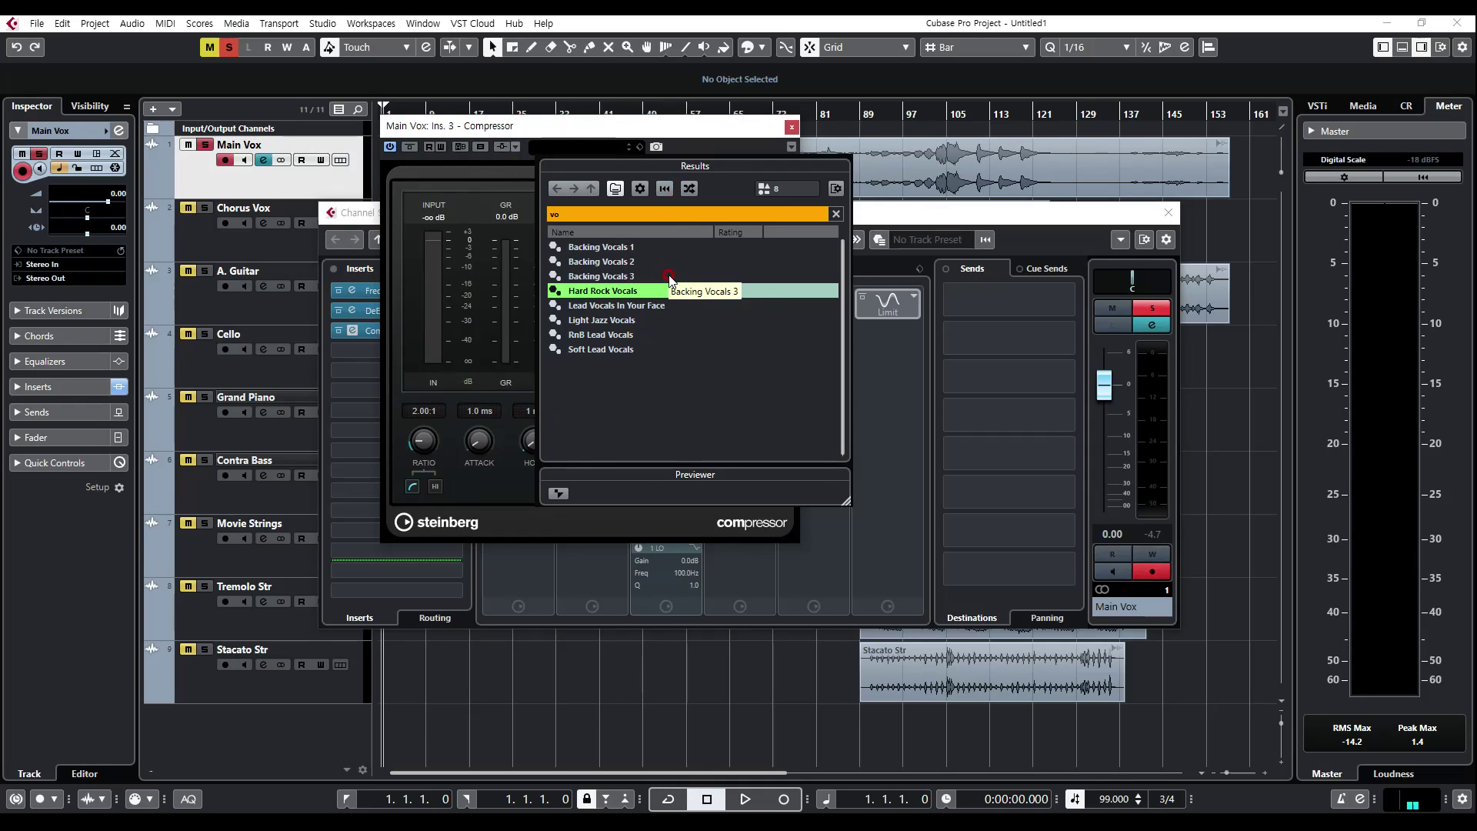
double_click(585, 216)
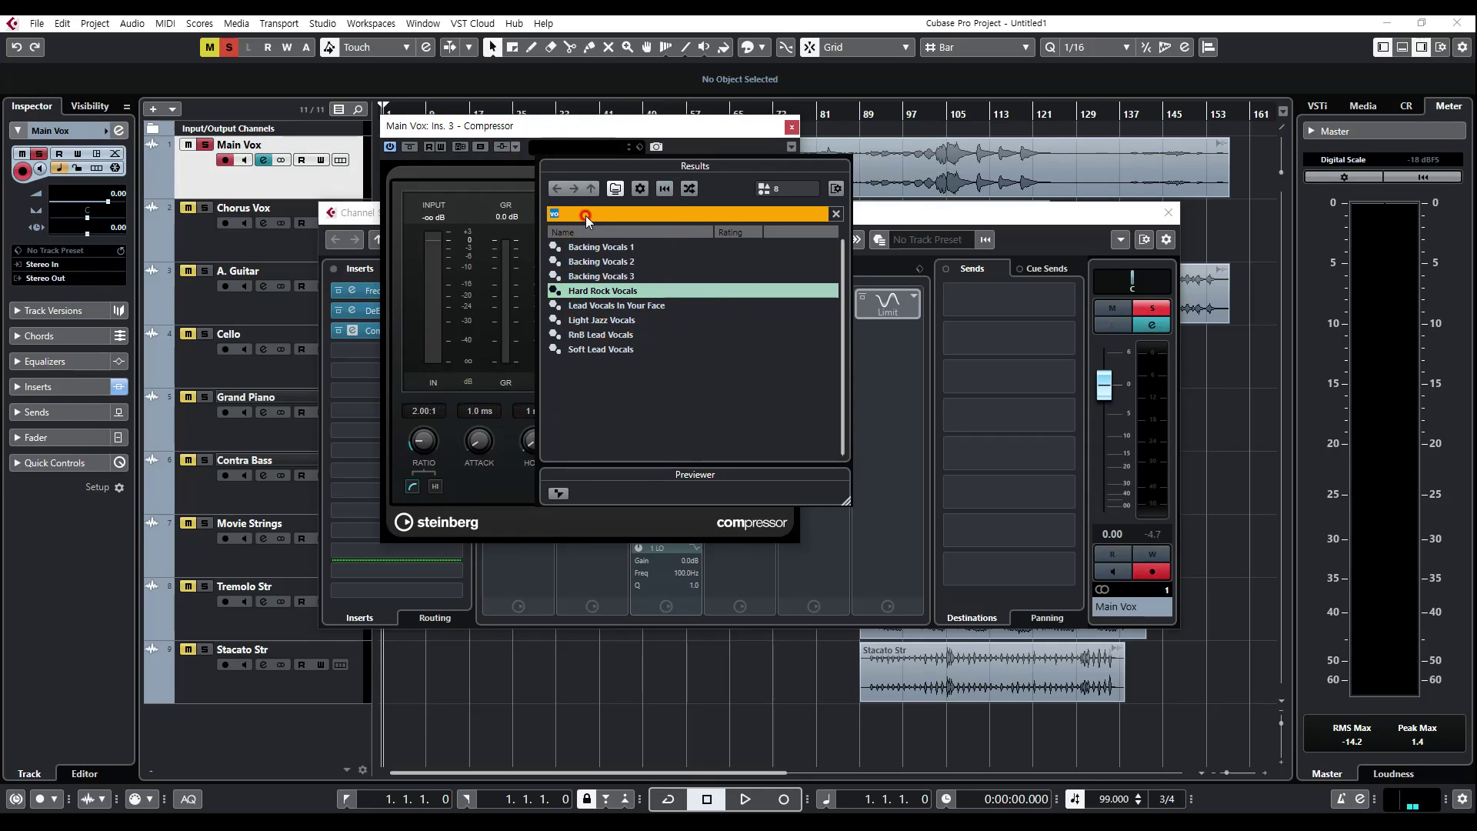
click(601, 143)
click(597, 146)
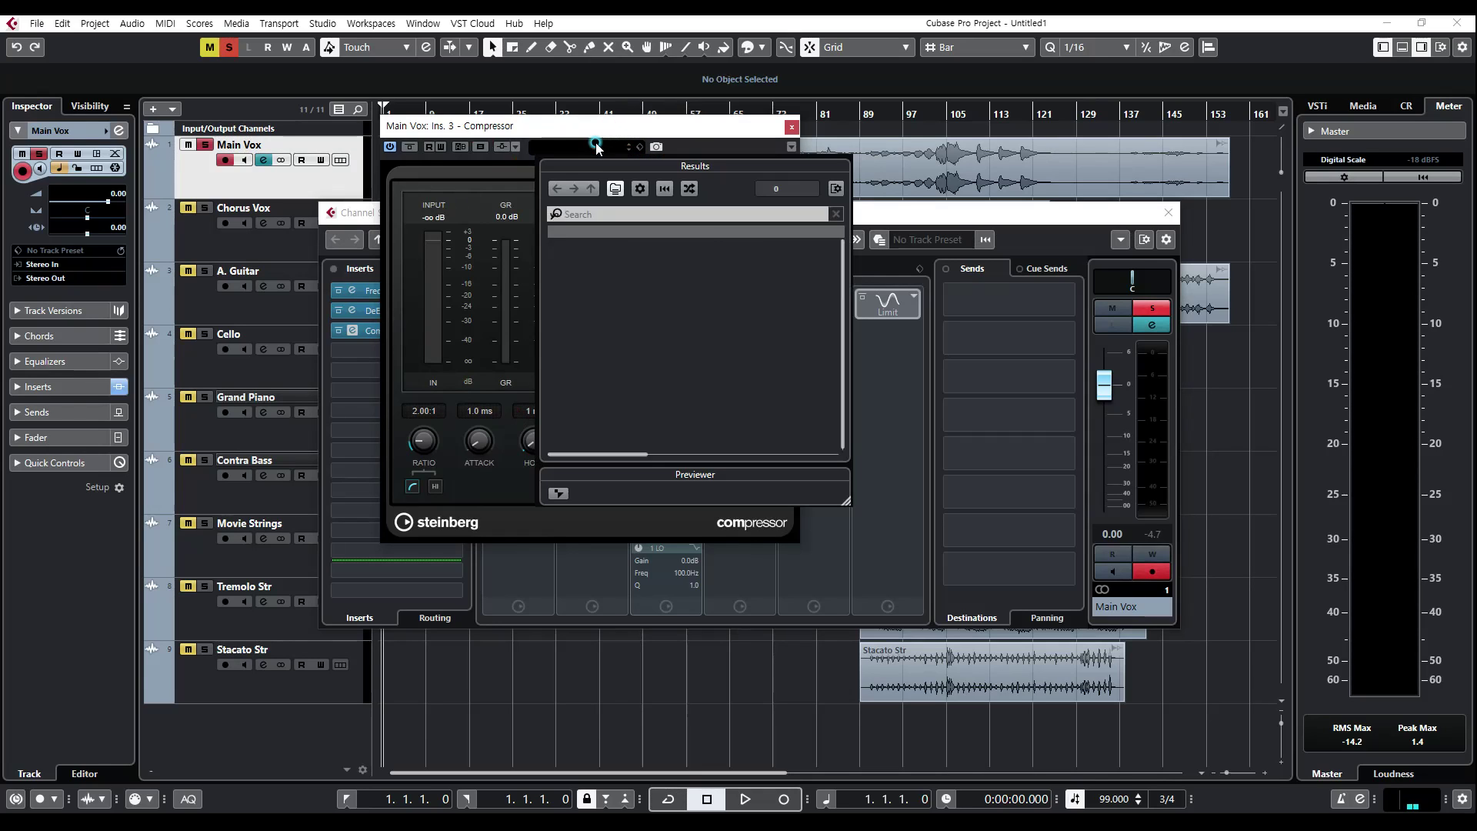
double_click(593, 215)
text(vocal)
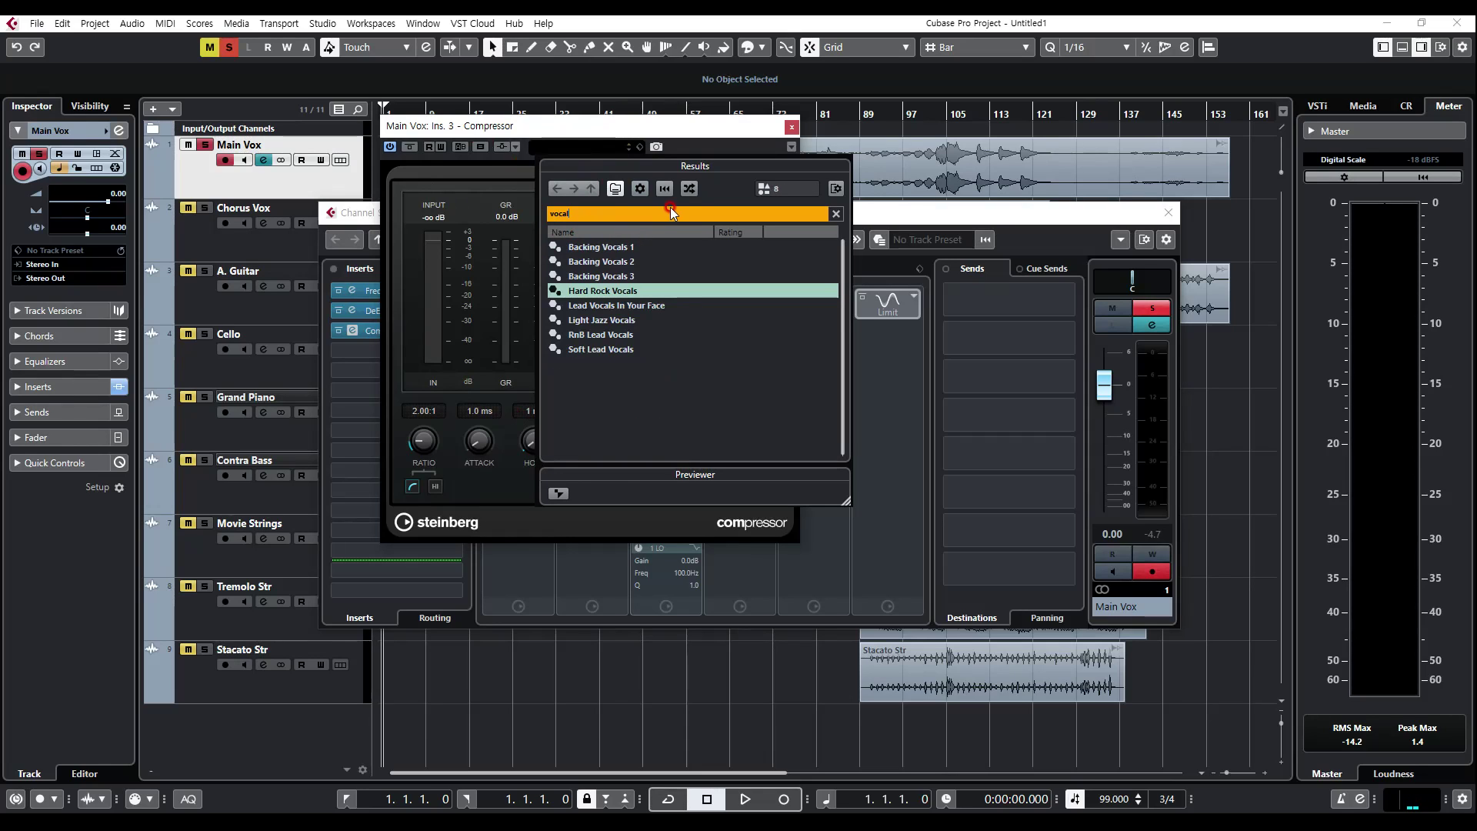
double_click(601, 350)
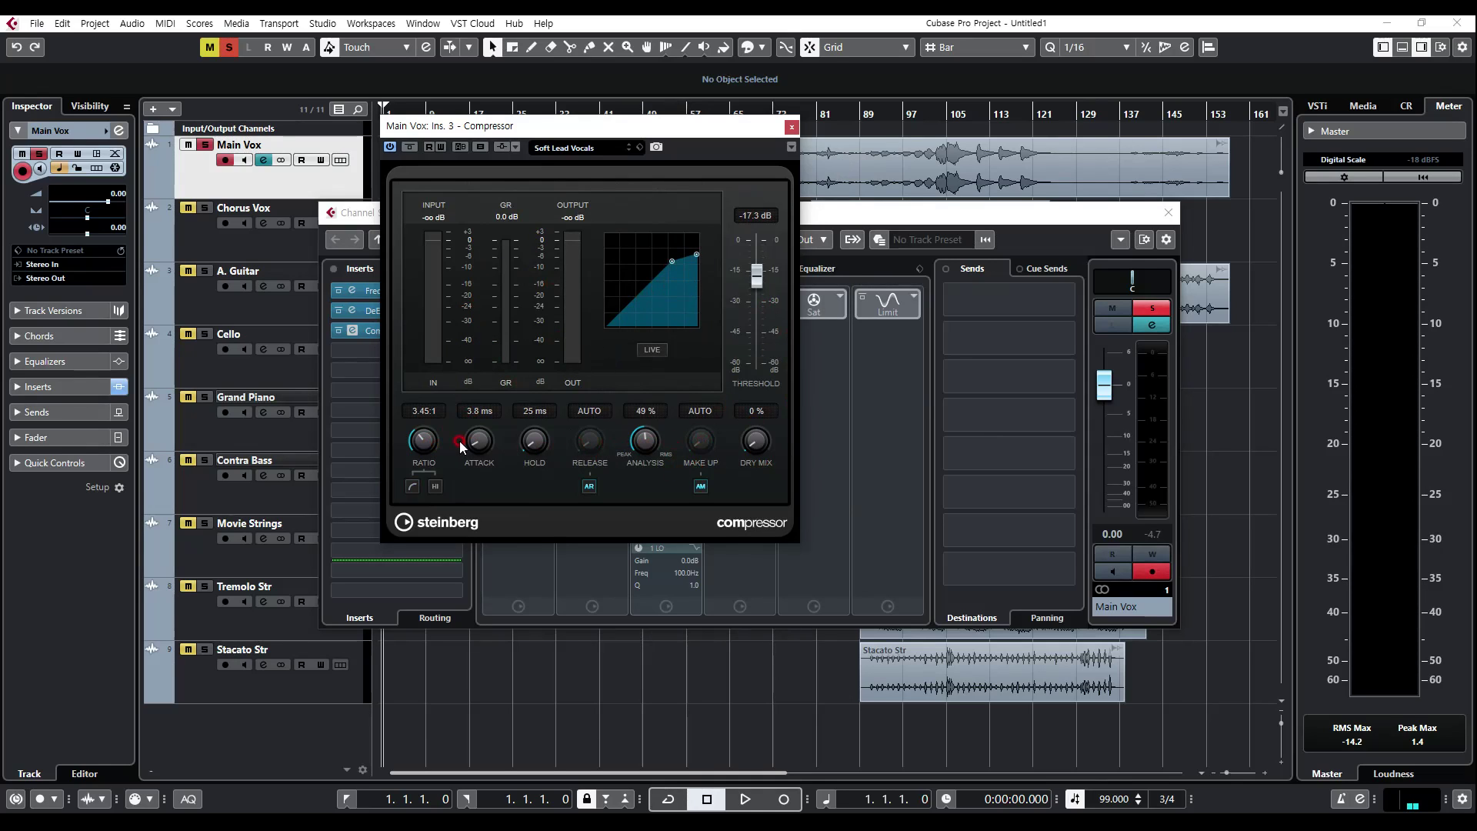
Step: Set the Compressor's ratio to 4.11 and close the plug-in window
text(4.11)
key(Return)
click(792, 127)
click(376, 351)
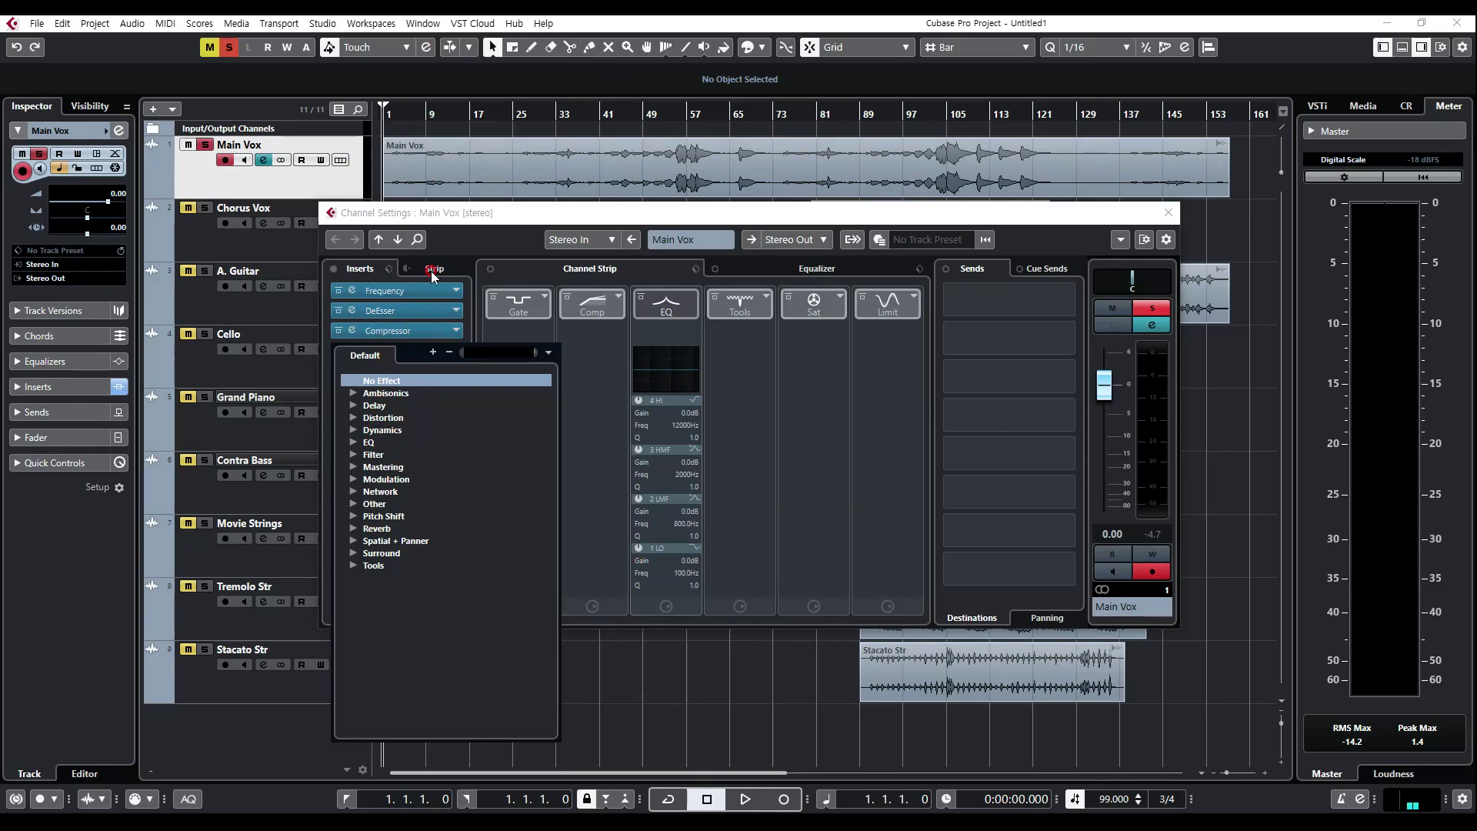
click(464, 215)
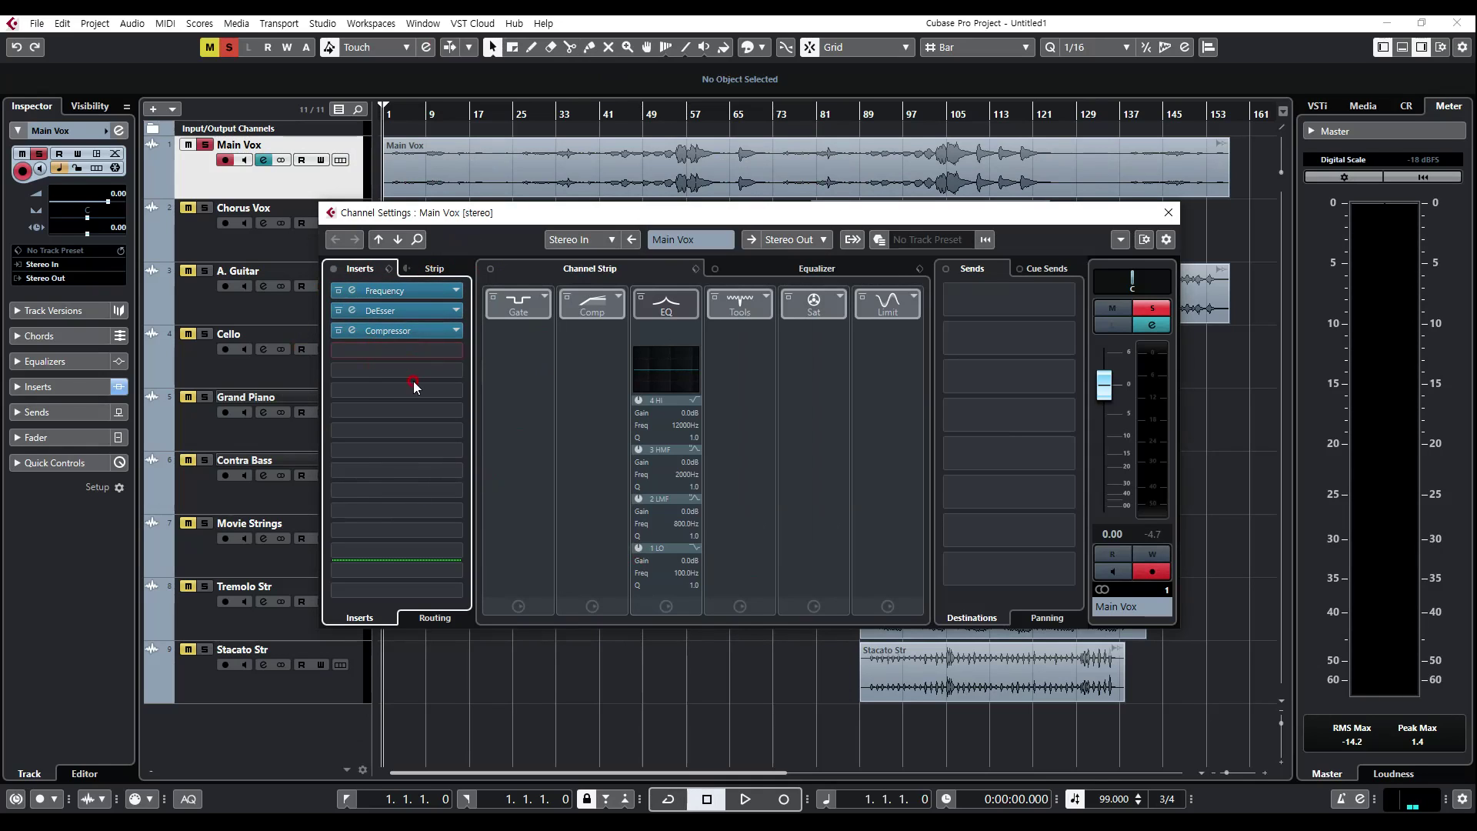
click(1016, 302)
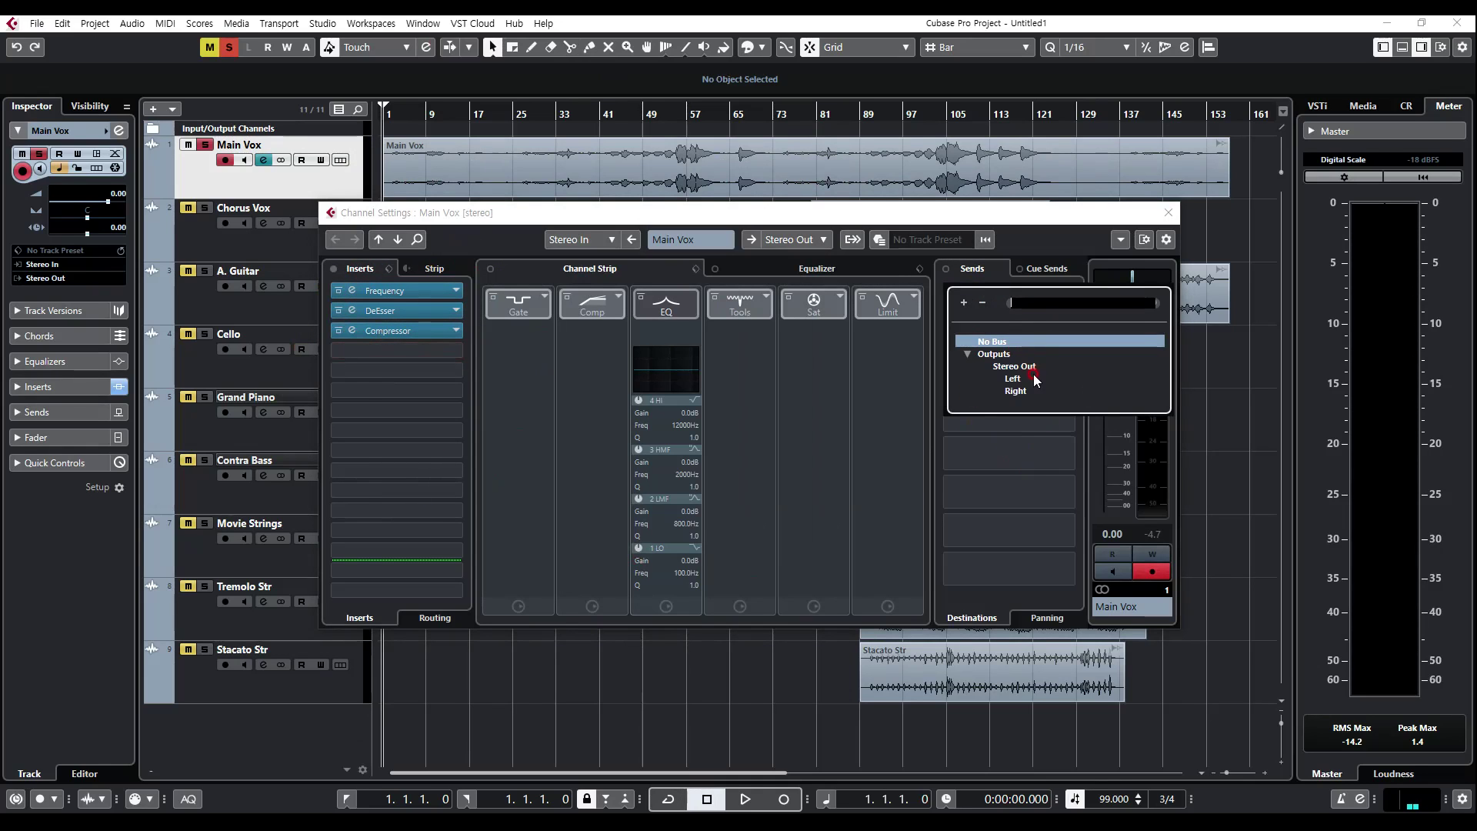
click(1028, 454)
click(996, 333)
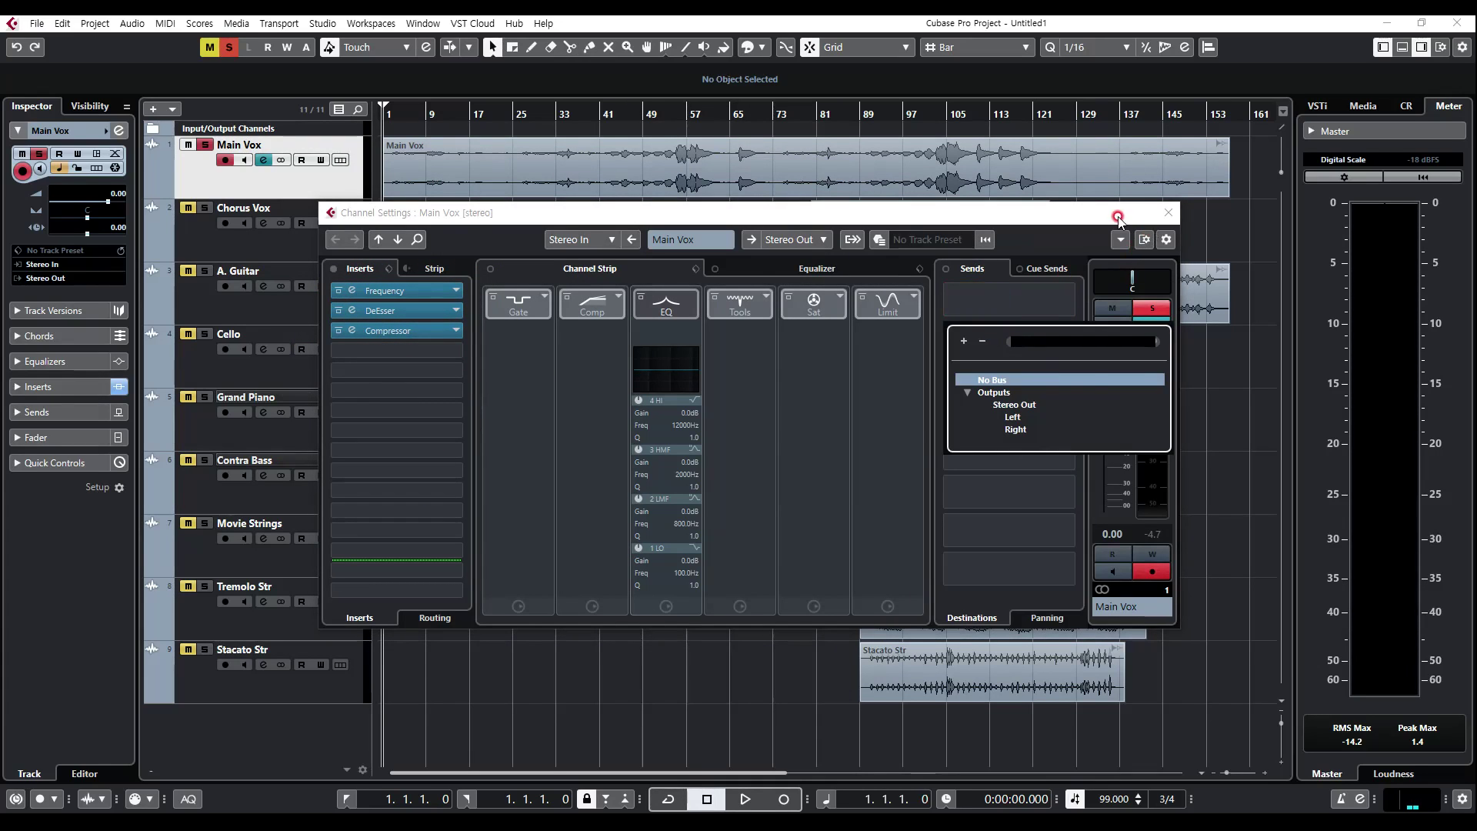
click(1118, 218)
click(1168, 213)
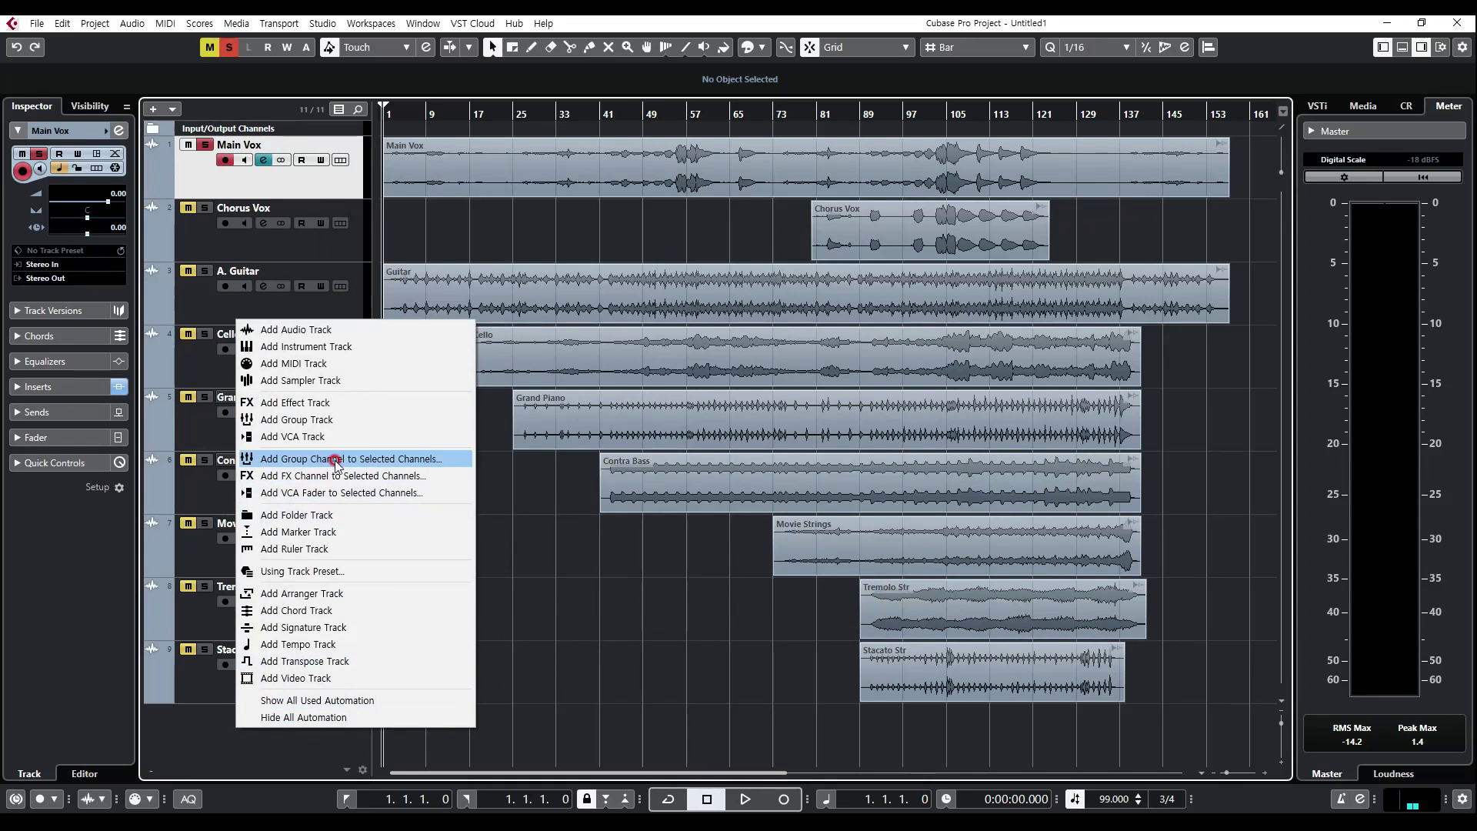
click(228, 714)
click(350, 404)
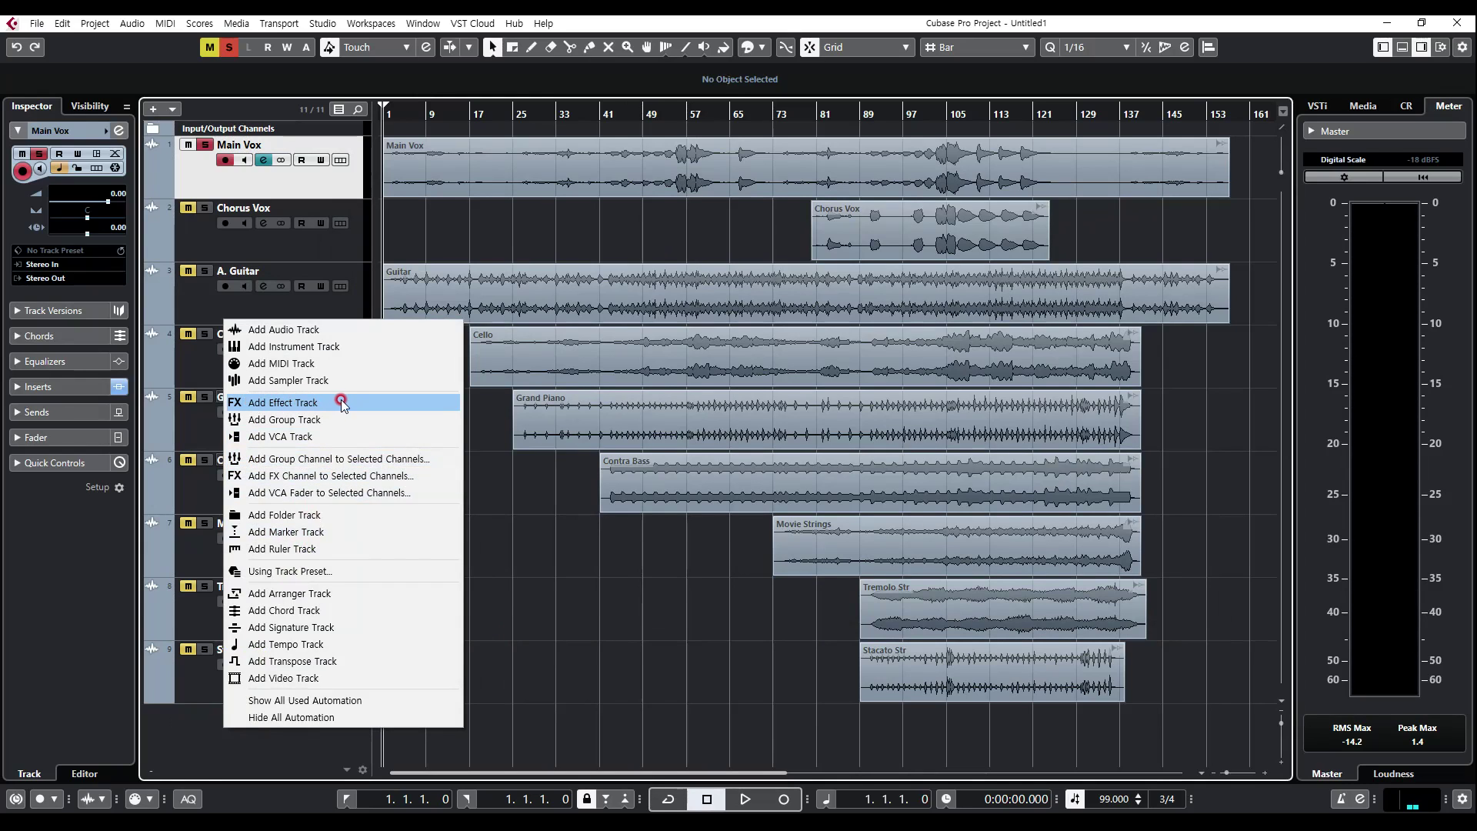
click(613, 295)
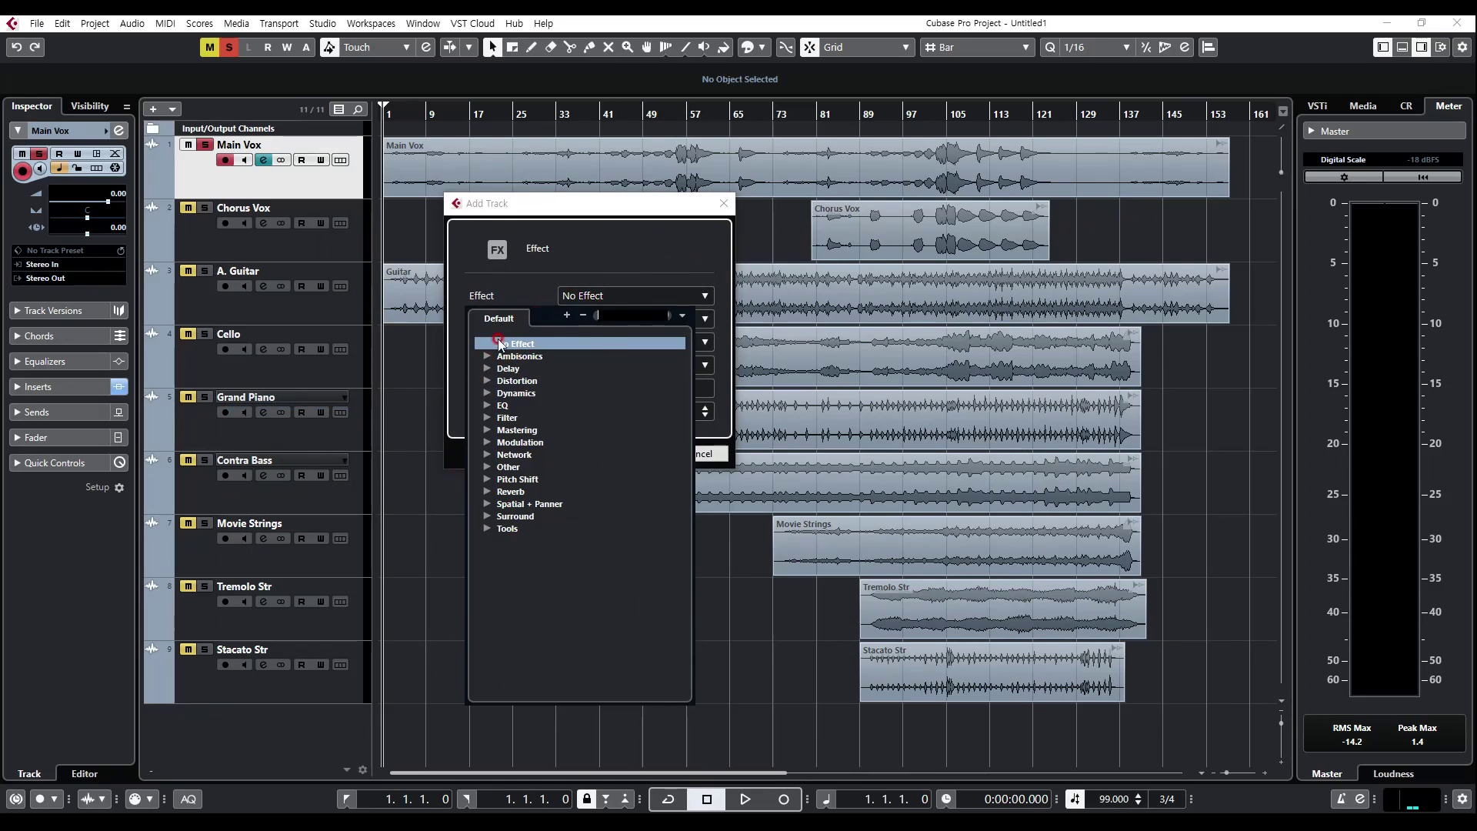
click(639, 262)
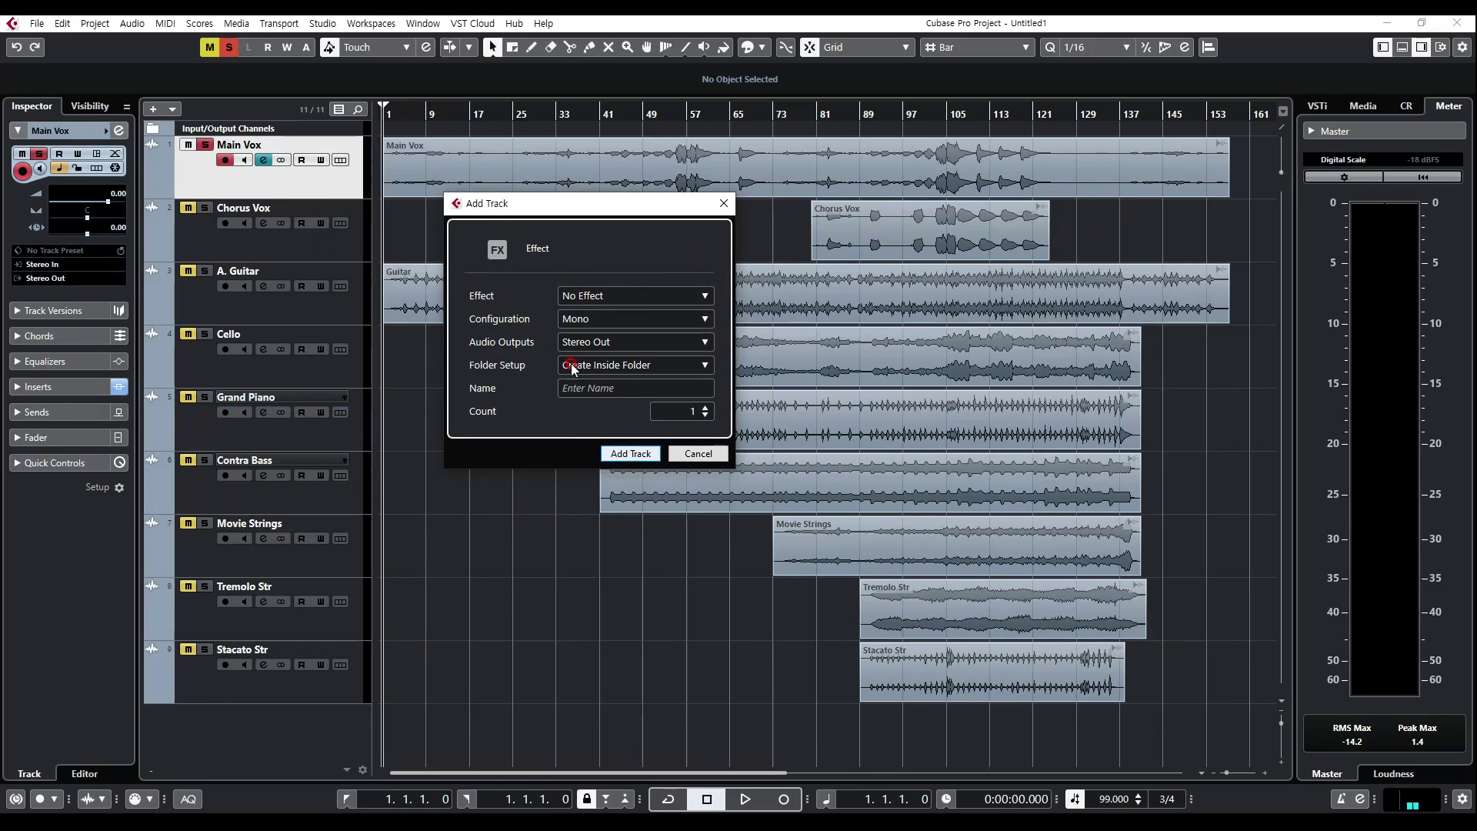
click(639, 456)
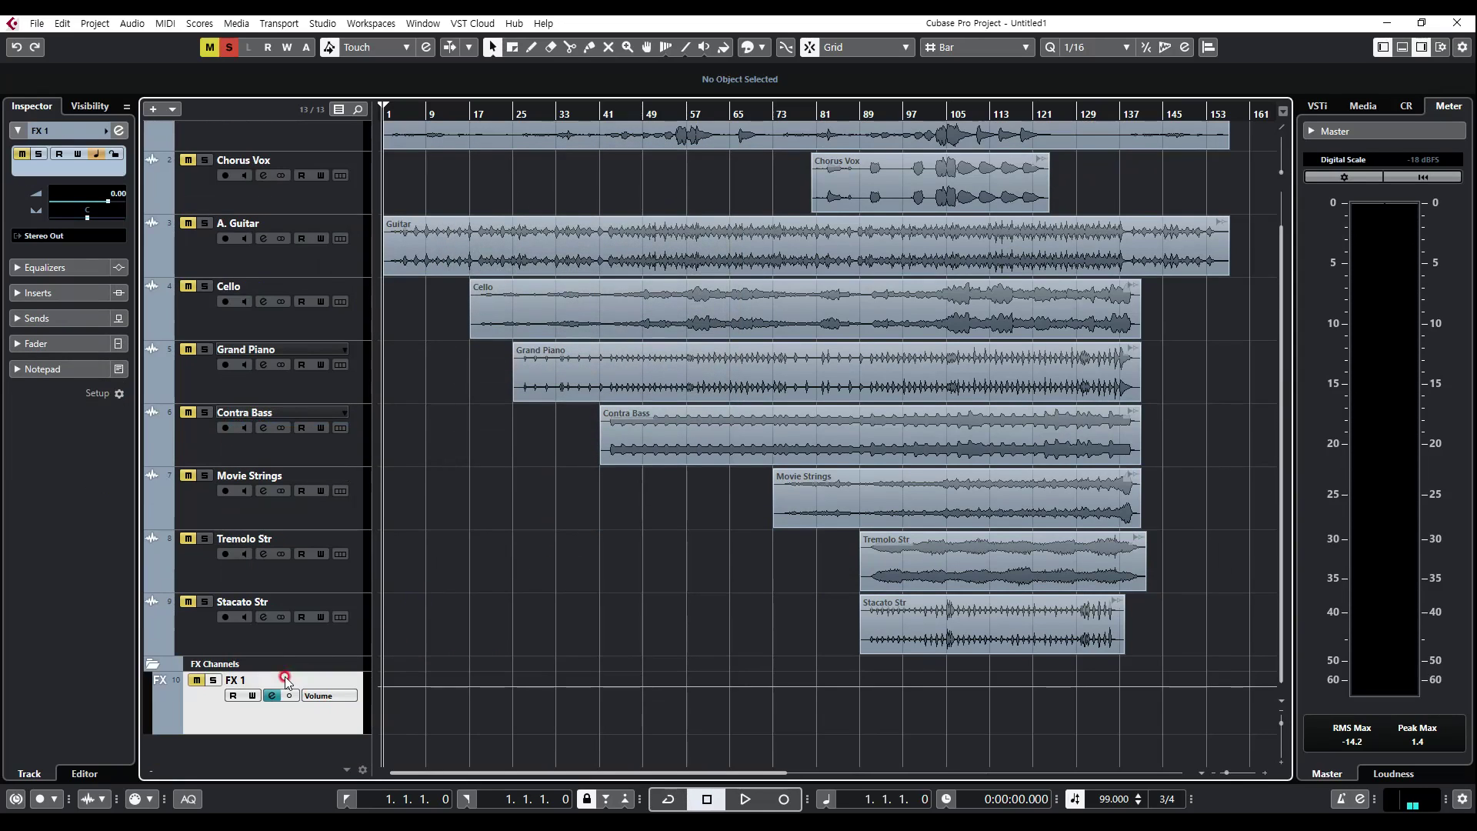
Step: Open the channel settings of FX 1 and insert RoomWorks from the Reverb category into its first insert slot
click(269, 695)
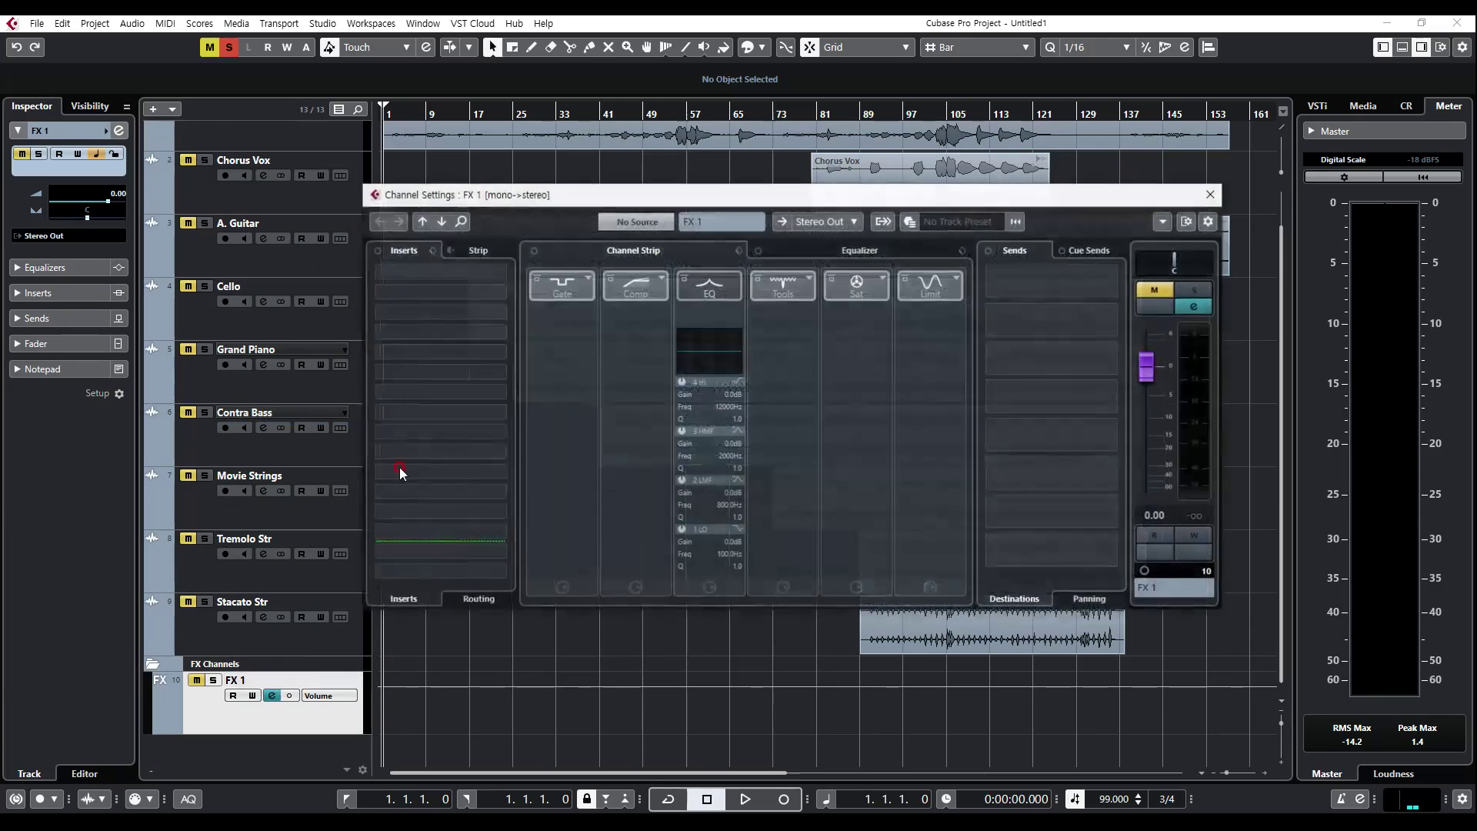
click(272, 696)
click(271, 696)
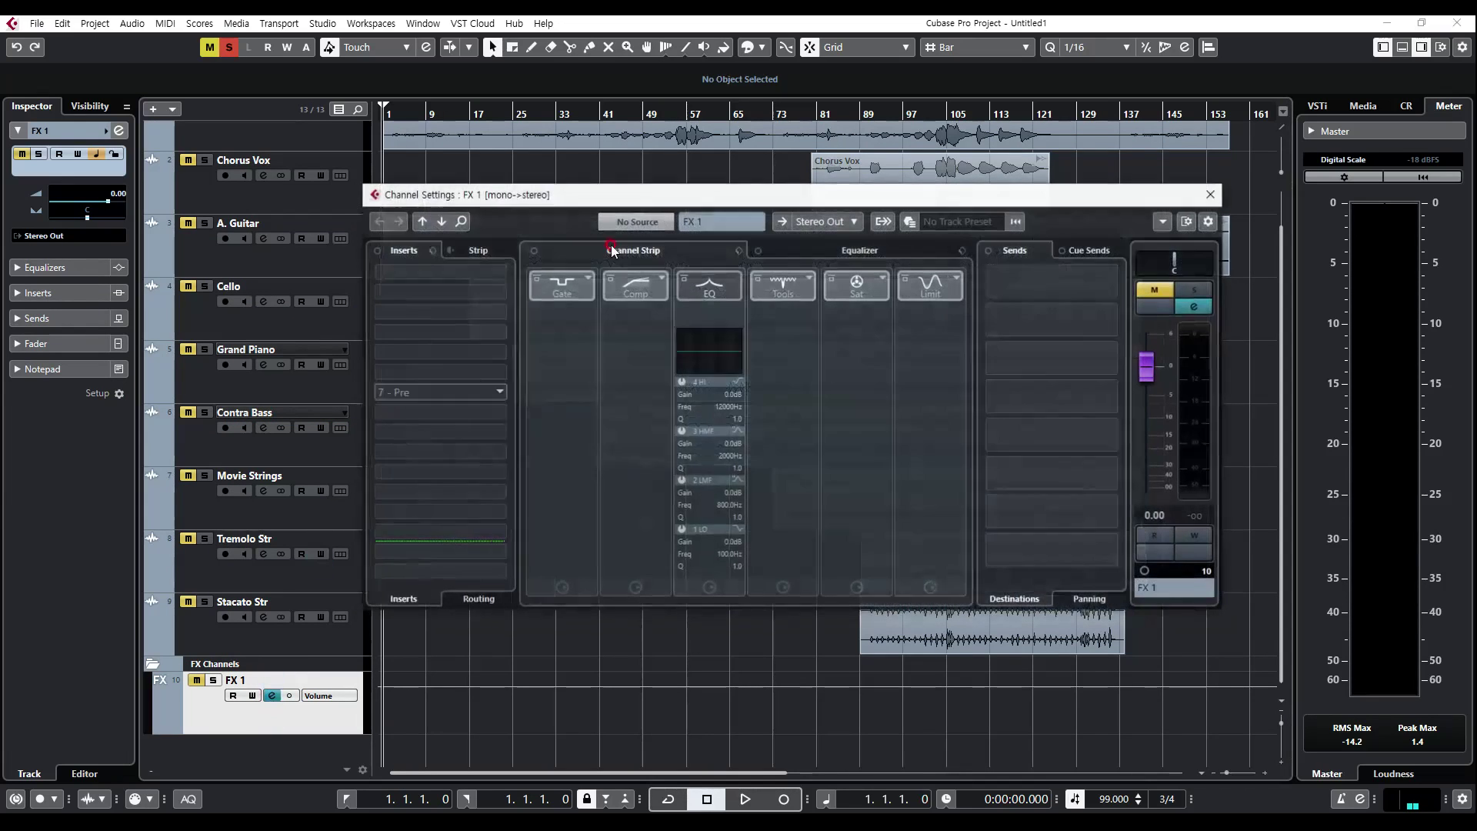
click(425, 273)
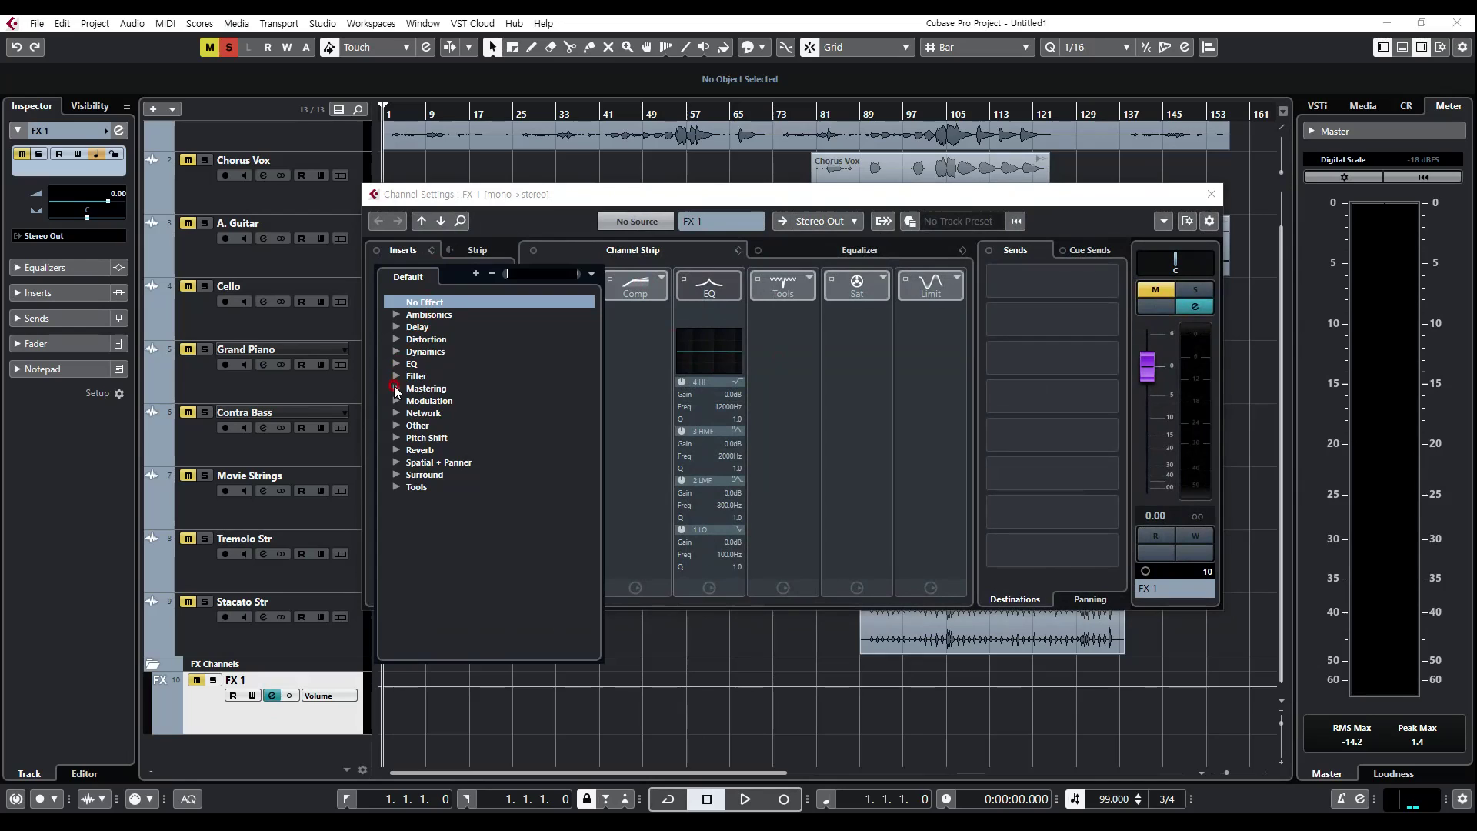
click(394, 451)
click(435, 506)
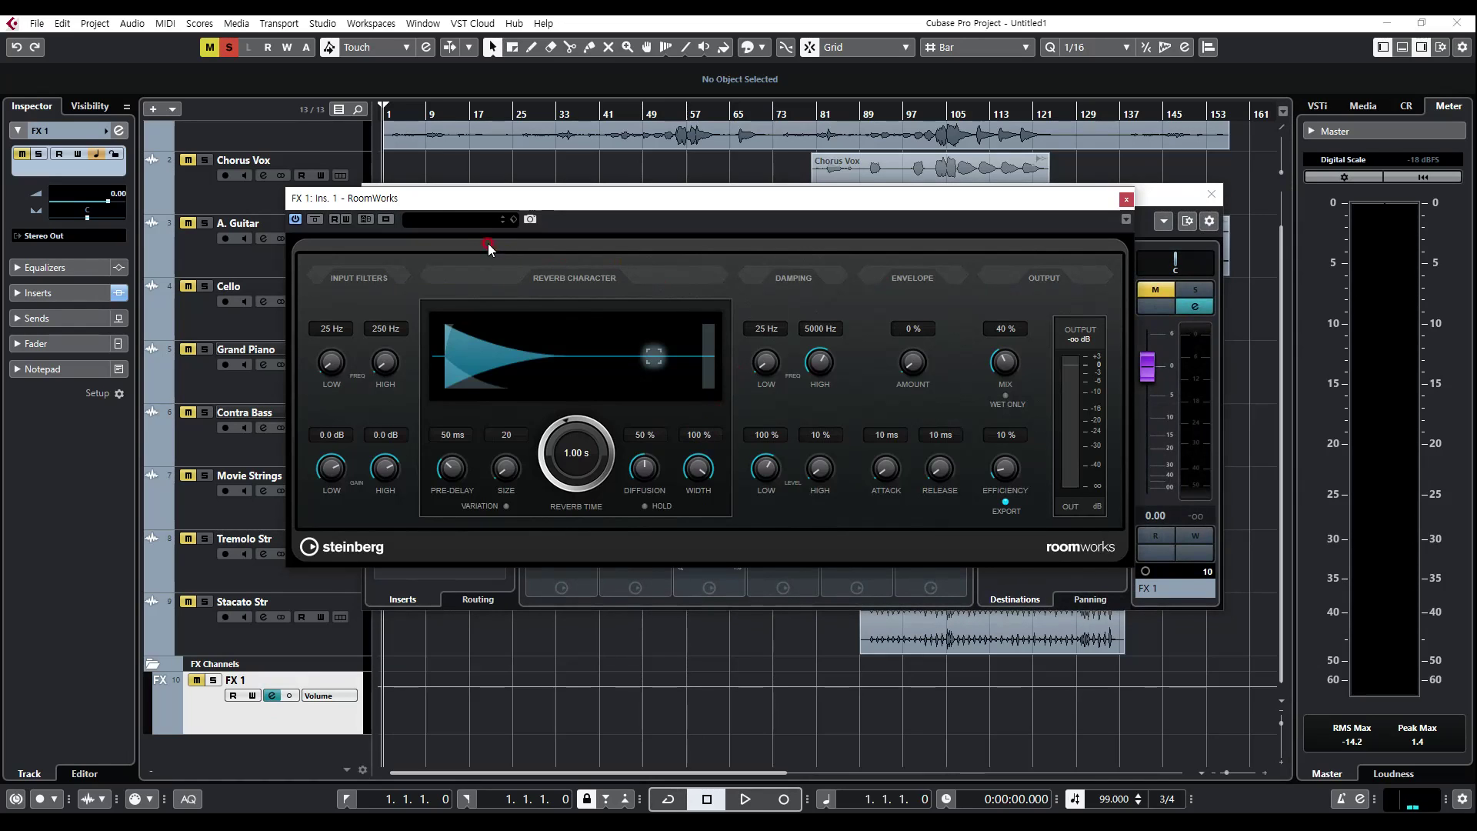
Step: Load the Hall Arena preset in RoomWorks, then close the plug-in and FX 1 channel windows
click(461, 221)
click(502, 435)
click(430, 198)
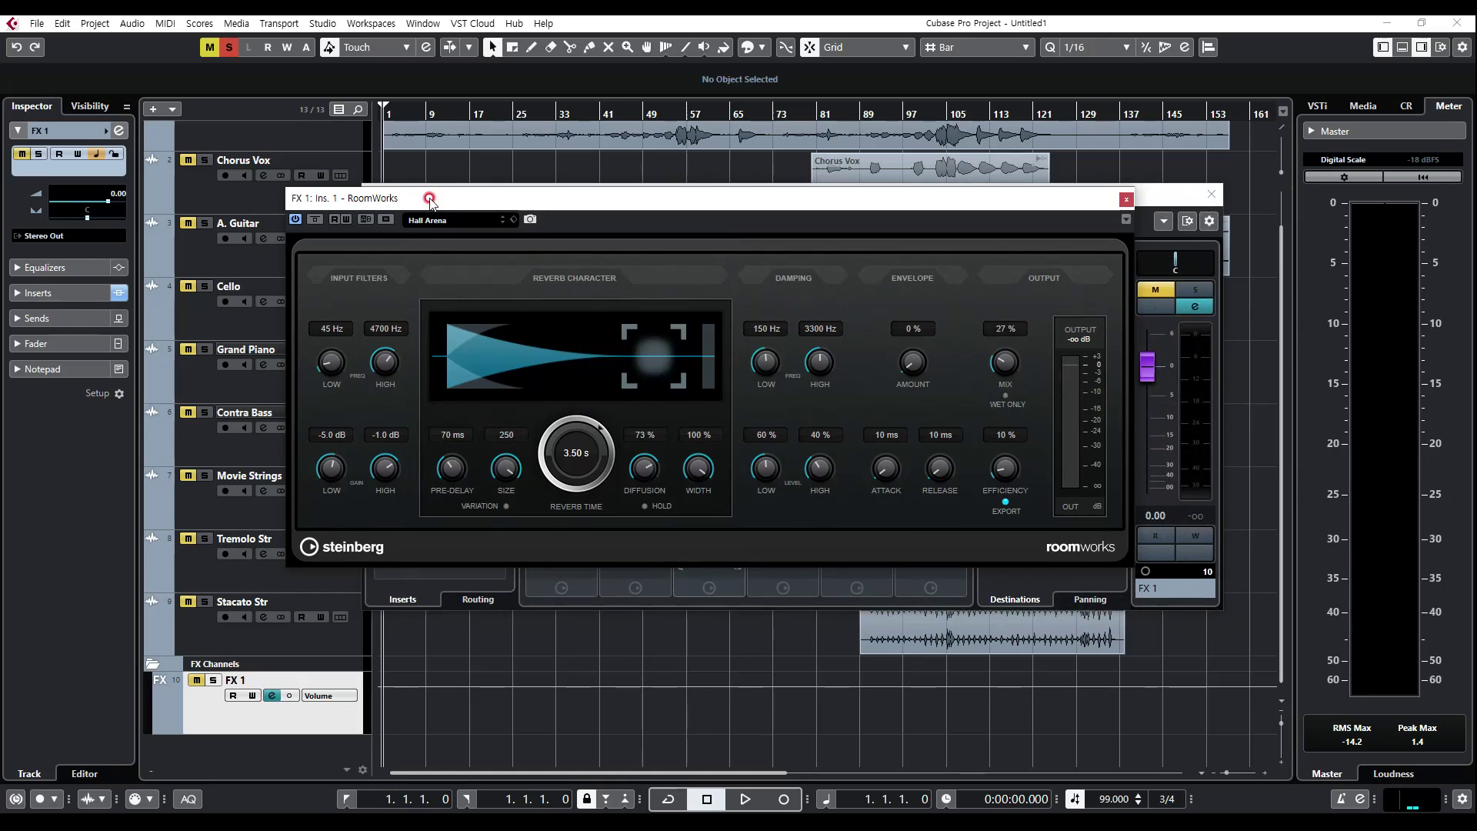
click(1126, 199)
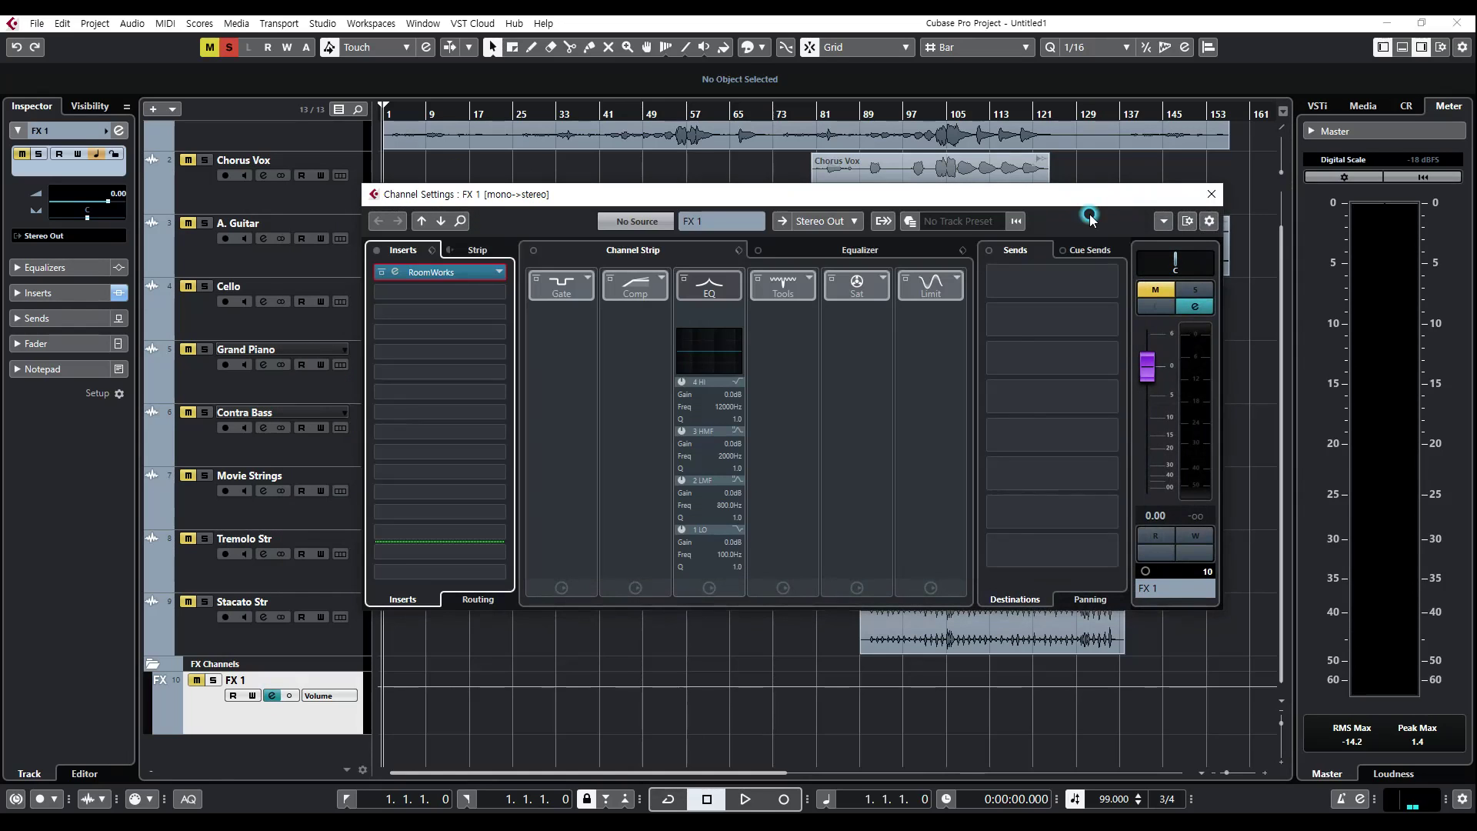
click(1212, 194)
Step: Add a second mono effect track and insert StereoDelay from the Delay category into its first insert slot
right_click(249, 766)
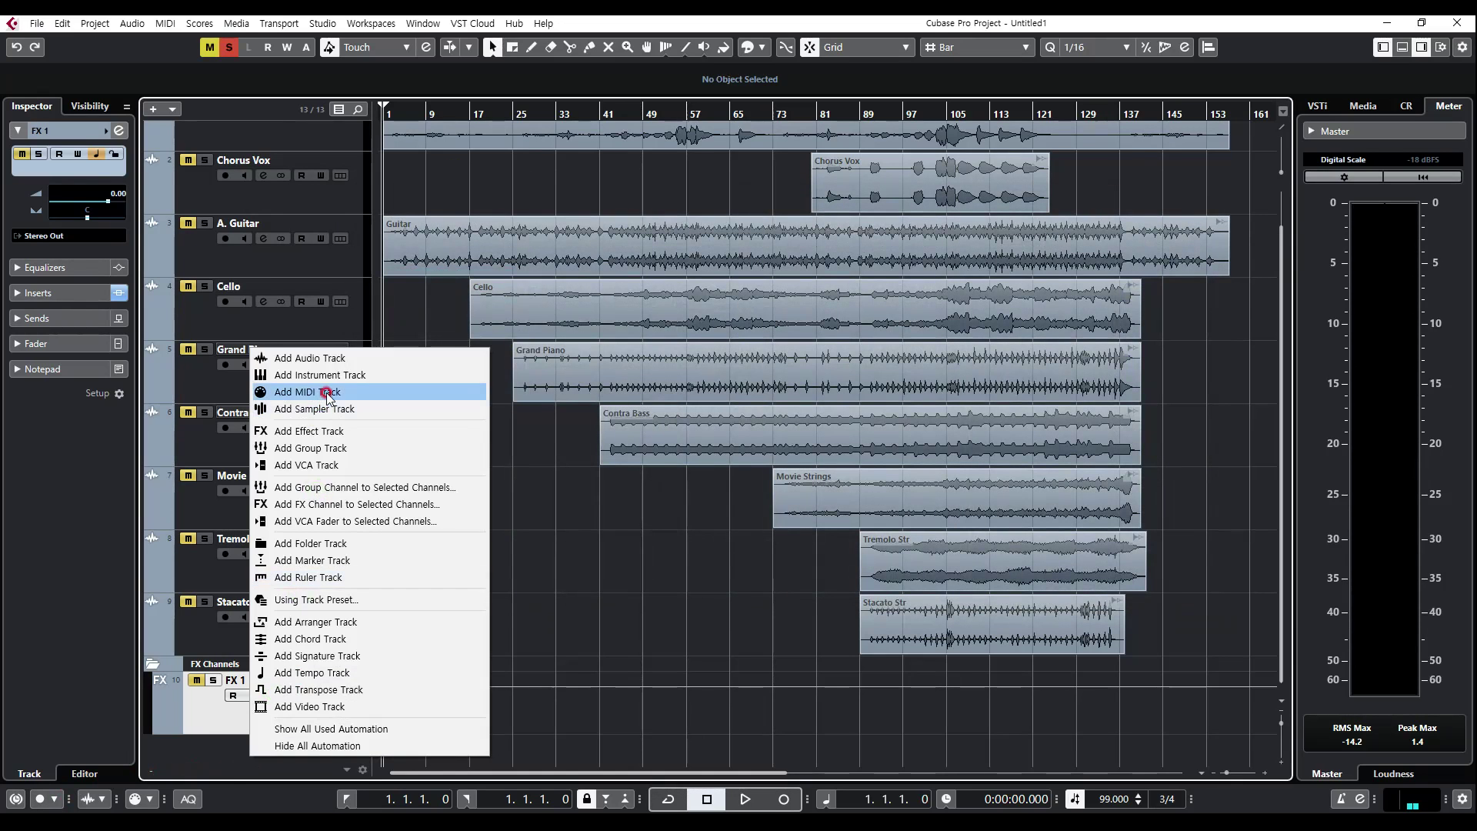
click(316, 433)
click(629, 453)
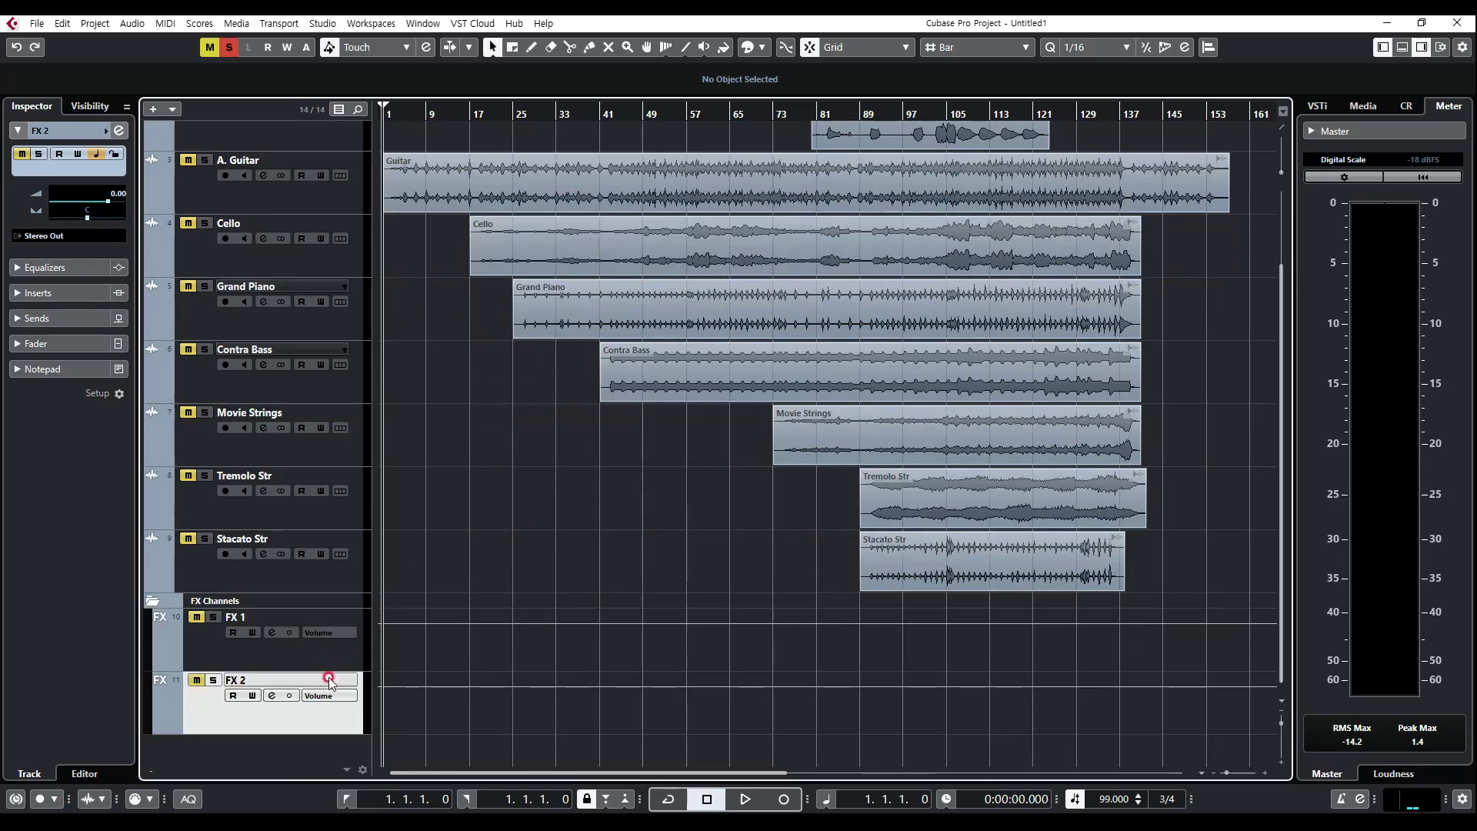
click(273, 695)
click(421, 275)
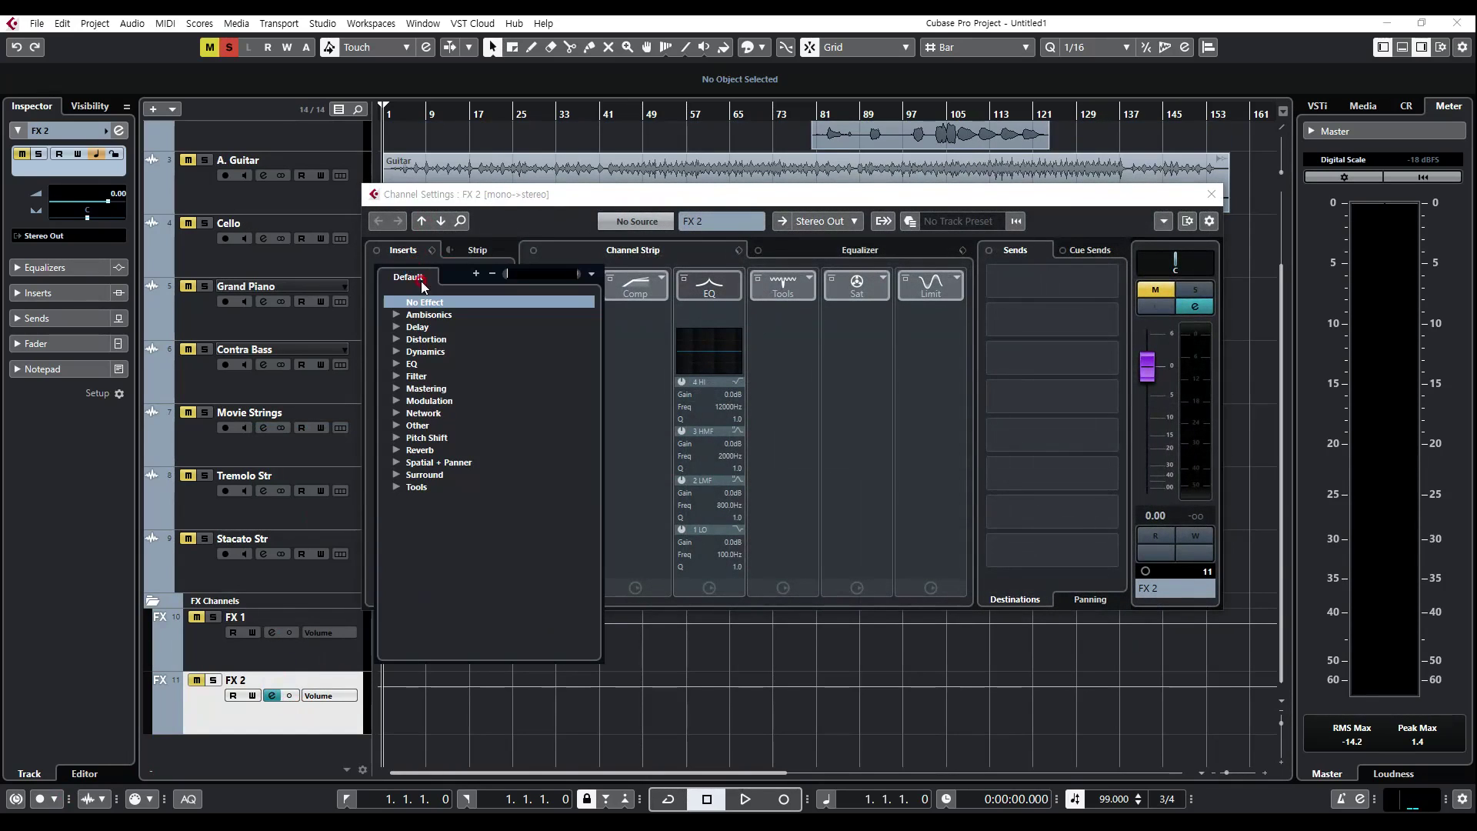
click(397, 327)
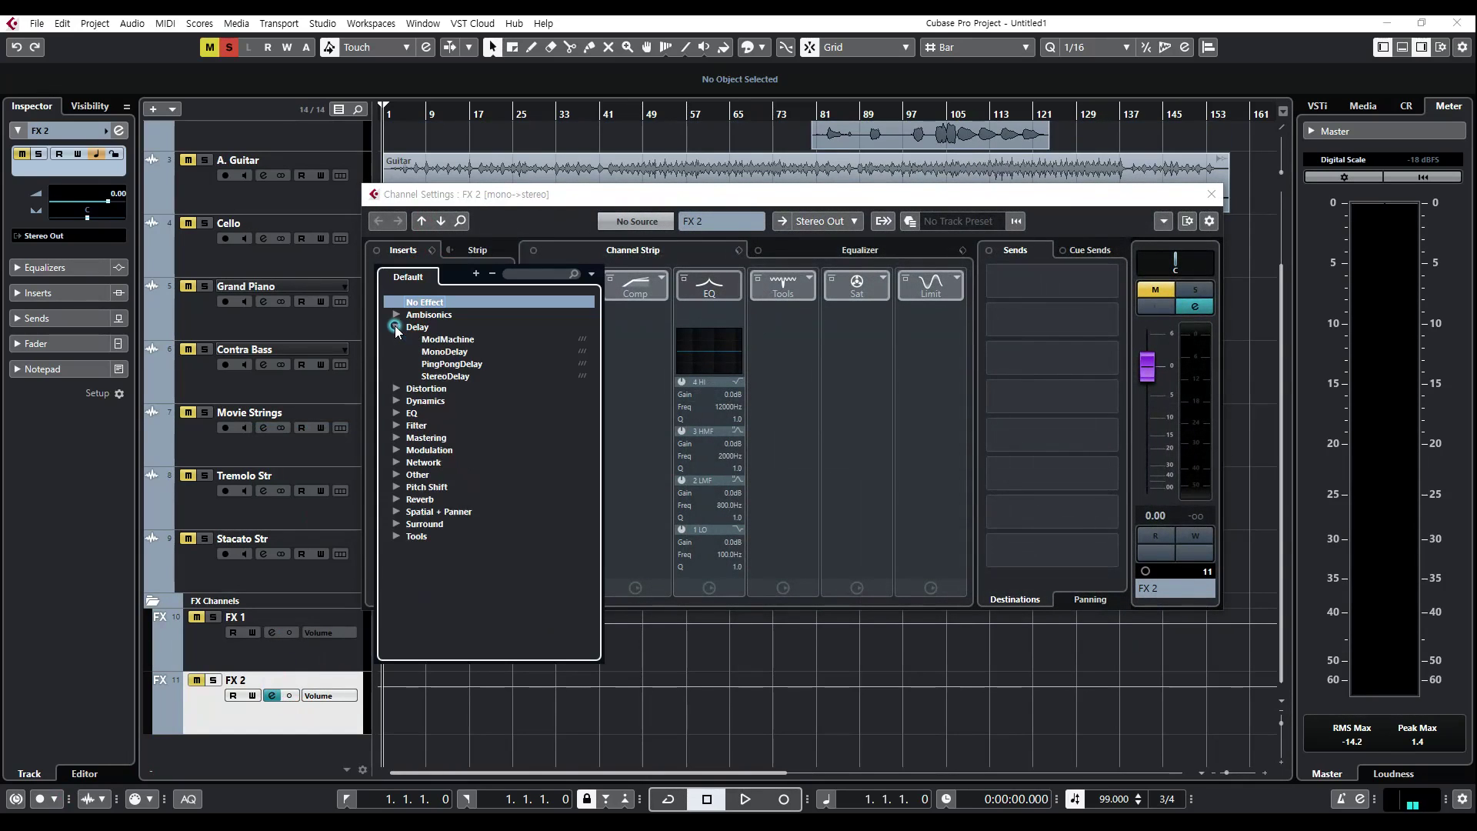
click(447, 376)
Step: Load the Huge Delay preset in StereoDelay and close the plug-in and FX 2 channel windows
click(785, 160)
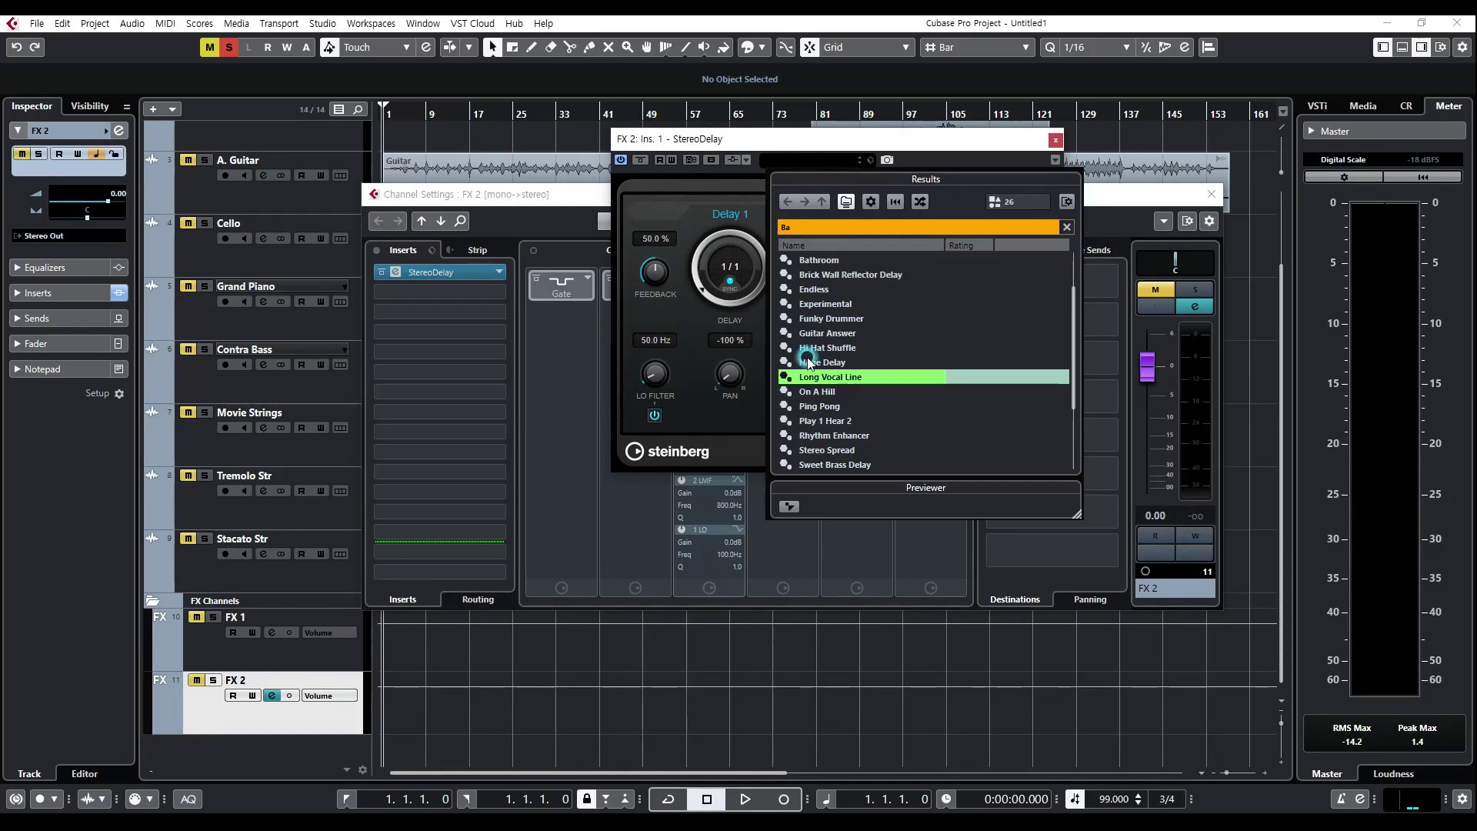
scroll(827, 391, down, 1)
double_click(828, 322)
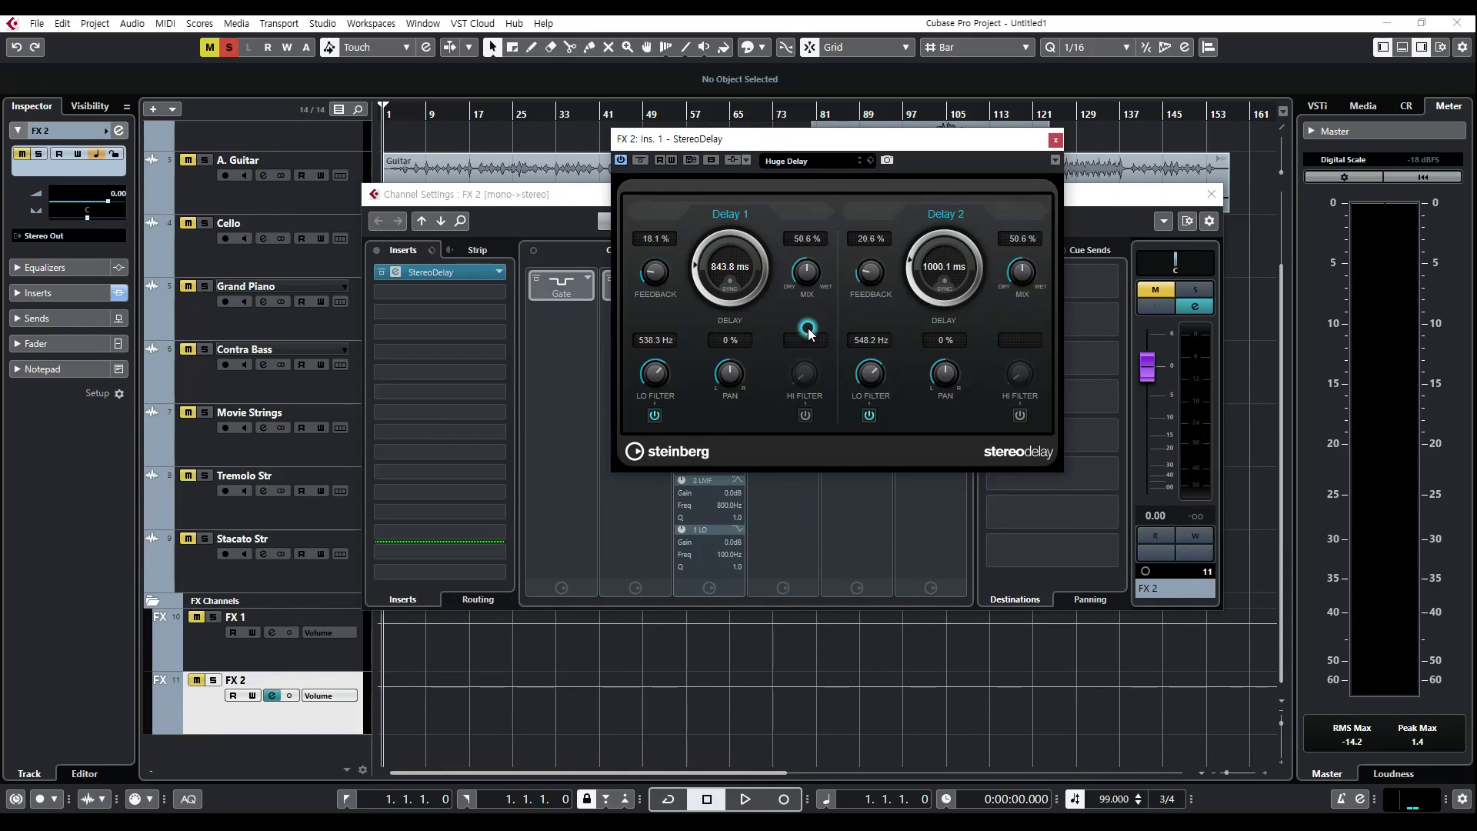
click(1054, 141)
click(1212, 194)
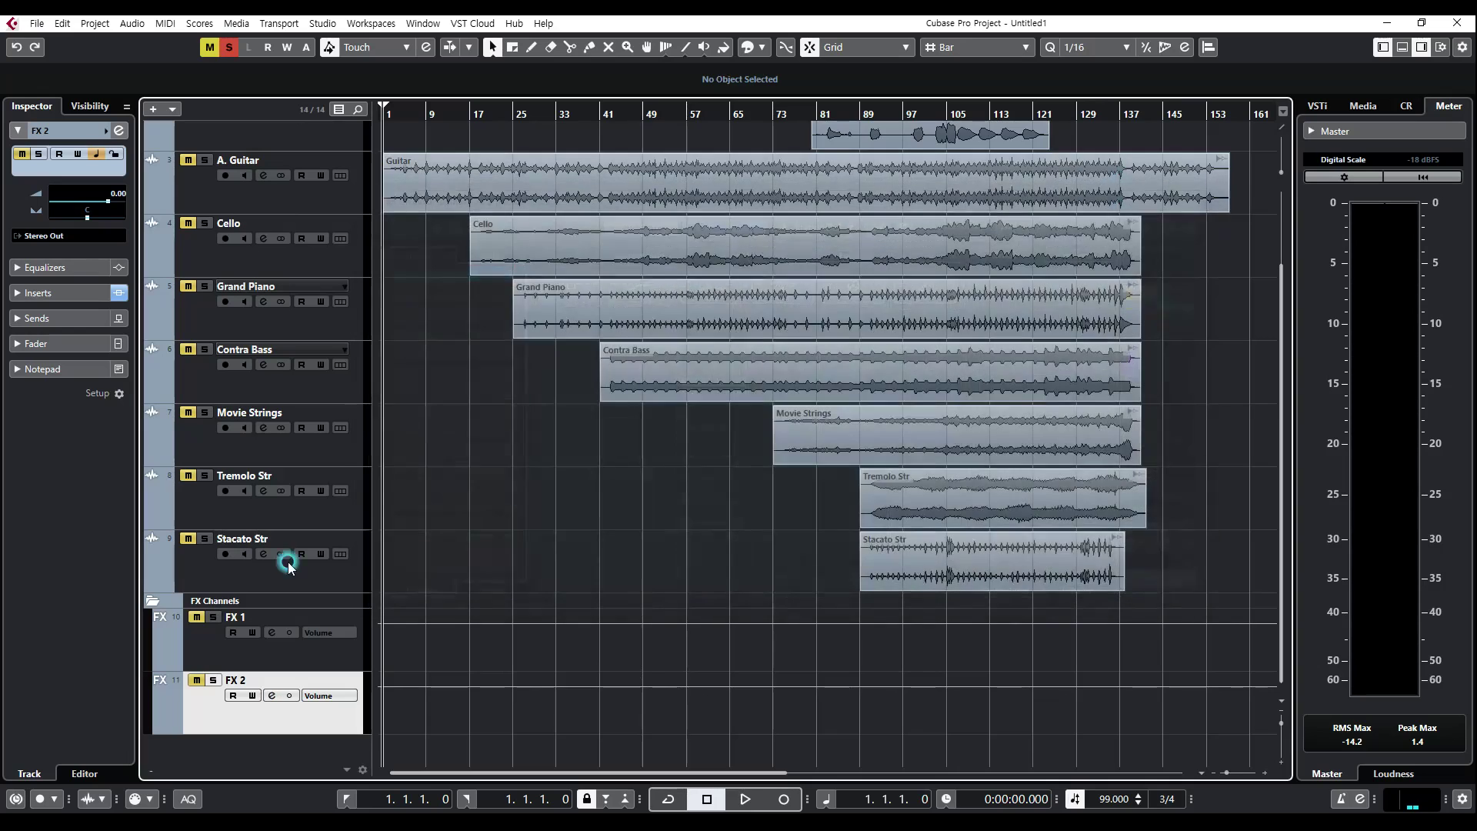
Step: Open the channel settings of Main Vox, assign FX 1 to its first send slot and activate that send
scroll(291, 561, up, 3)
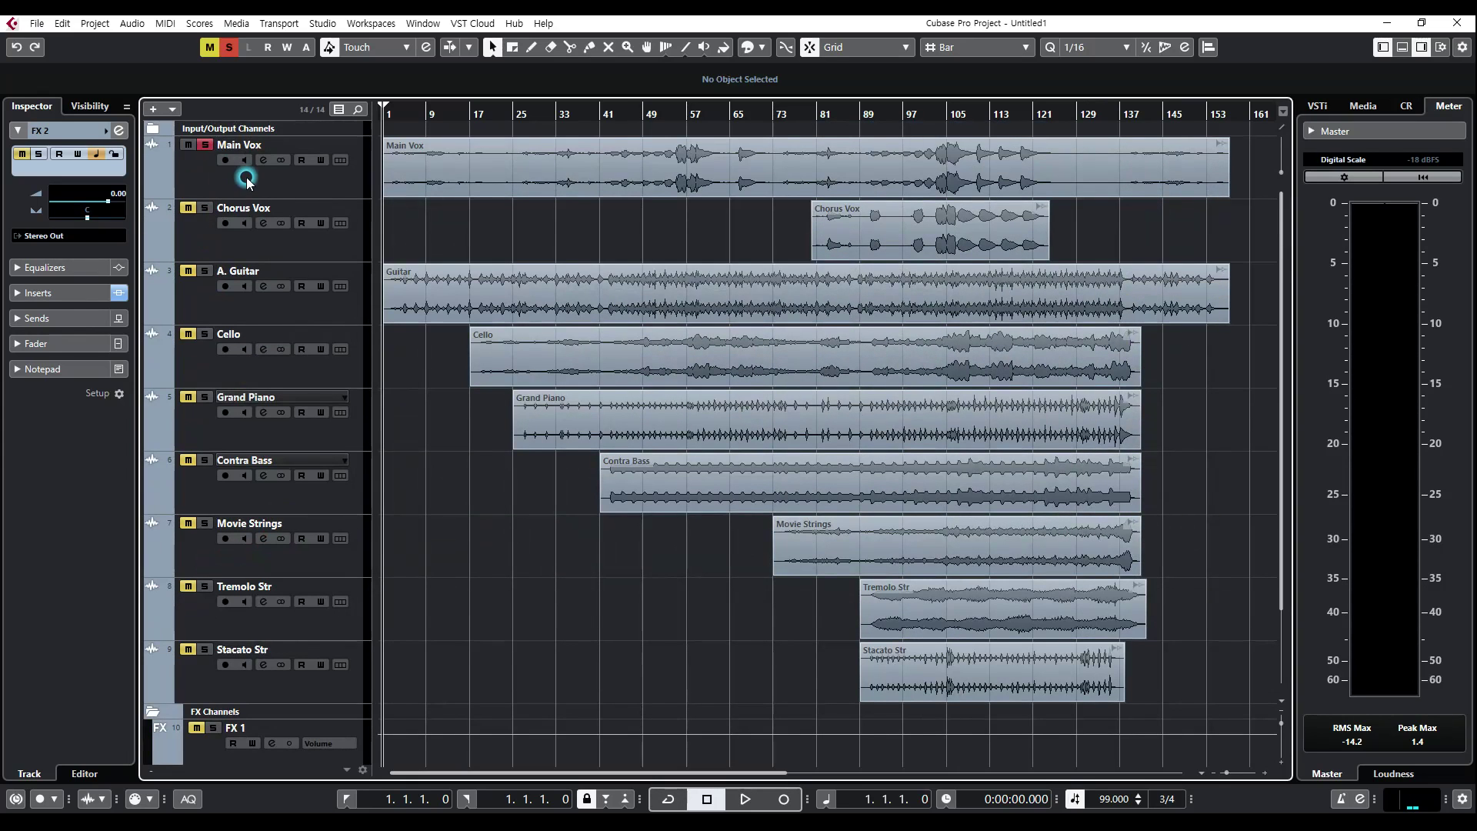
click(209, 171)
click(264, 160)
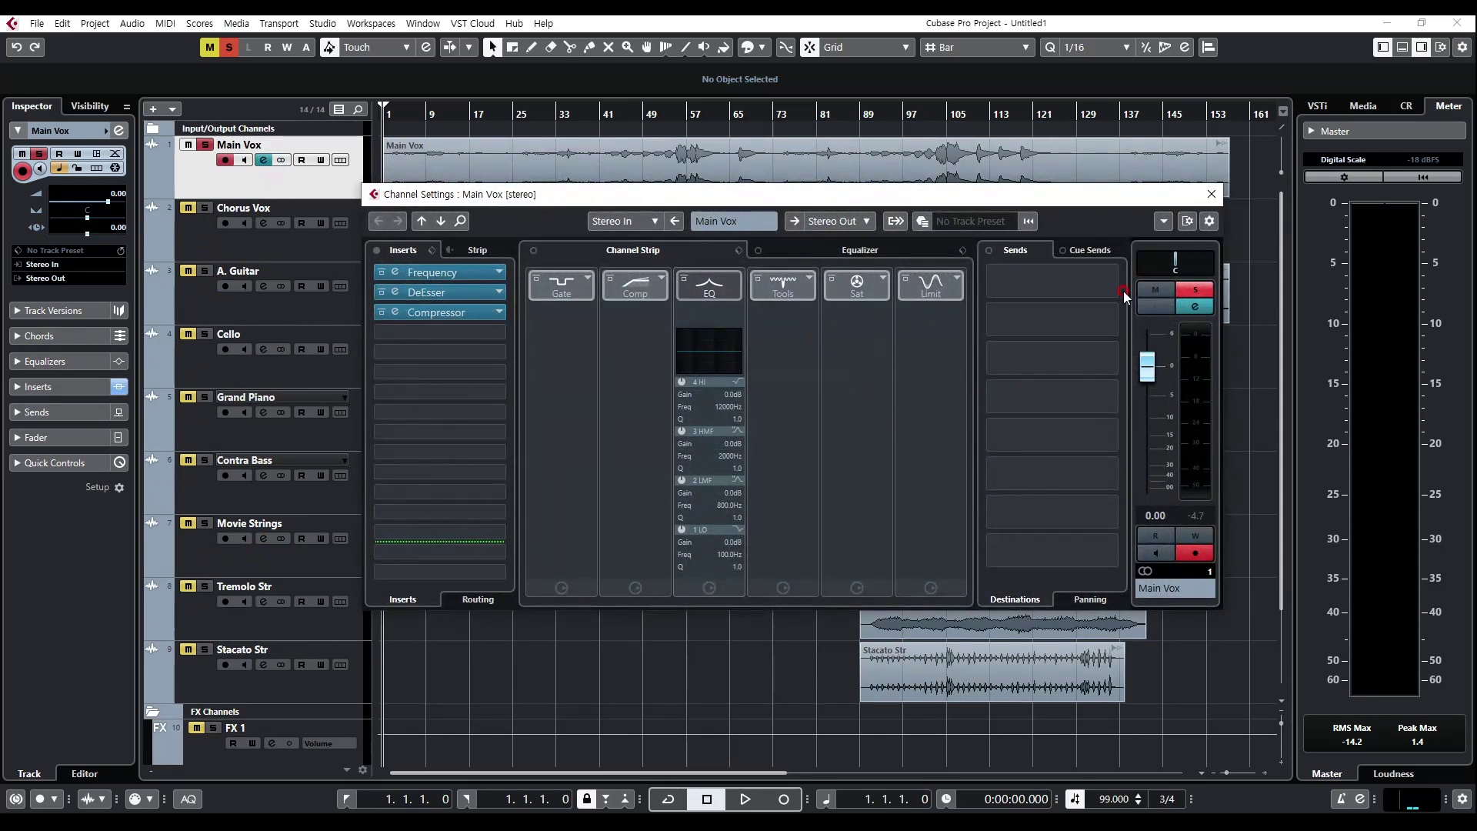
click(265, 159)
click(264, 160)
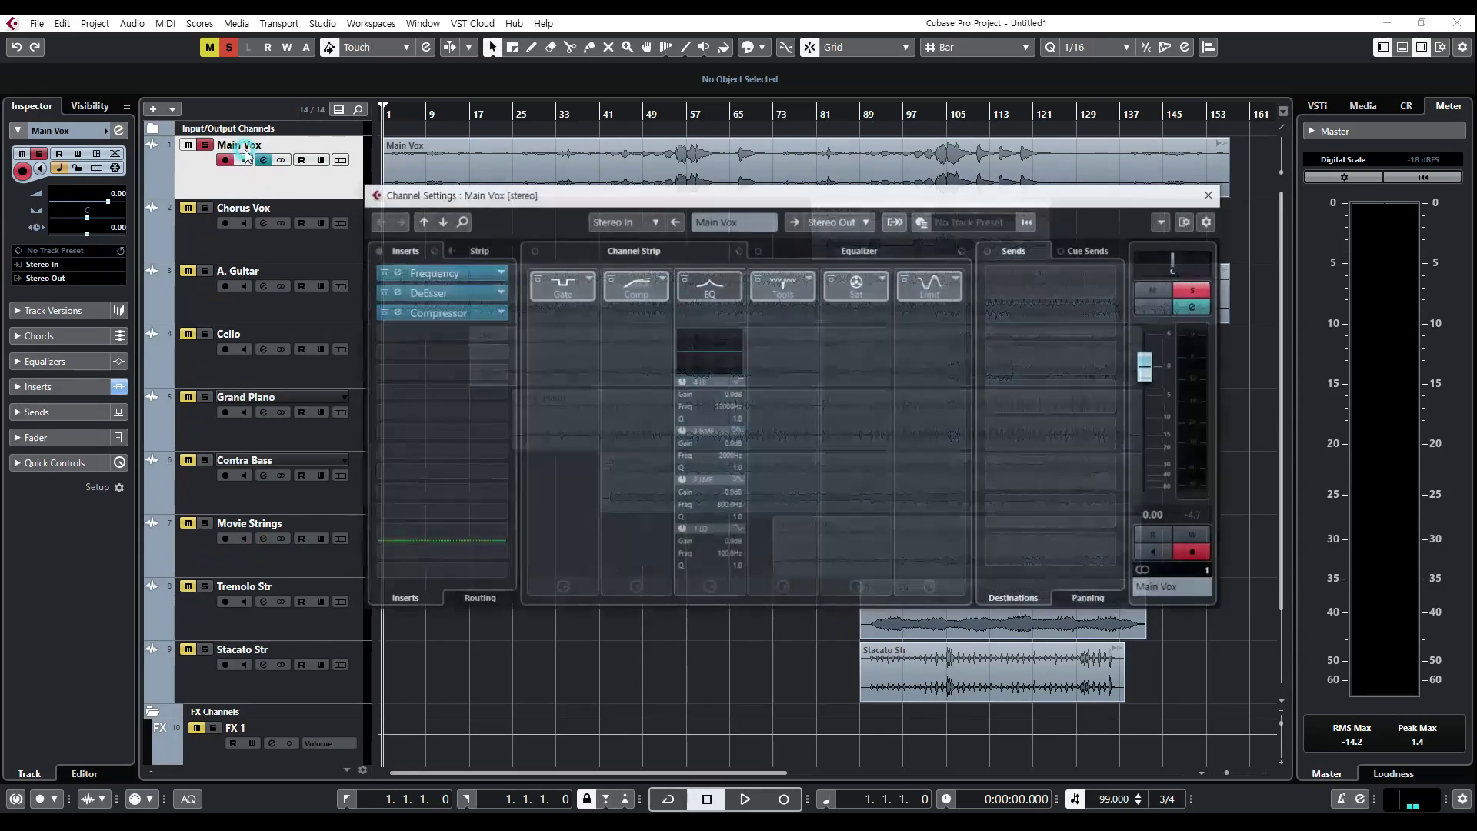
click(1039, 282)
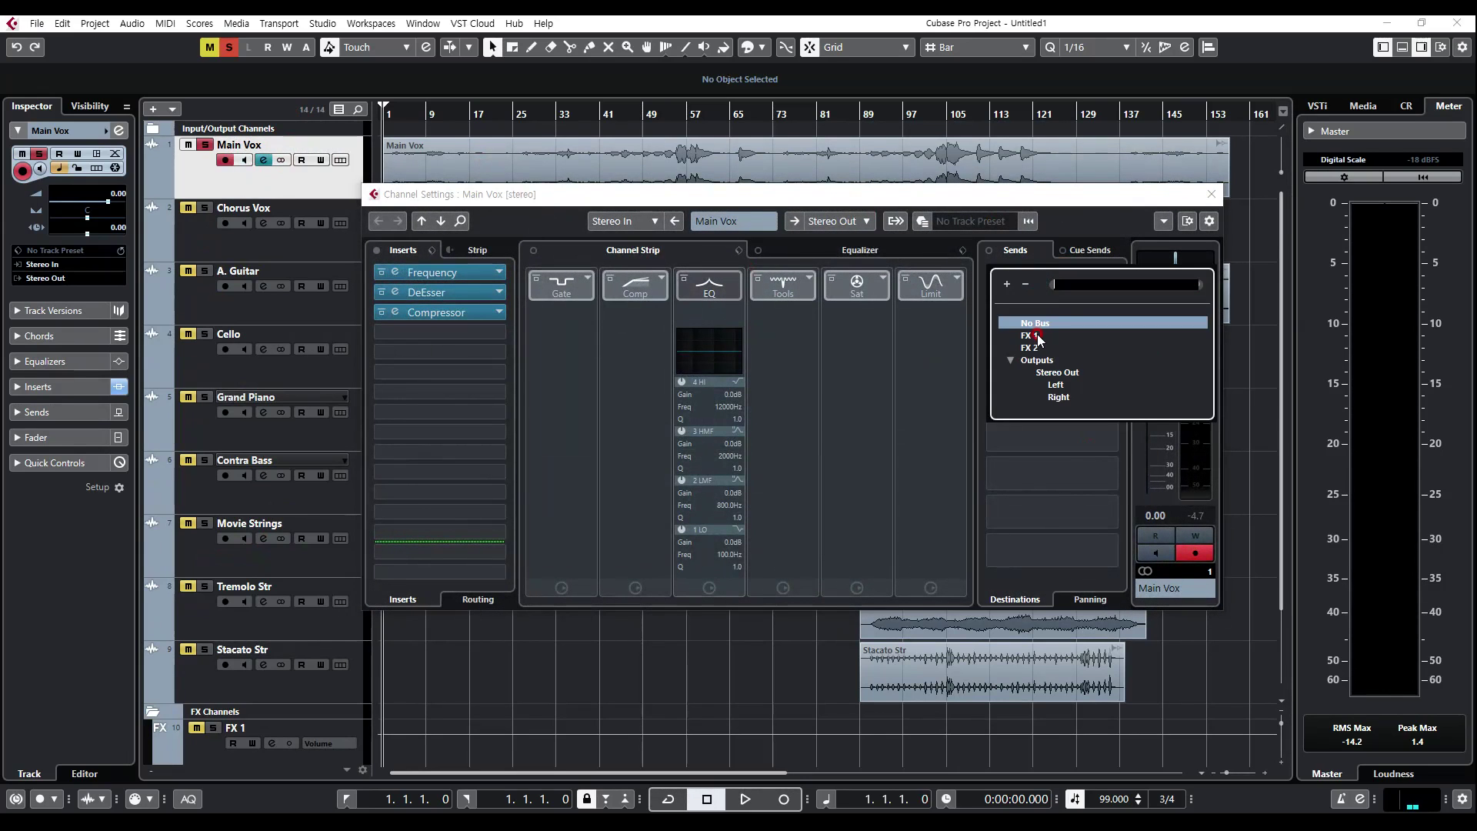
click(1035, 335)
click(998, 277)
Step: Assign FX 2 to the second send slot of Main Vox and lower its send level slightly
click(1017, 338)
click(1019, 320)
click(1029, 386)
click(1098, 324)
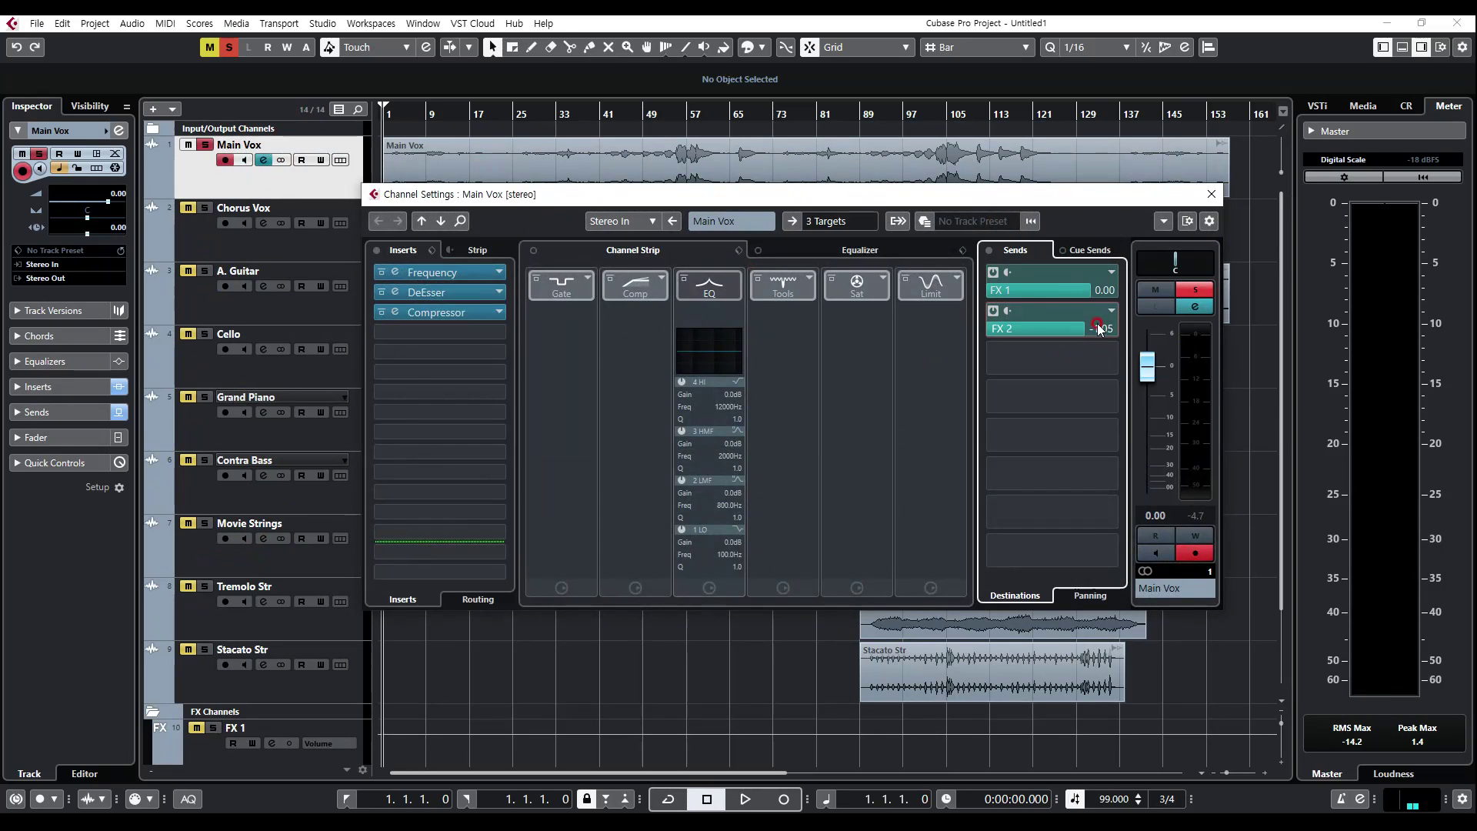
Step: Set the Main Vox send levels to about -14.9 for FX 1 and -29.3 for FX 2, and close the channel settings
double_click(1098, 322)
click(1060, 360)
click(1076, 331)
click(1045, 326)
drag(1045, 325, 1070, 420)
click(1065, 288)
drag(1064, 288, 1060, 355)
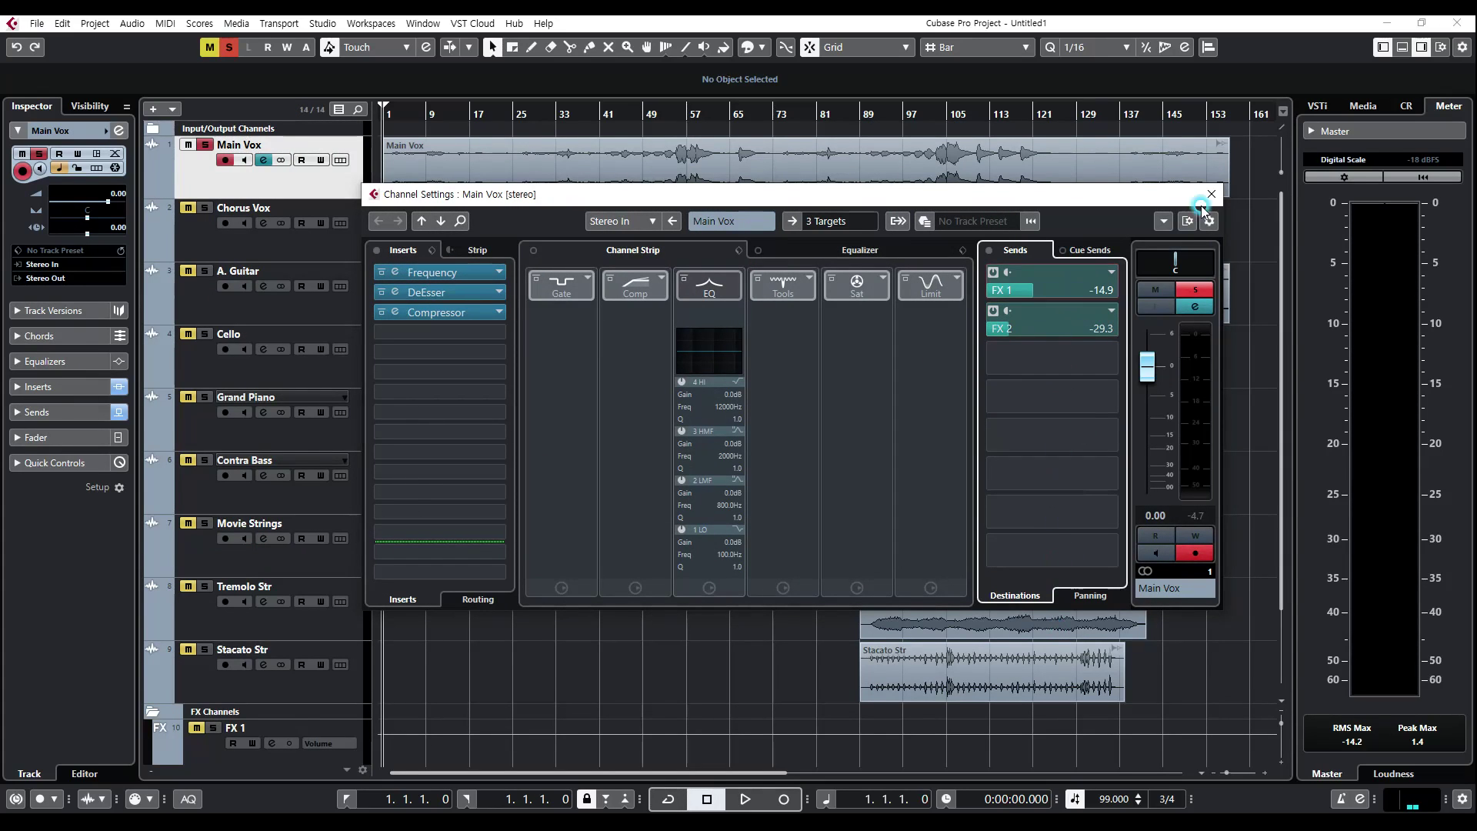
click(1211, 194)
scroll(515, 440, down, 3)
scroll(223, 638, up, 3)
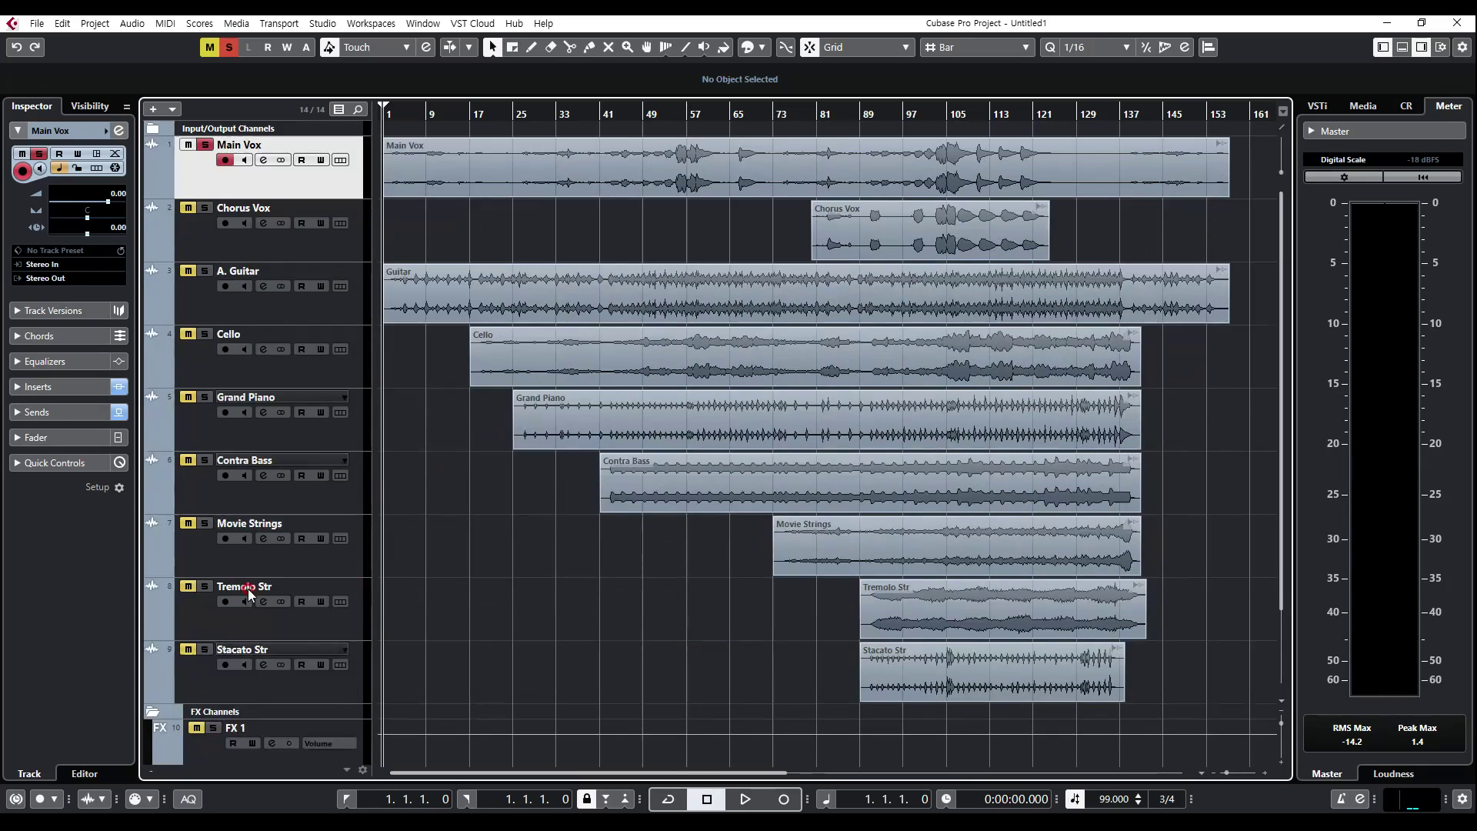
scroll(327, 351, down, 3)
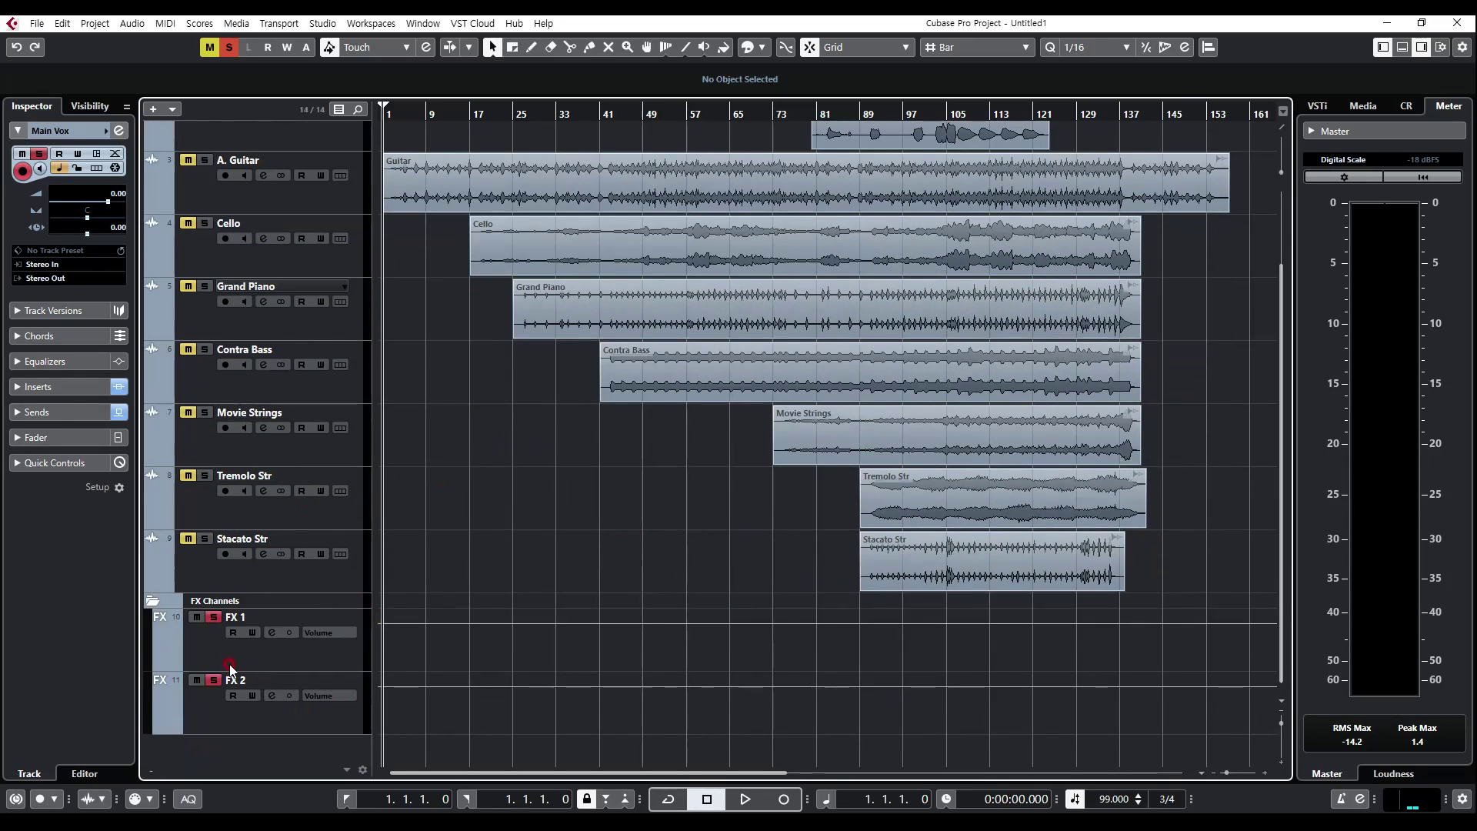
click(296, 625)
click(271, 632)
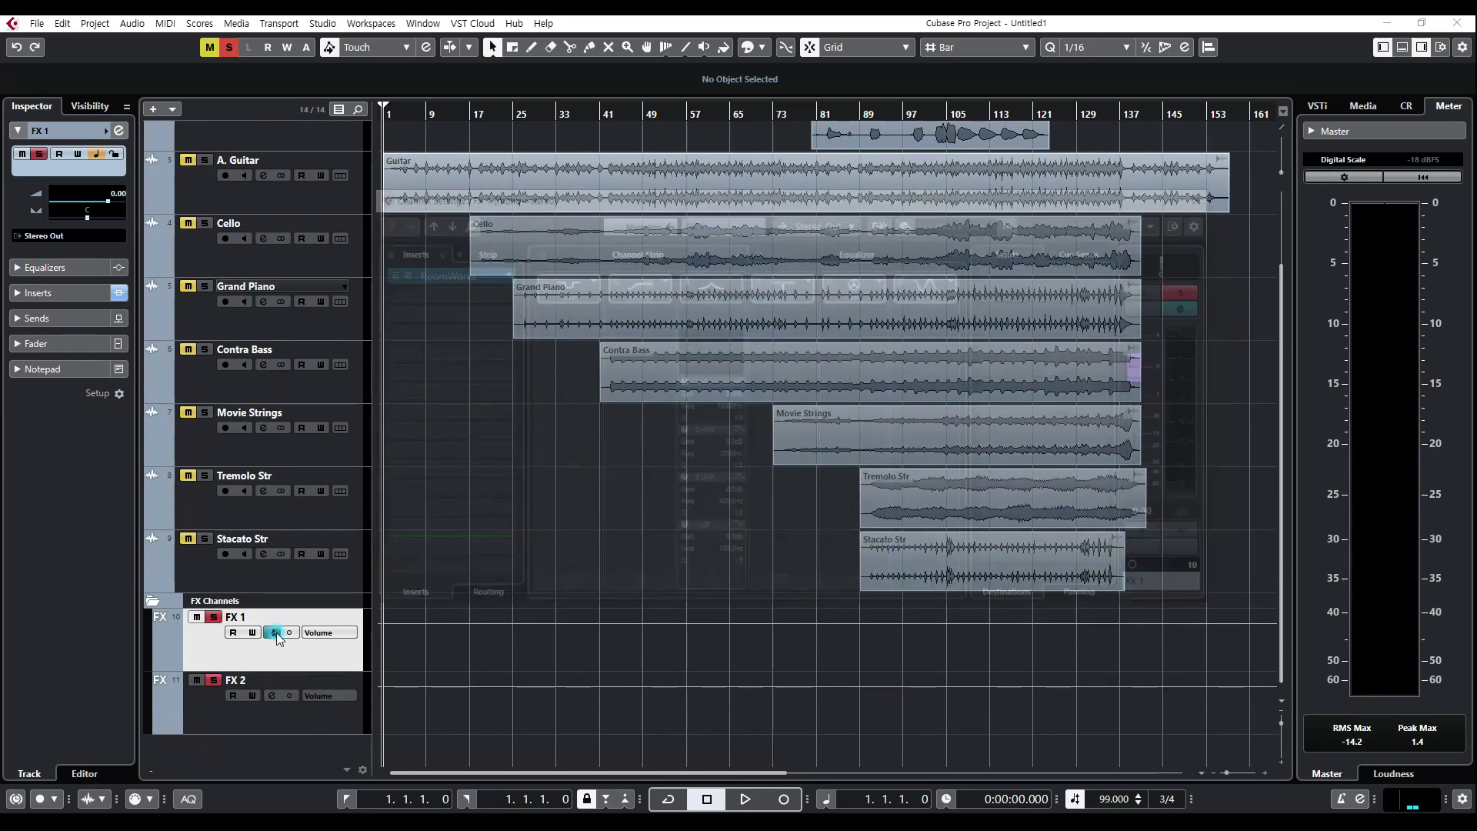
click(1204, 195)
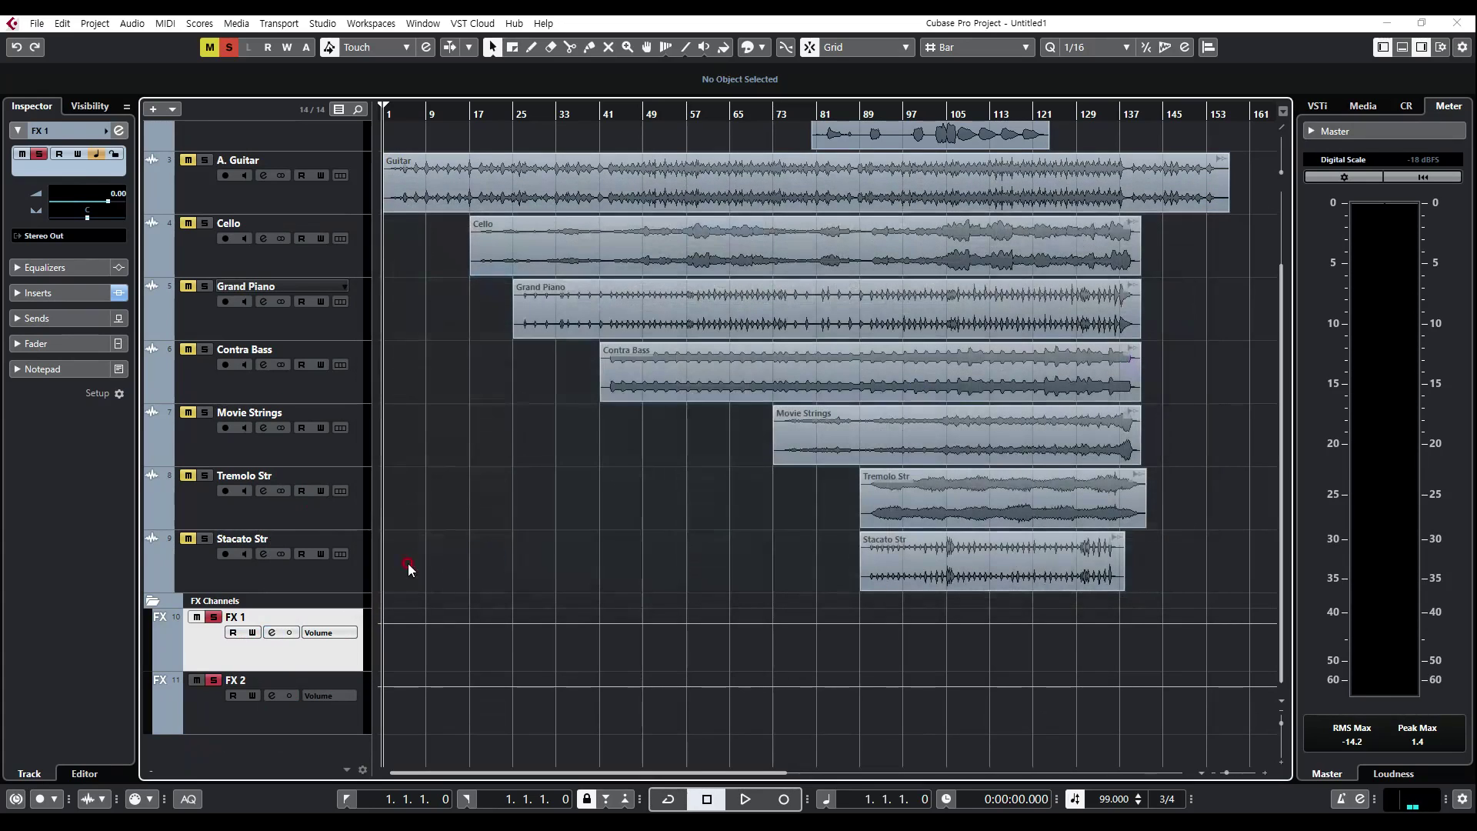
Step: Rename the FX 1 track as 리버브 and the FX 2 track as 딜레이
double_click(243, 609)
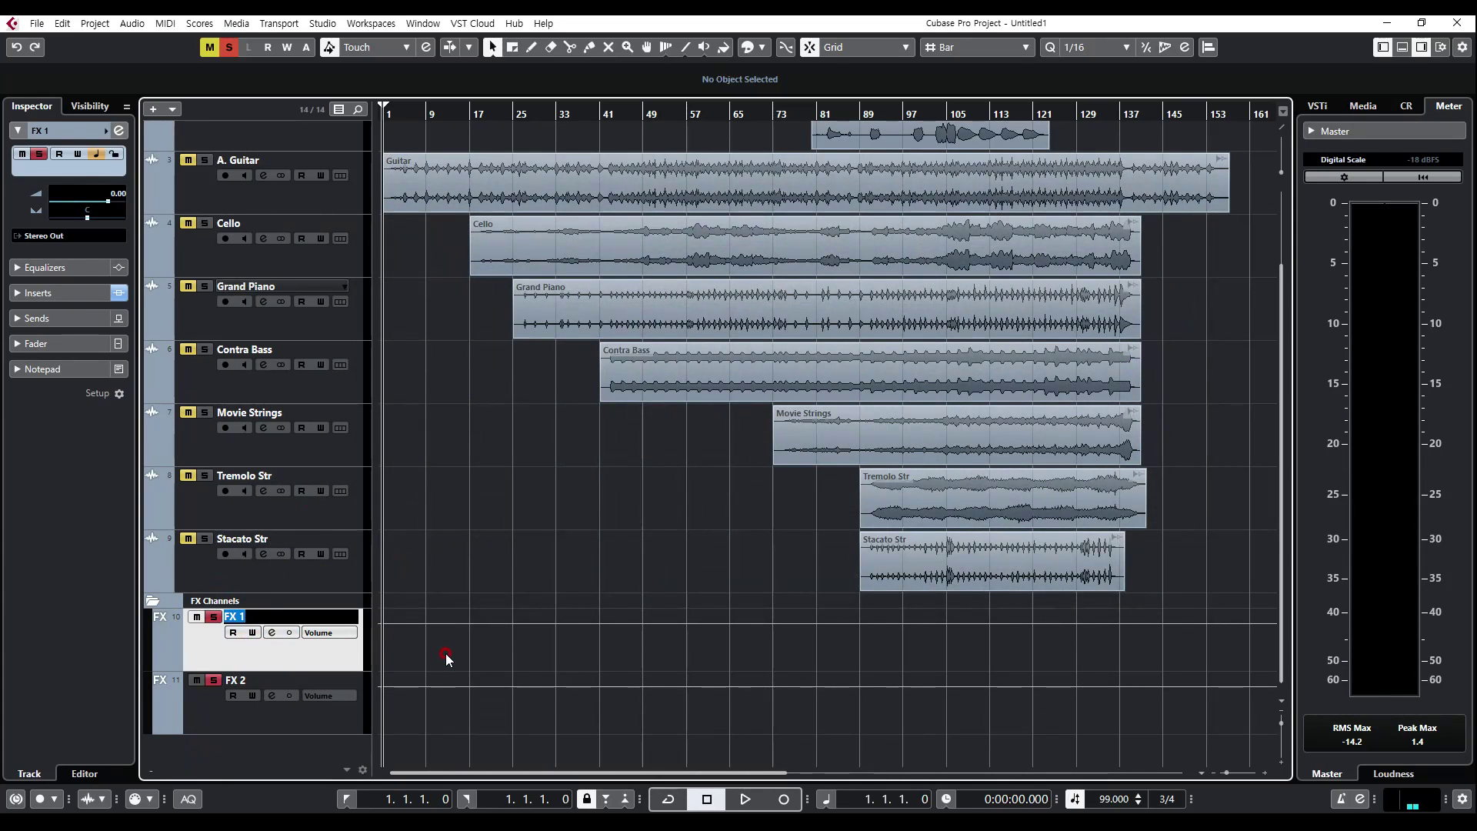
text(R버브)
click(447, 659)
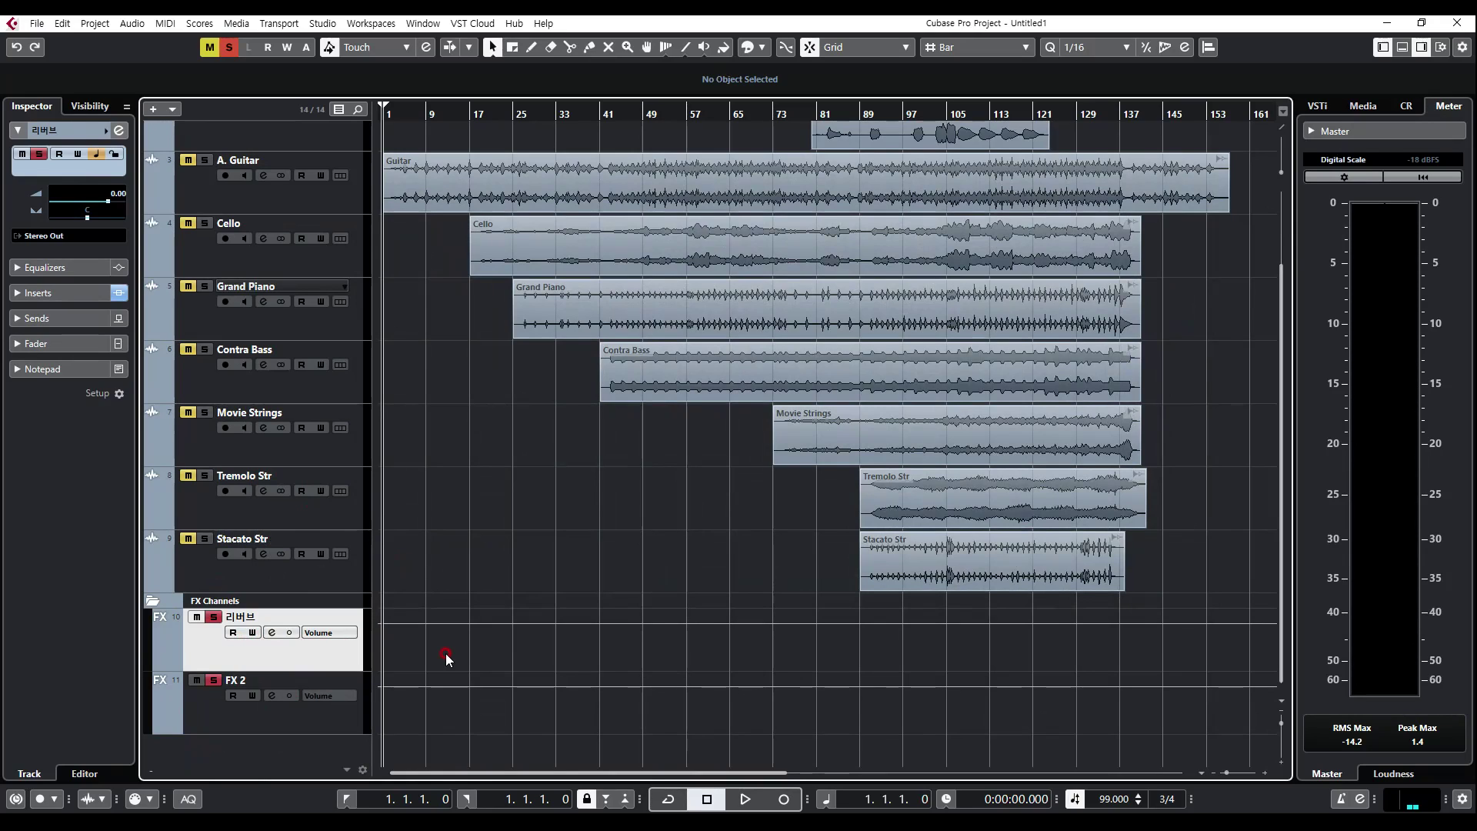
double_click(270, 701)
text(딜레이)
key(Return)
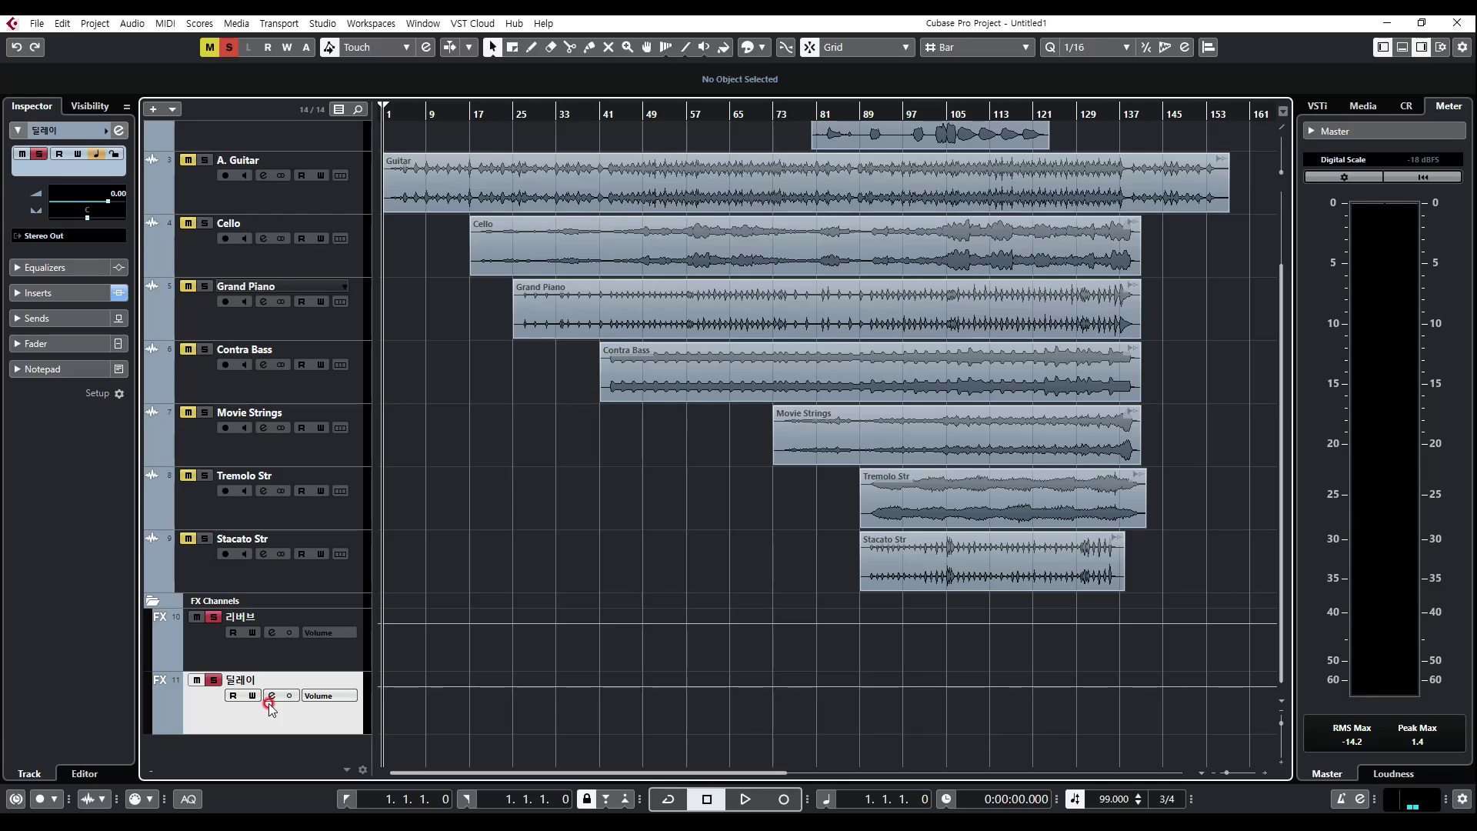
scroll(520, 358, up, 3)
scroll(520, 357, down, 3)
click(207, 648)
scroll(227, 531, up, 3)
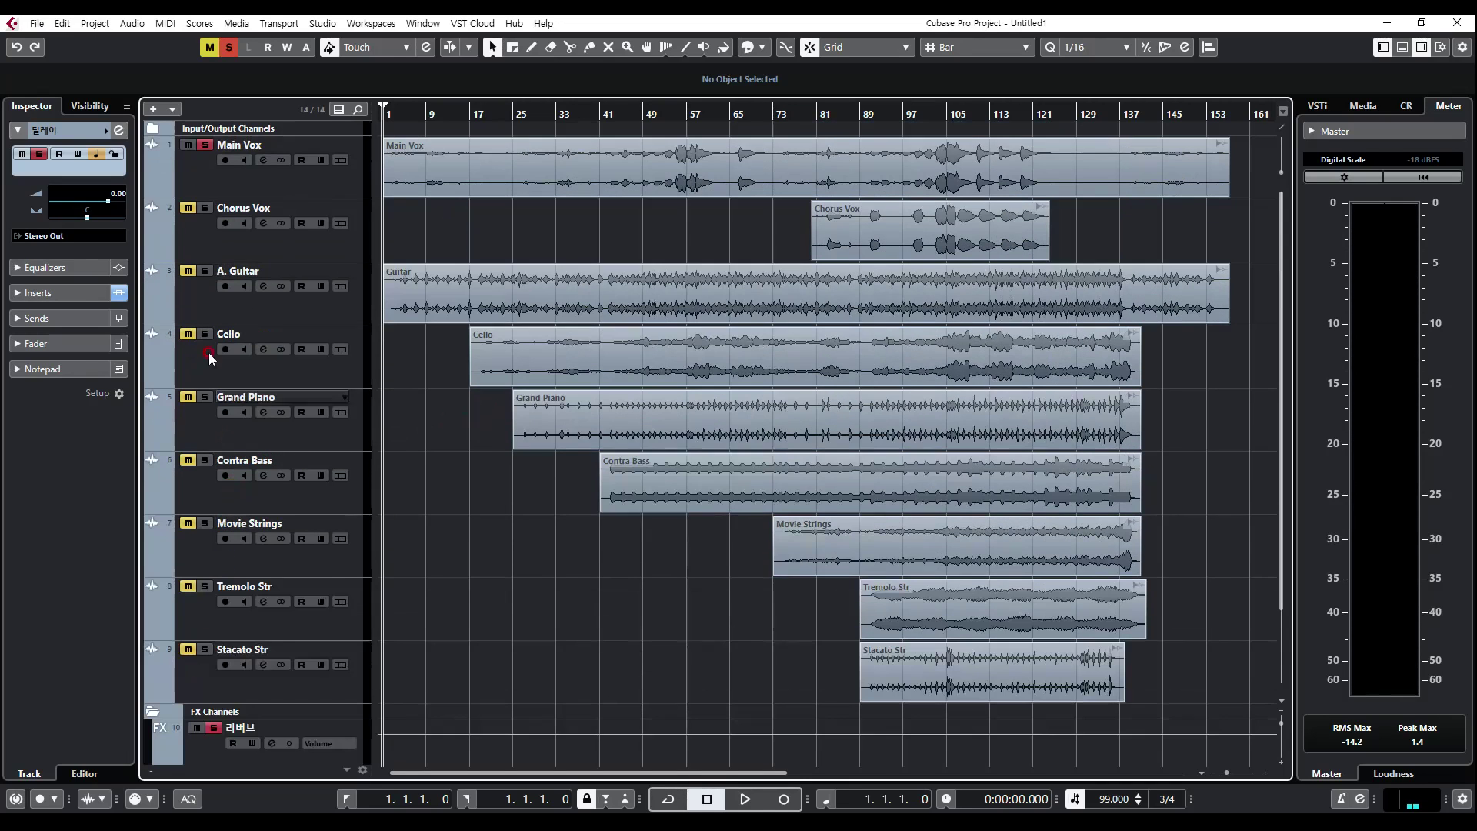
click(238, 181)
scroll(264, 619, down, 3)
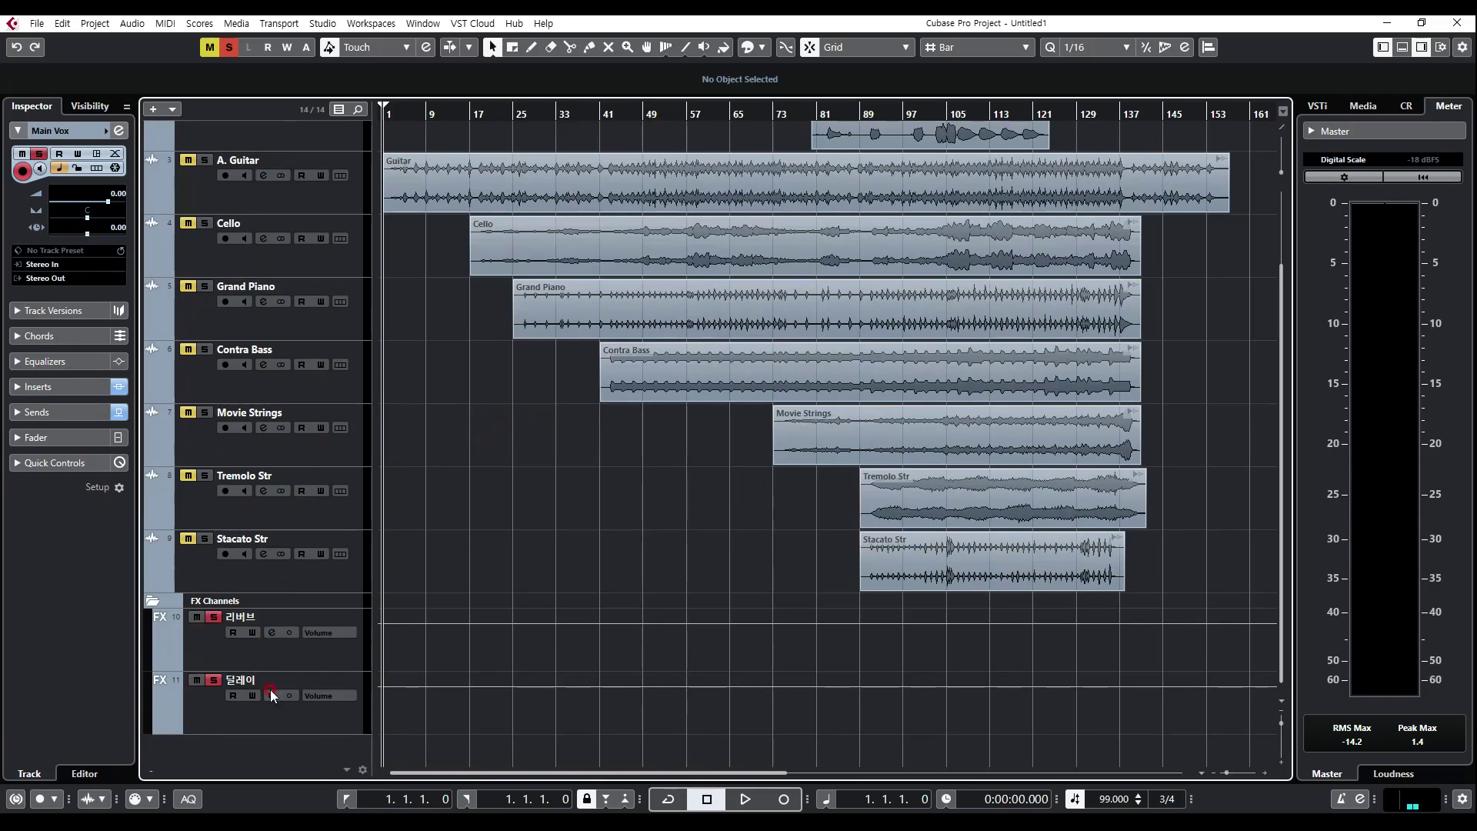
click(276, 656)
double_click(277, 657)
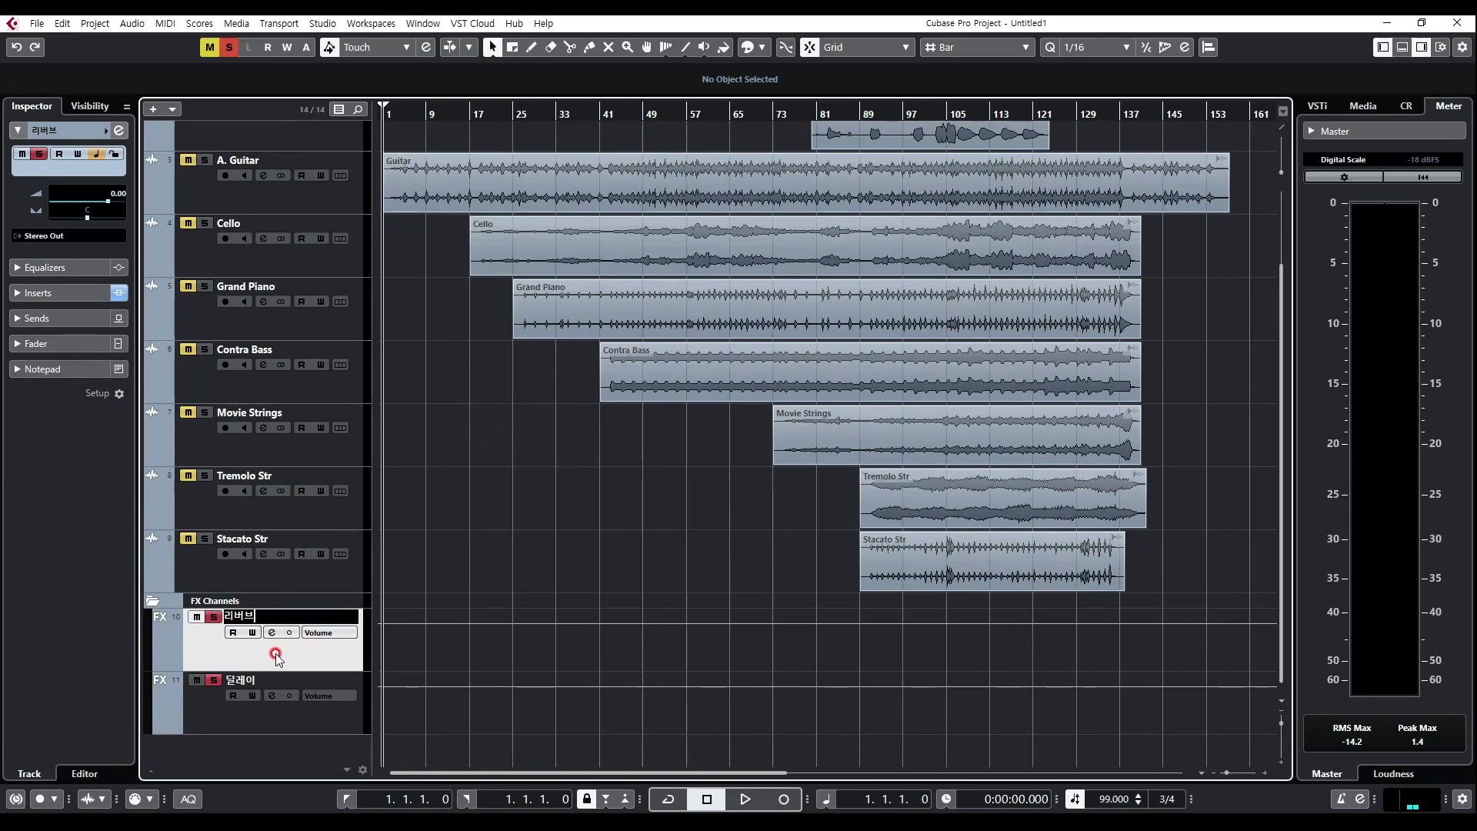
click(428, 649)
Step: Open the channel settings of Main Vox and compare the Equalizer view with the Channel Strip view
scroll(401, 410, up, 2)
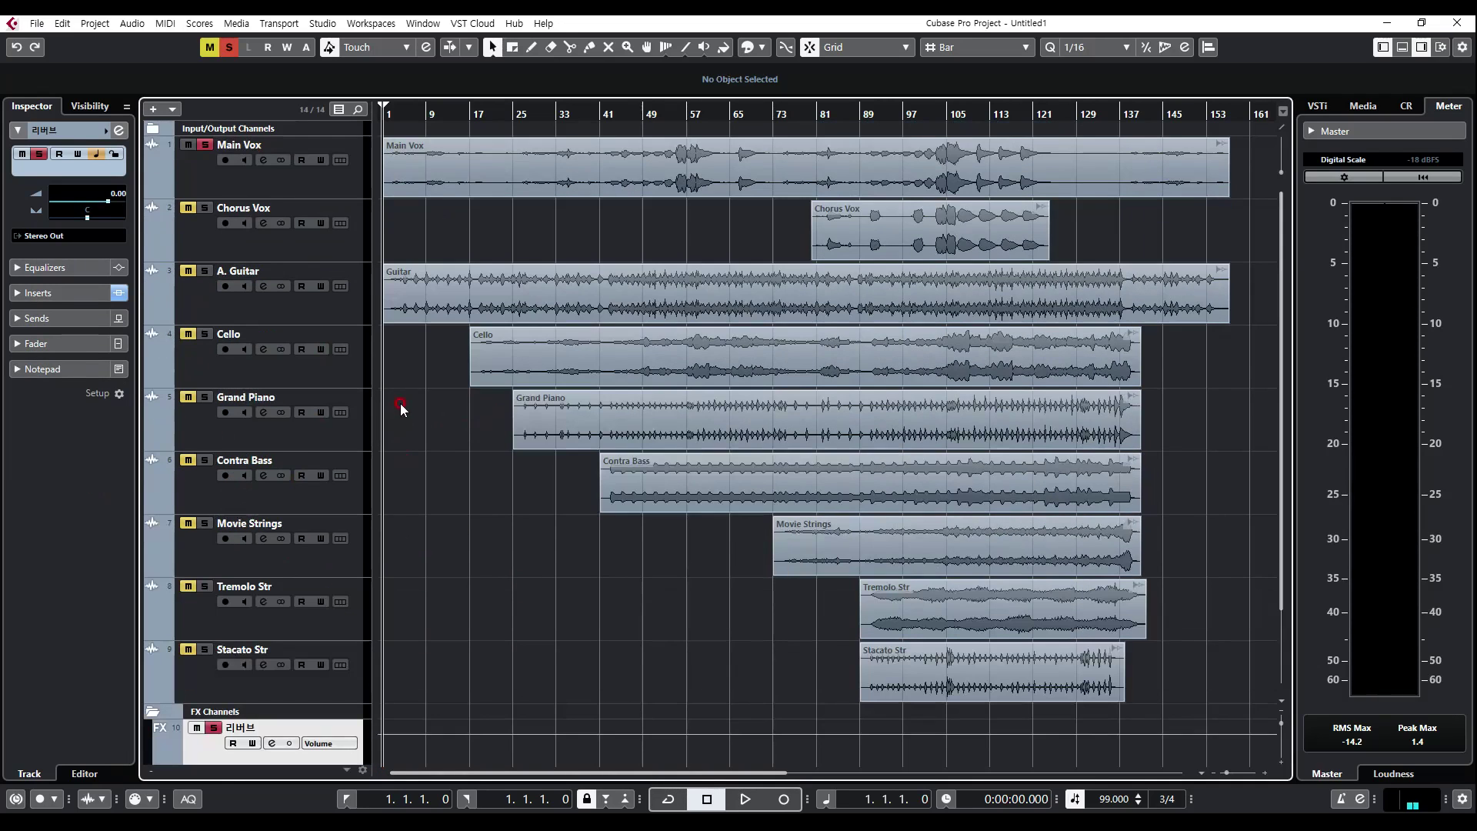
click(265, 175)
click(264, 160)
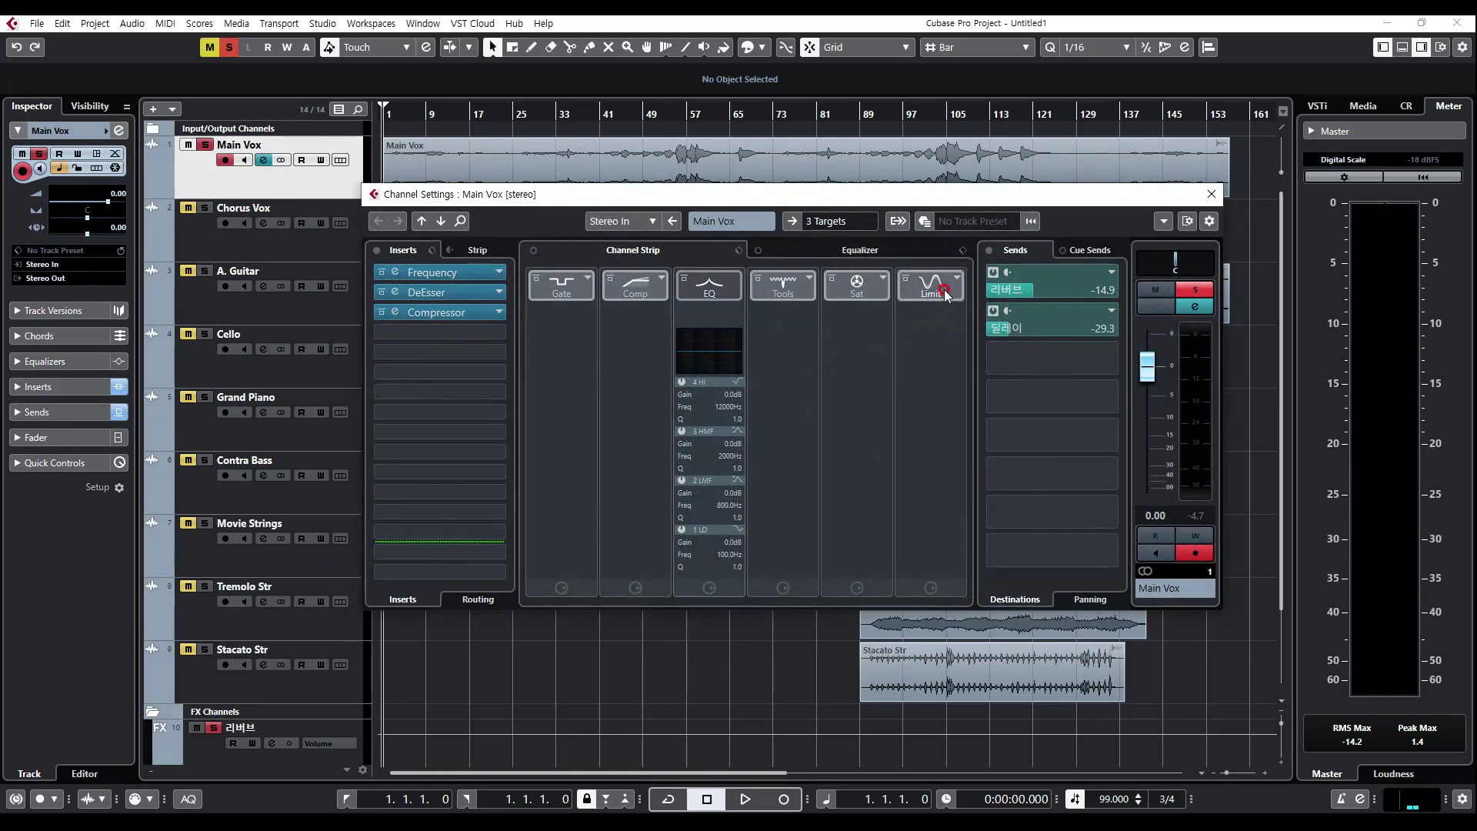
click(884, 250)
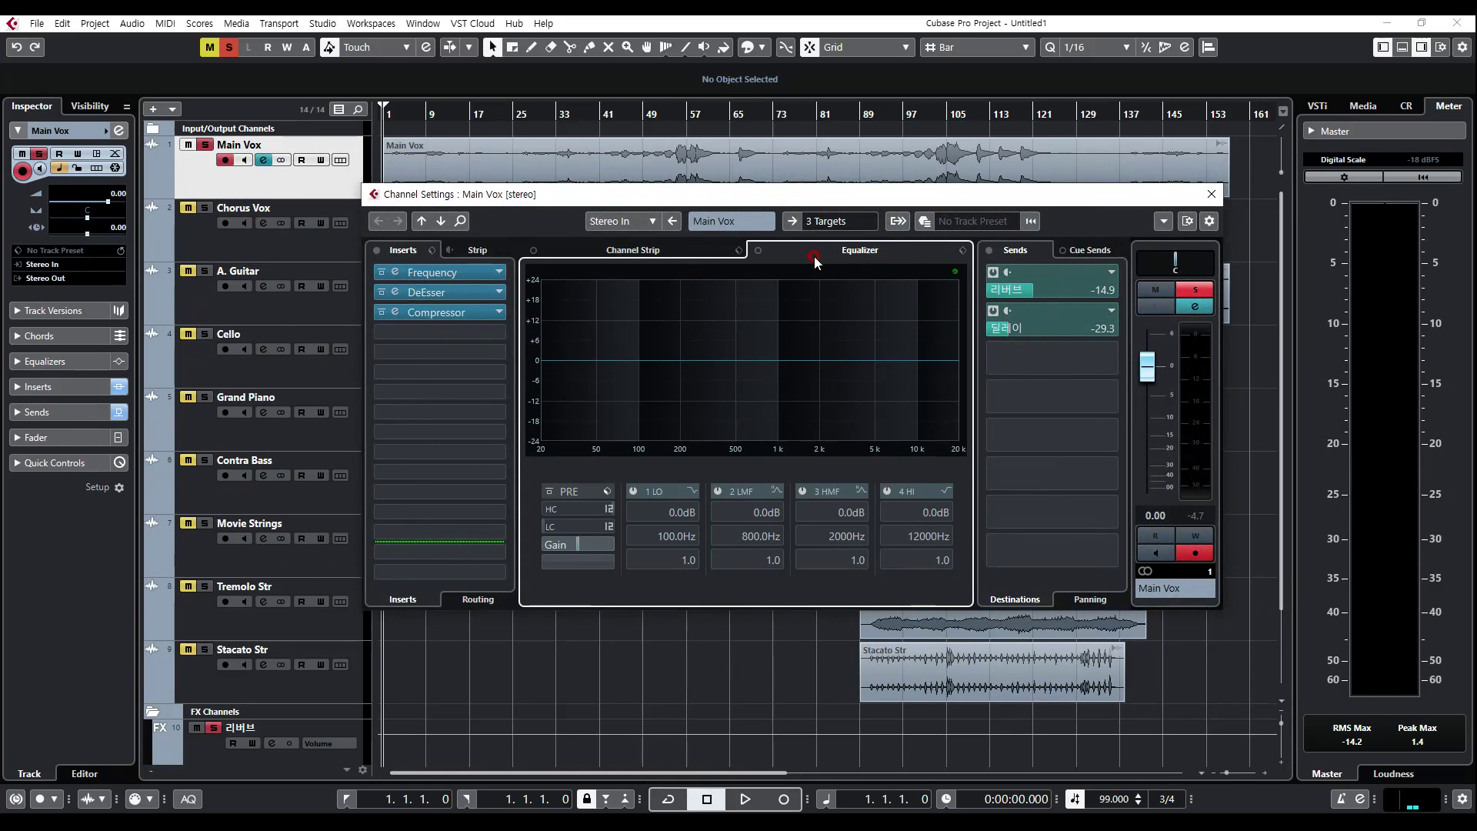
click(691, 257)
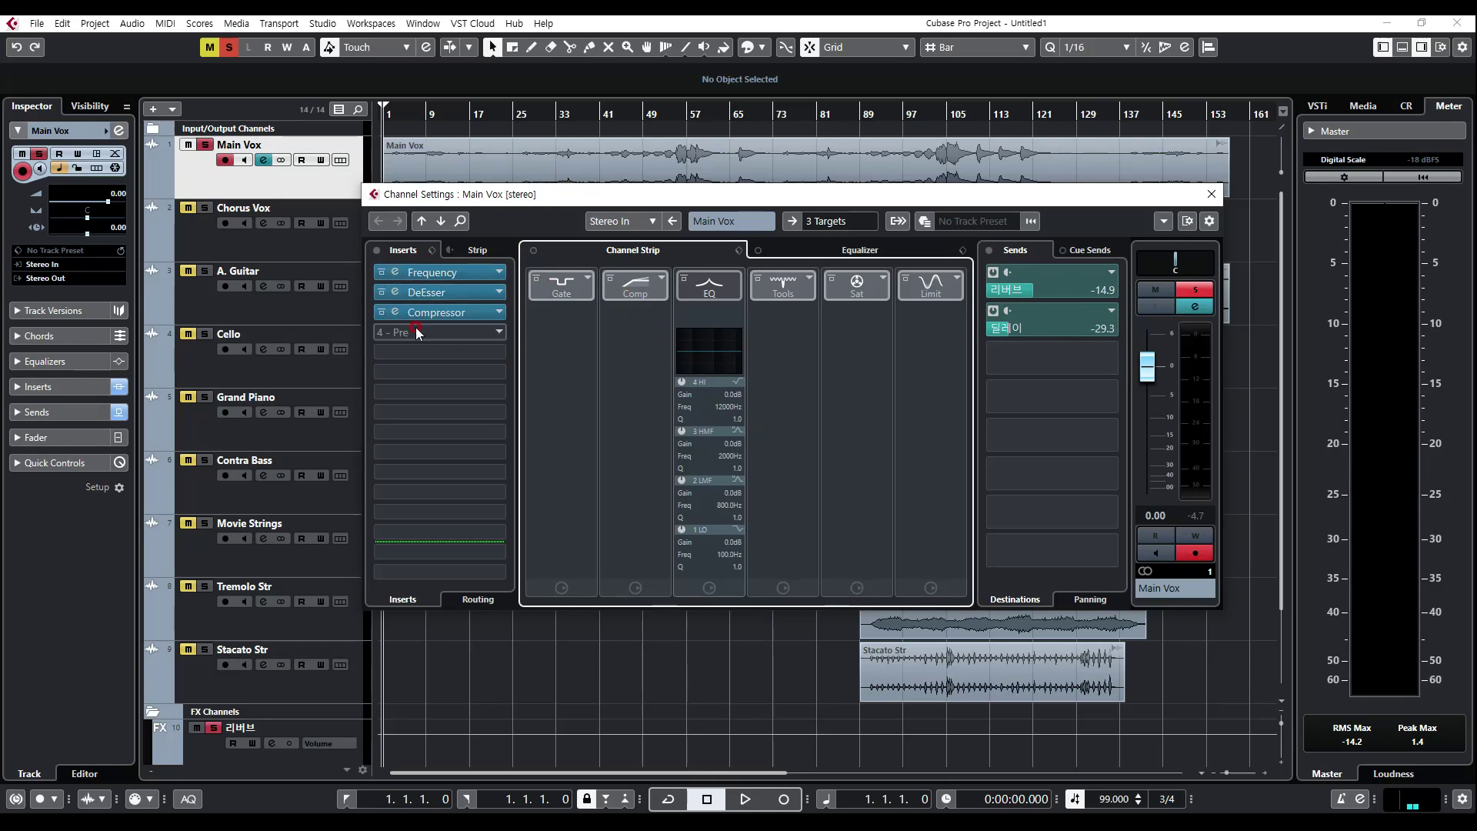
click(847, 250)
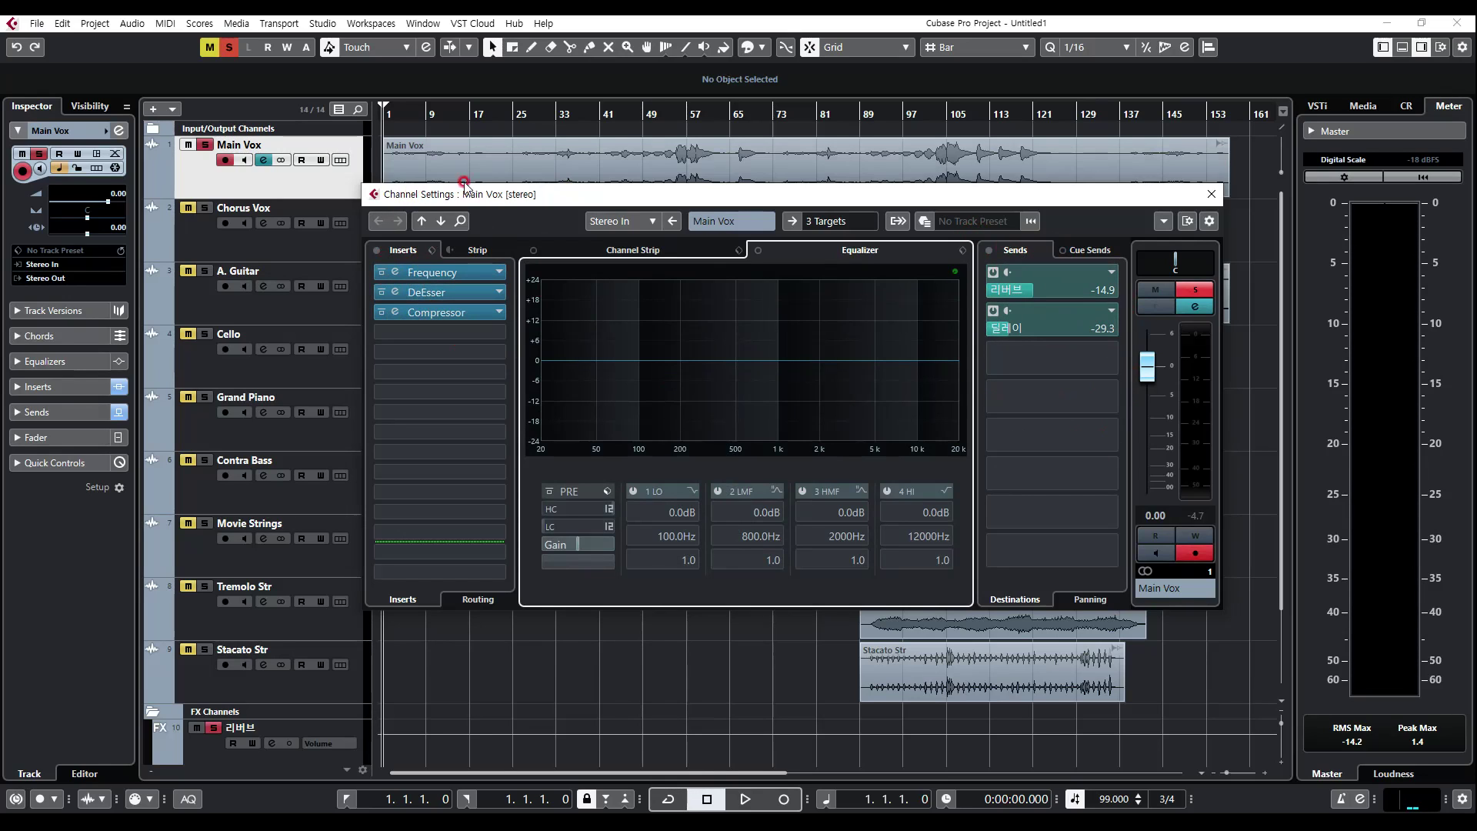
click(701, 252)
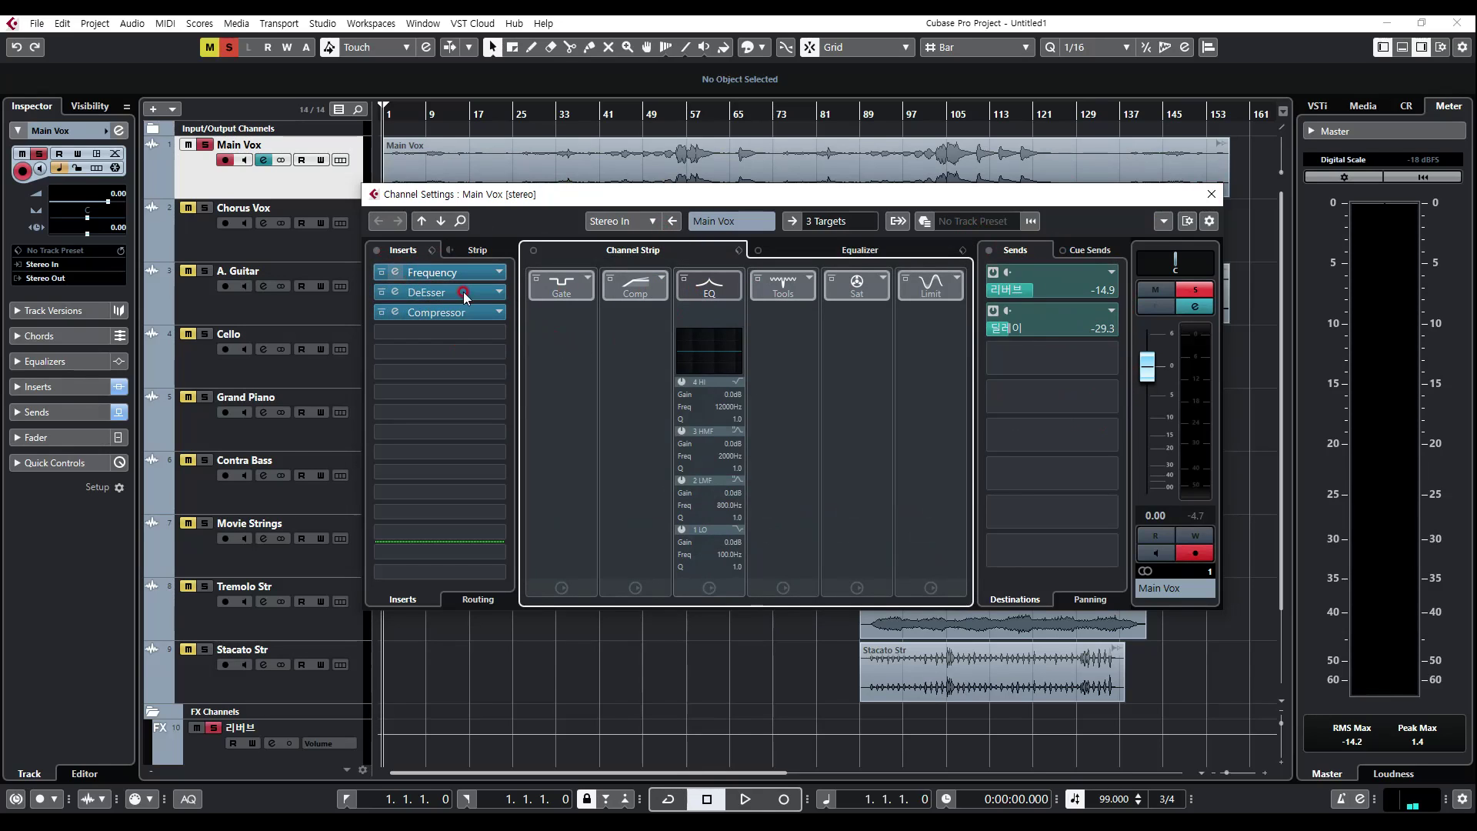
Step: Bypass the Compressor insert of Main Vox and load the Compressor module in the channel strip with a ratio of 4
click(384, 312)
click(654, 293)
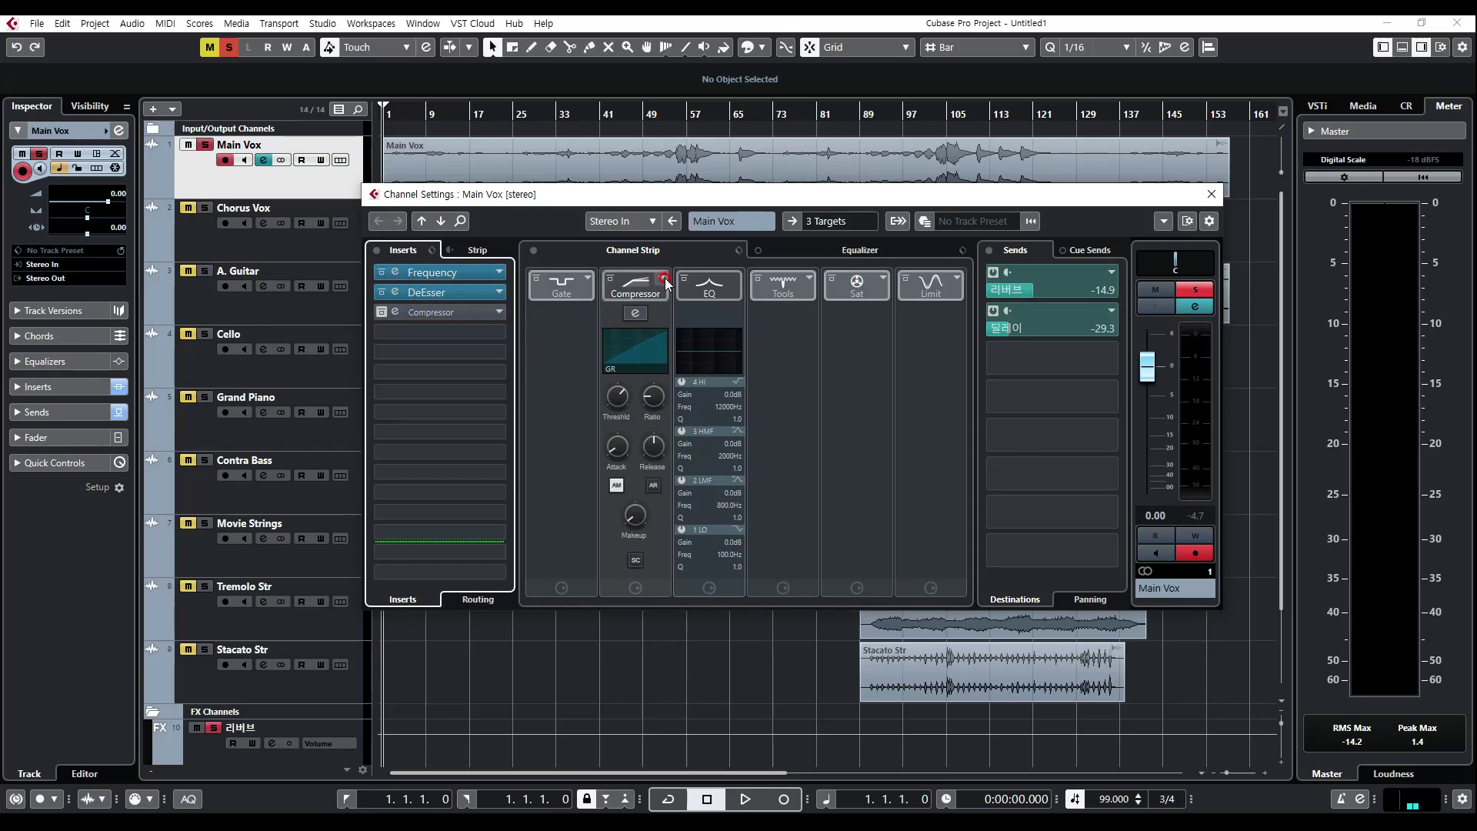
click(661, 278)
click(712, 311)
click(650, 414)
double_click(654, 417)
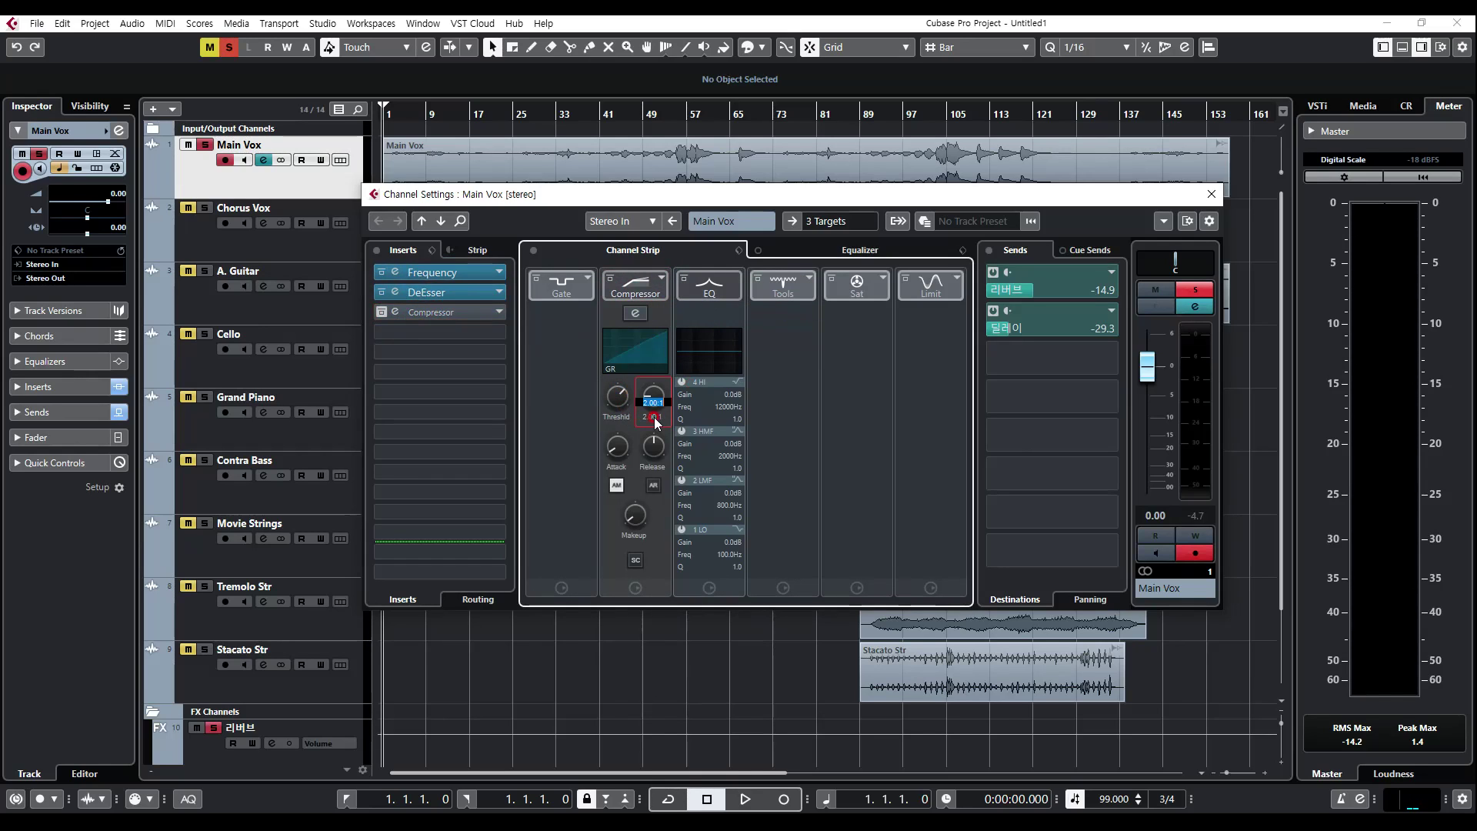
text(4)
key(Return)
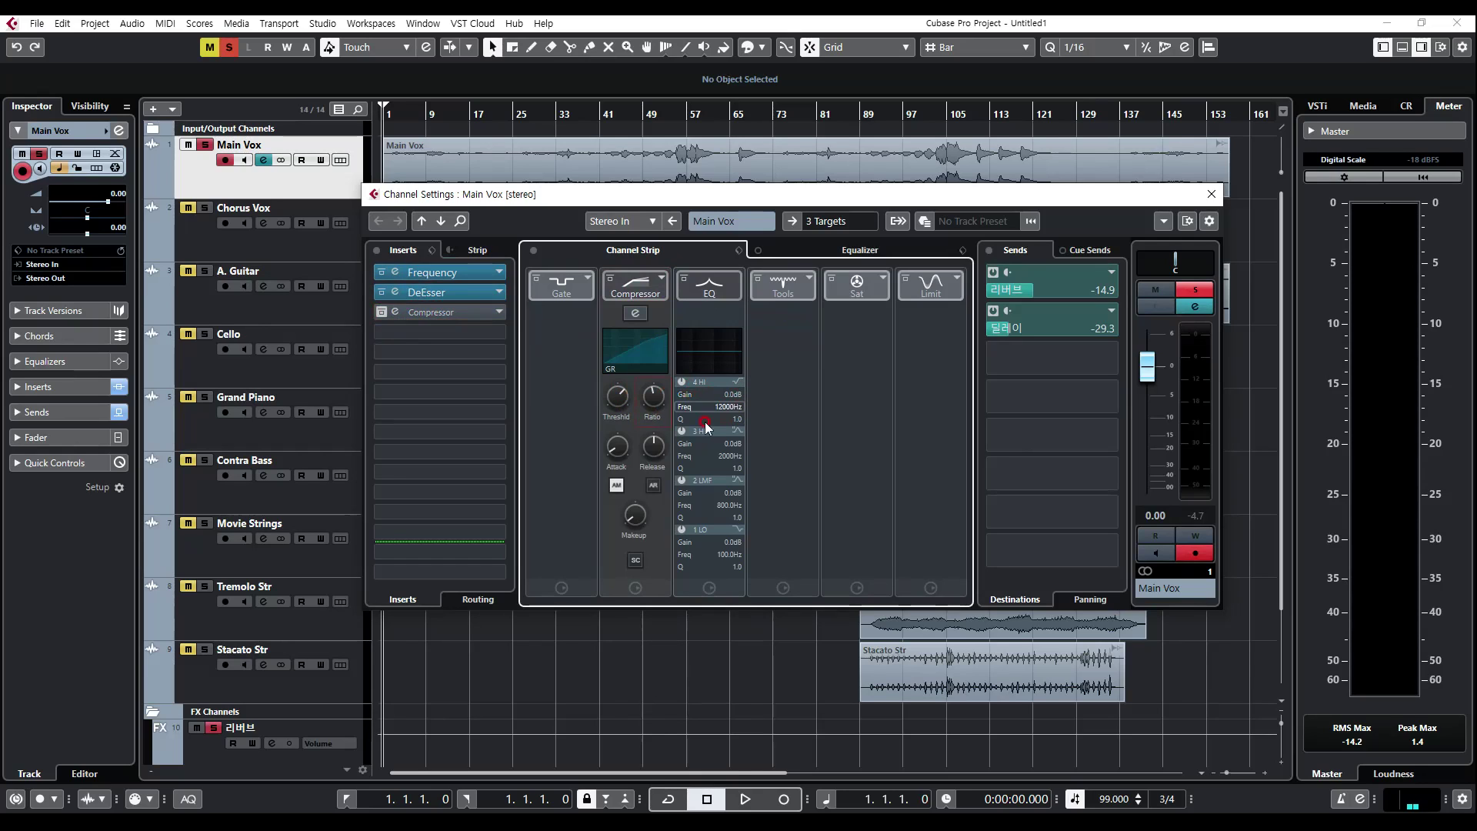
Step: Load the Limiter module and the DeEsser tool in the Main Vox channel strip
click(936, 293)
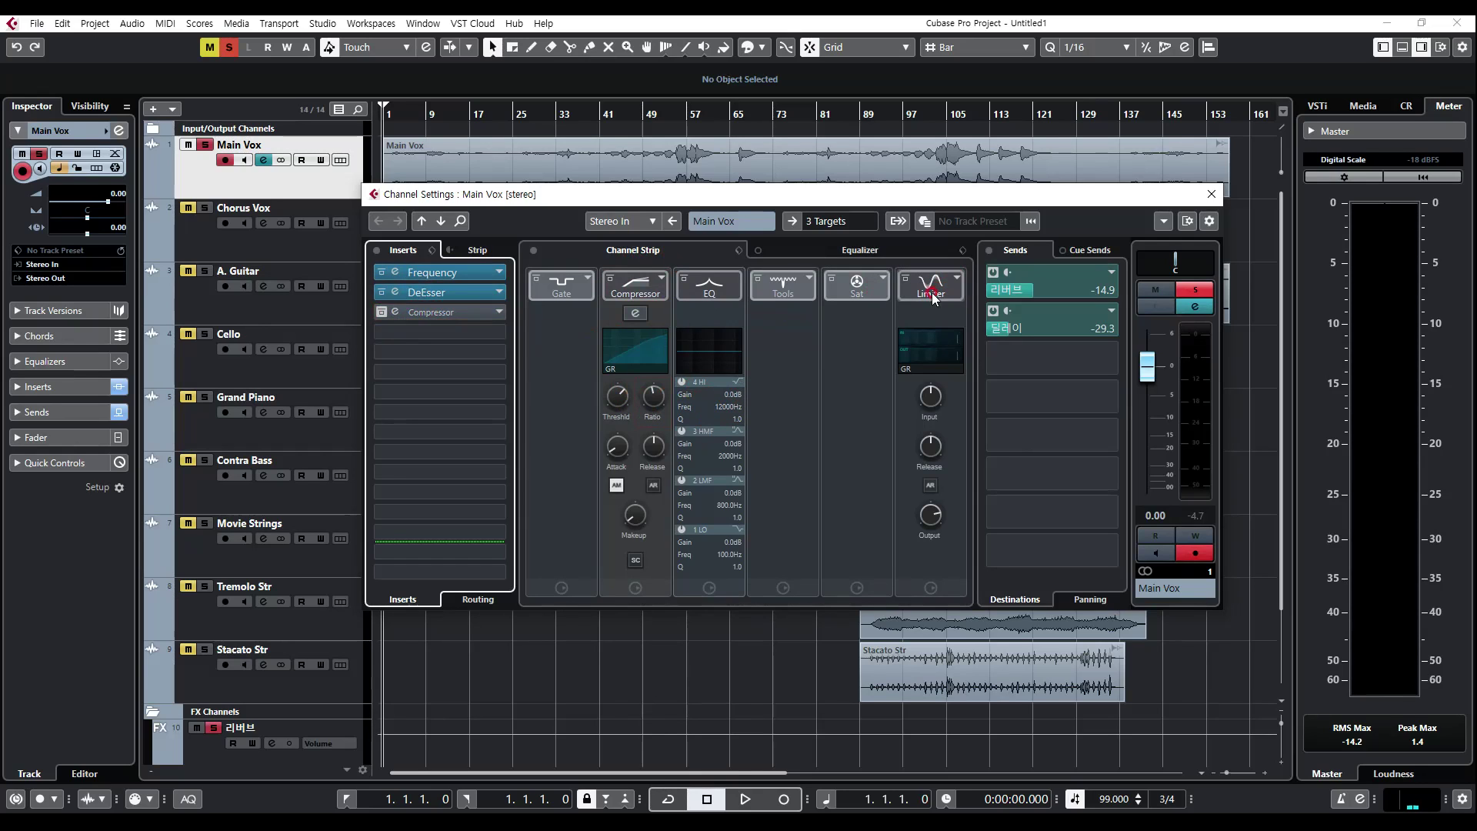
click(808, 278)
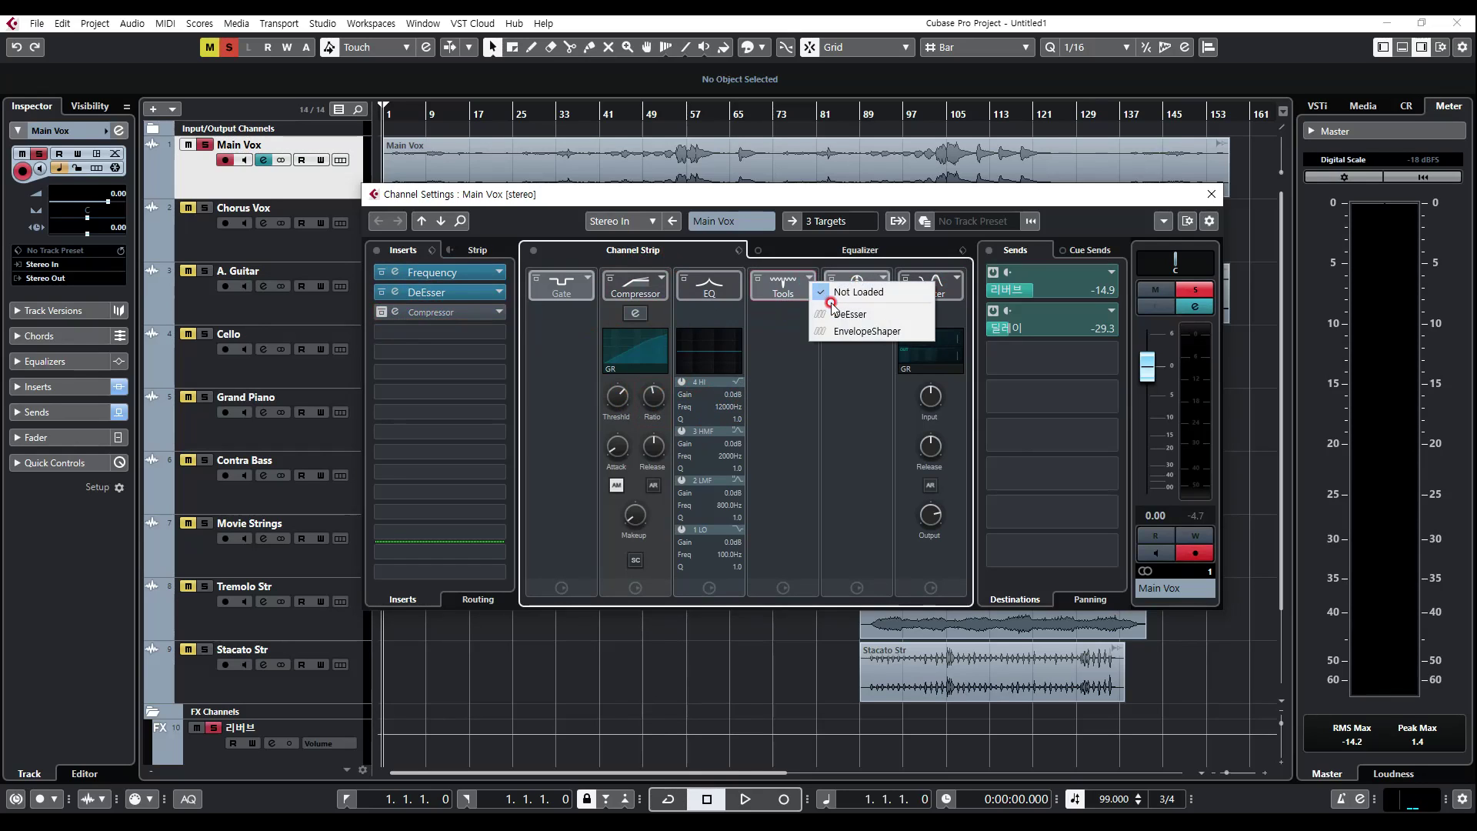
click(849, 314)
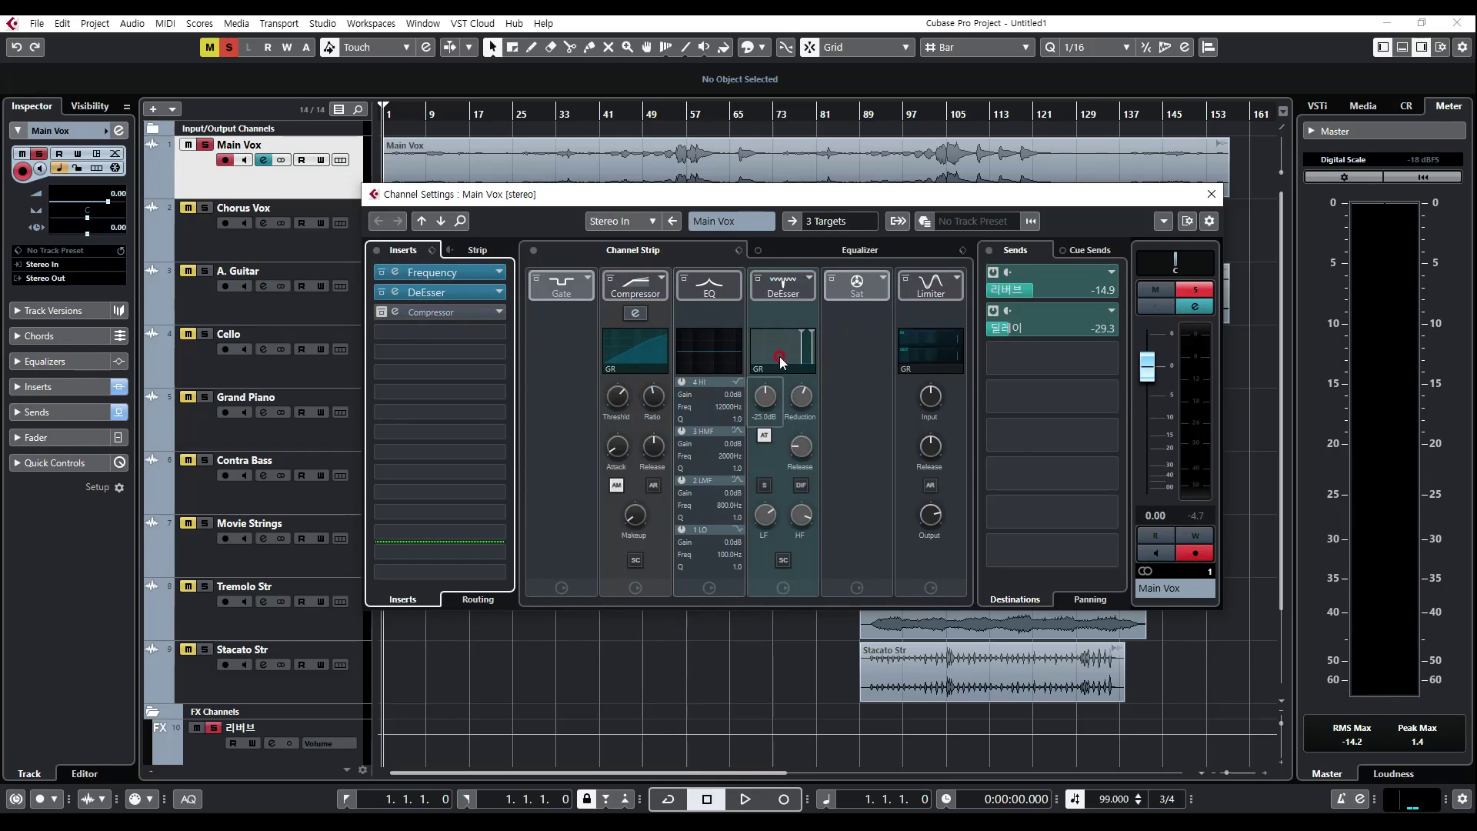
Step: Activate the strip's Compressor, DeEsser, Limiter and EQ, re-enable the Compressor insert, and close the Main Vox channel settings
click(610, 279)
click(758, 279)
click(905, 279)
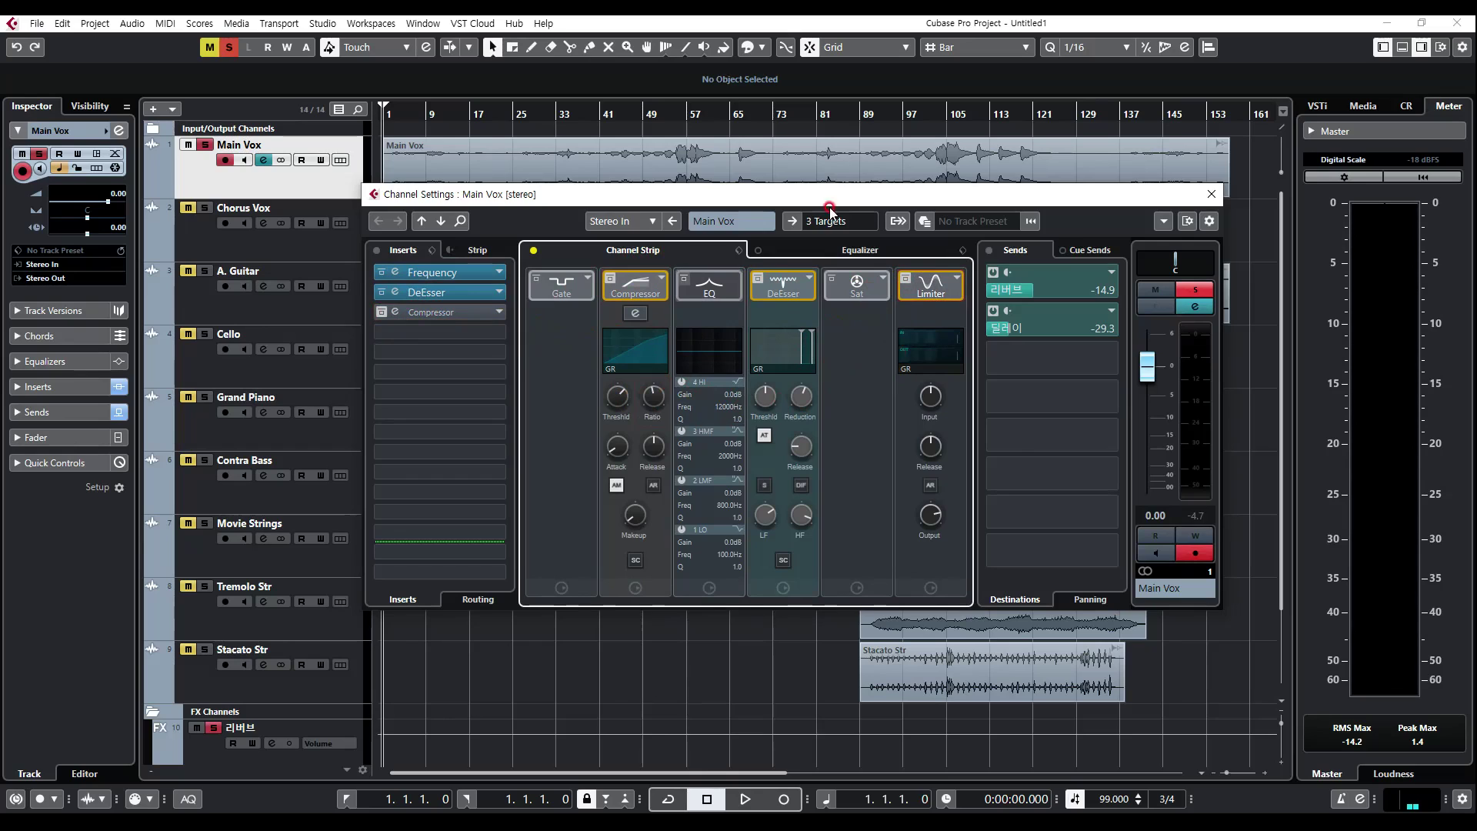
click(684, 279)
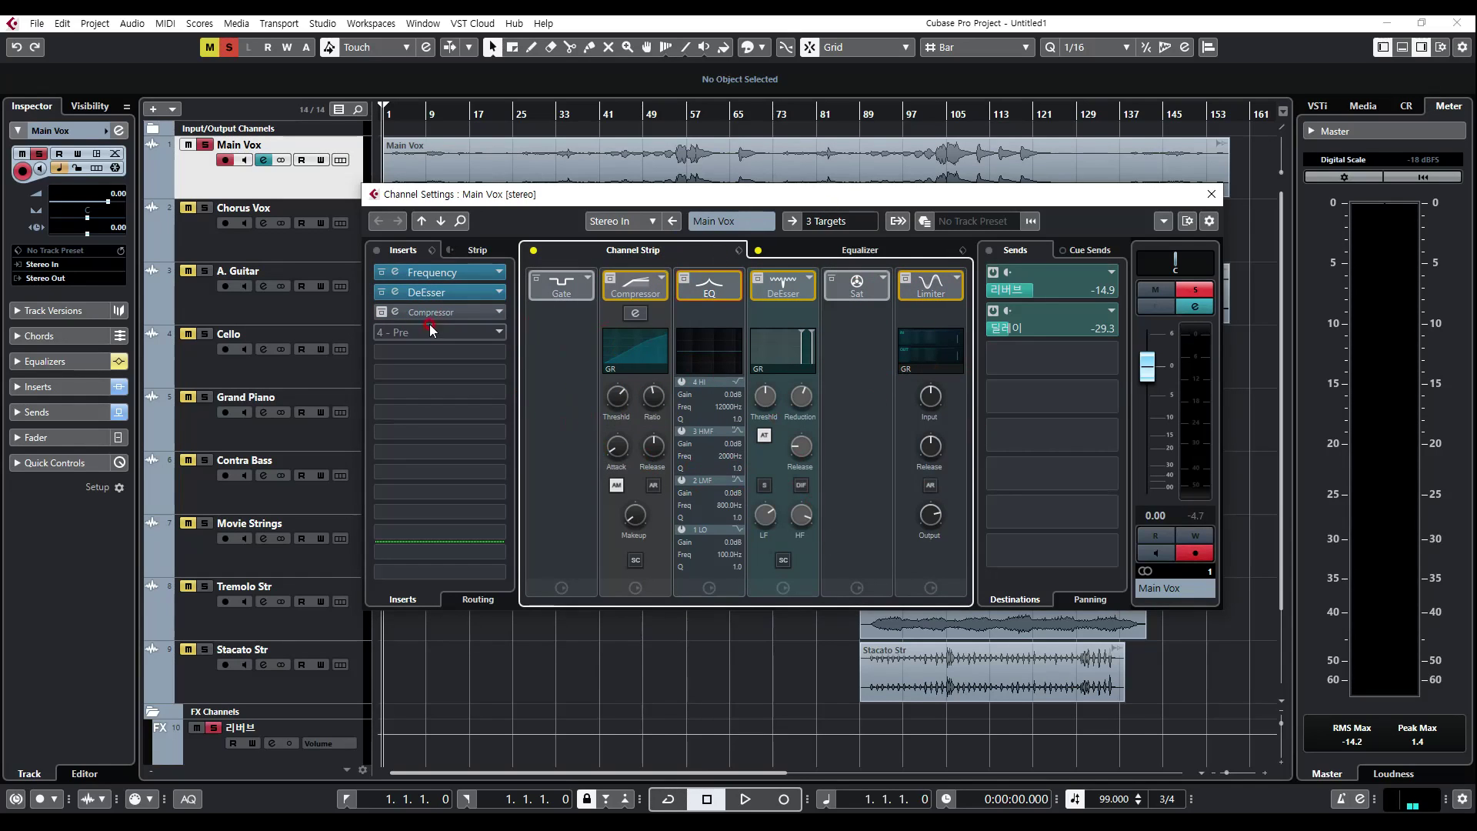
click(382, 312)
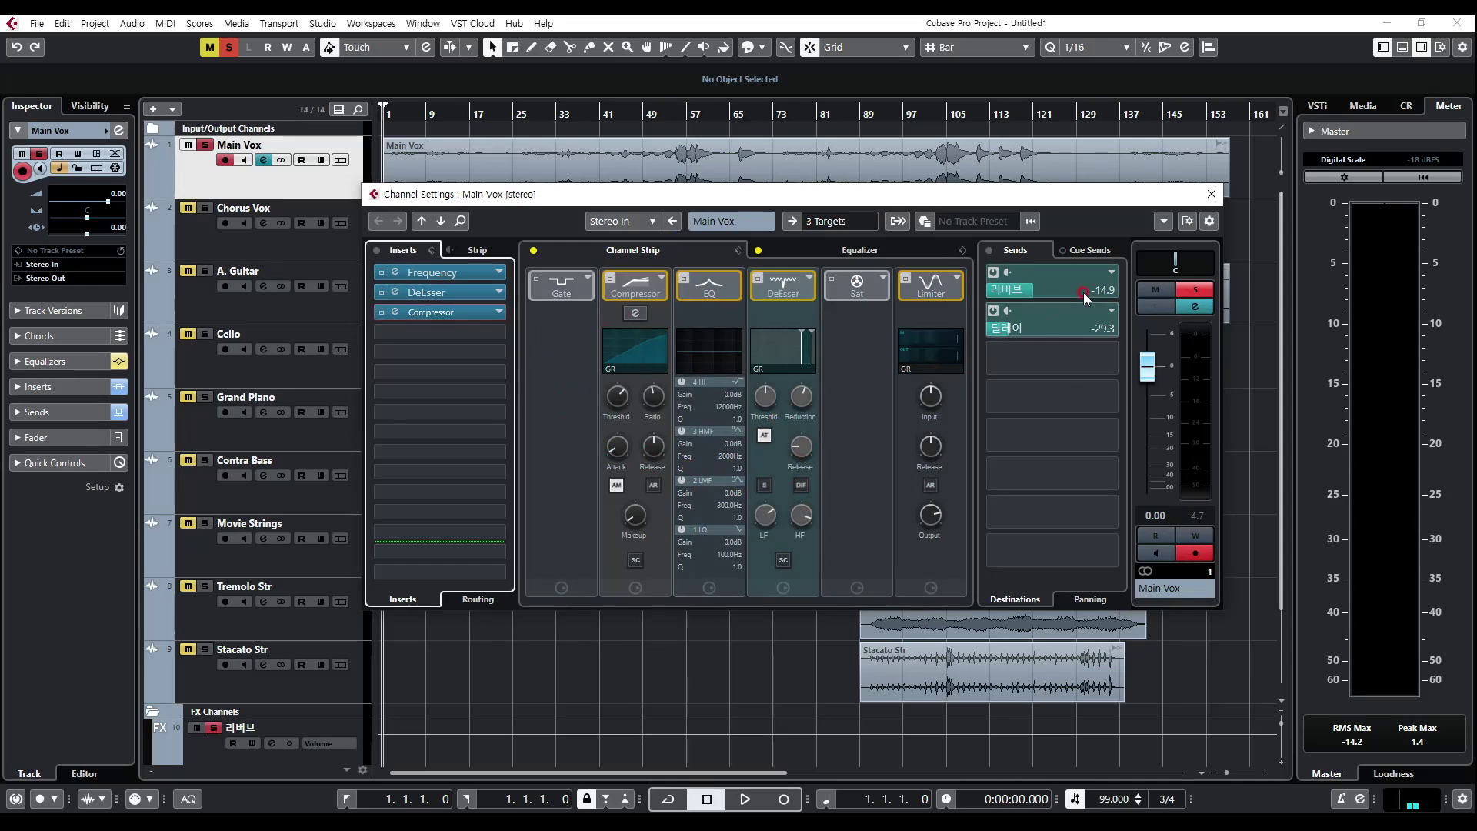
click(1211, 194)
Step: Solo the Chorus Vox track instead of Main Vox and open its channel settings
click(256, 244)
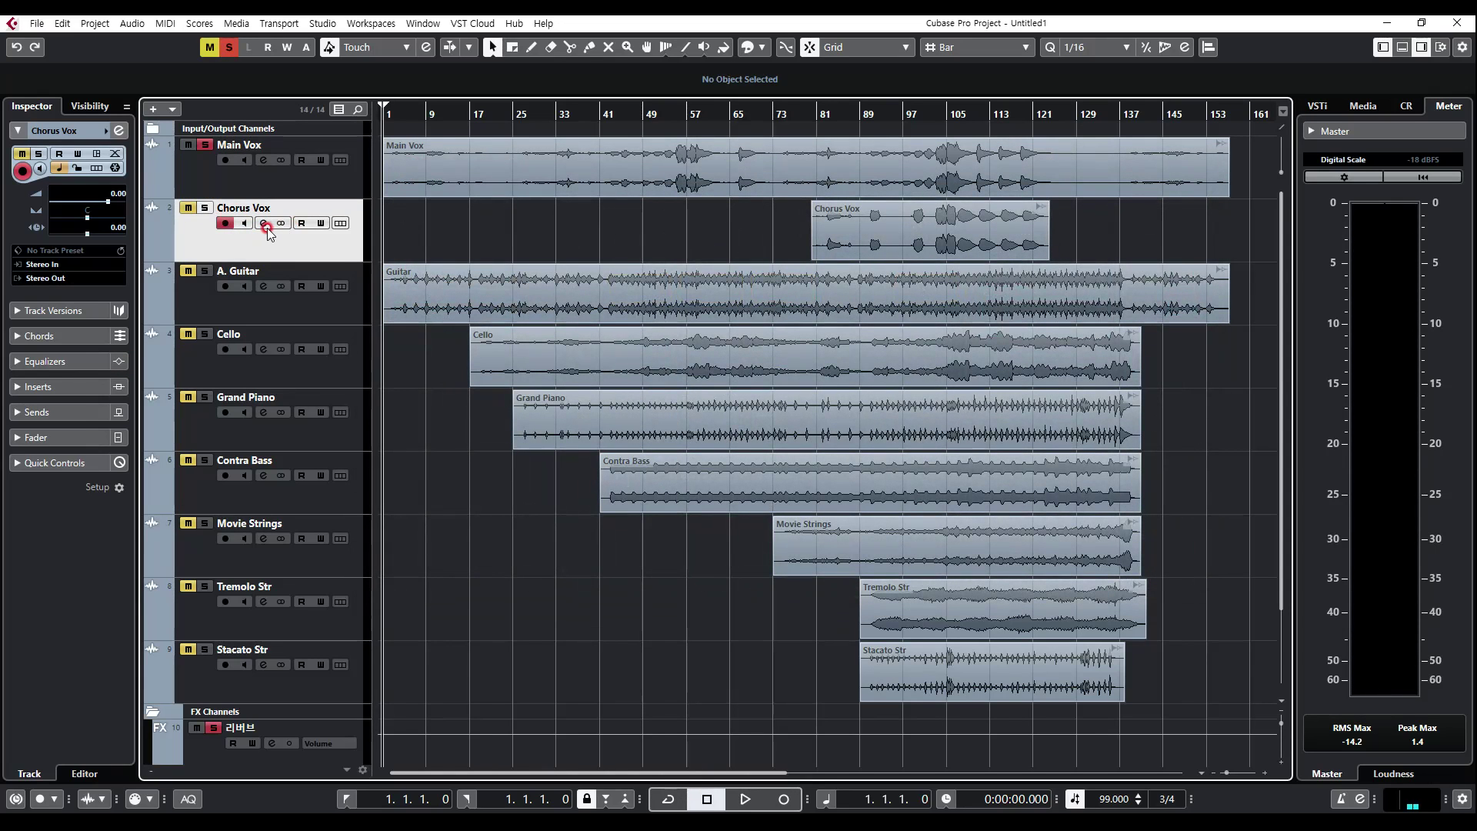
click(206, 208)
click(204, 145)
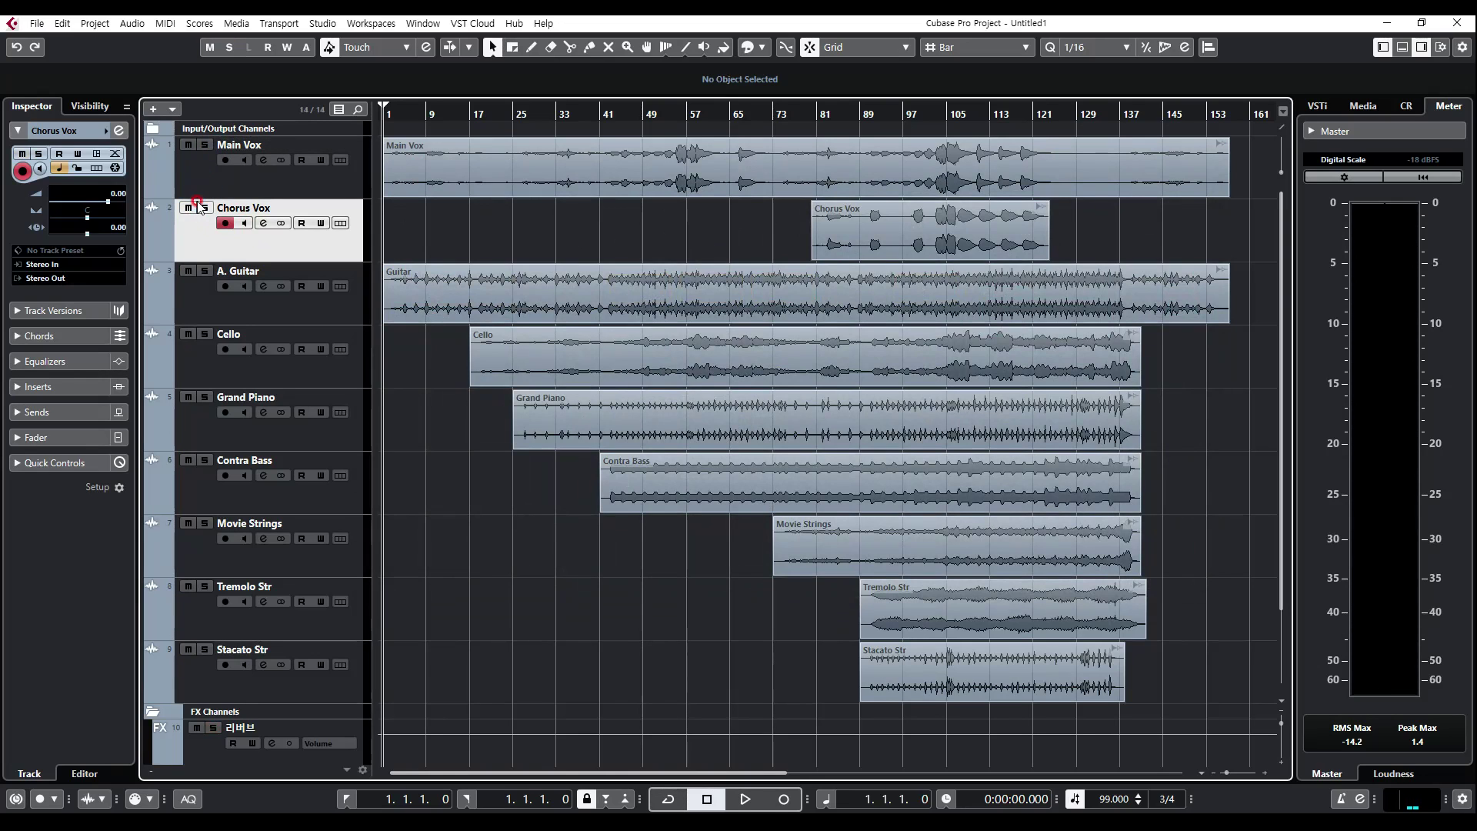
click(264, 223)
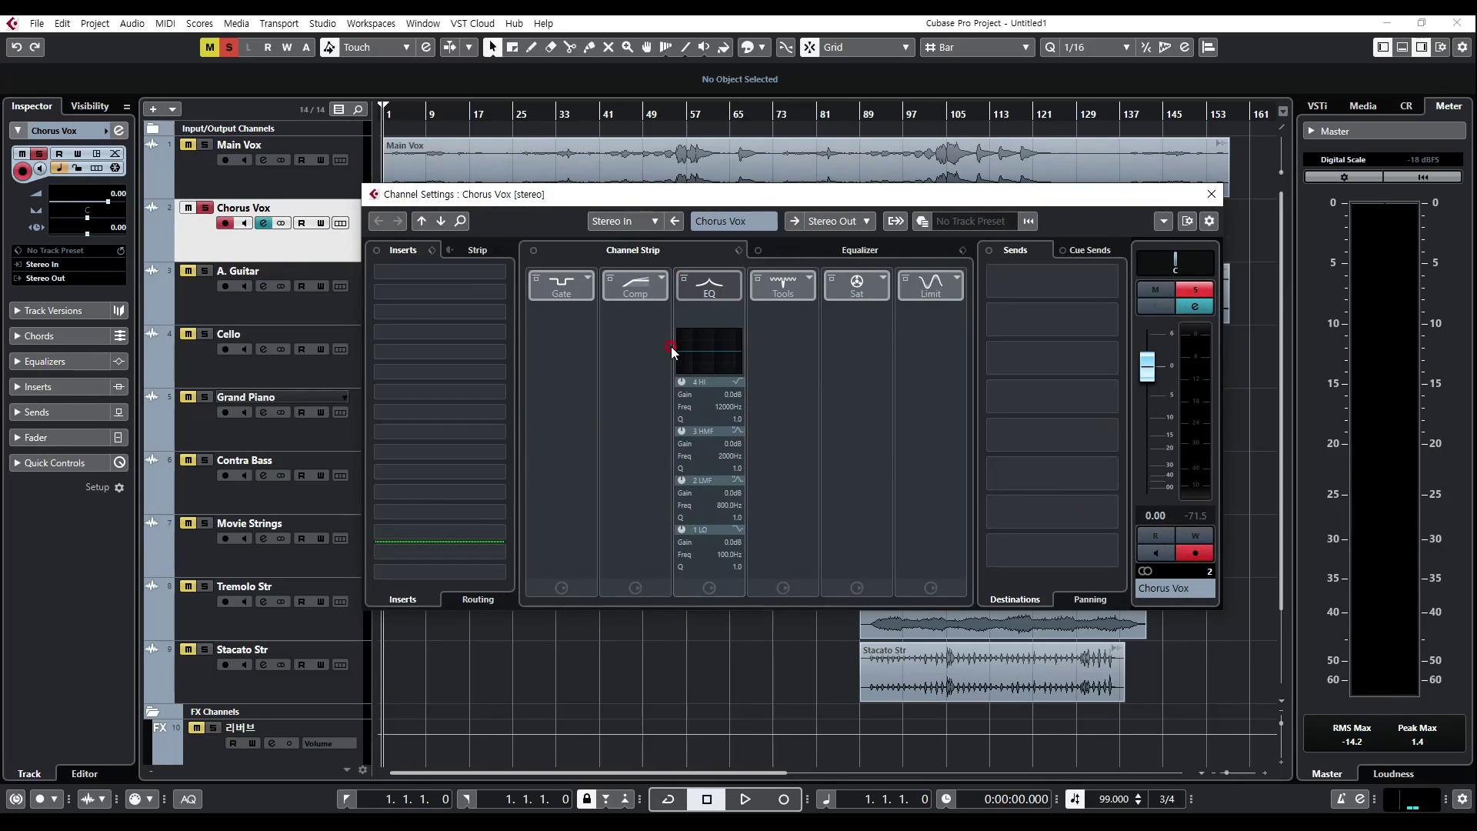
Step: Open the FX chain presets for the Chorus Vox inserts and clear the vocal search filter to browse all presets
click(434, 251)
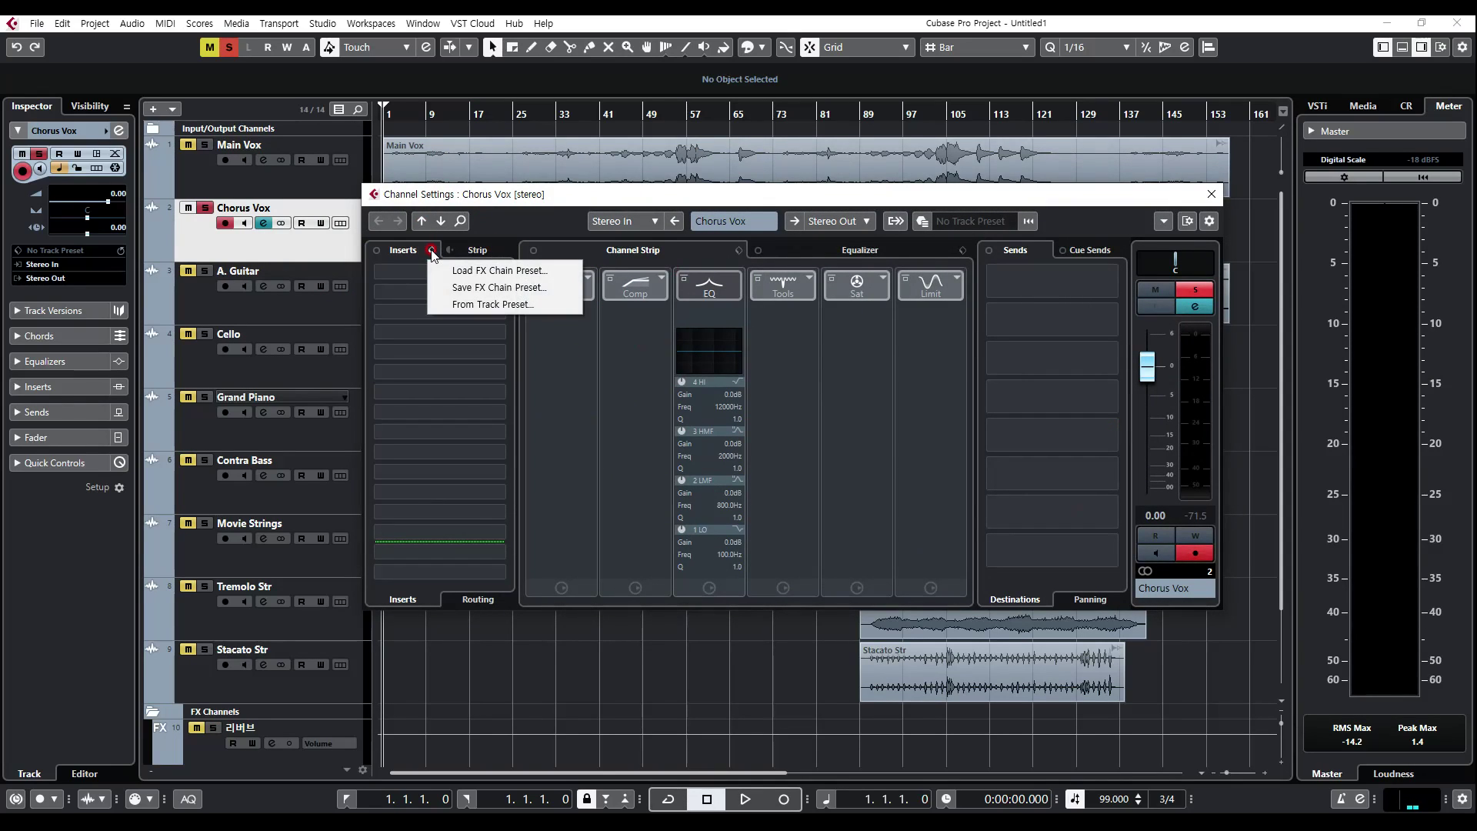
click(432, 251)
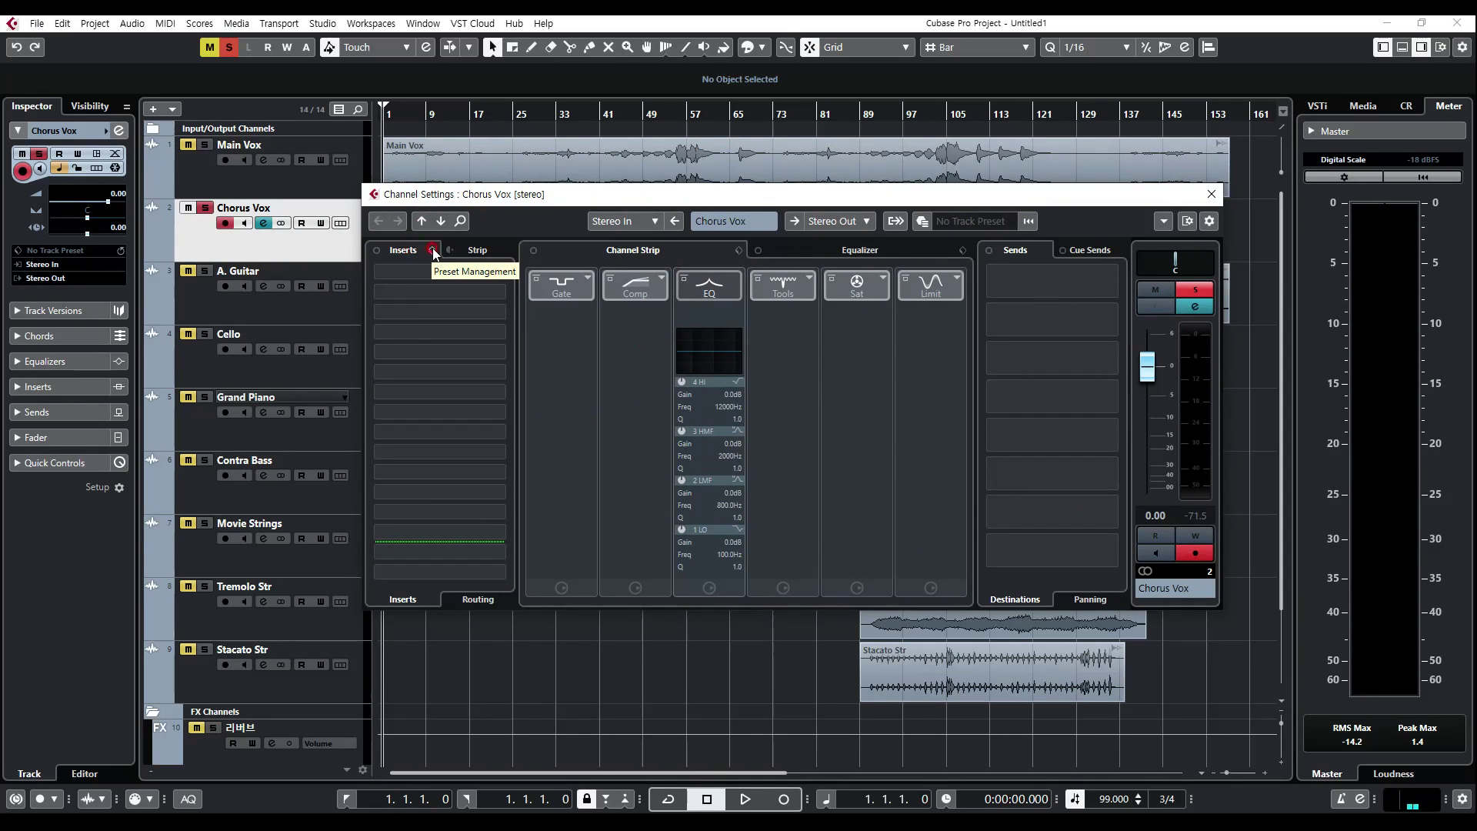
click(432, 251)
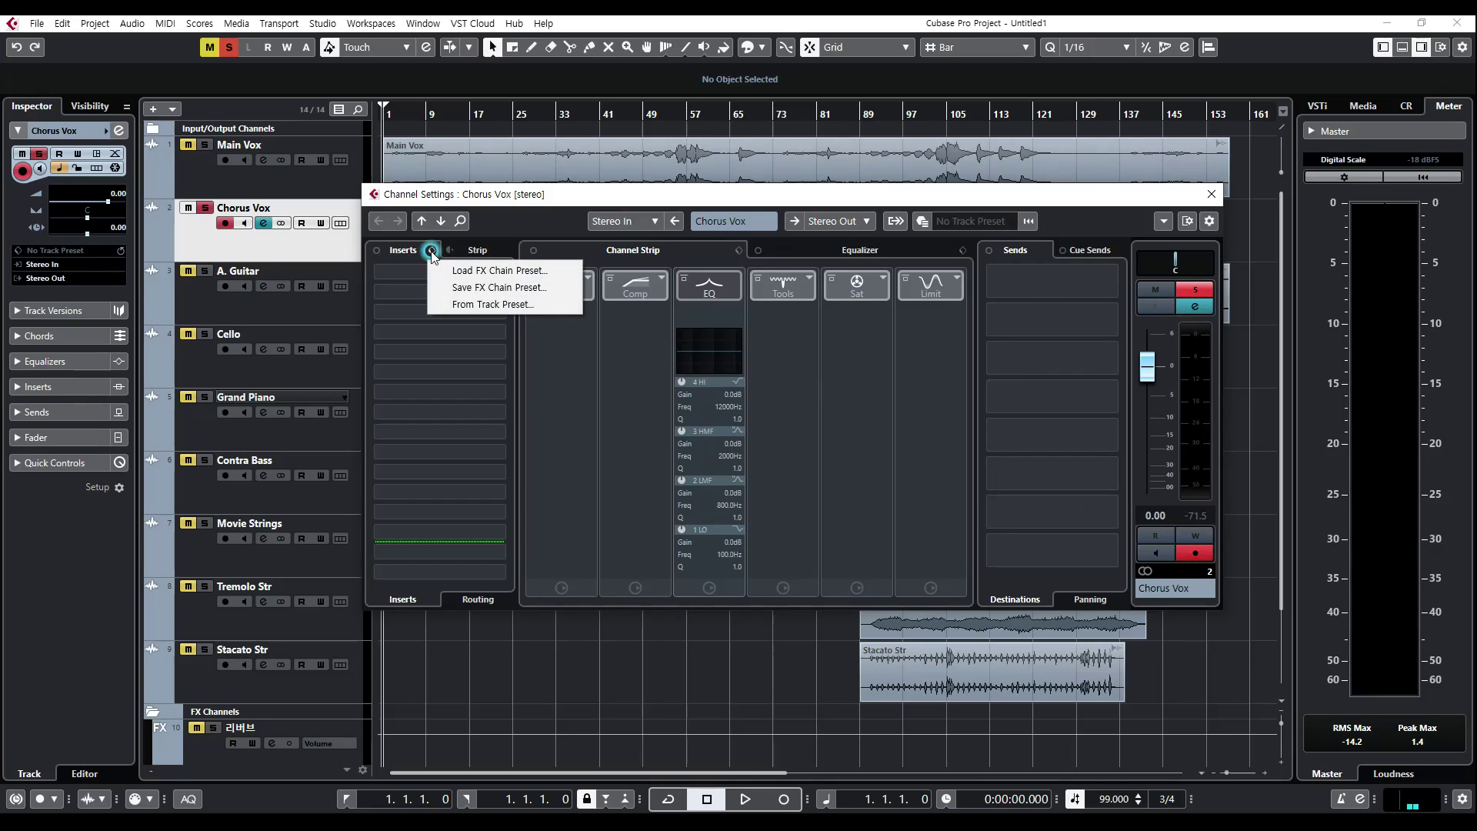
click(462, 271)
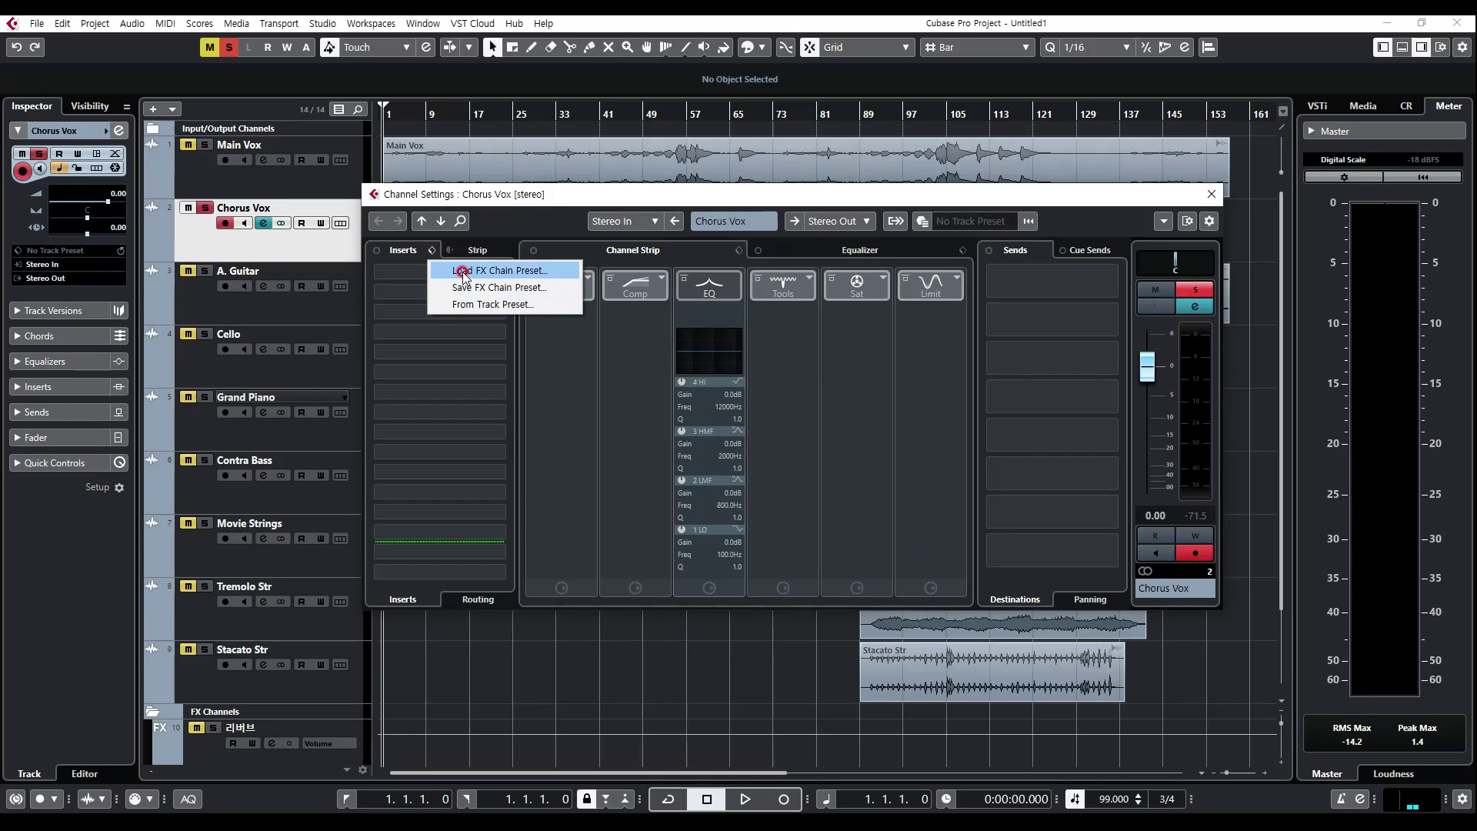
click(518, 274)
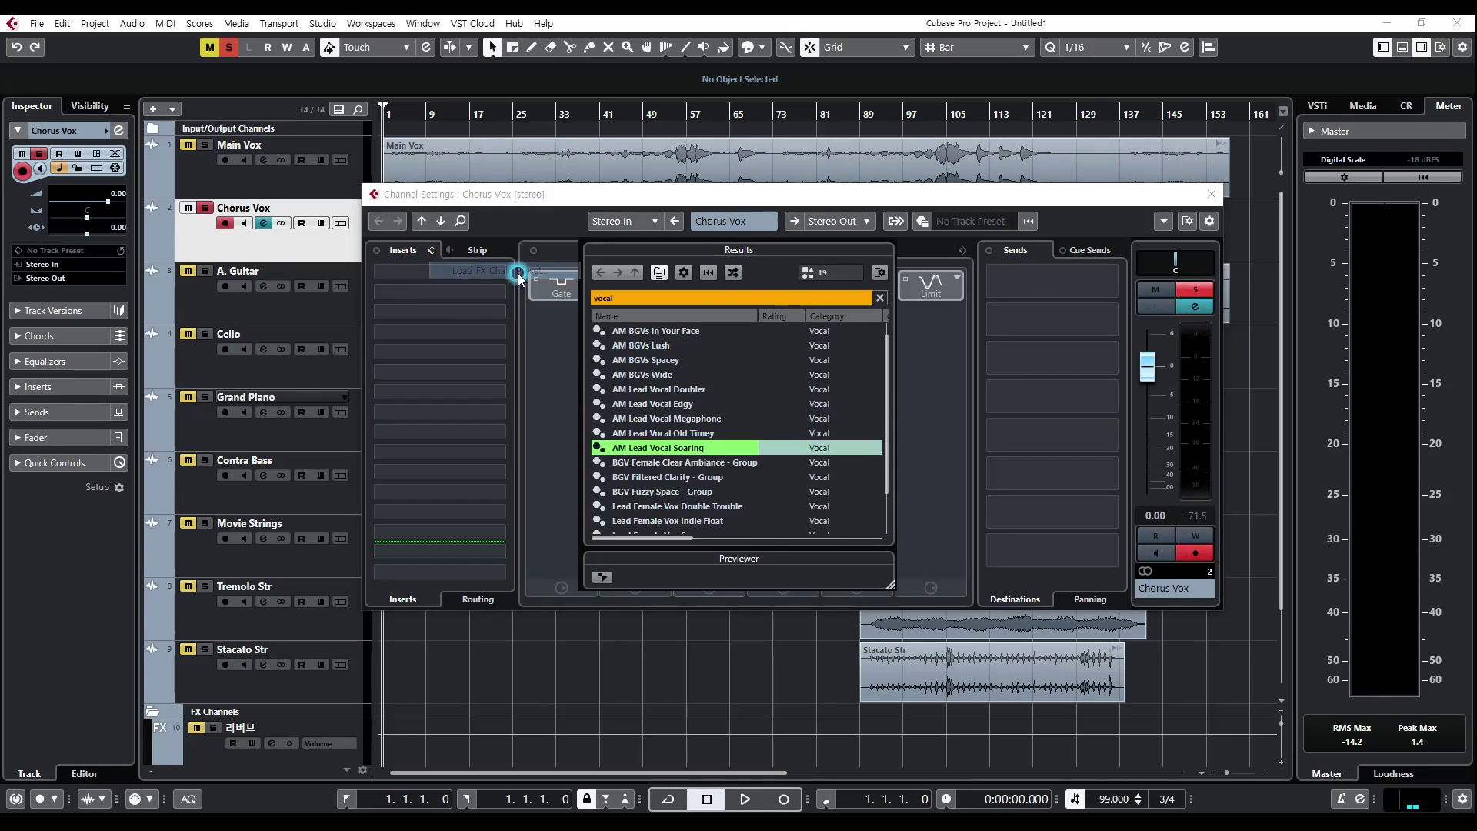
scroll(683, 434, up, 1)
click(636, 299)
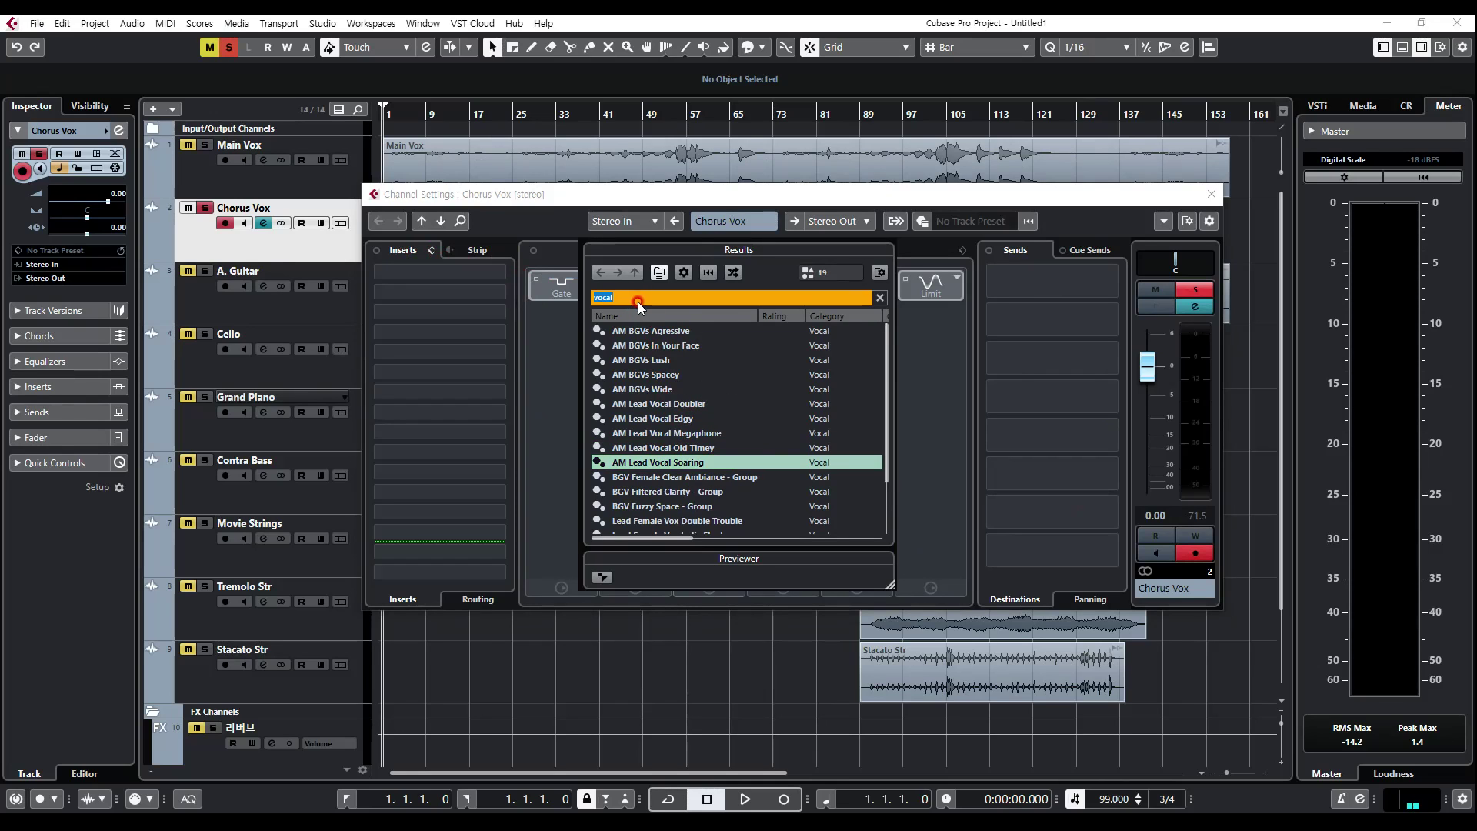
key(BackSpace)
scroll(712, 423, up, 3)
scroll(759, 437, down, 2)
scroll(761, 439, down, 20)
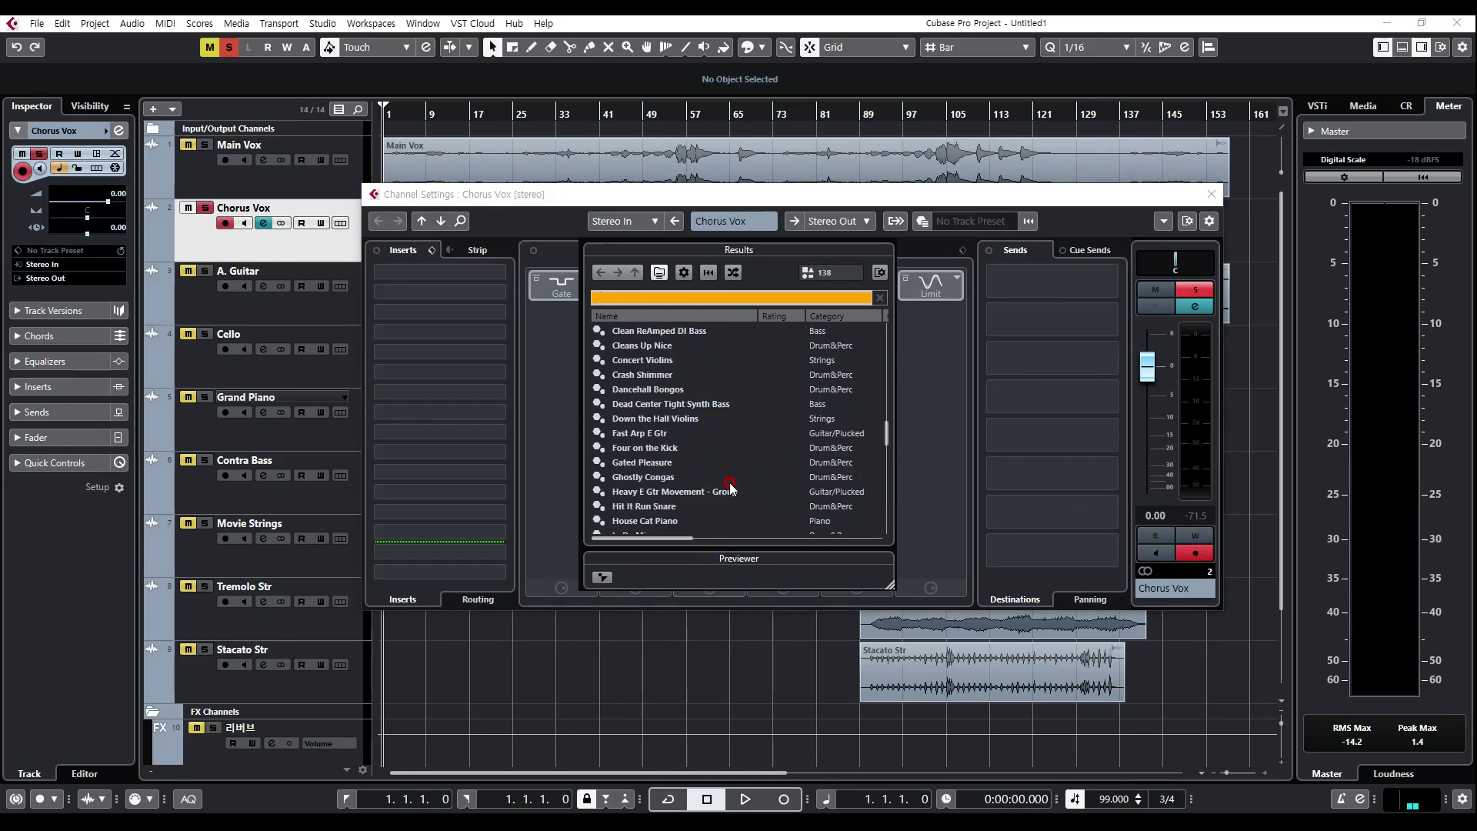
Step: Sort the FX chain presets by category in descending order so the Vocal presets come first
click(818, 315)
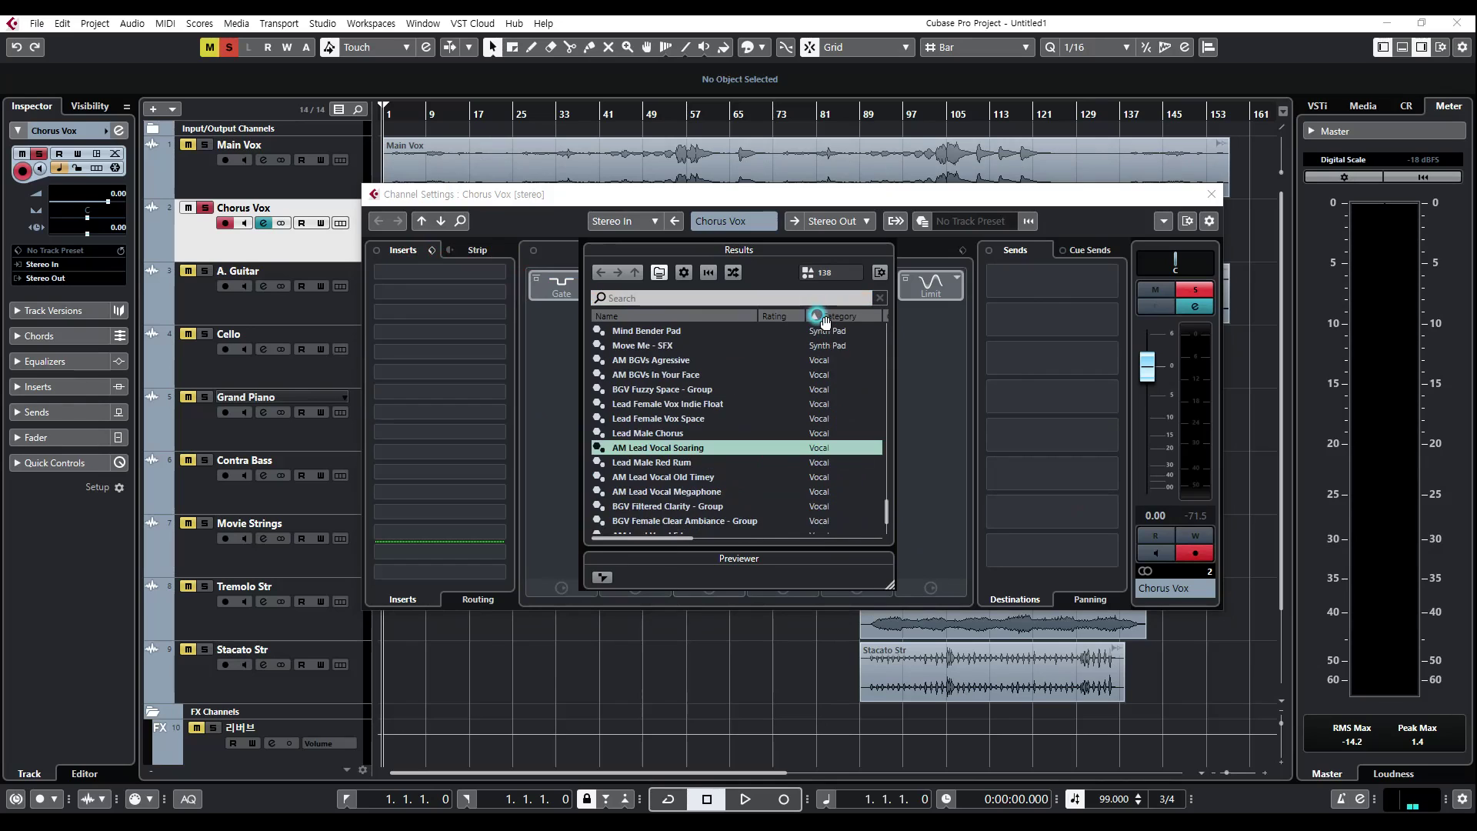
scroll(810, 437, up, 1)
scroll(808, 437, down, 10)
scroll(808, 433, up, 10)
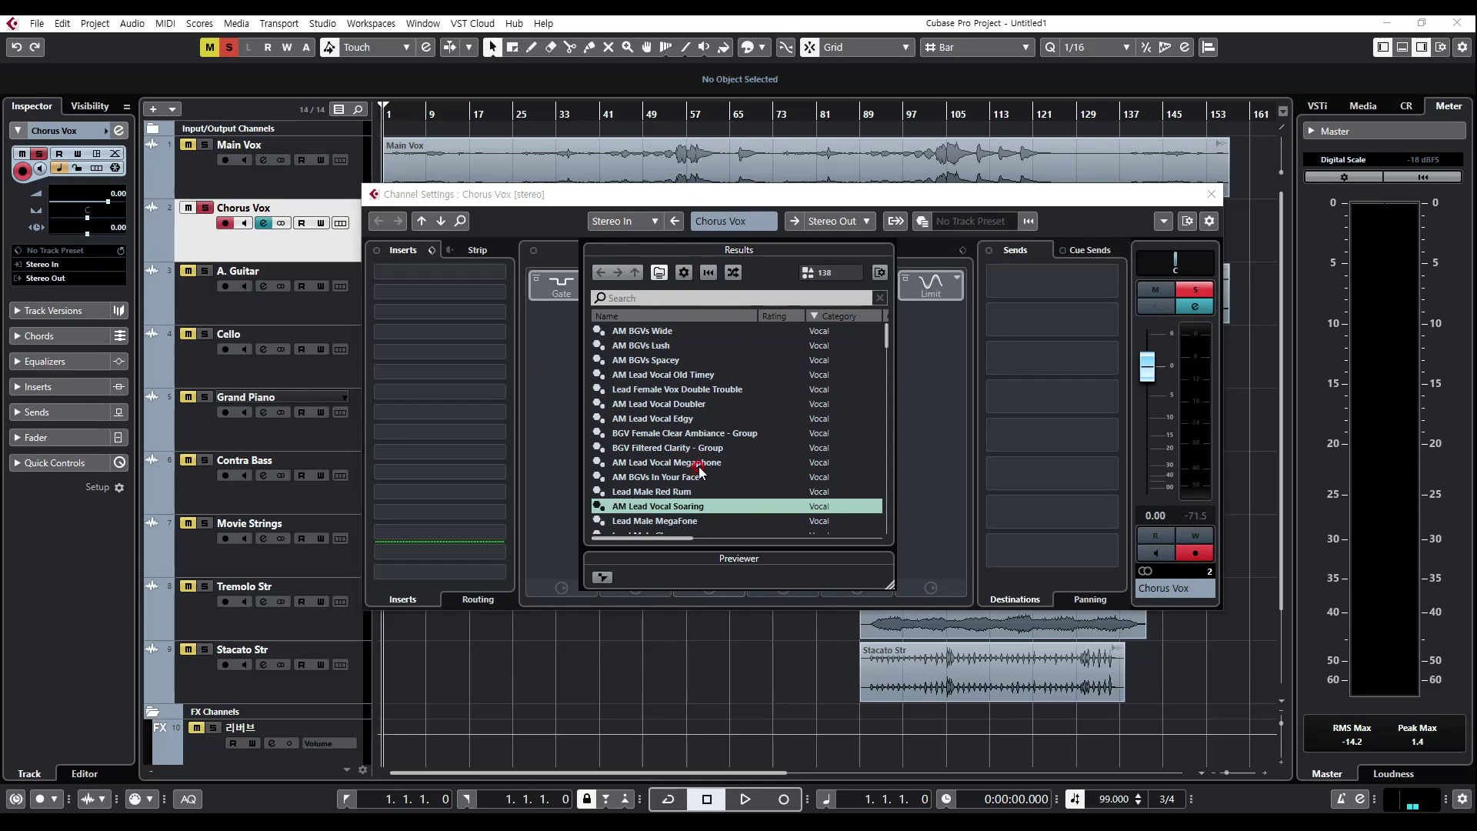
scroll(689, 462, down, 1)
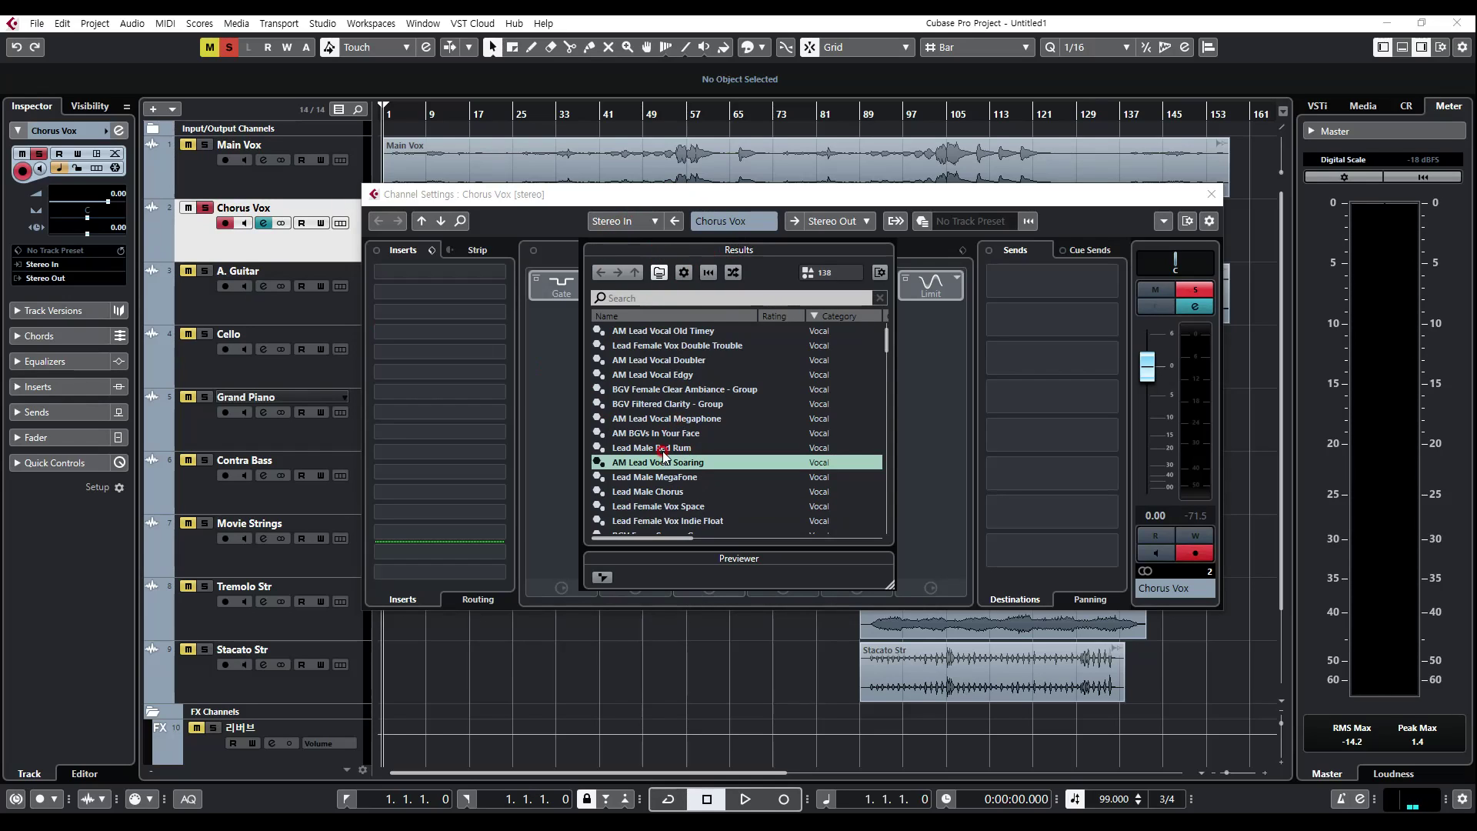
Step: Try the presets Lead Male Red Rum, AM Lead Vocal Edgy, AM BGVs Agressive, Lead Female Vox Indie Float and BGV Fuzzy Space - Group on Chorus Vox
click(663, 449)
scroll(666, 452, up, 1)
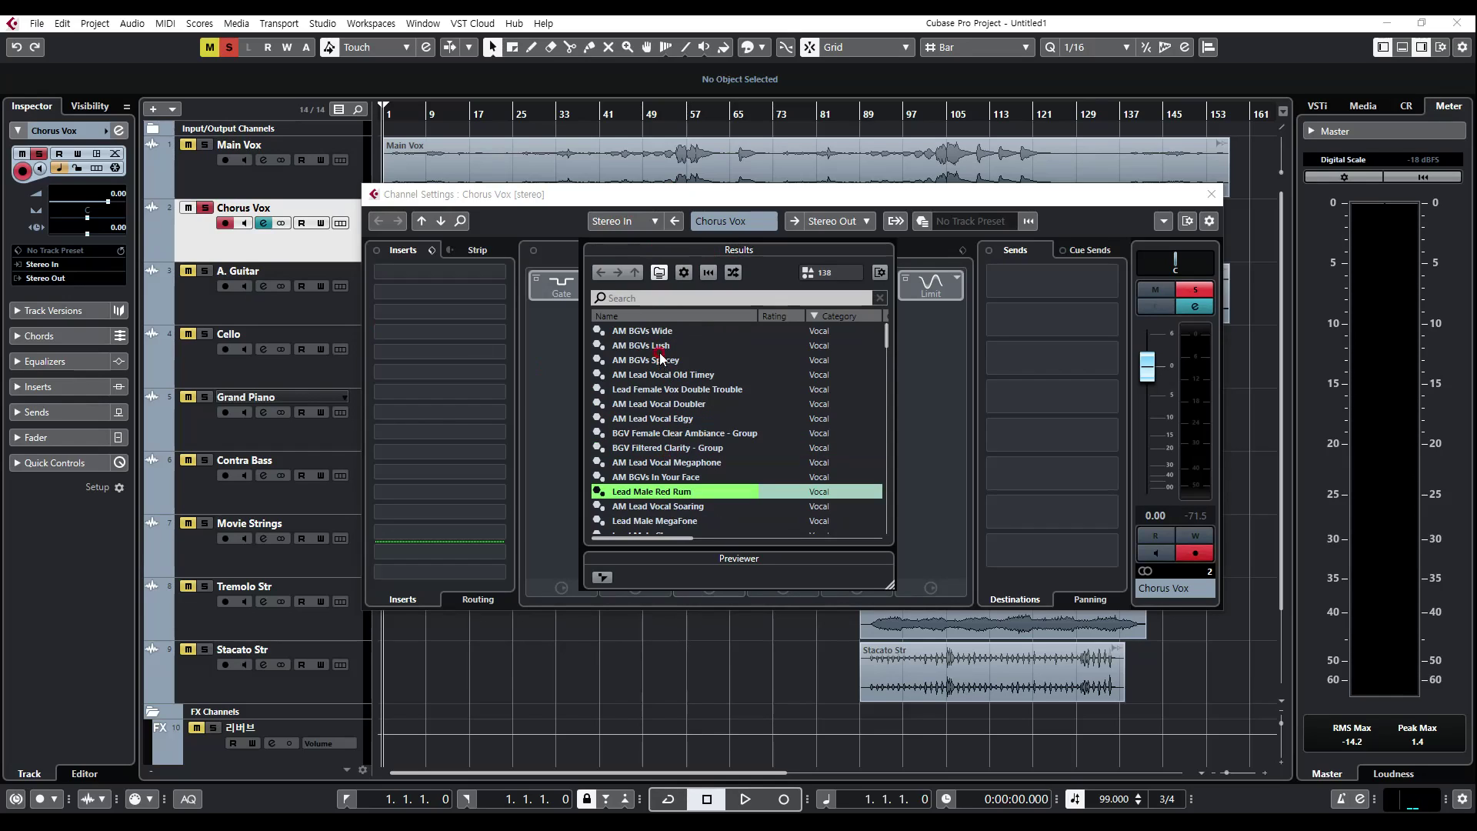
click(665, 420)
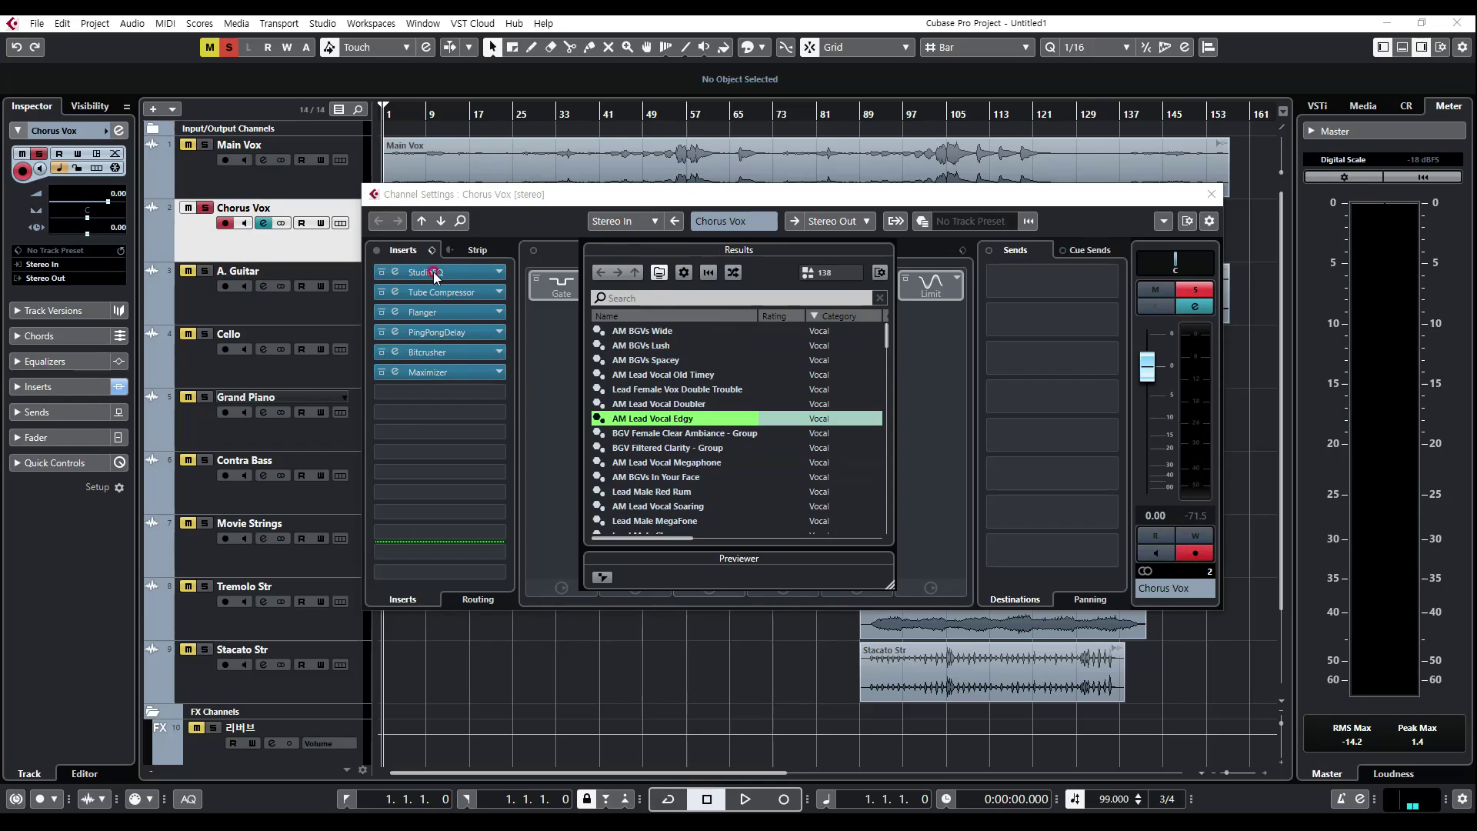
scroll(684, 451, down, 1)
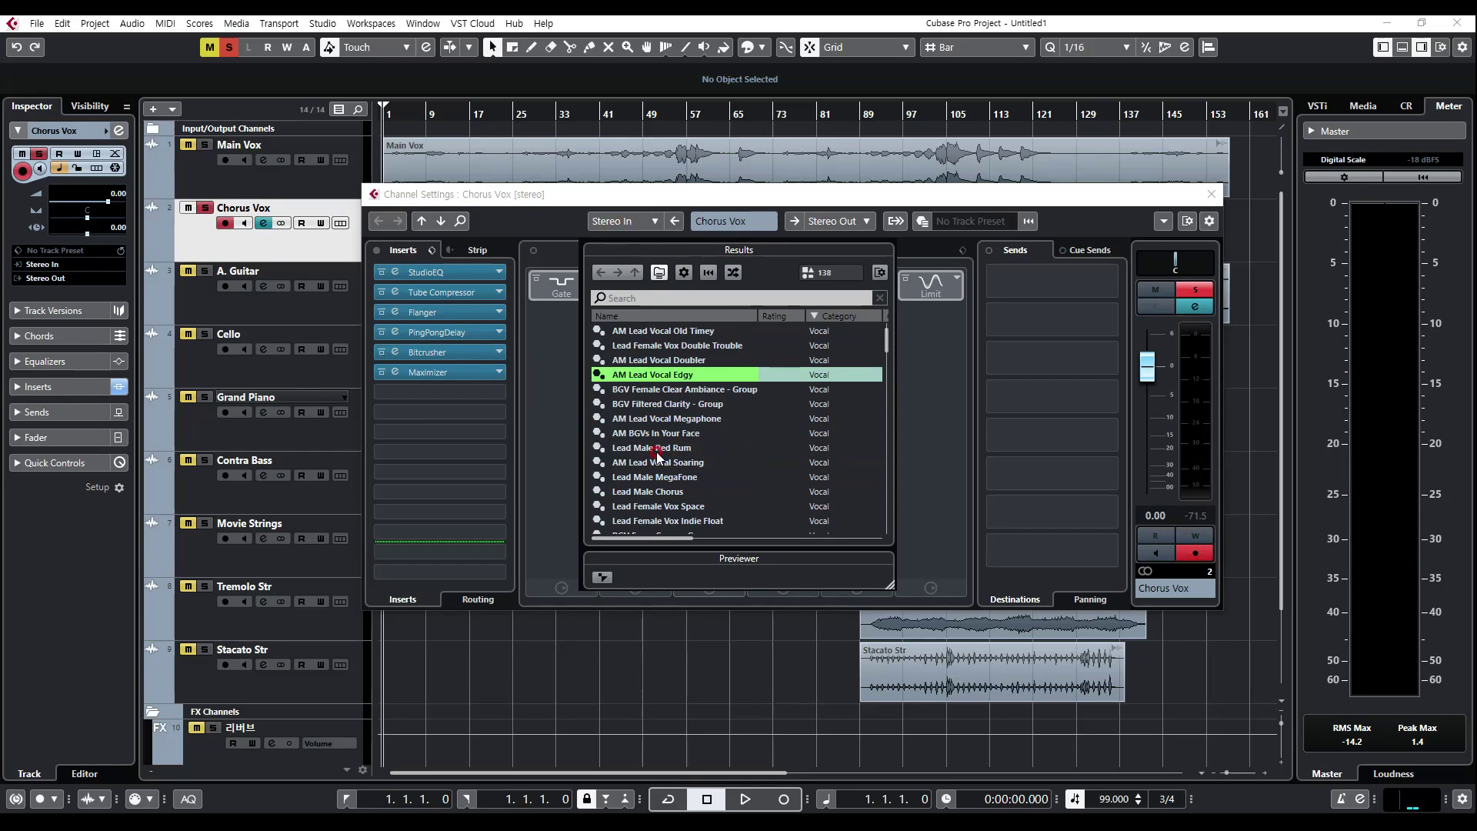
scroll(655, 501, down, 3)
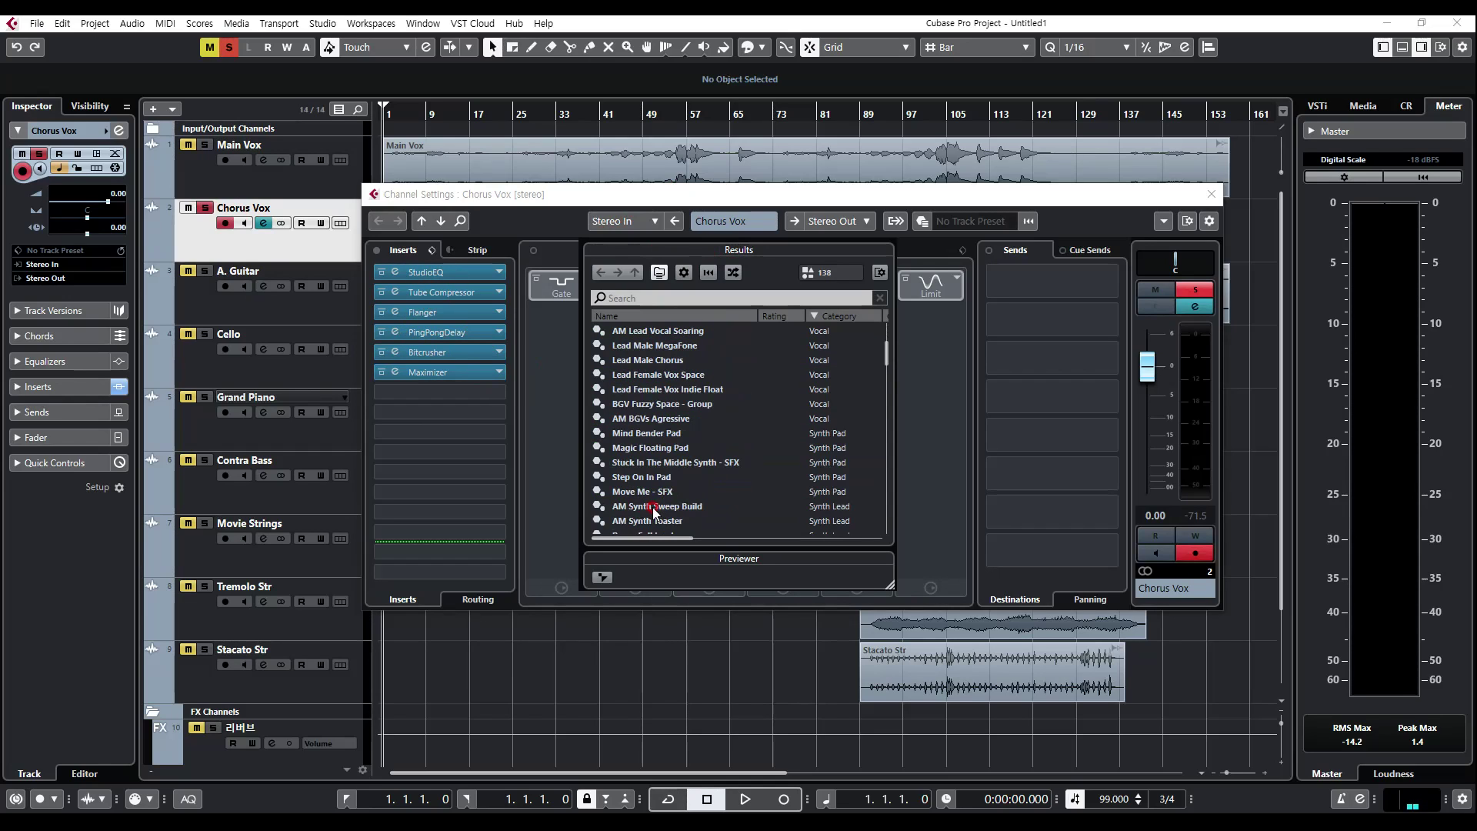
click(660, 420)
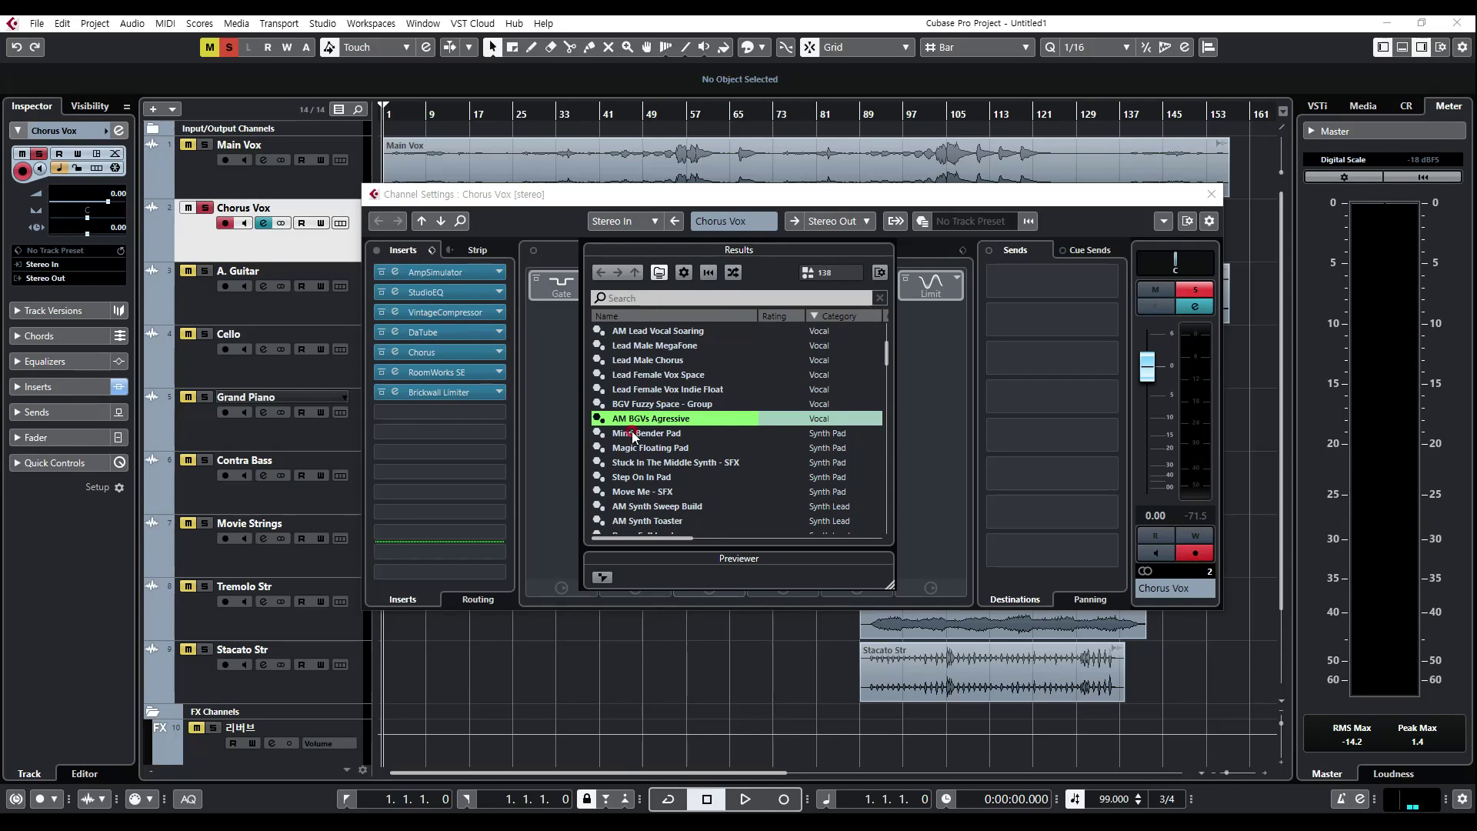
click(674, 390)
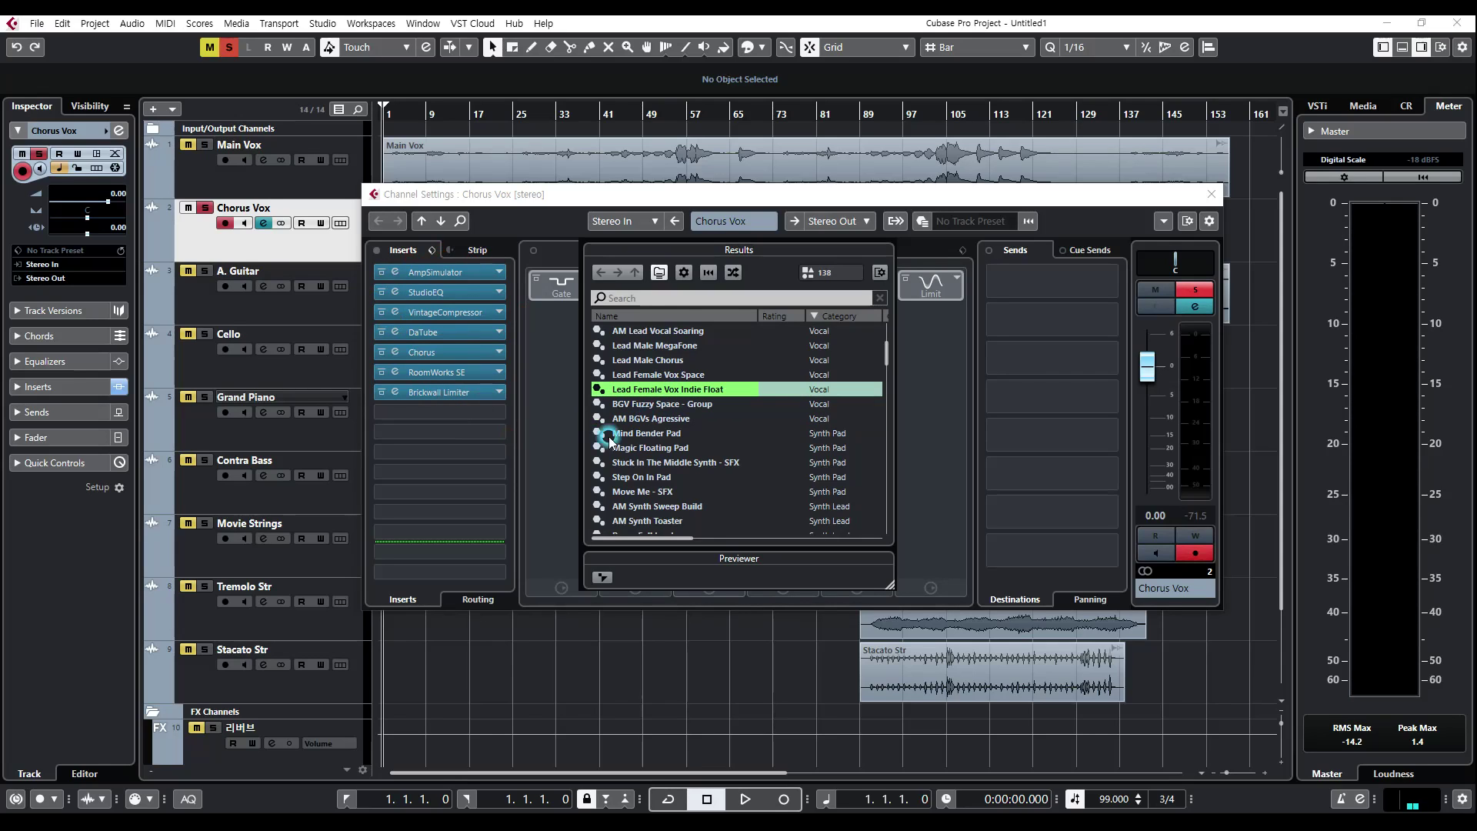
click(648, 406)
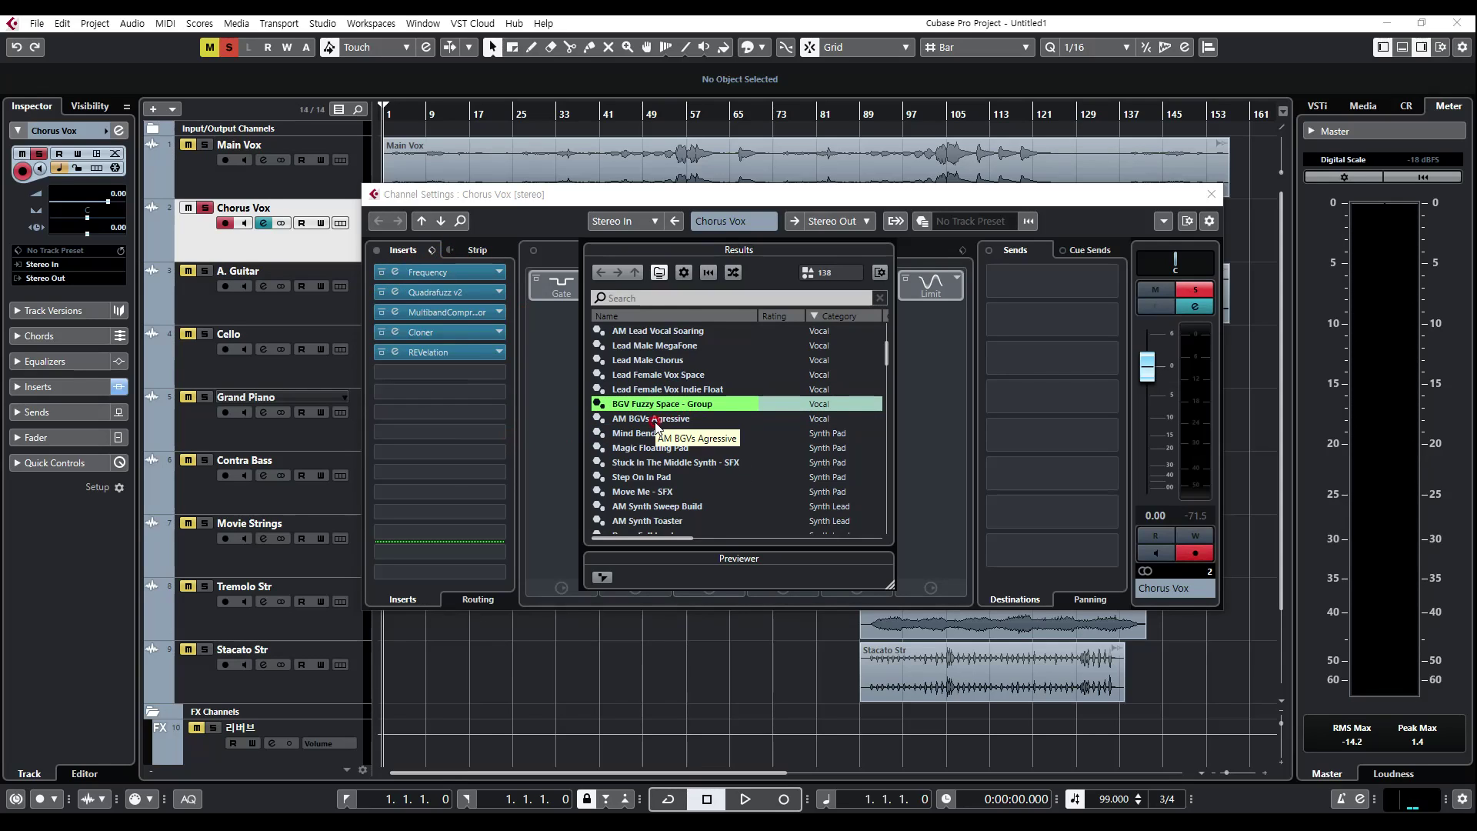
Step: Load the AM BGVs Agressive FX chain preset on Chorus Vox and close the preset browser
click(653, 419)
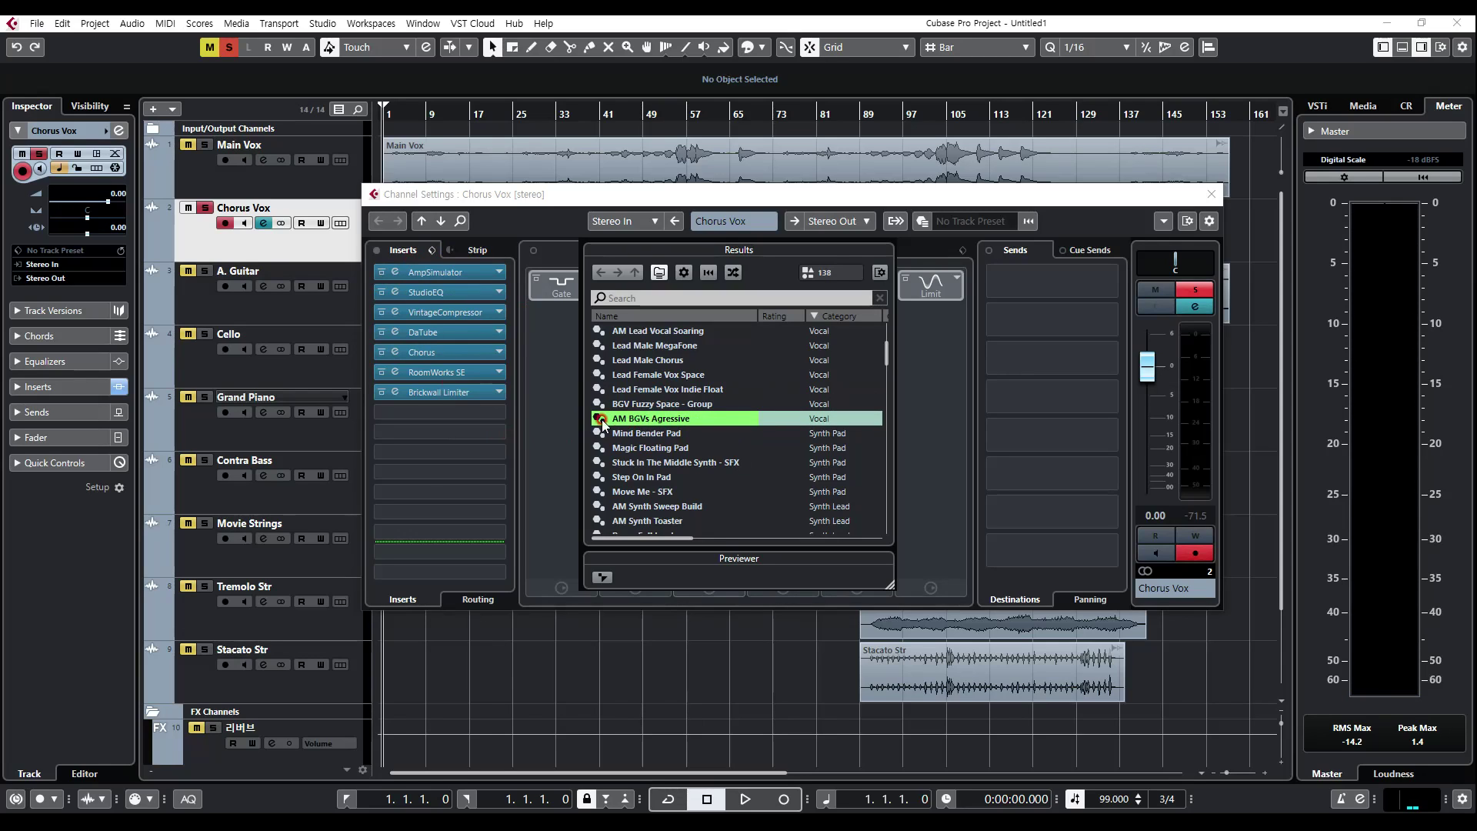
click(938, 218)
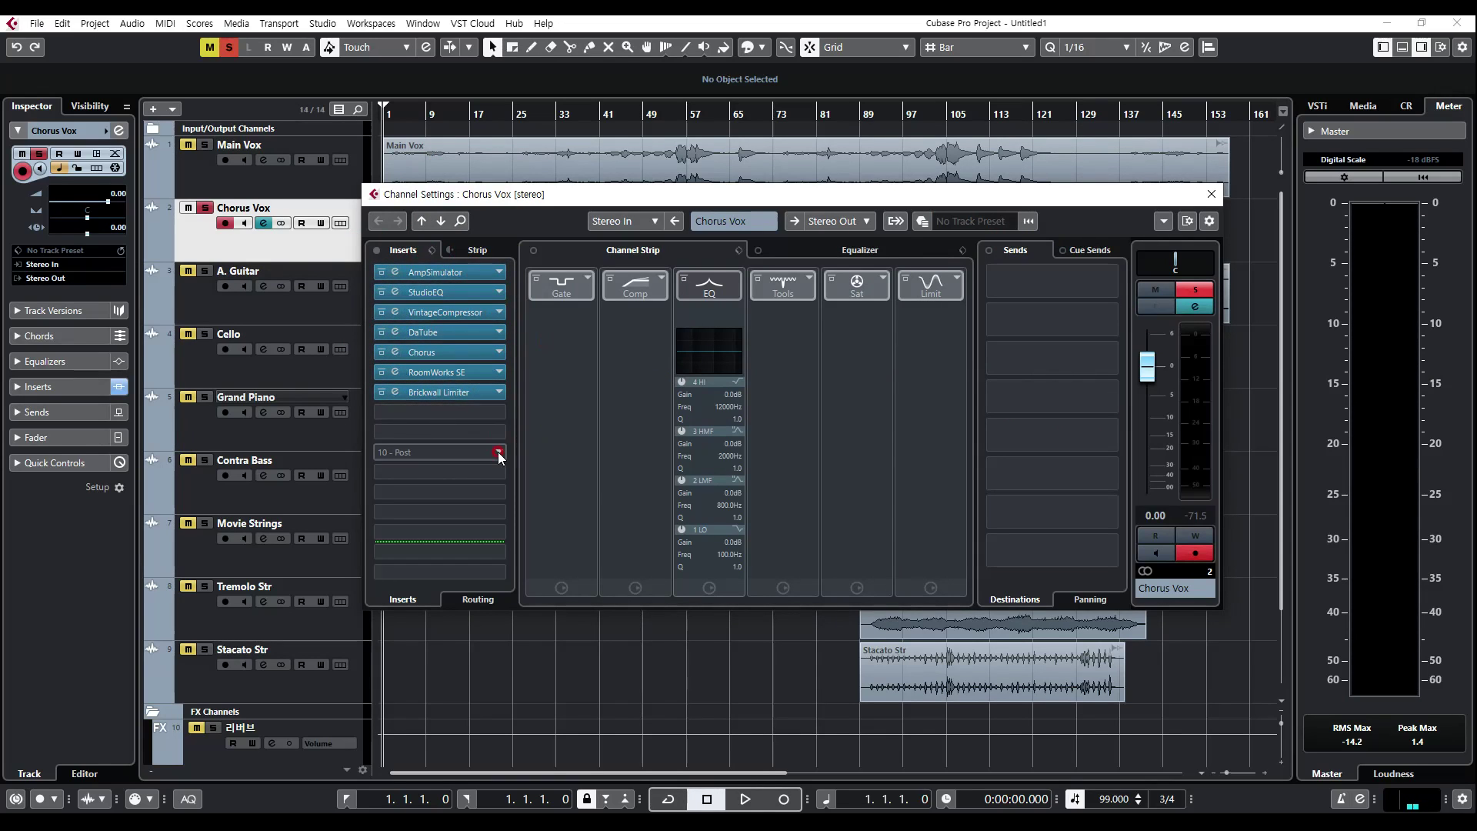
Step: Add a mono effect track with No Effect, routed to Stereo Out, inside the FX Channels folder
scroll(359, 501, down, 3)
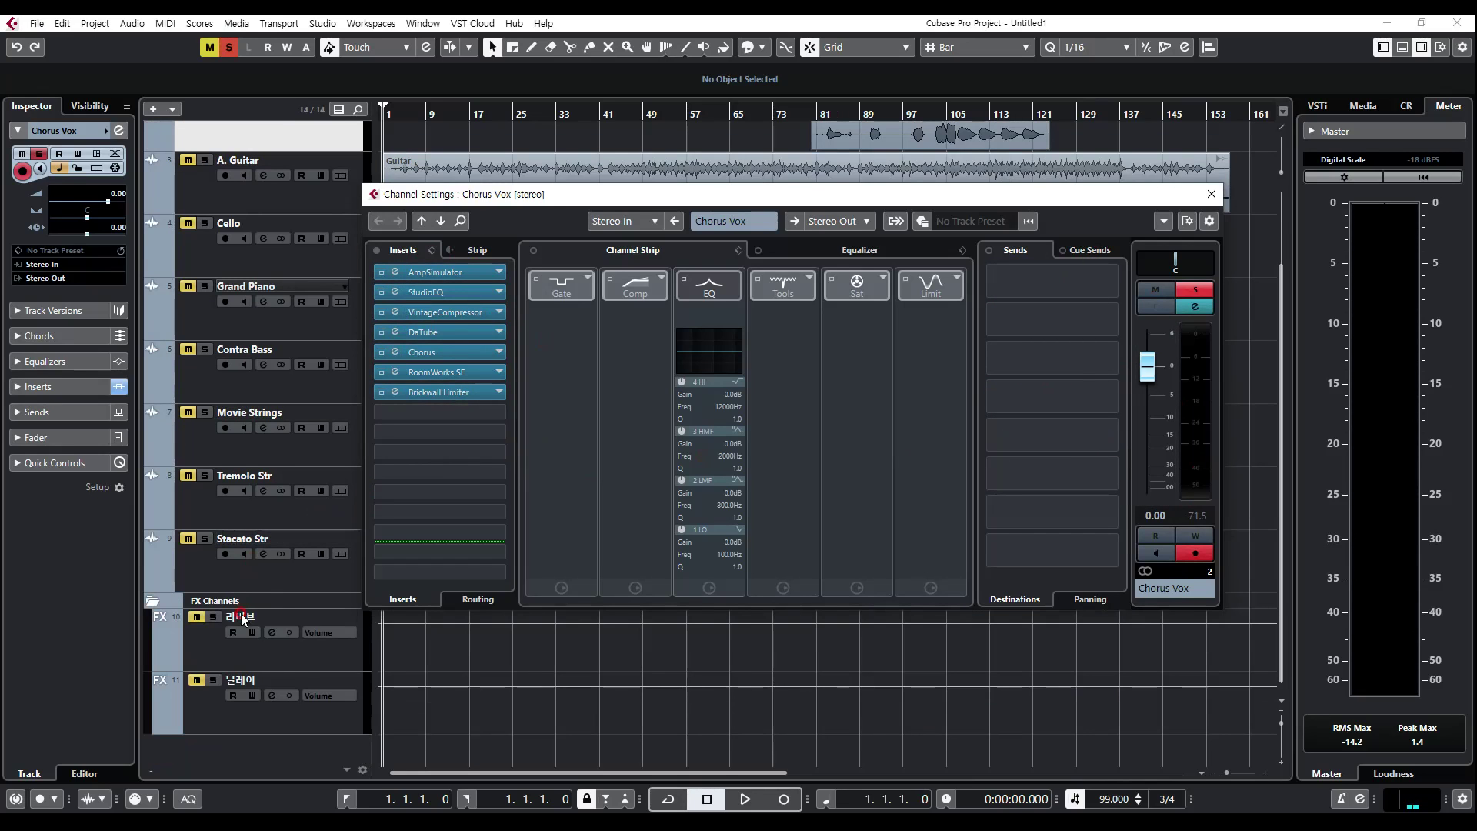
right_click(265, 760)
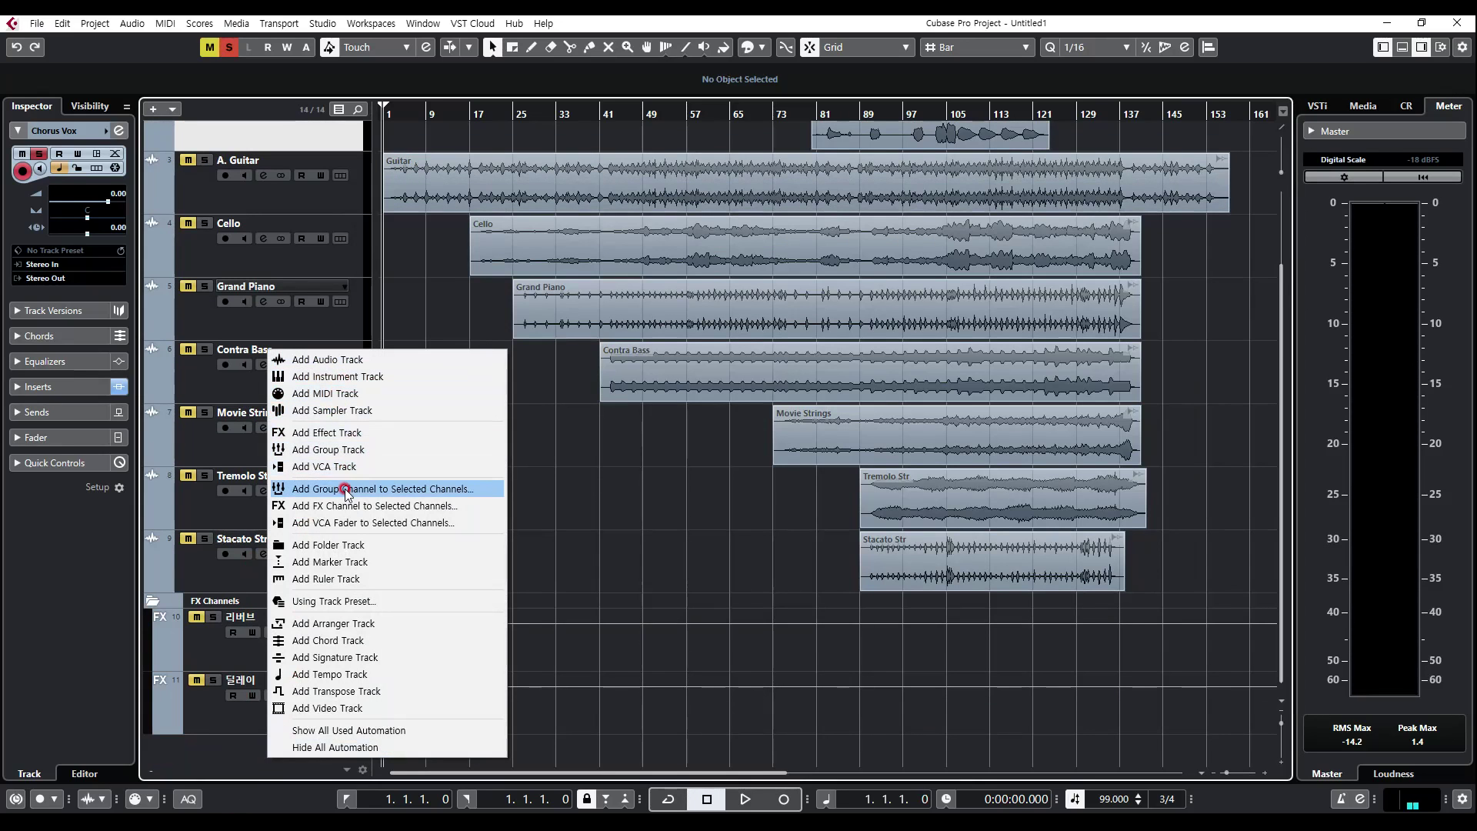
click(344, 435)
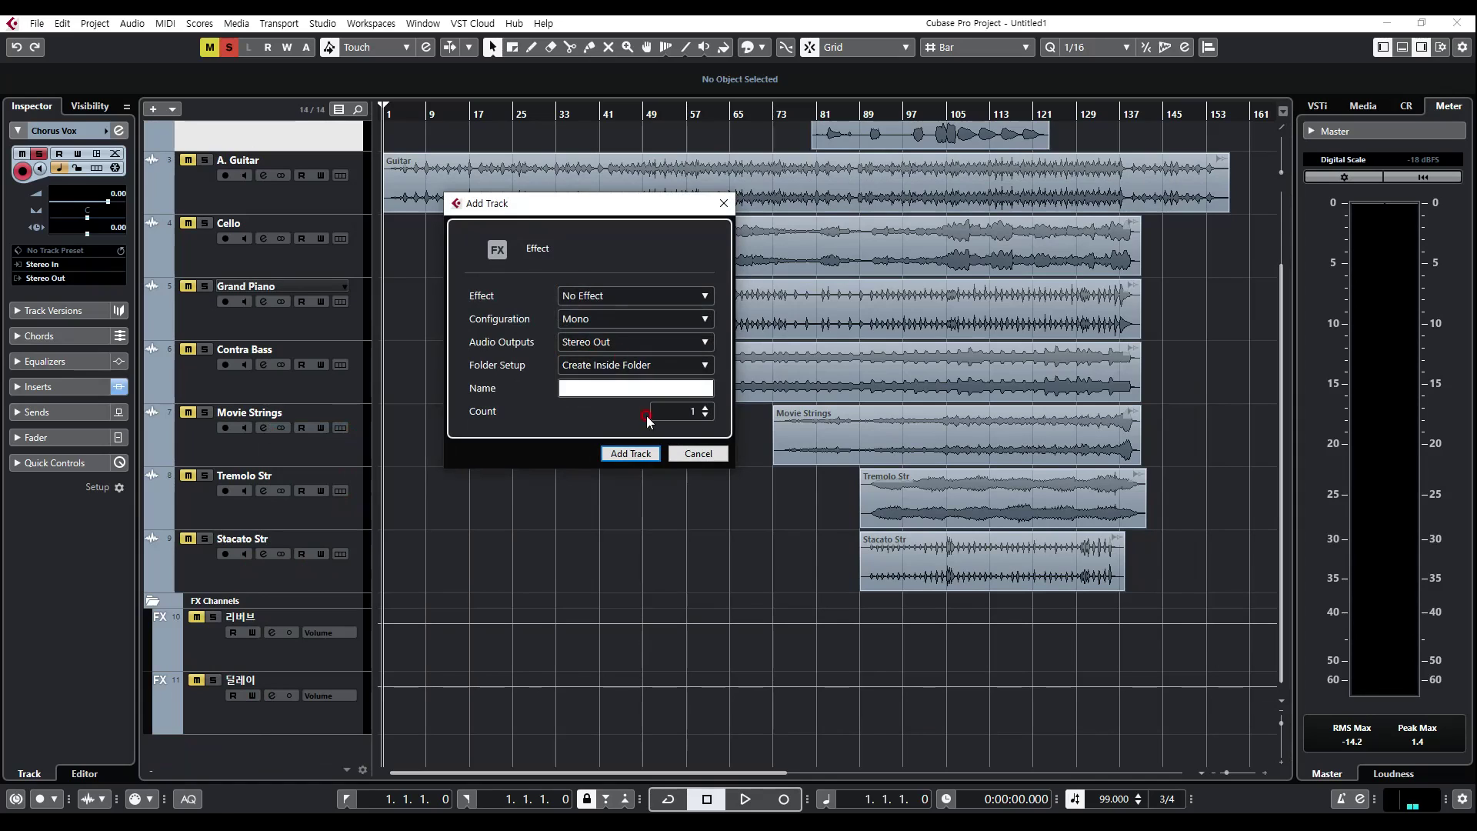
click(641, 457)
click(399, 570)
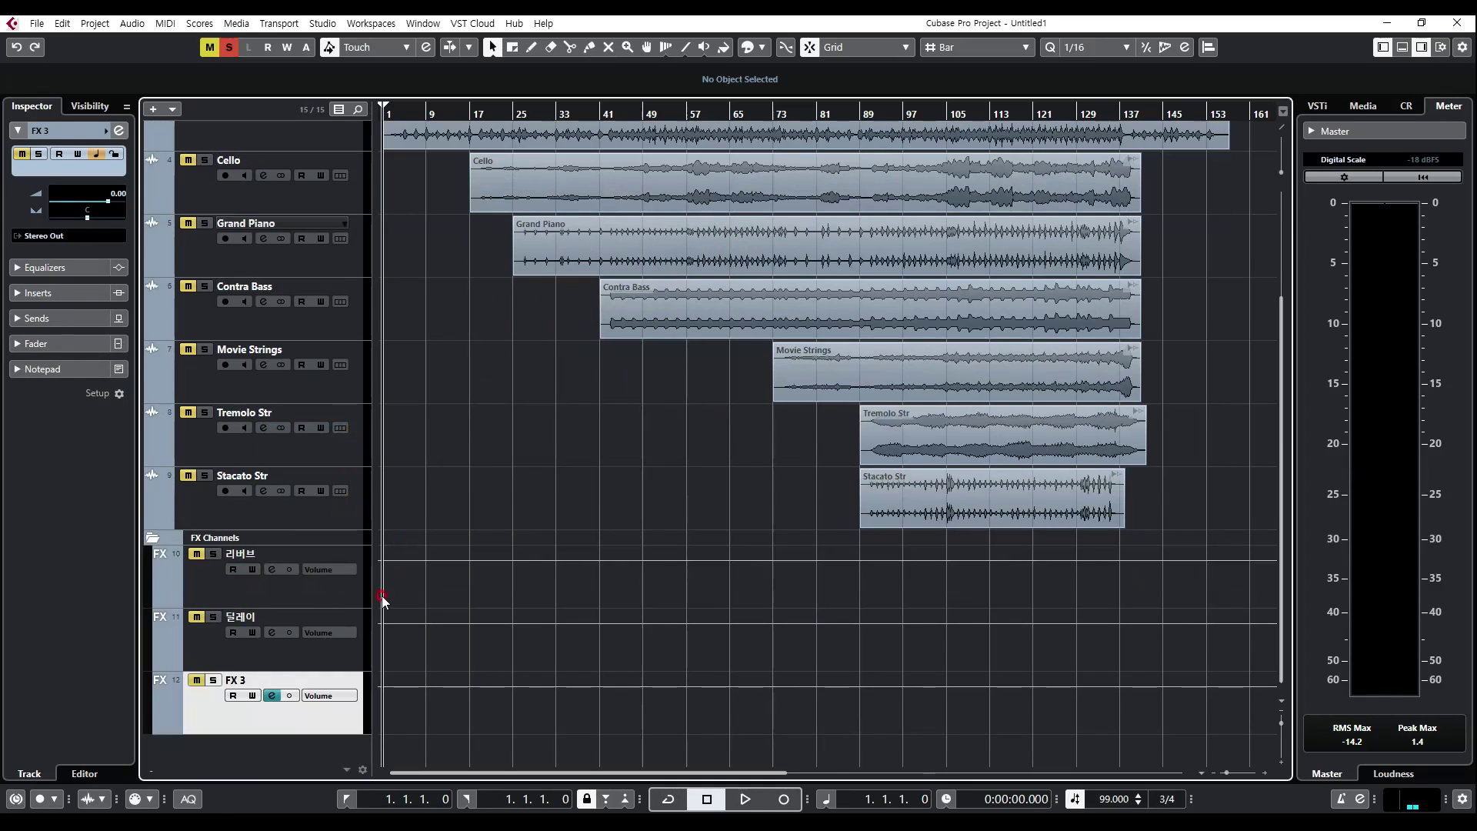
Step: Add a second mono effect track with No Effect, and check the channel settings of FX 3
right_click(269, 716)
click(213, 713)
right_click(269, 752)
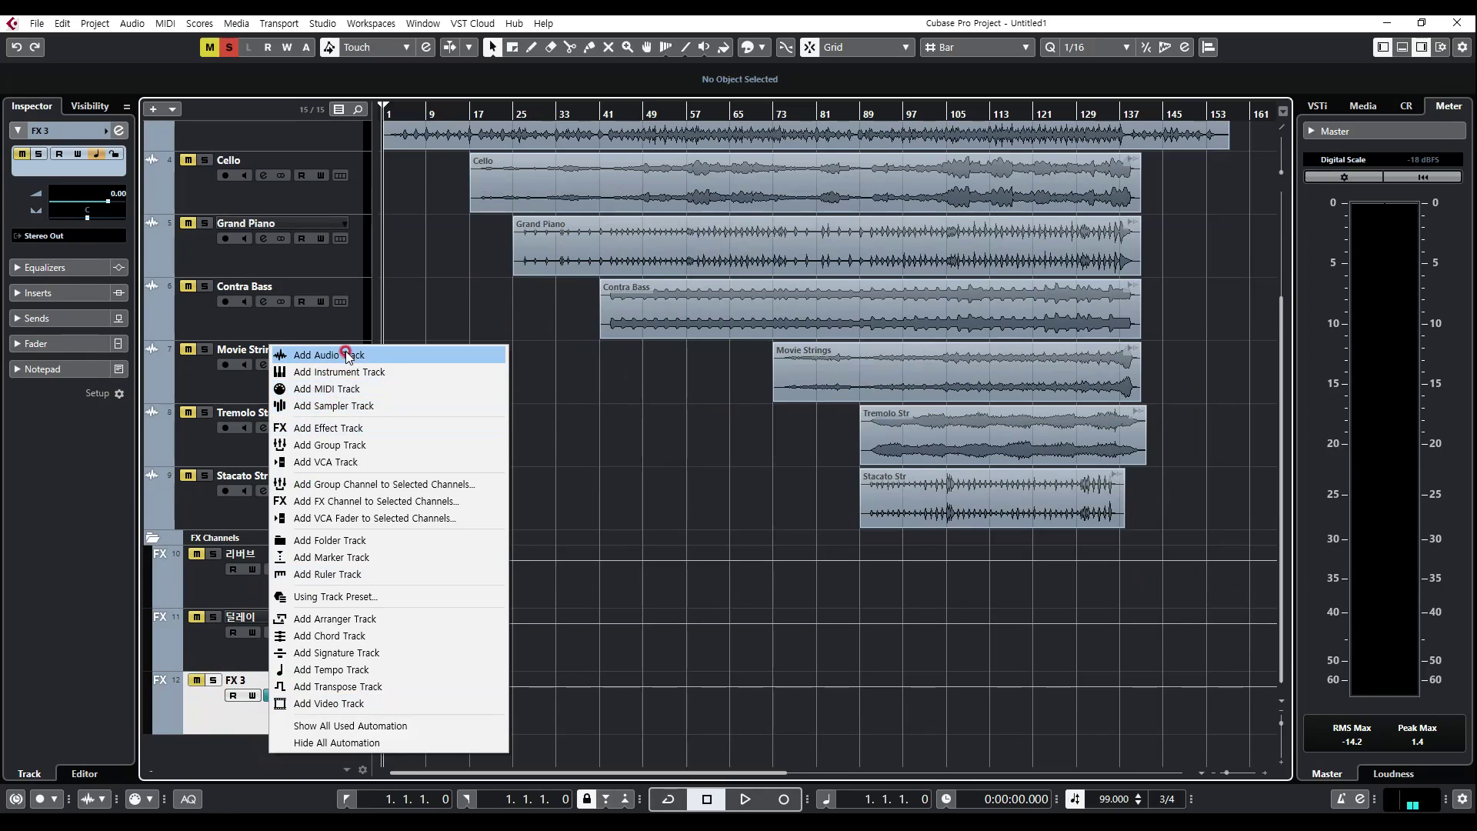
click(431, 428)
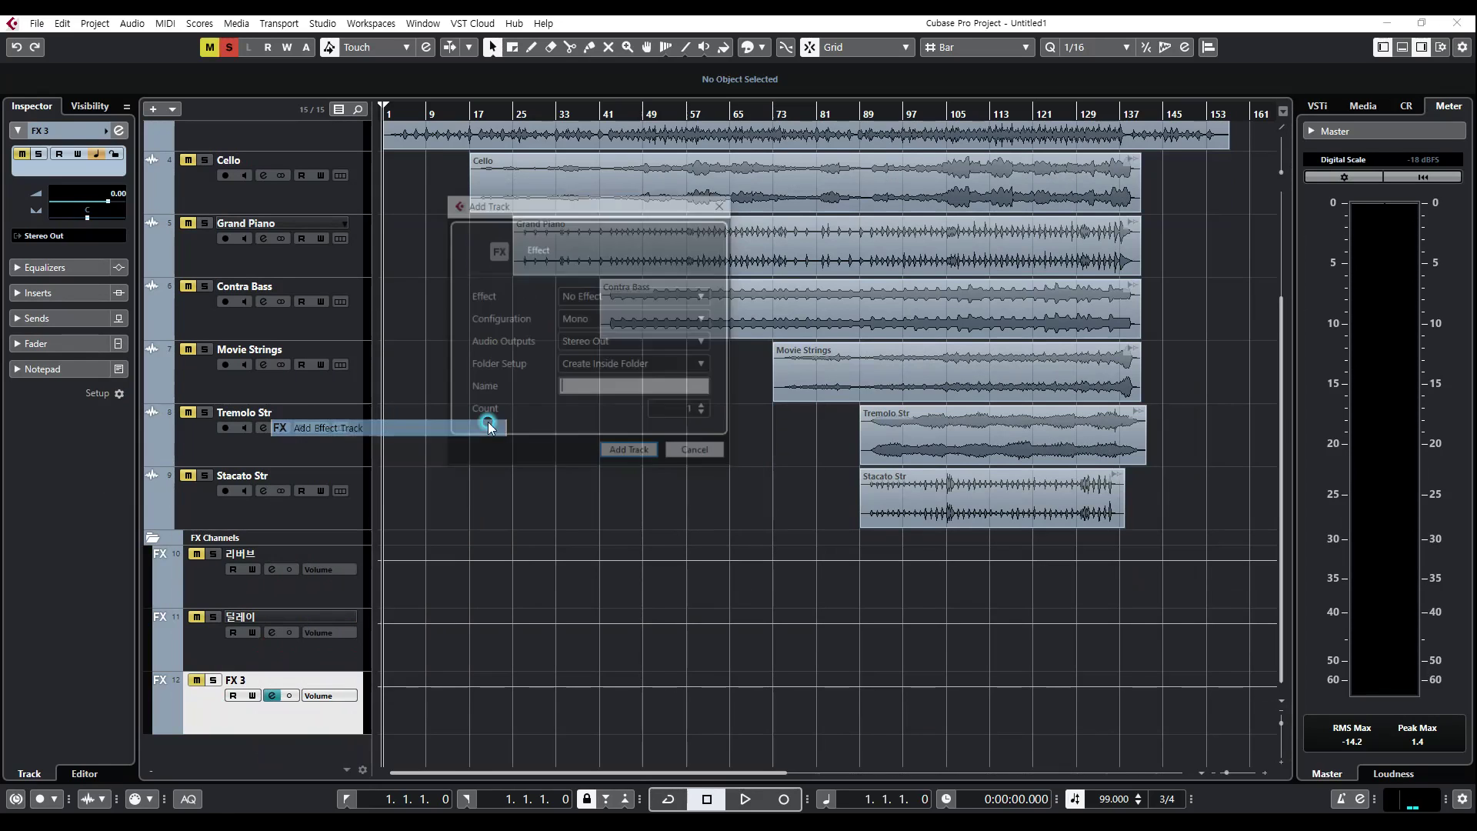
click(646, 453)
click(272, 696)
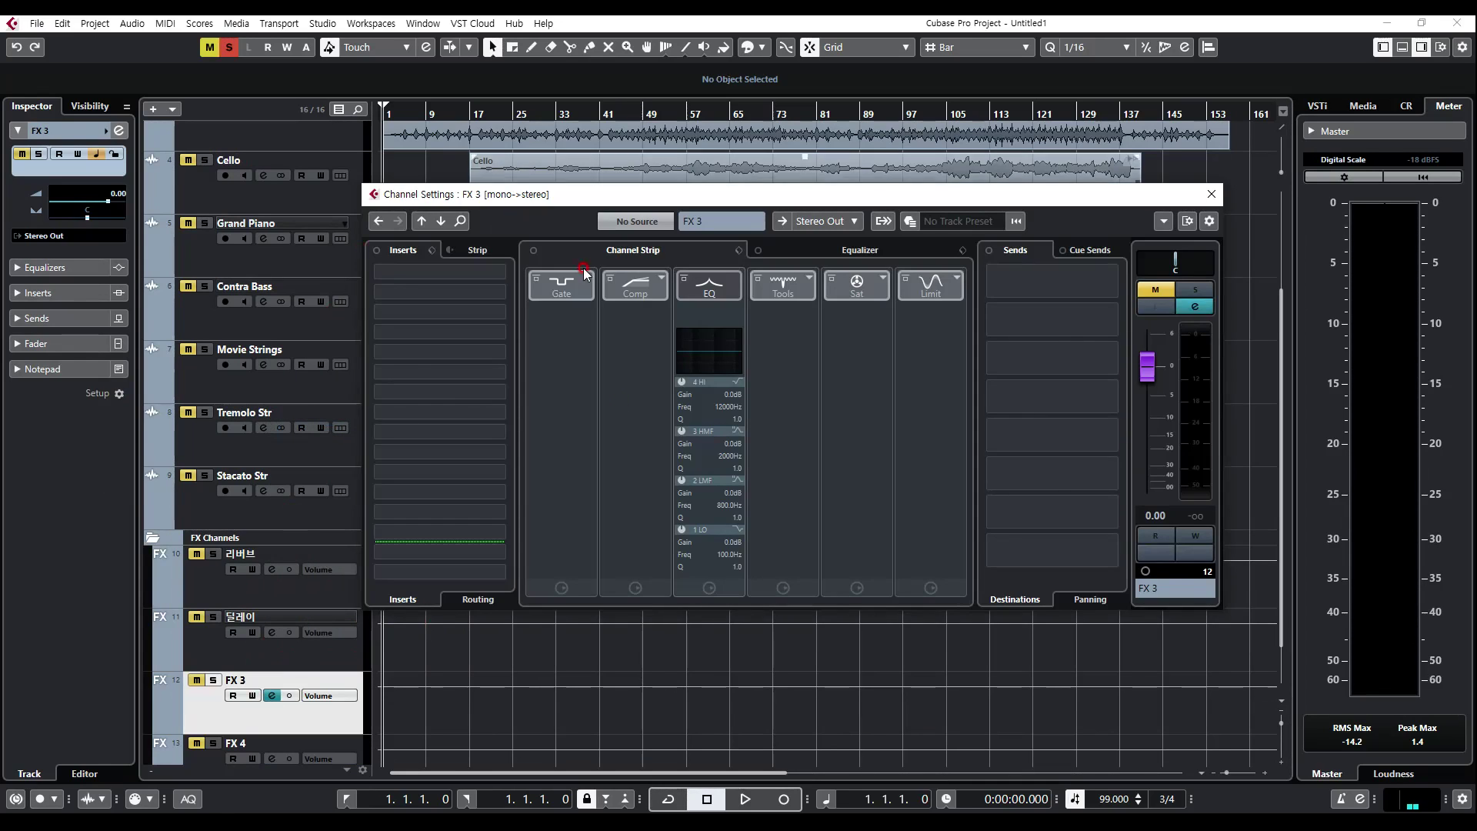
click(1212, 194)
Step: In the Chorus Vox channel settings, move the pre/post-fader insert divider above Brickwall Limiter and close the settings
scroll(431, 480, up, 3)
click(257, 244)
click(264, 222)
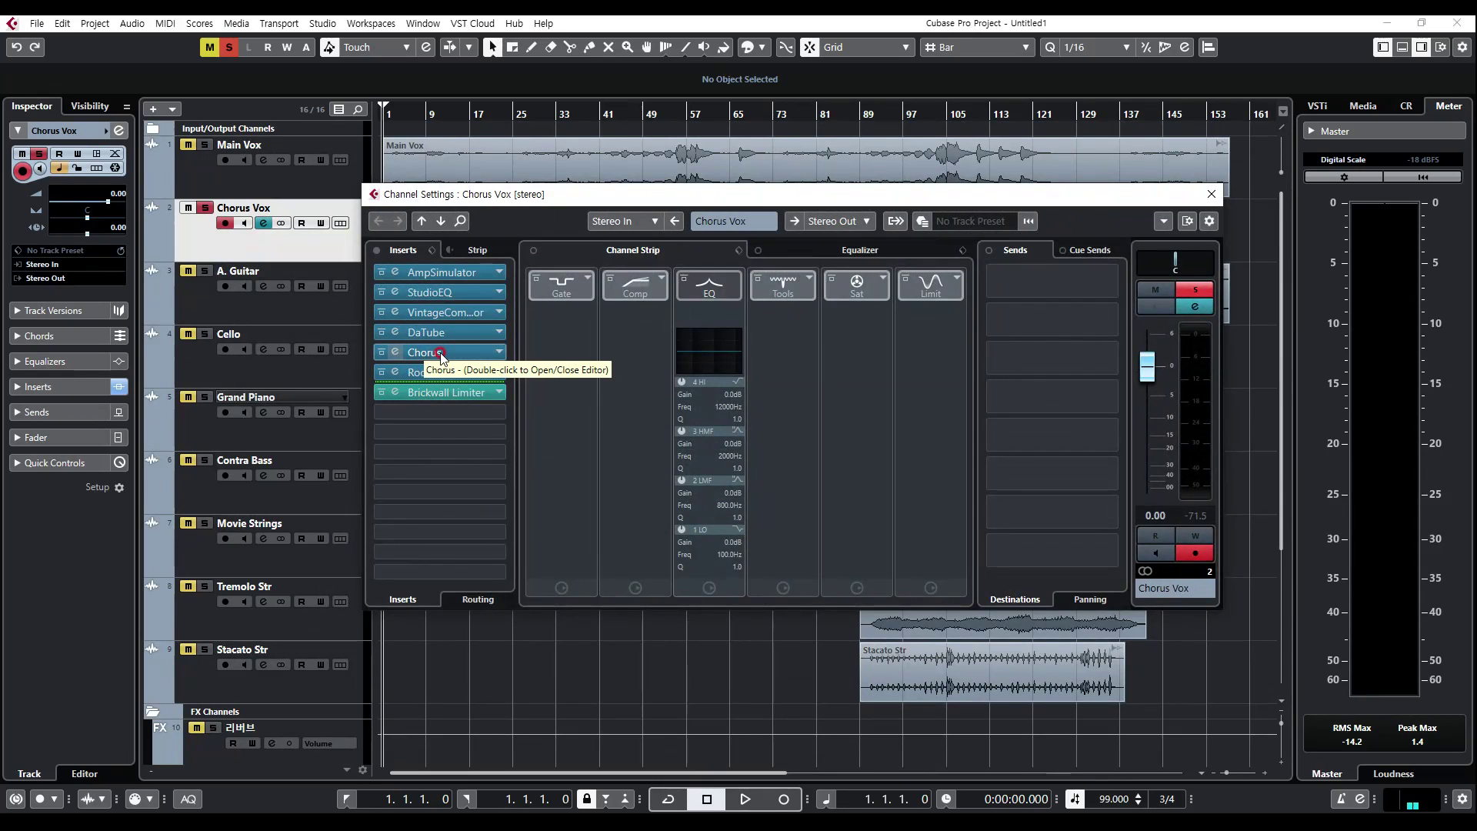
drag(411, 353, 440, 346)
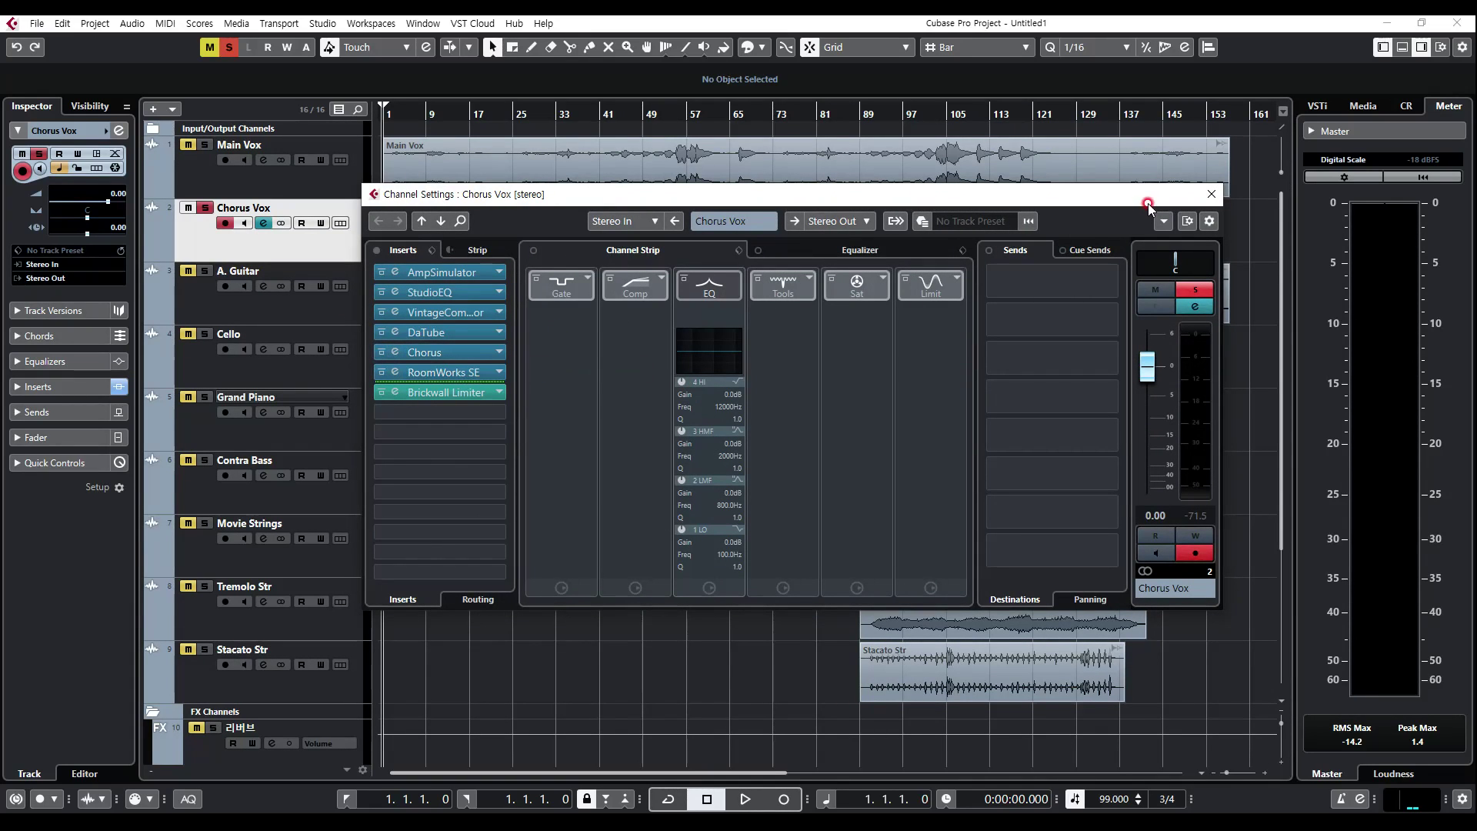
click(1212, 194)
Step: Select the FX 3 track and briefly check its channel settings
scroll(521, 419, down, 4)
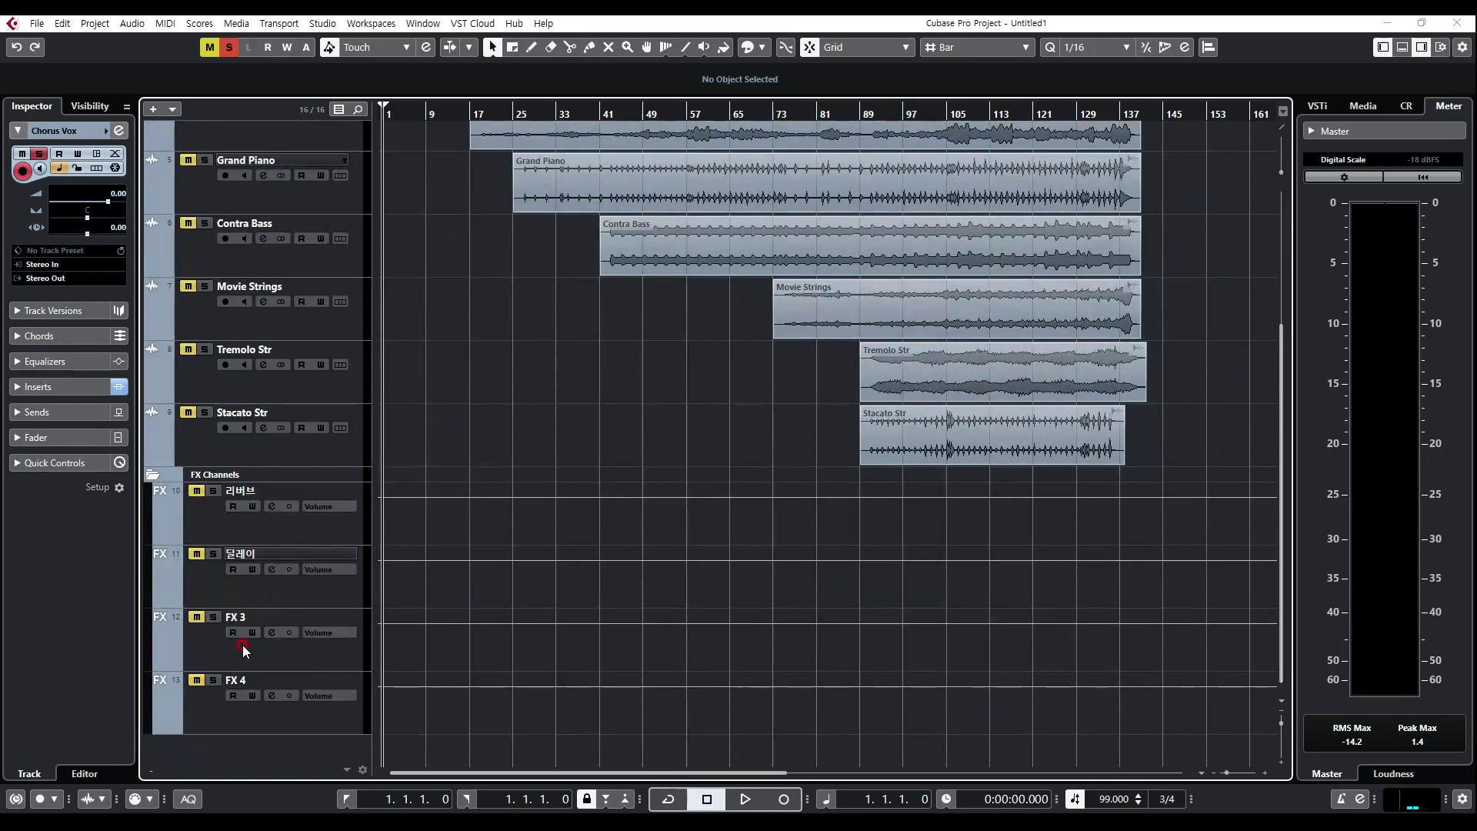
click(244, 647)
click(272, 633)
click(271, 634)
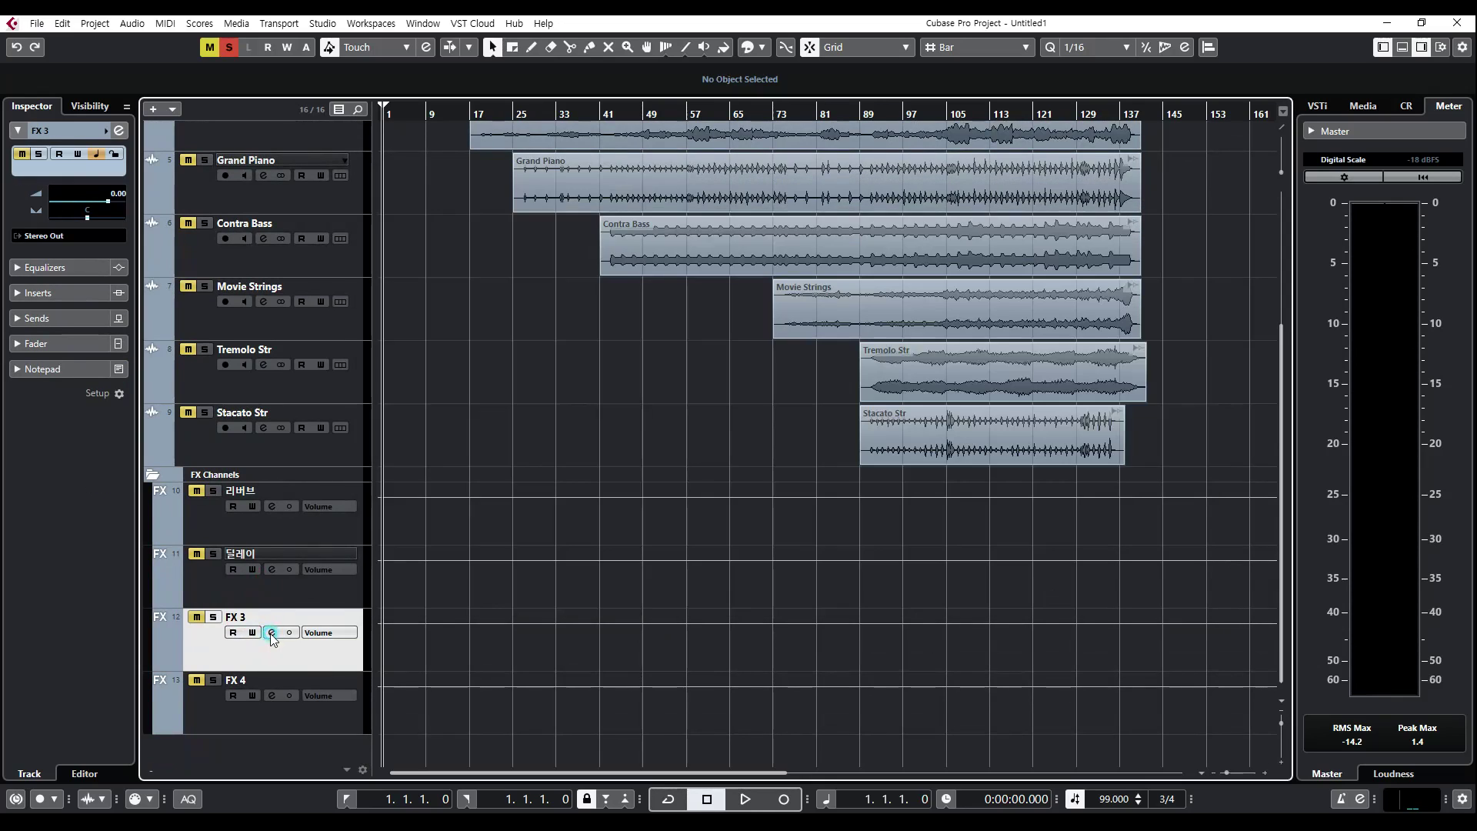
scroll(437, 521, up, 4)
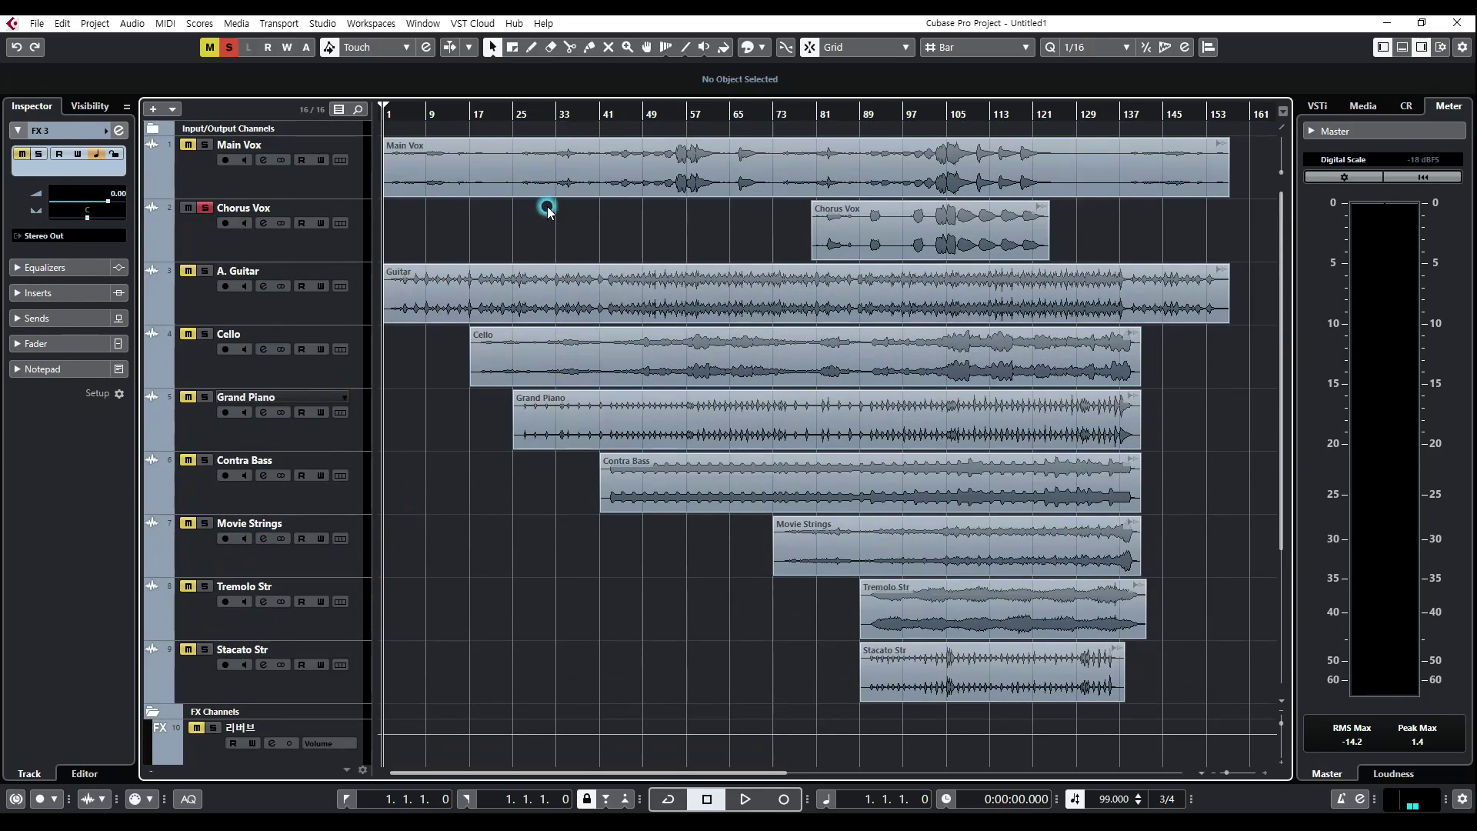
Step: Expand the Inserts rack in the MixConsole and unsolo the Chorus Vox channel
key(F3)
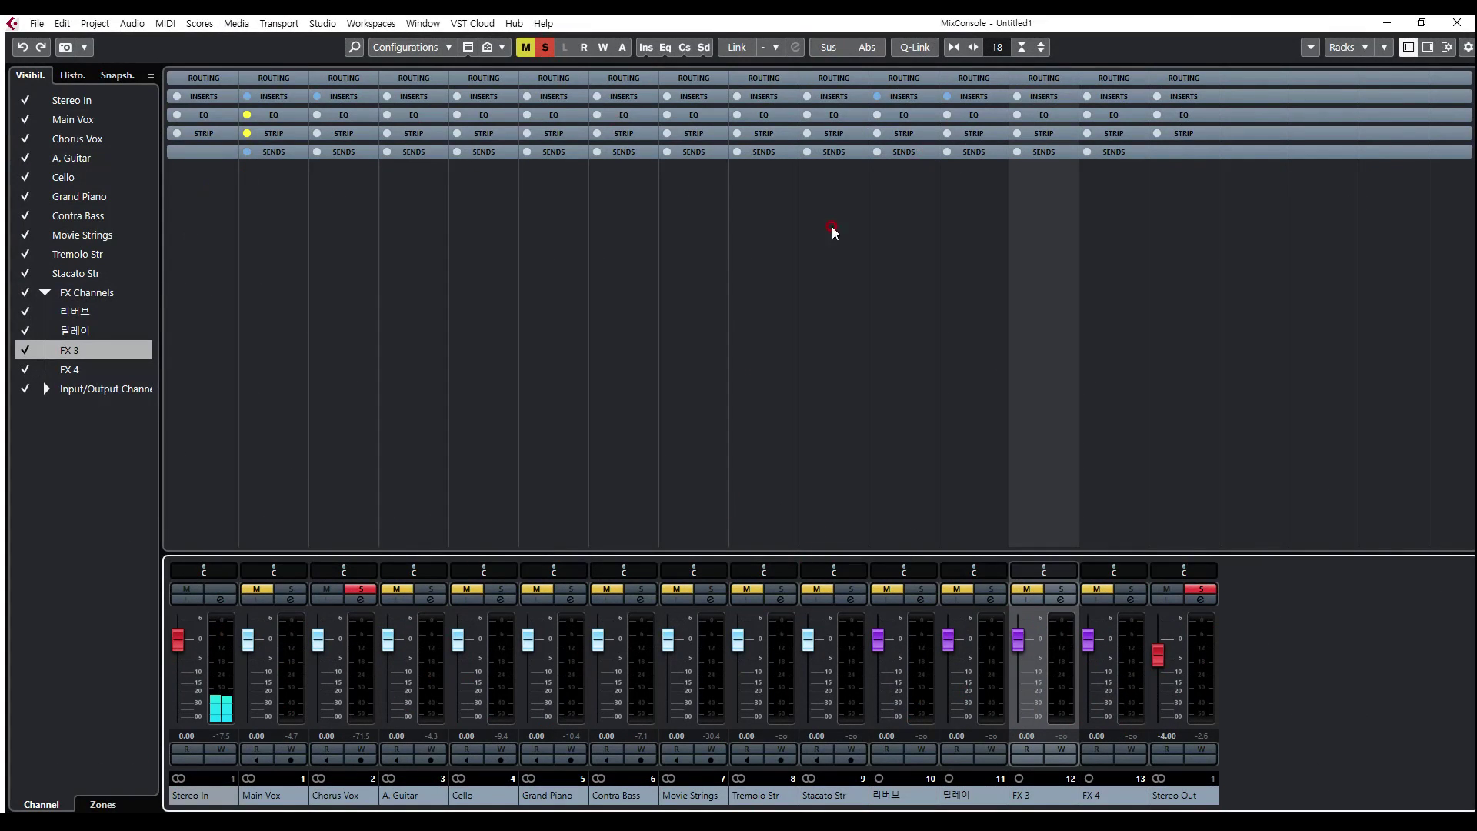
click(412, 97)
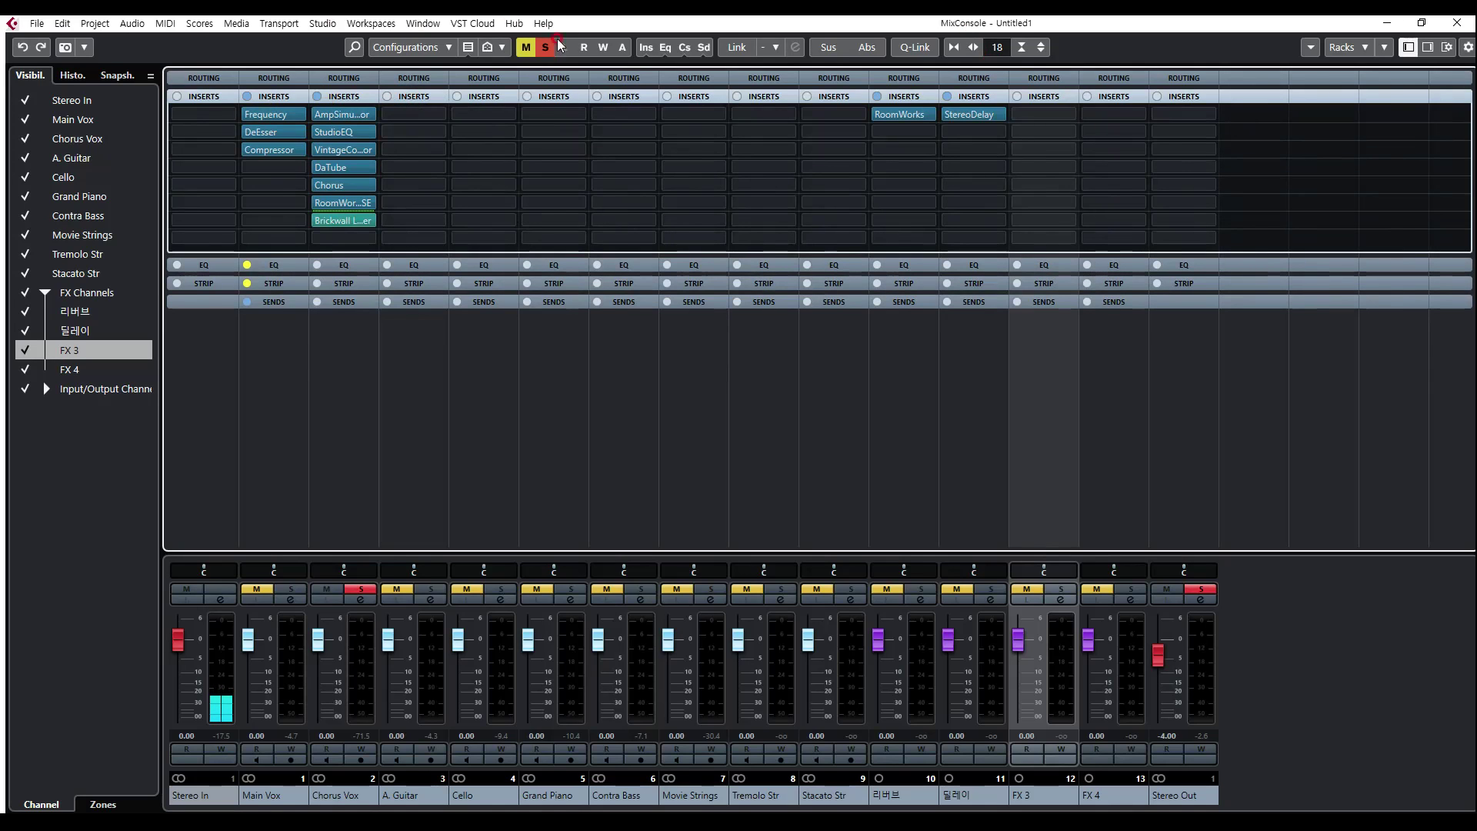
click(331, 780)
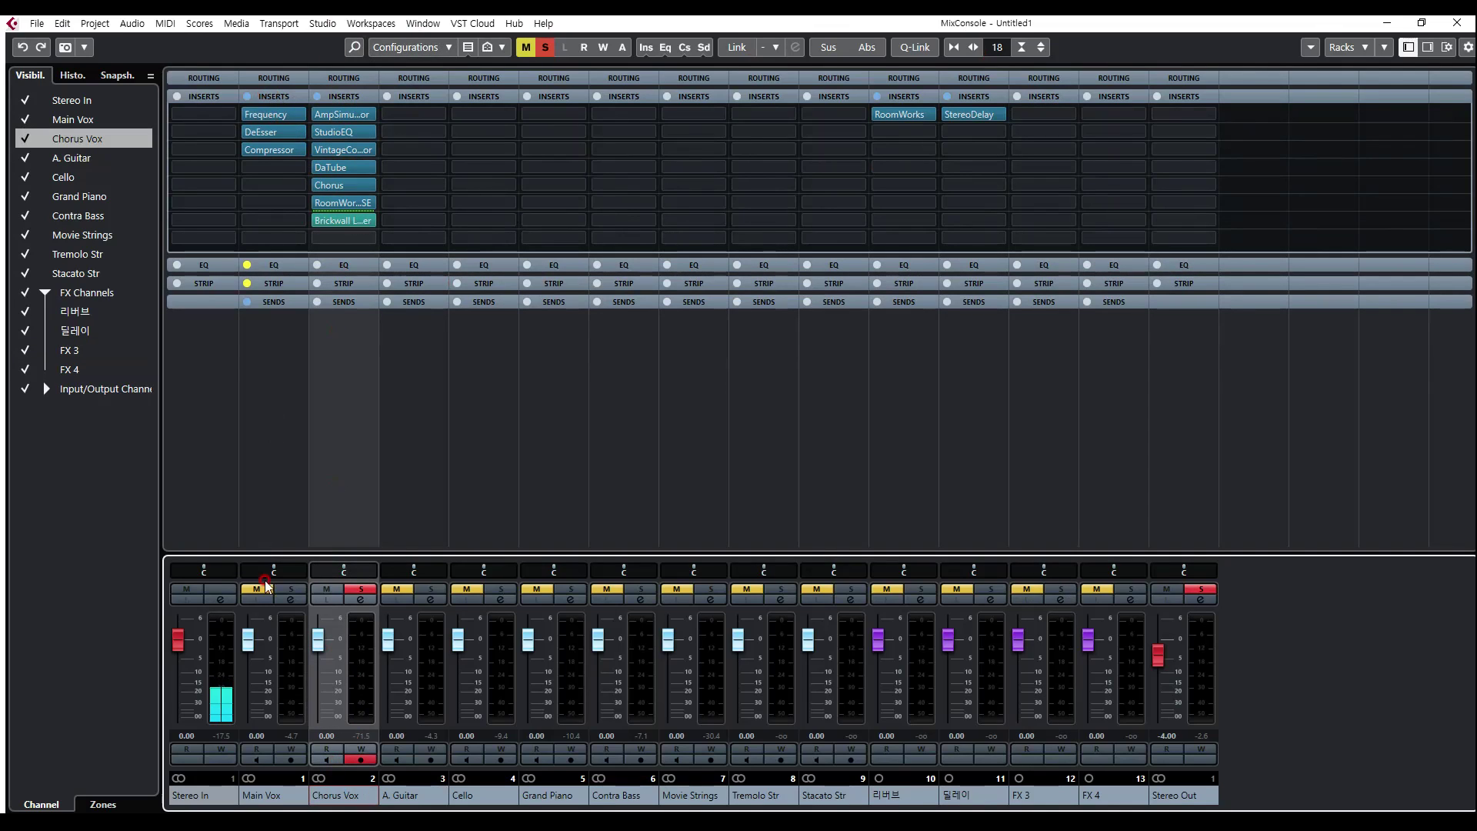
click(369, 584)
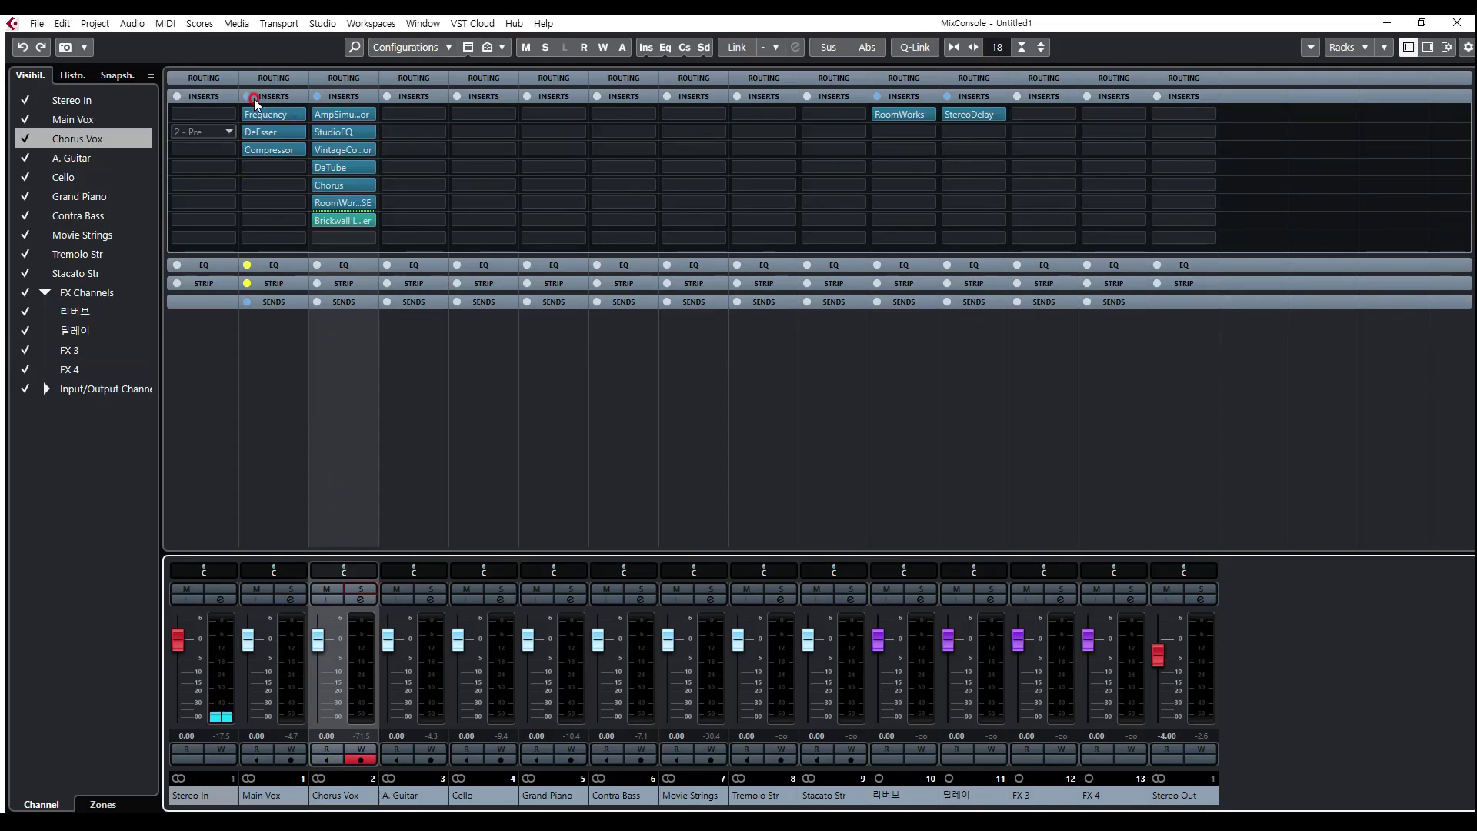
Step: Turn off the bypass of the EQ and the channel strip on the Main Vox channel
click(247, 265)
click(247, 283)
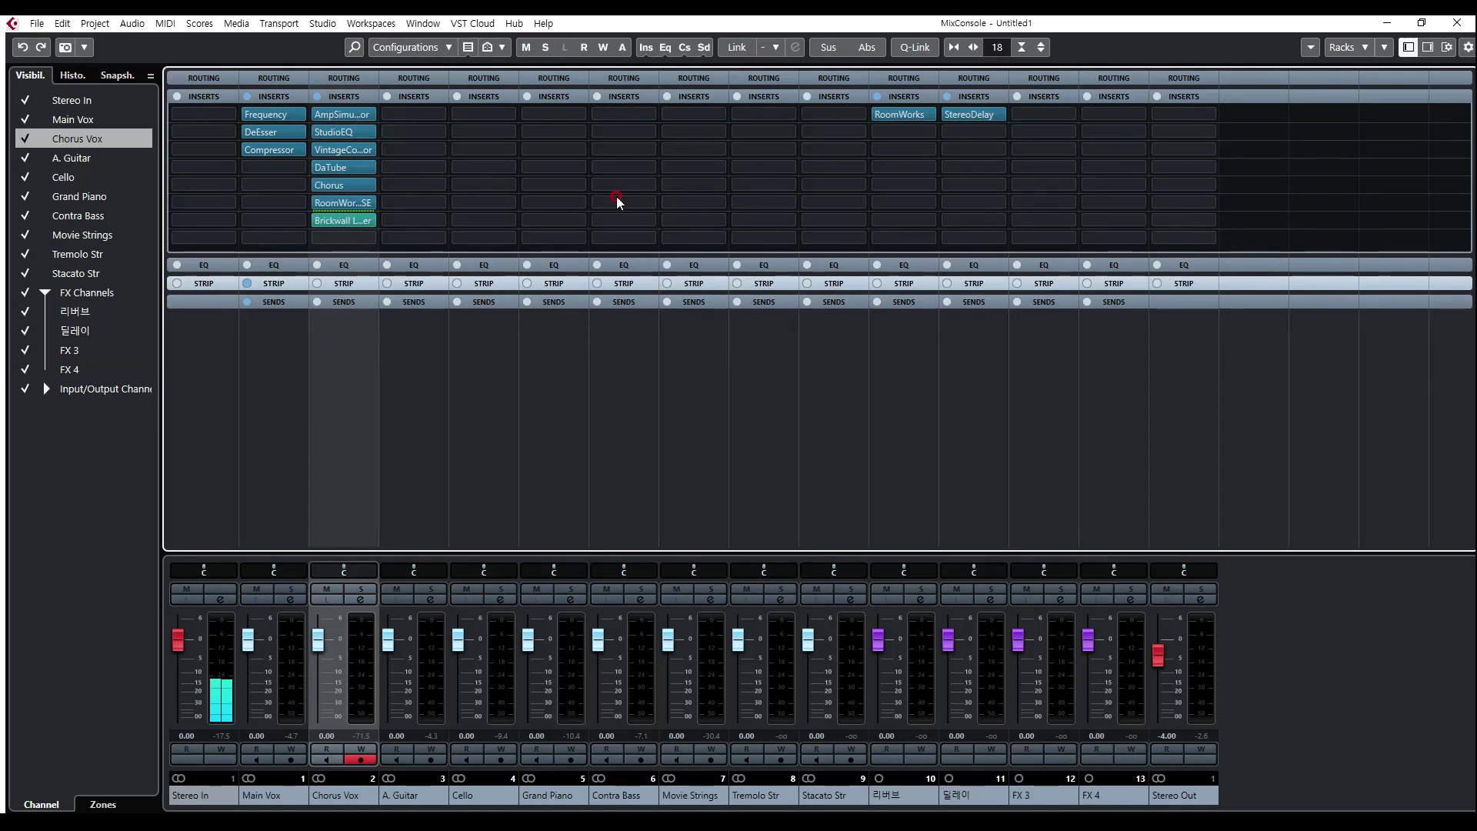
Step: Check the EQ and Strip racks in the MixConsole, collapse them, and expand the Sends rack
click(414, 265)
click(419, 187)
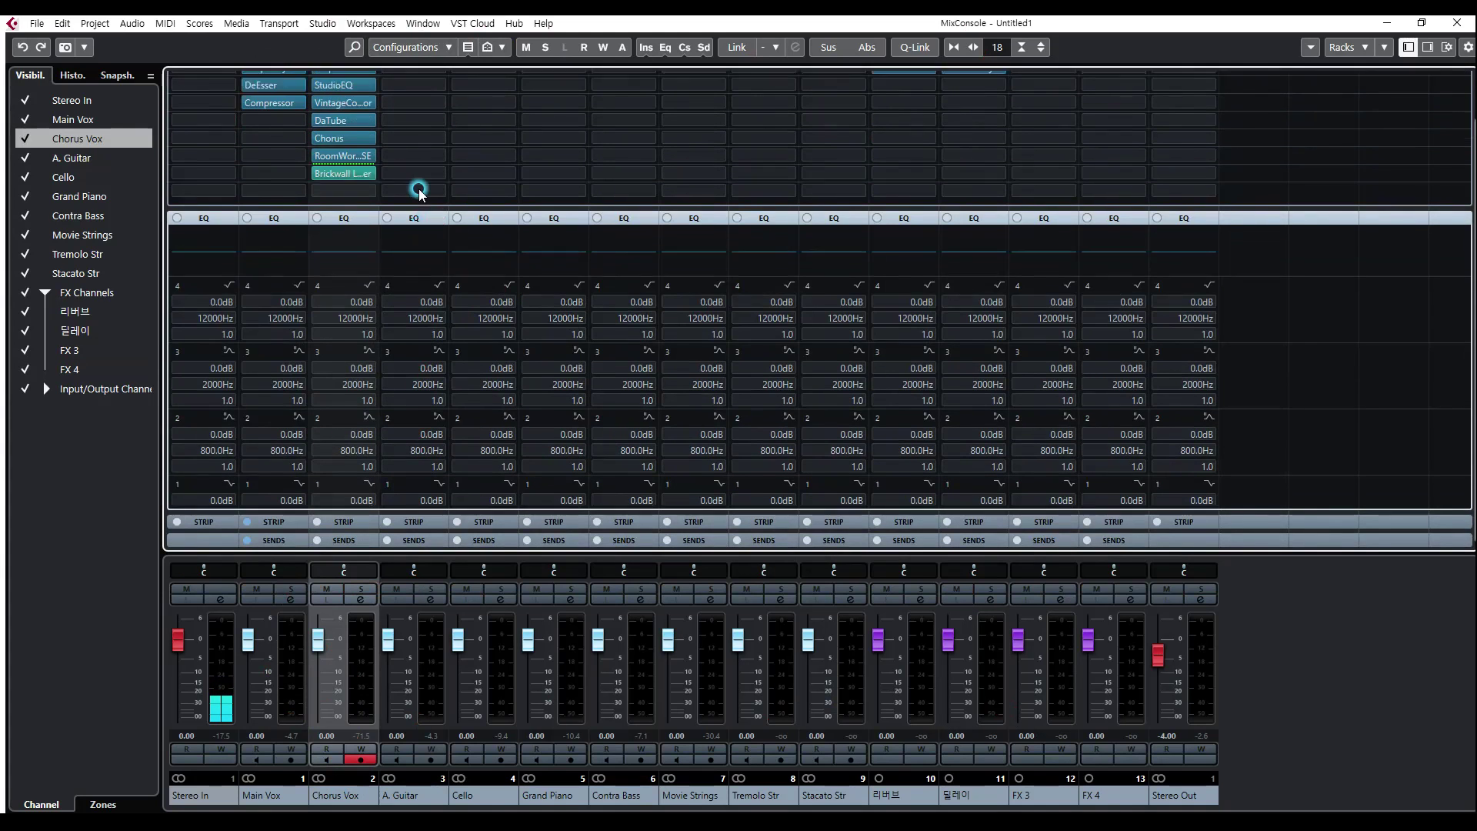
click(419, 283)
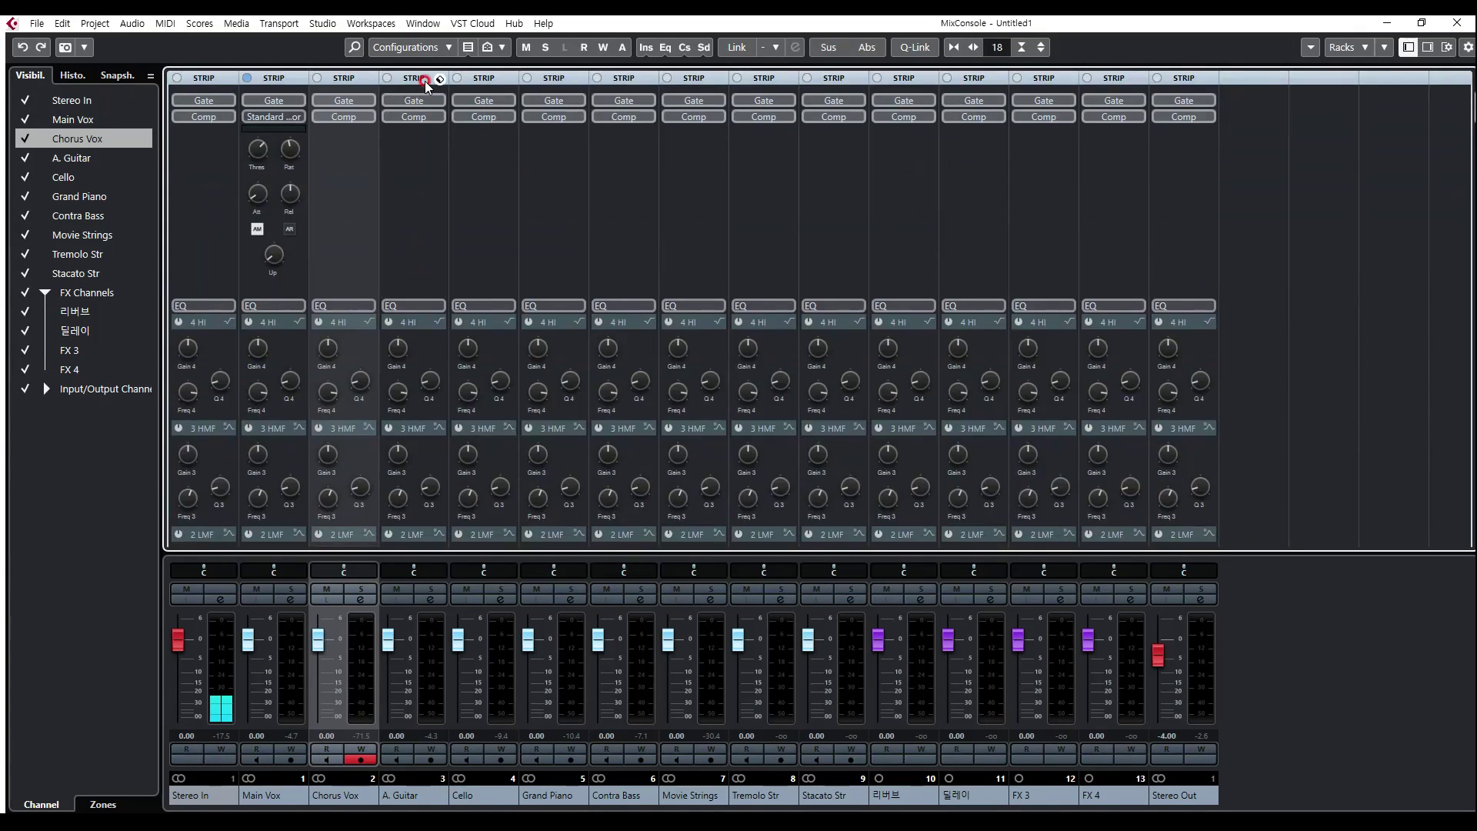
click(426, 80)
click(413, 80)
click(413, 78)
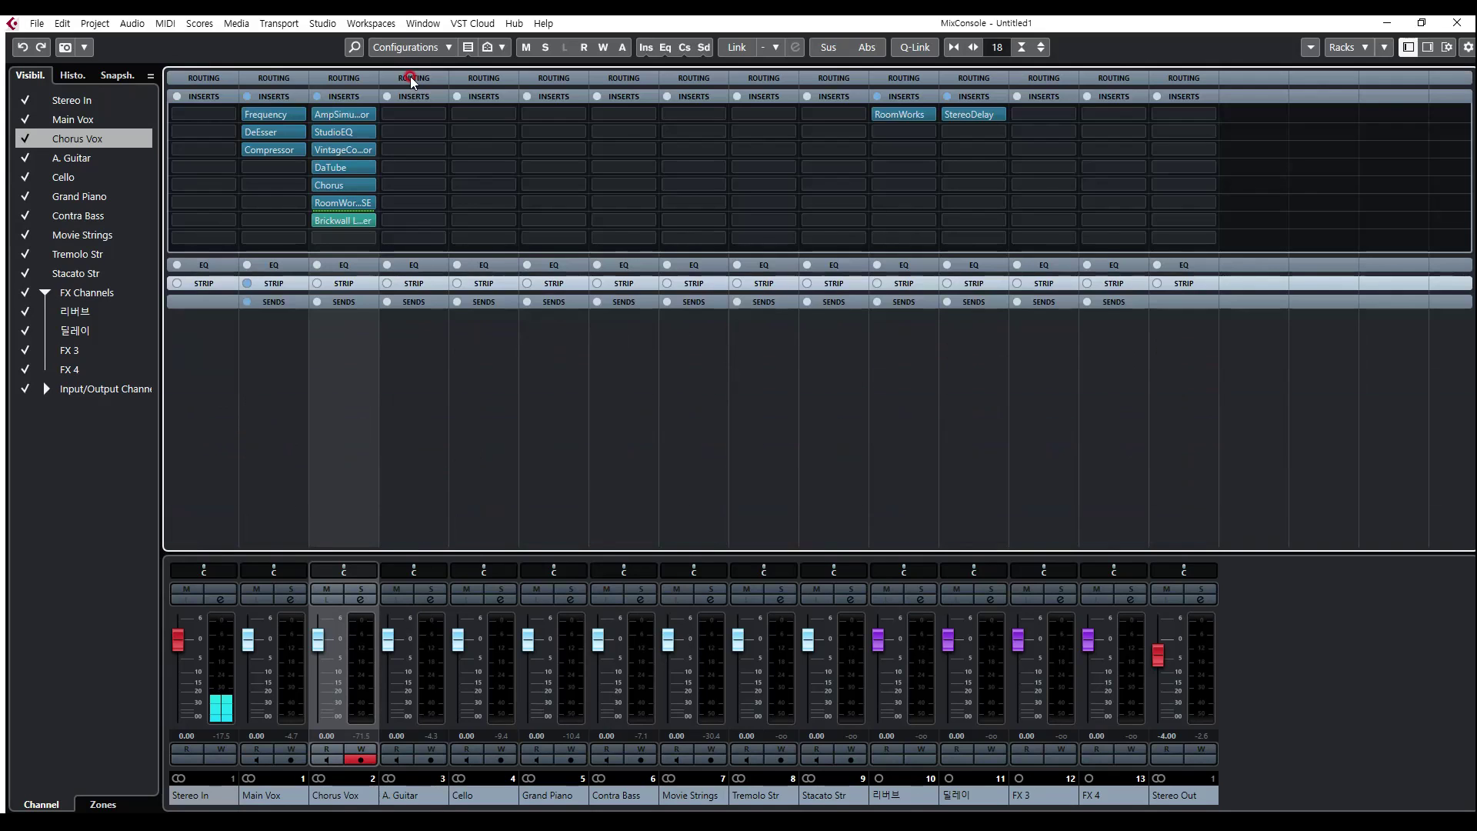
click(414, 302)
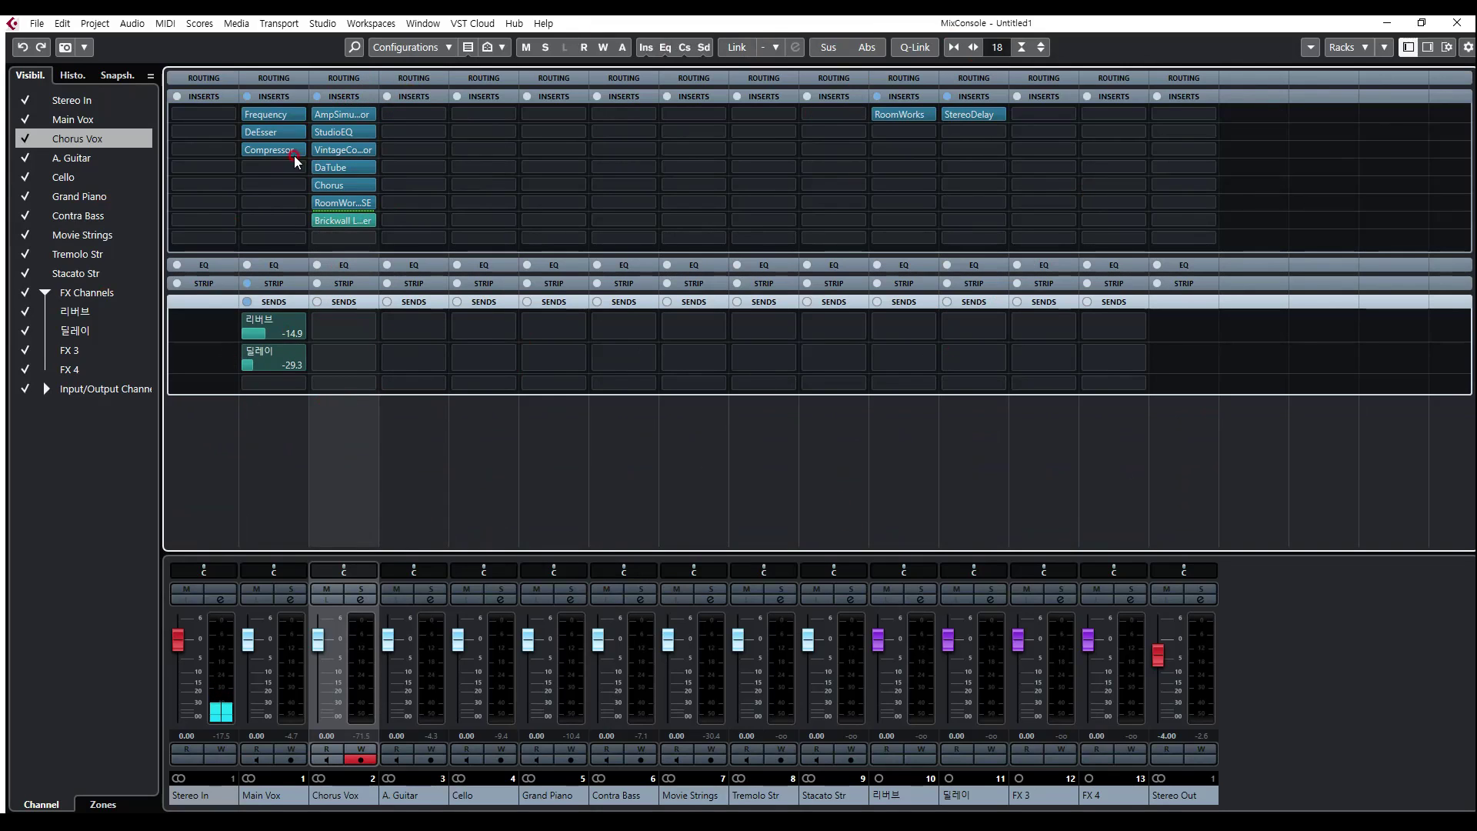
Step: Move the Chorus insert from Chorus Vox to FX 3 and the RoomWorks SE insert to FX 4
mouse_move(354, 116)
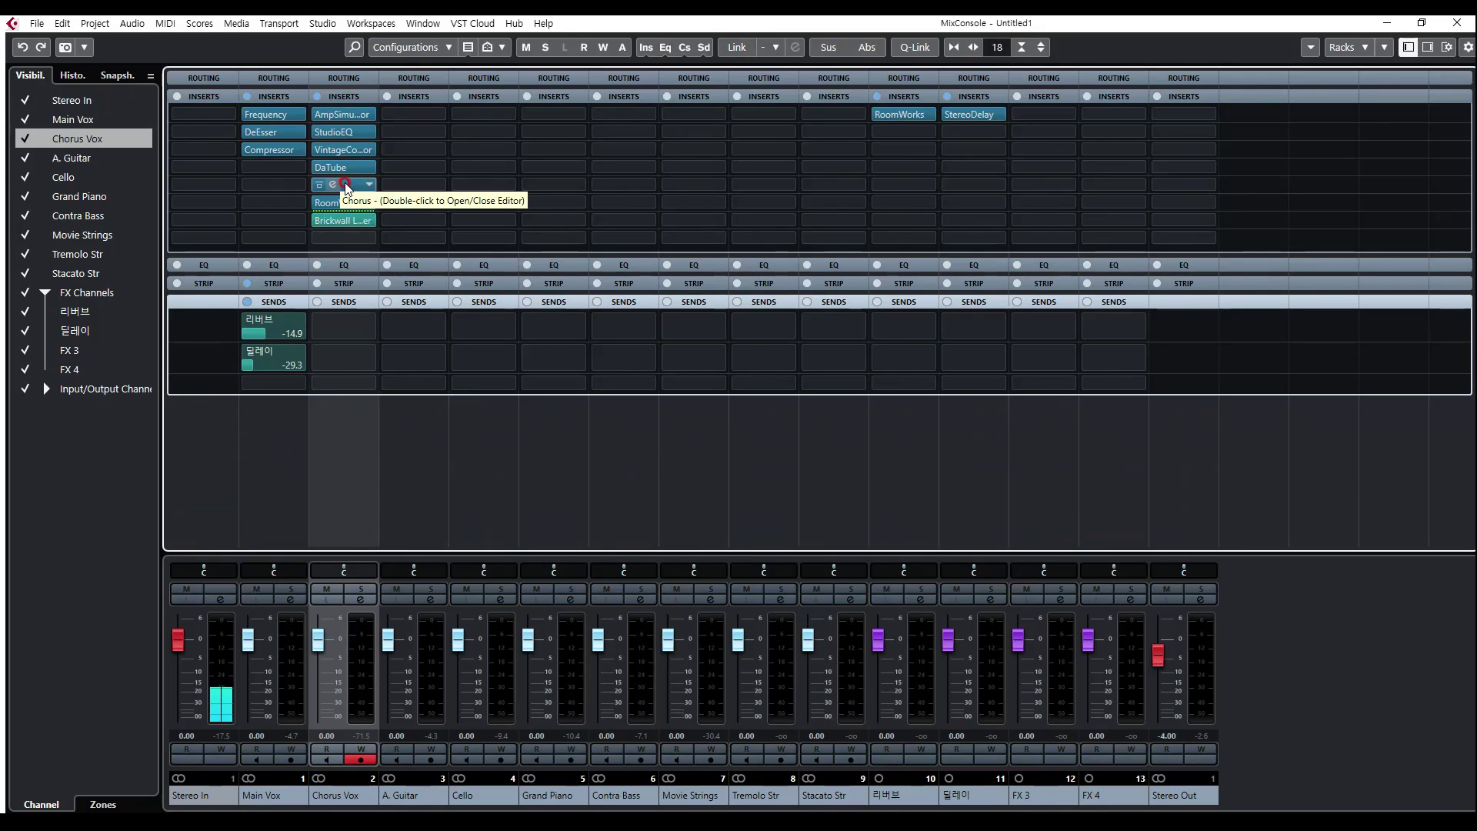
drag(345, 187, 1041, 117)
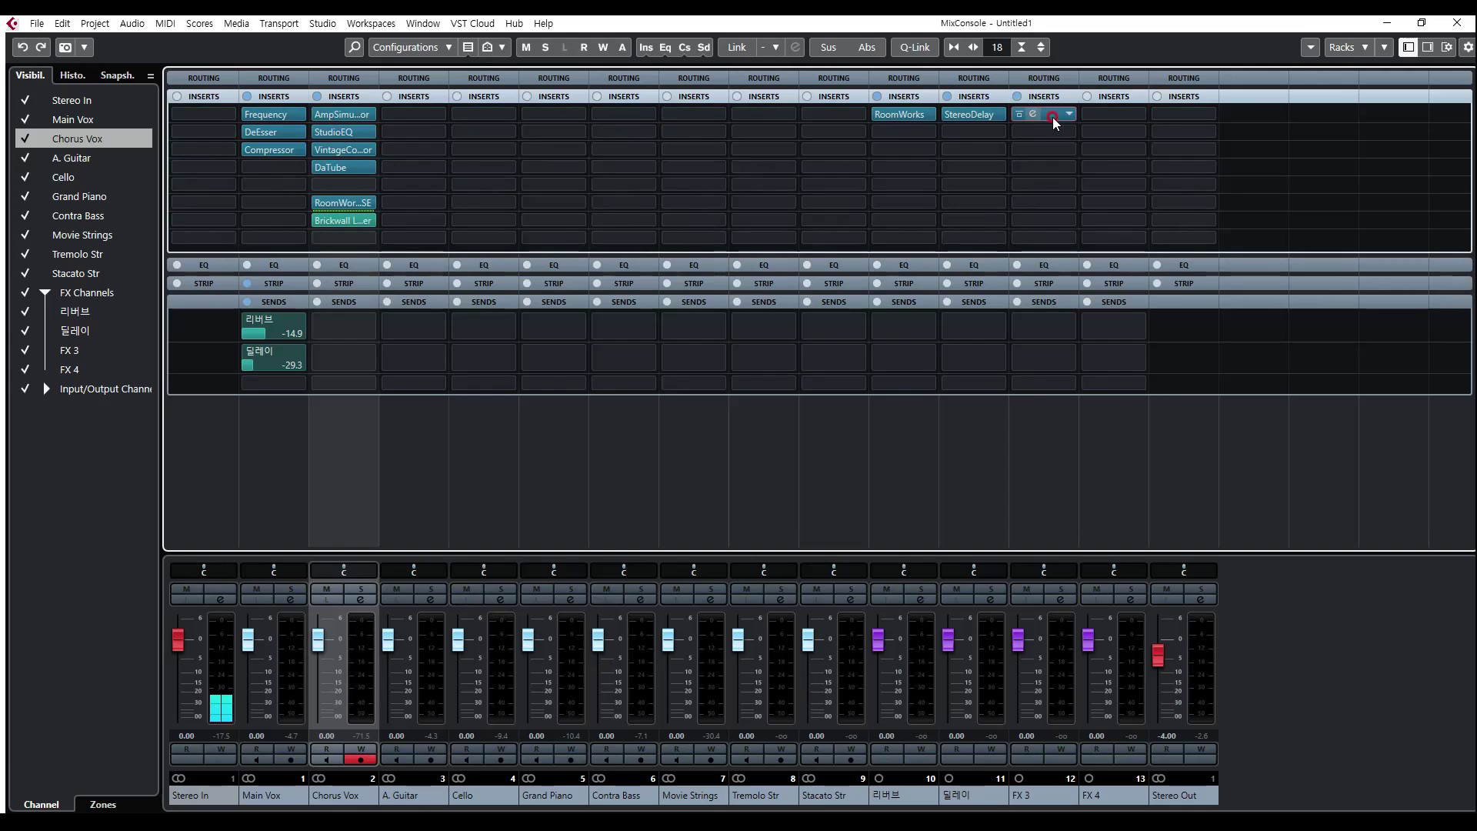
drag(346, 204, 1108, 117)
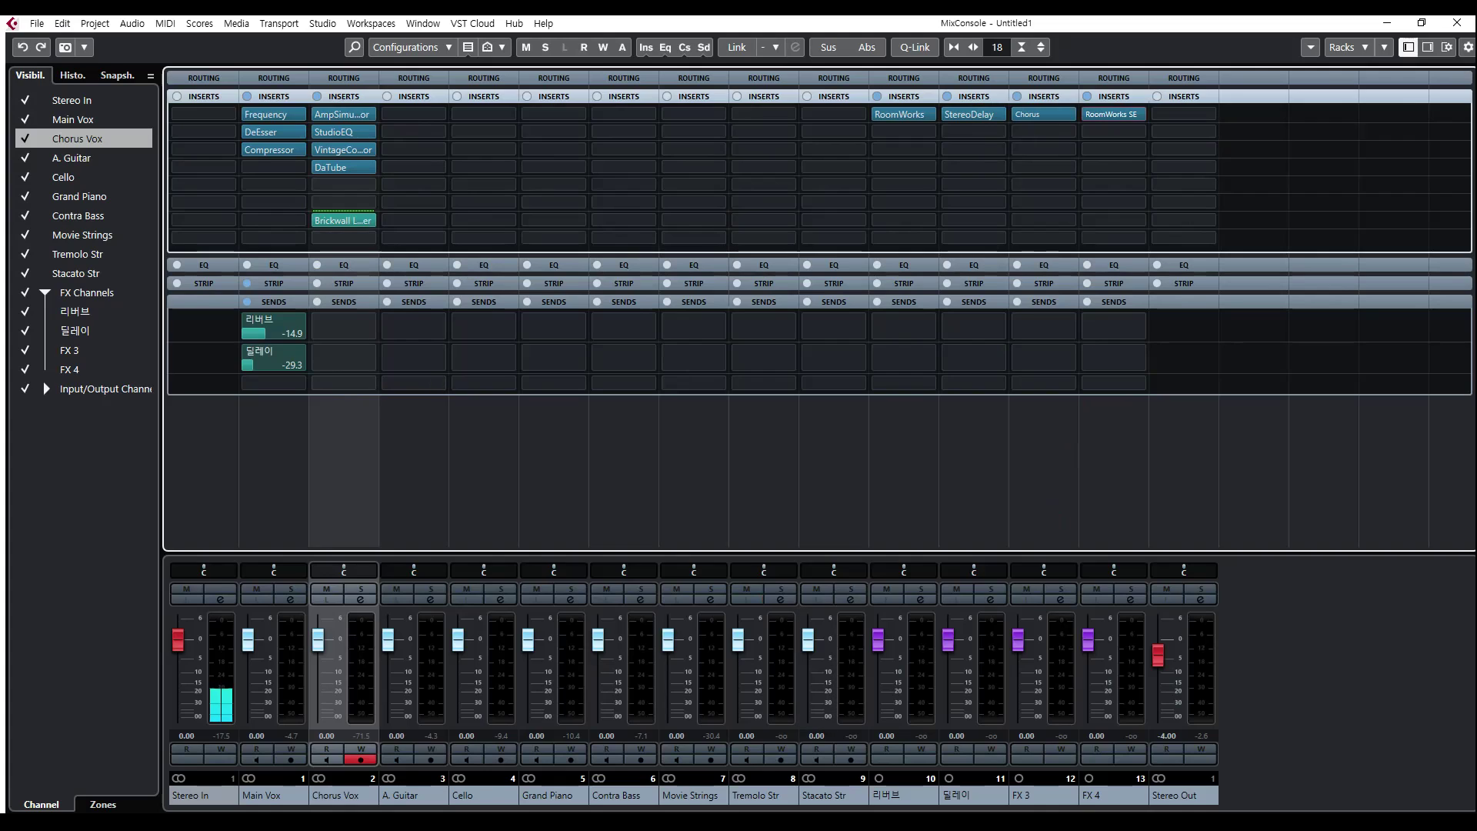
Step: Rename the FX 3 channel as 코러스 and the FX 4 channel as 코러스 리버브
double_click(1033, 793)
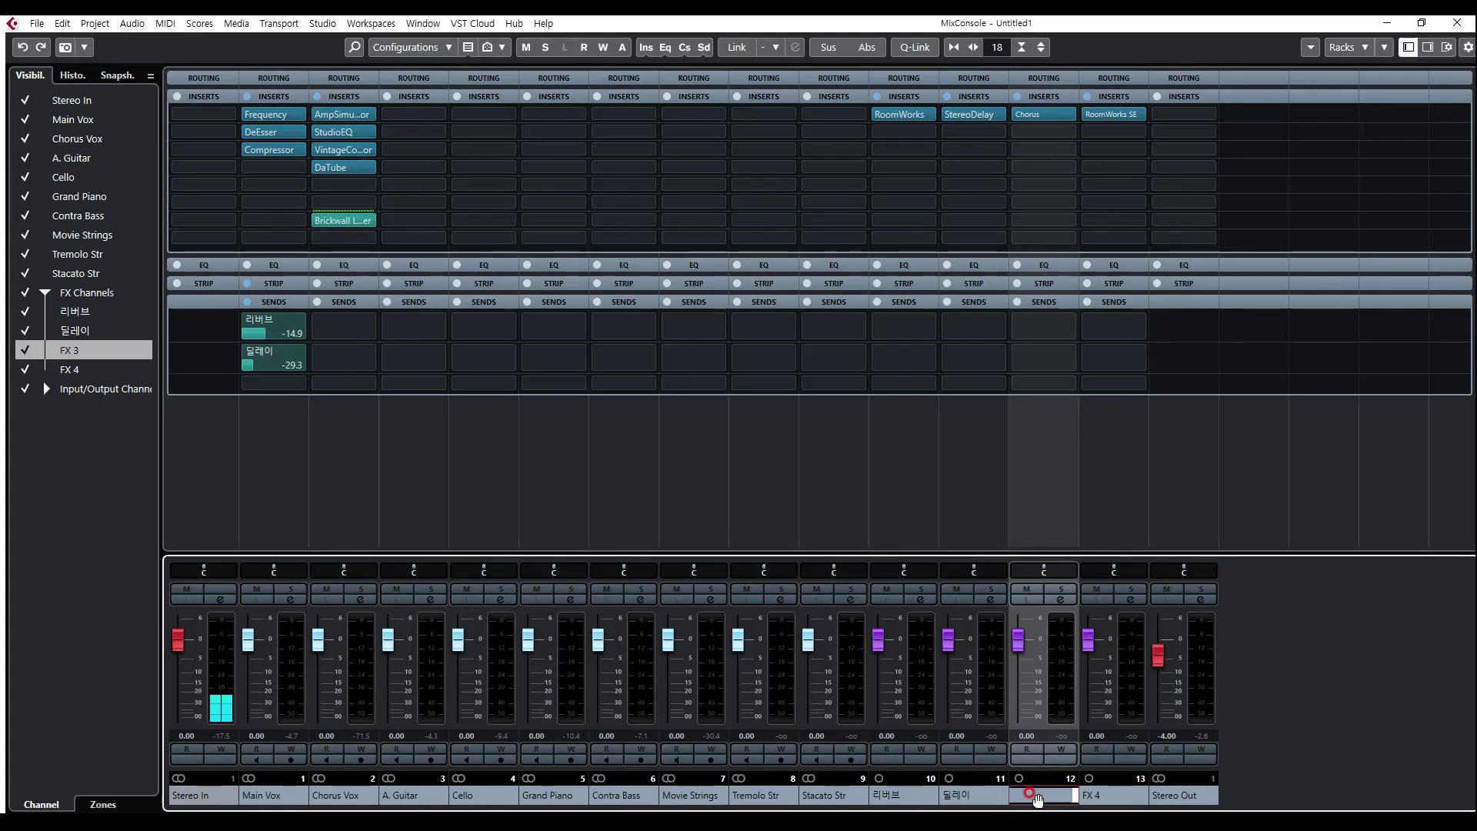
text(코러스)
key(Return)
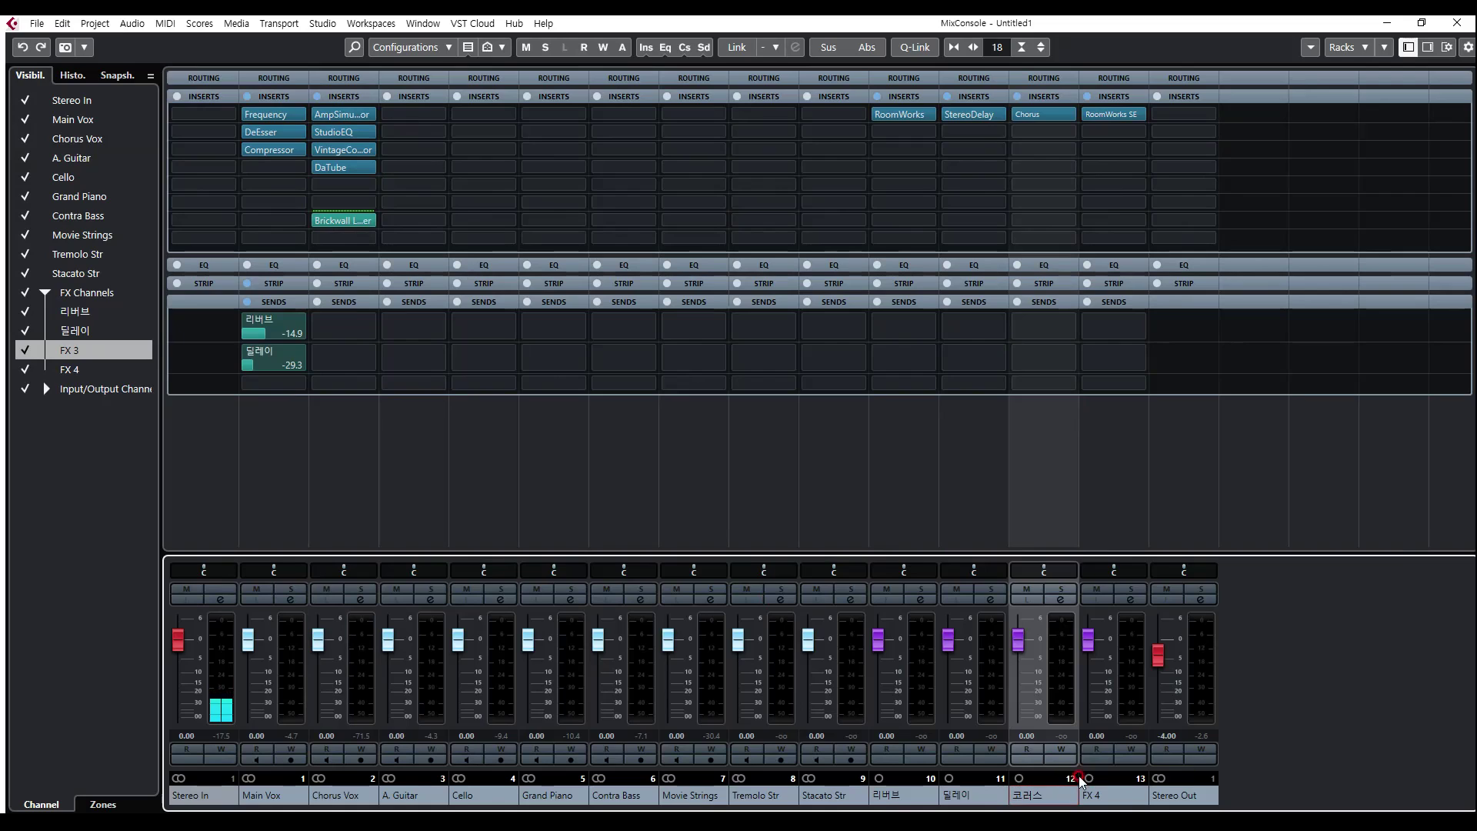
double_click(1107, 792)
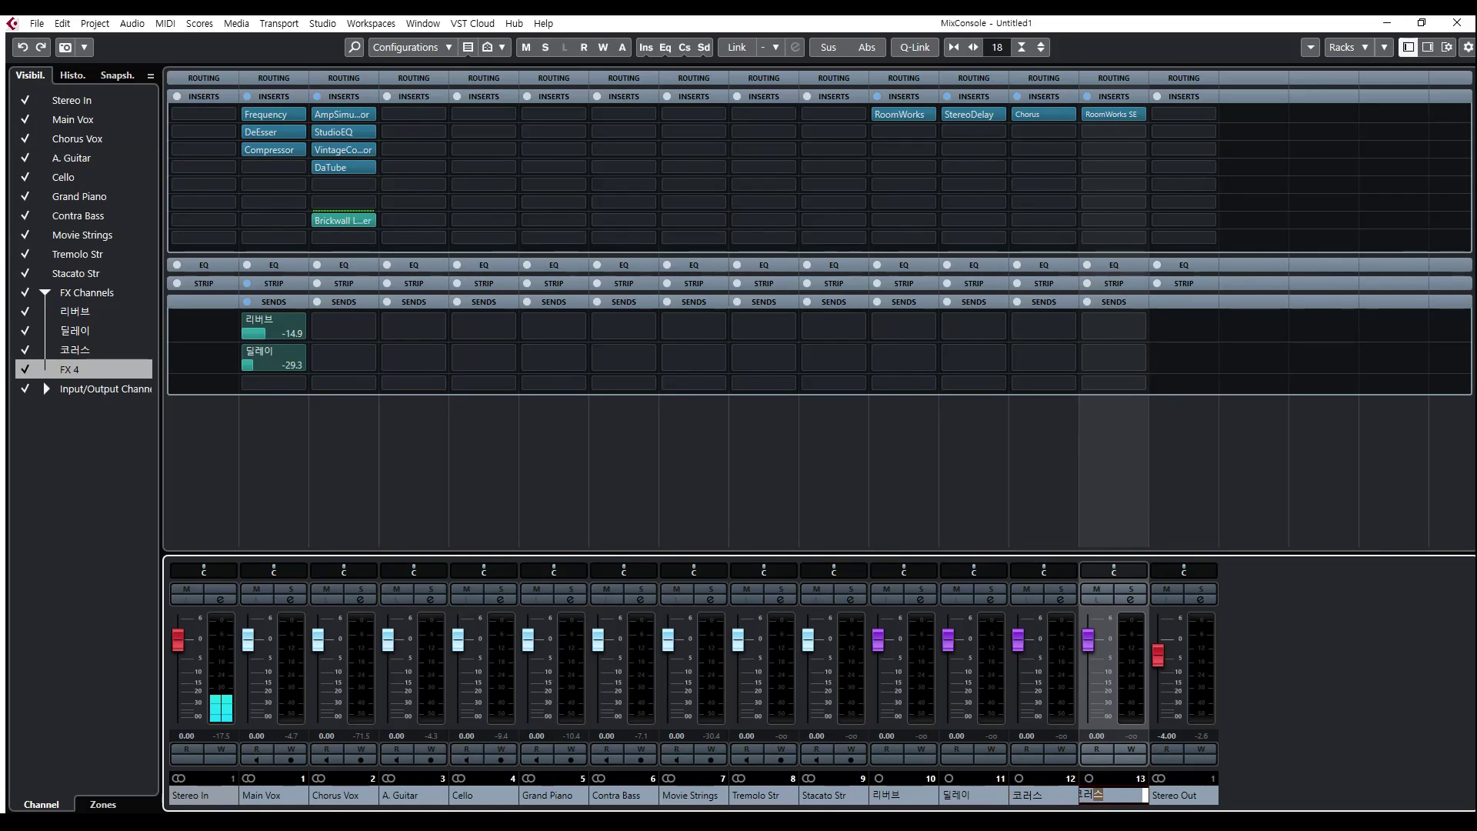
text(코러스 리버브)
key(Return)
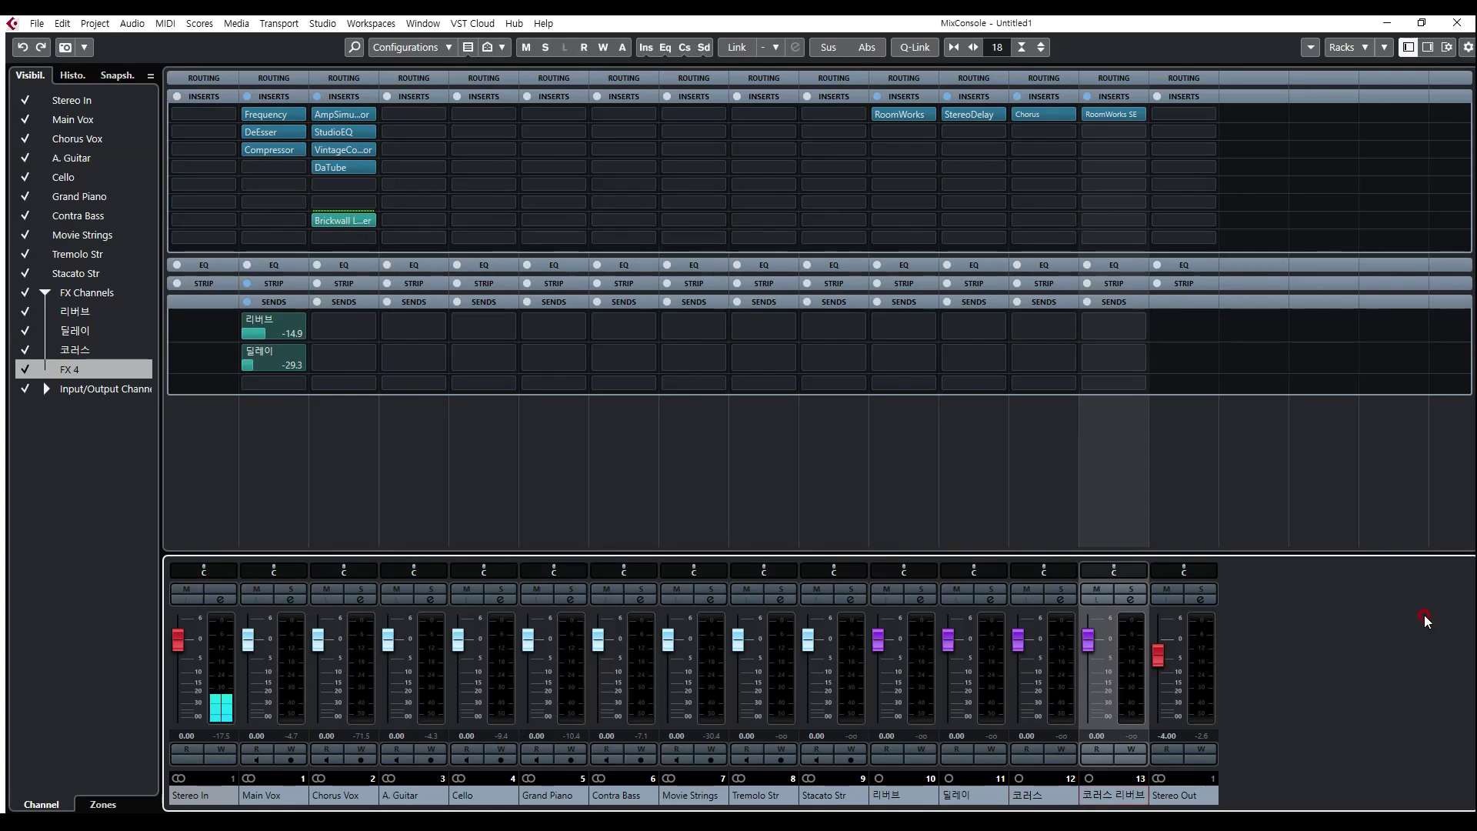
Step: Add and enable Chorus Vox sends to 코러스 at -3.42 and to 코러스 리버브 at -2.19
click(339, 326)
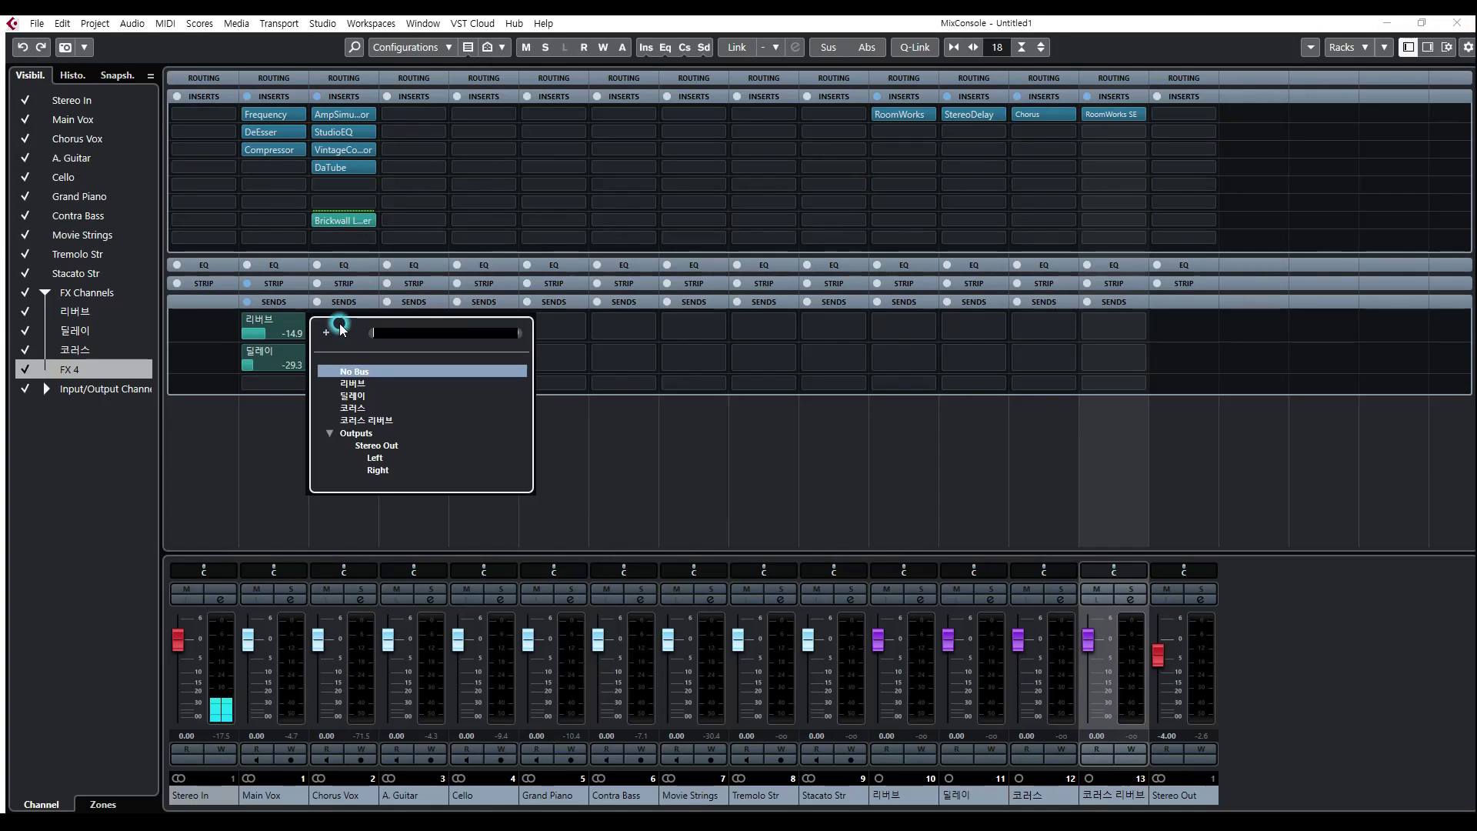
click(354, 409)
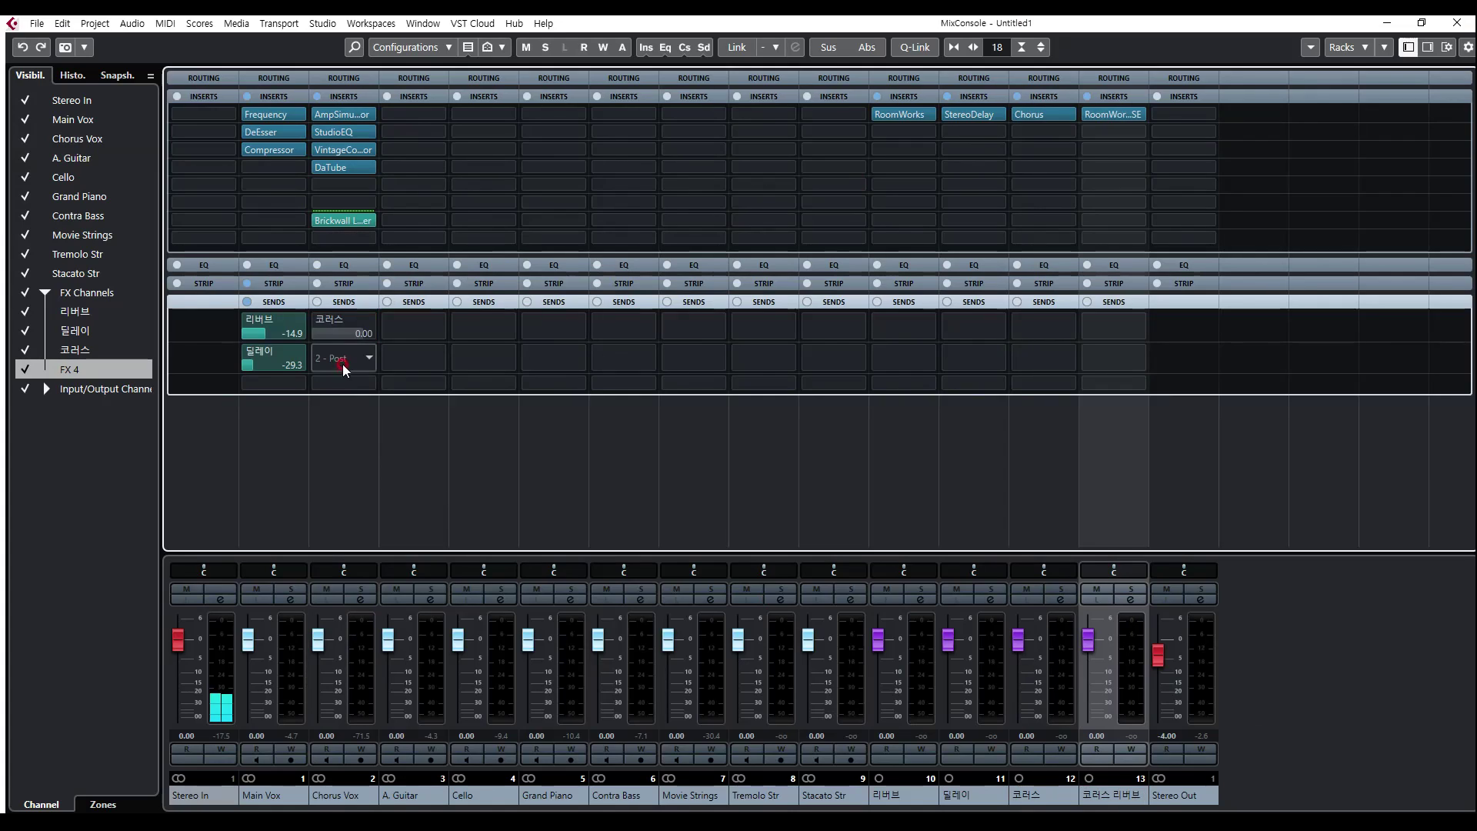
click(339, 358)
click(358, 448)
click(319, 320)
click(319, 351)
drag(340, 368, 353, 402)
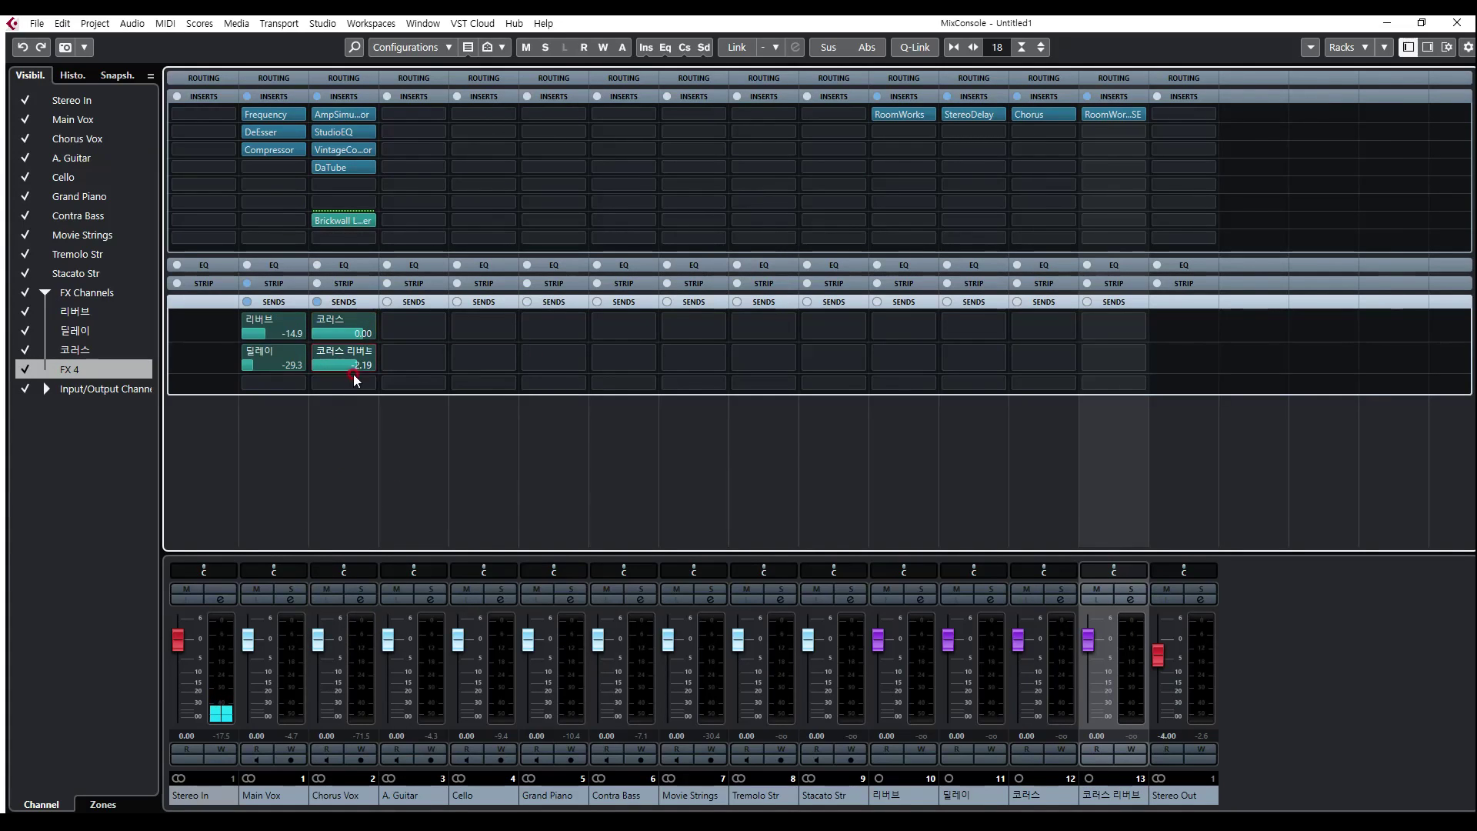
drag(346, 329, 352, 426)
Step: Check the pre/post-fader options of the Brickwall Limiter insert and of an empty A. Guitar insert slot
mouse_move(342, 220)
mouse_down()
mouse_move(351, 185)
mouse_move(344, 220)
mouse_up()
right_click(348, 222)
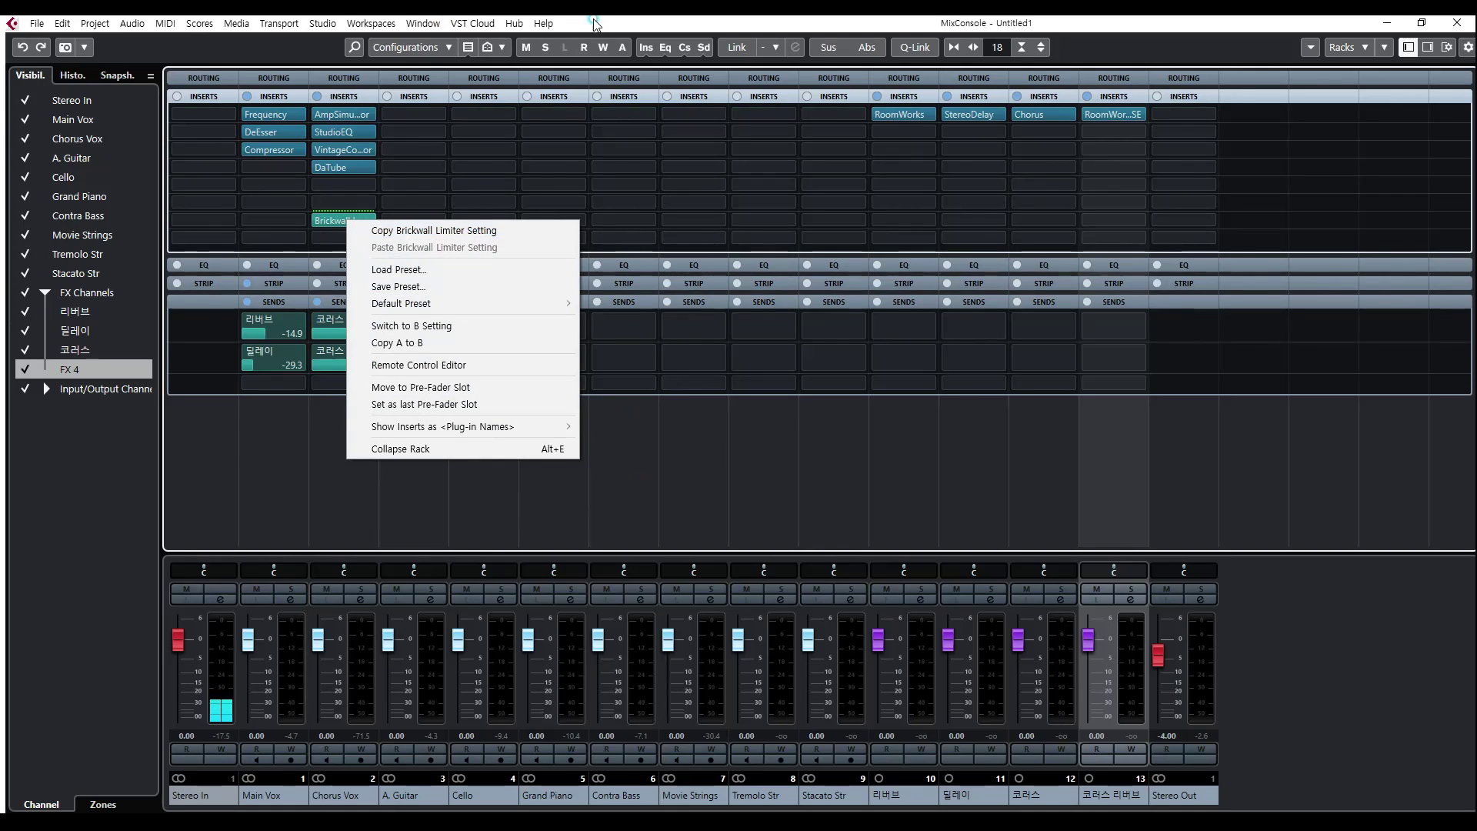
key(Escape)
right_click(421, 114)
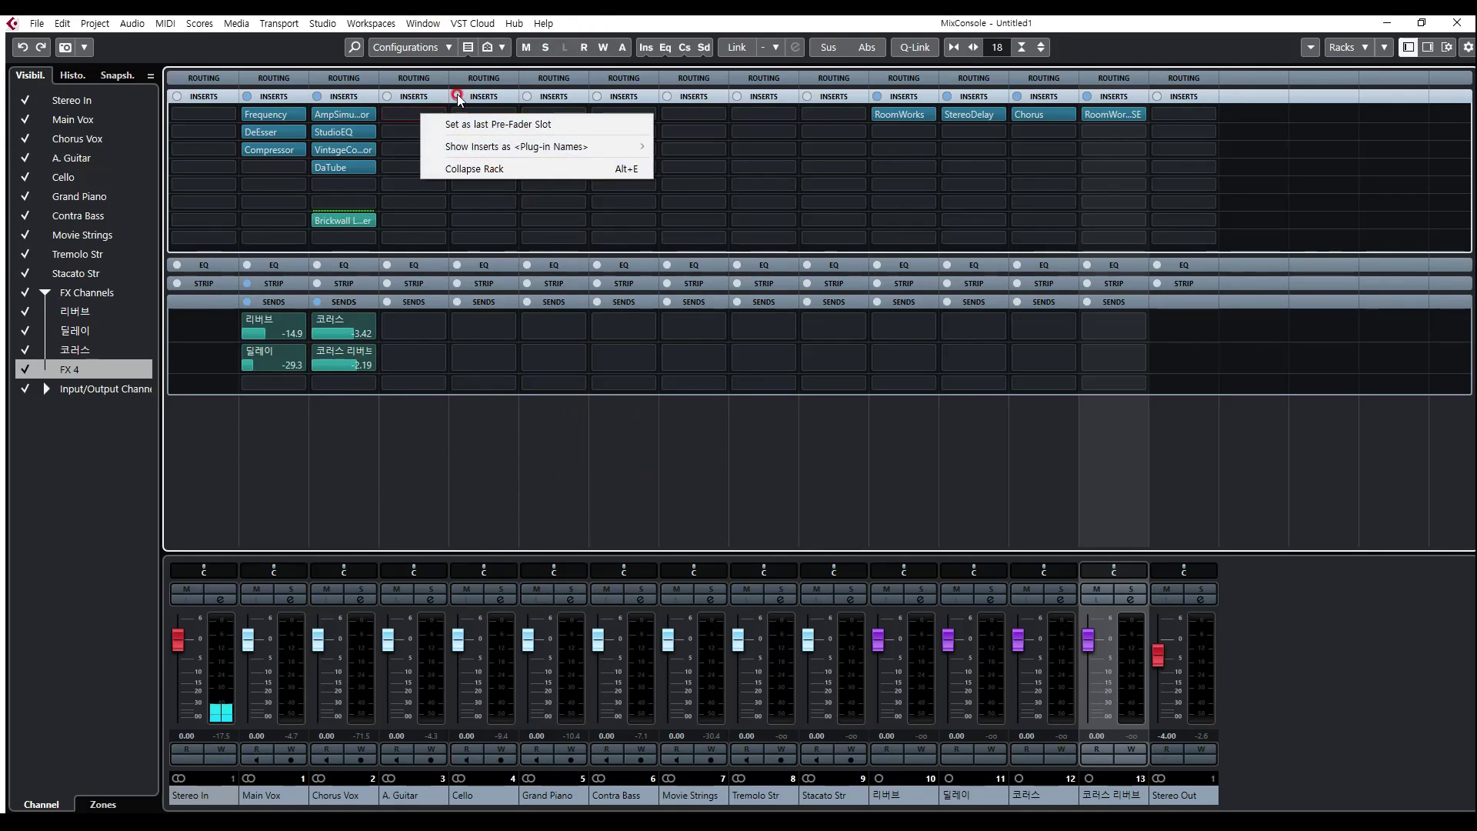
click(599, 23)
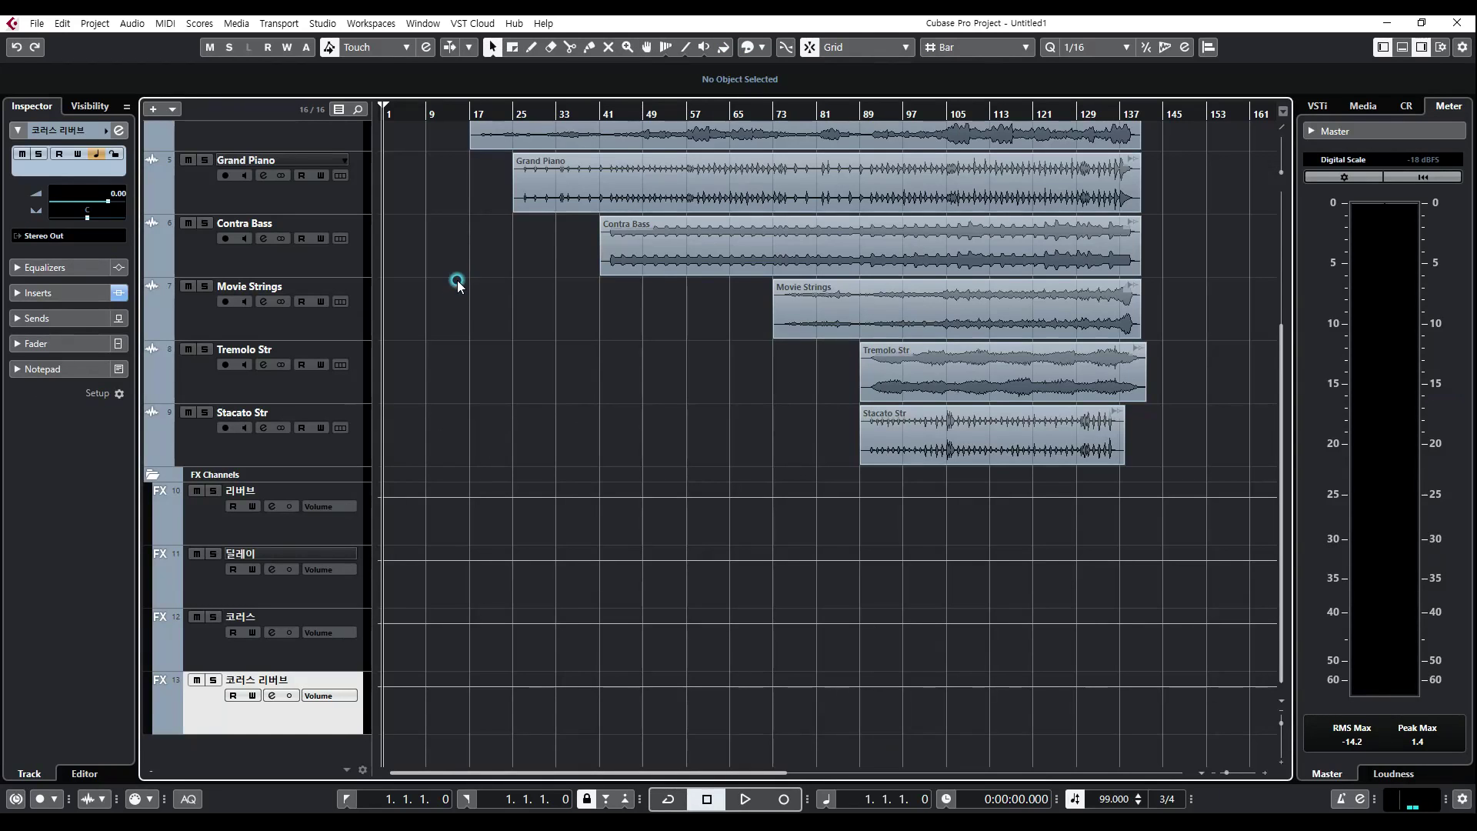
Step: Return to the project window and open the Chorus Vox channel settings
scroll(438, 408, up, 2)
scroll(397, 326, up, 4)
click(273, 235)
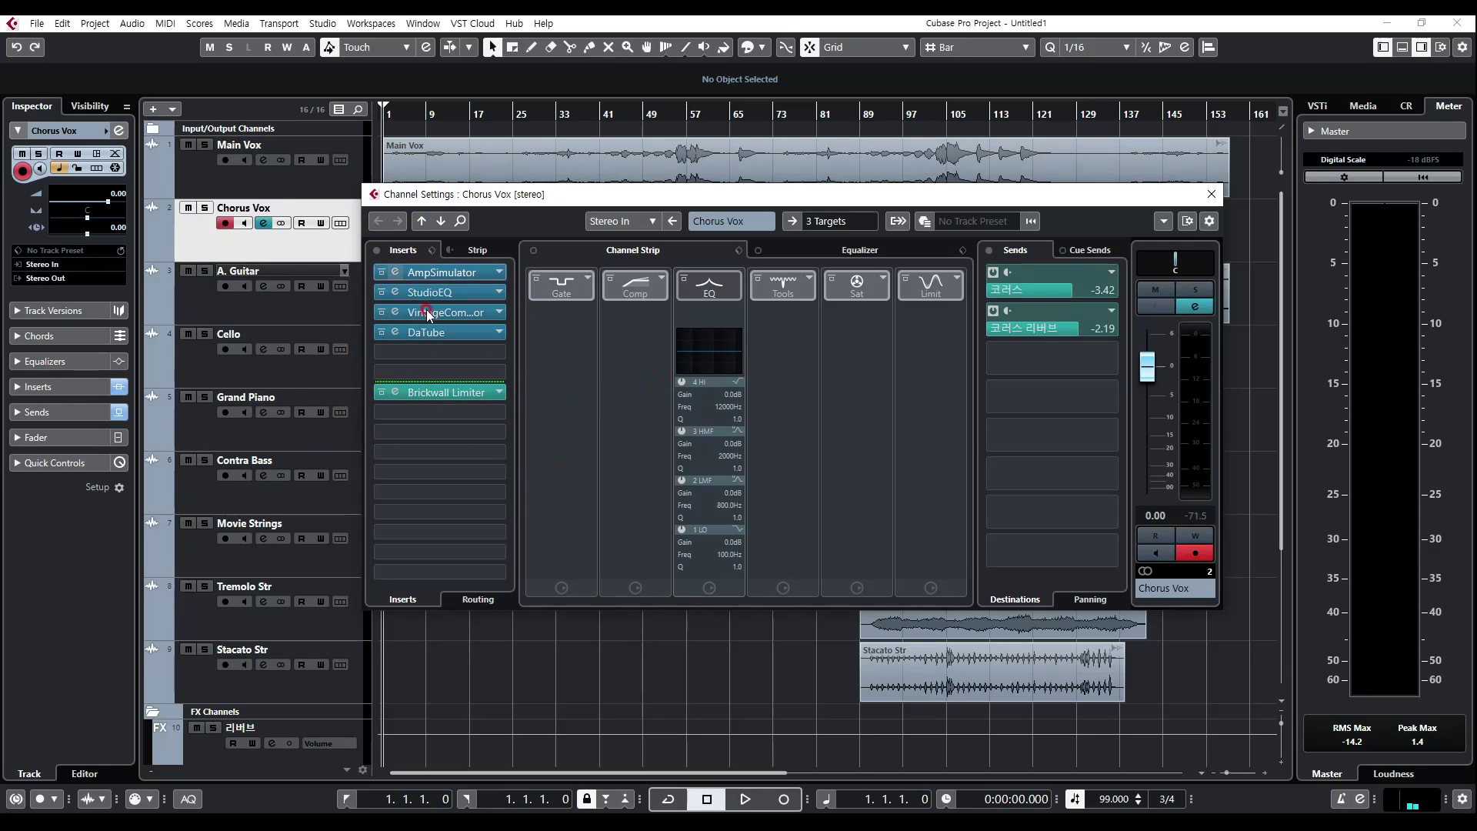
drag(449, 389, 444, 387)
Step: Lower the Chorus Vox send levels to -16.8 for 코러스 and -11.3 for 코러스 리버브
click(1038, 295)
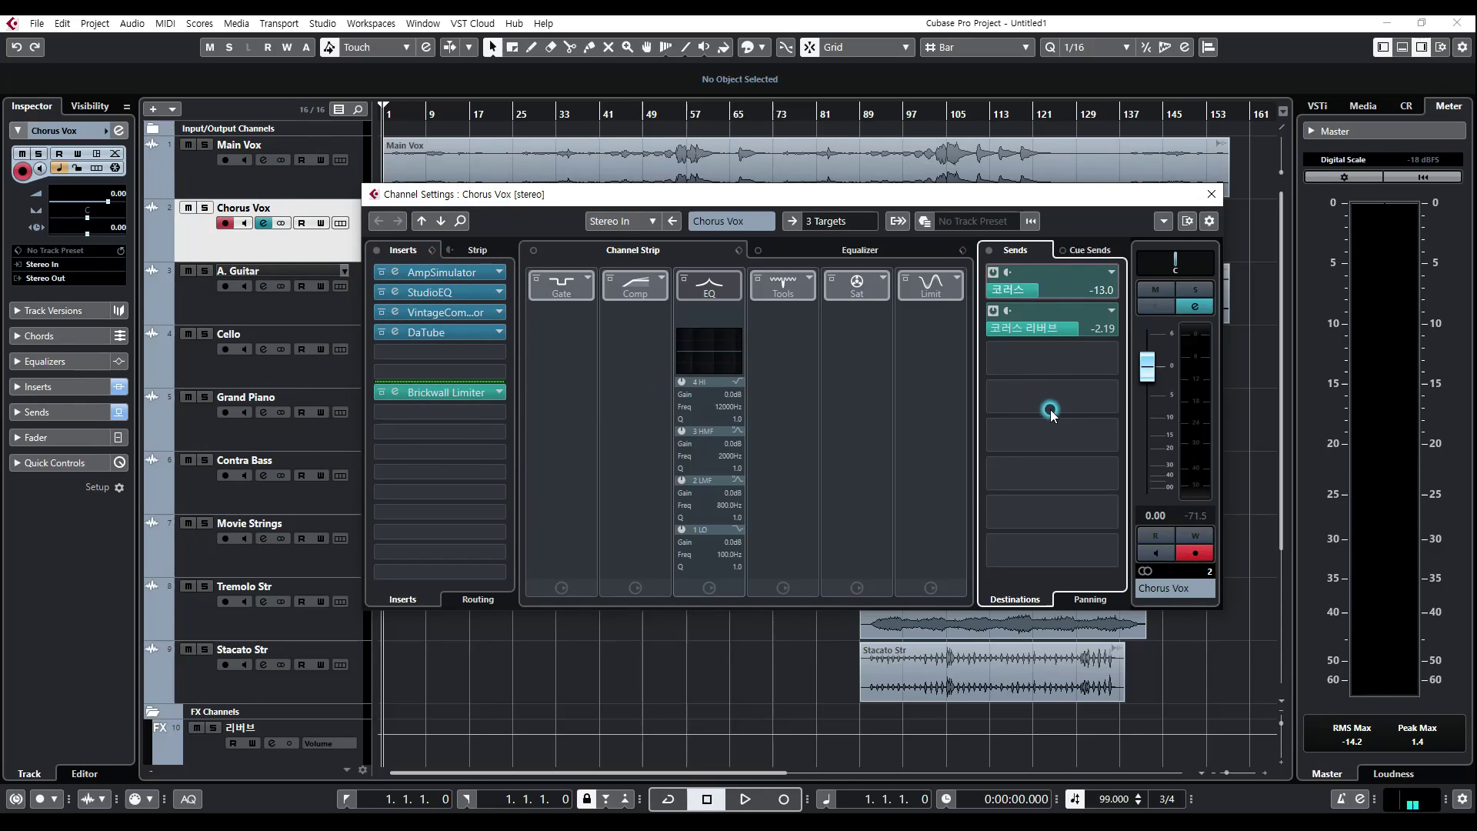
mouse_move(1051, 410)
mouse_down()
mouse_move(1051, 327)
mouse_move(1055, 433)
mouse_up()
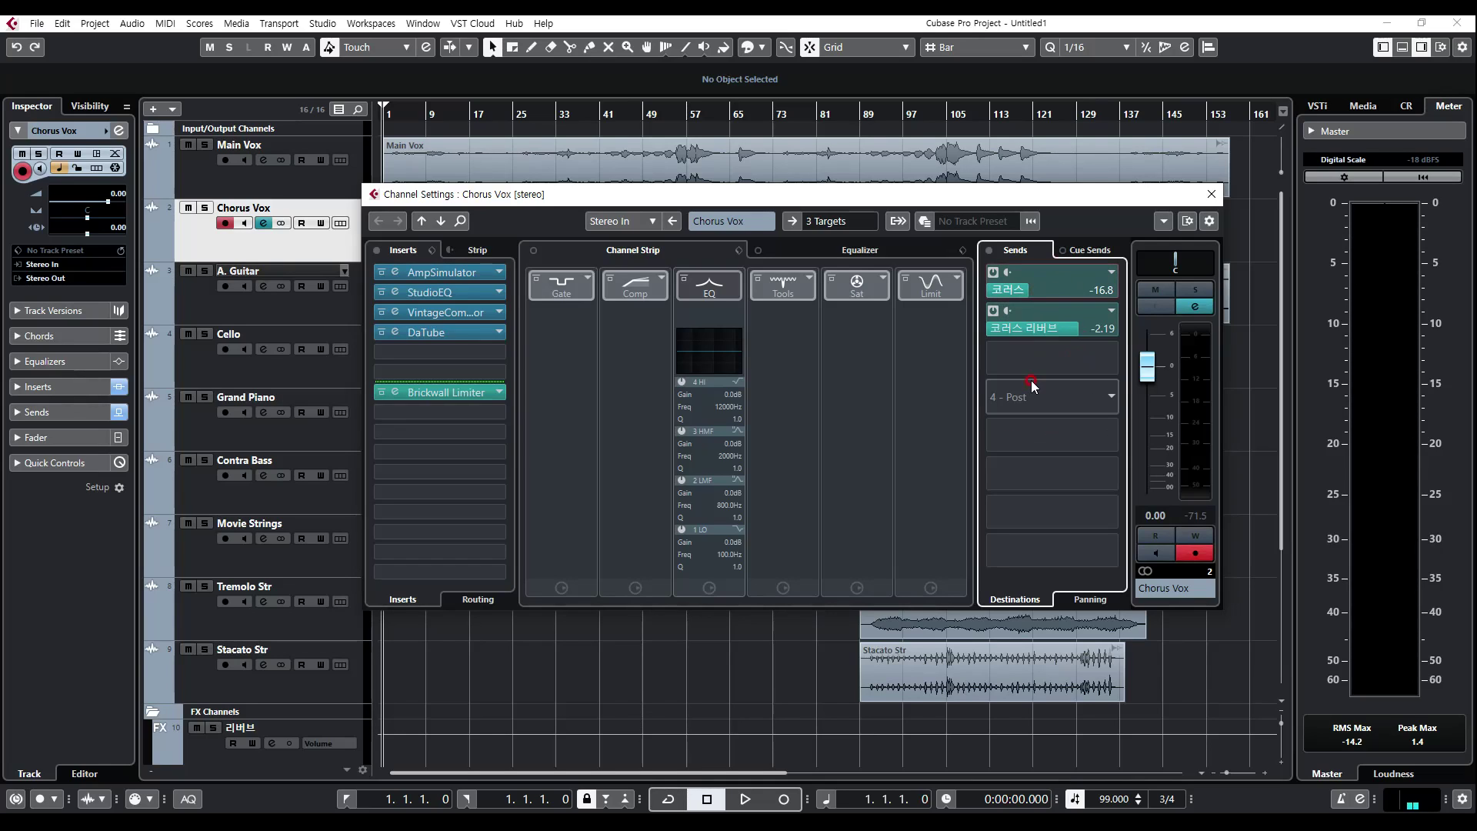
drag(1048, 328, 1050, 458)
click(1017, 194)
drag(1018, 194, 1062, 233)
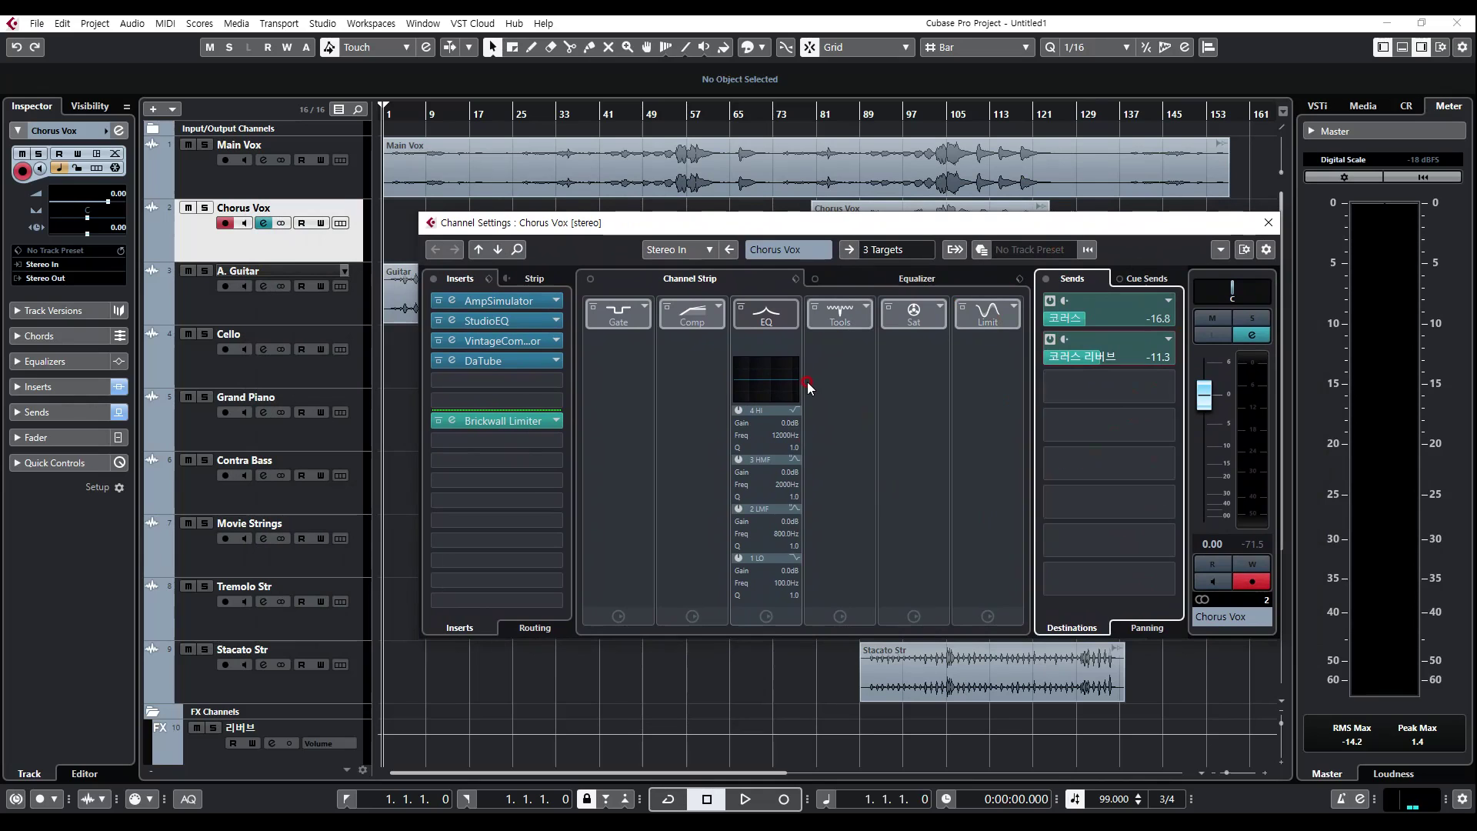
Step: Place the project cursor at bar 19 and reopen the Chorus Vox channel settings below the track's audio event
click(479, 108)
click(265, 224)
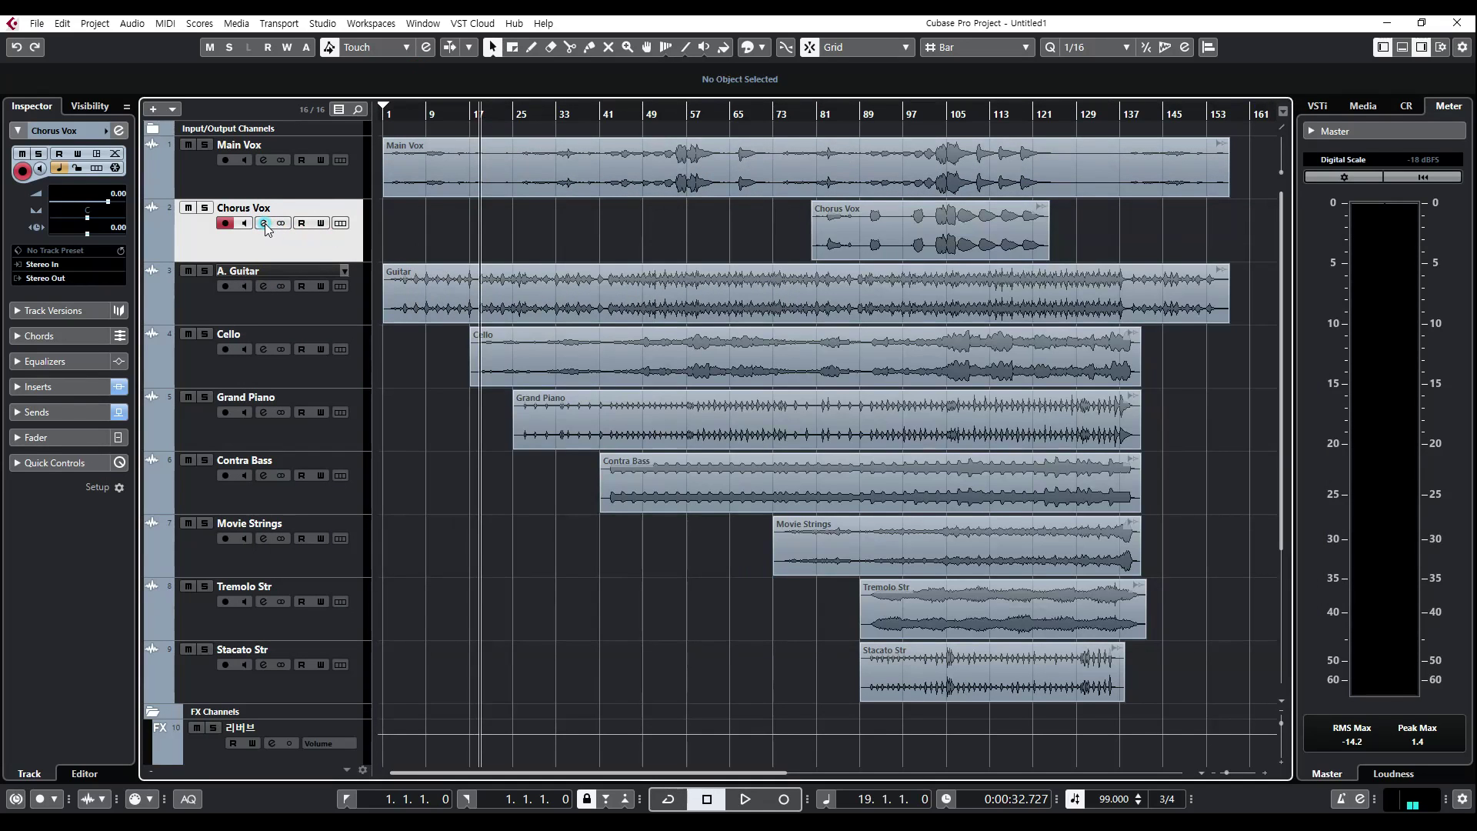
click(265, 223)
drag(1067, 225, 934, 301)
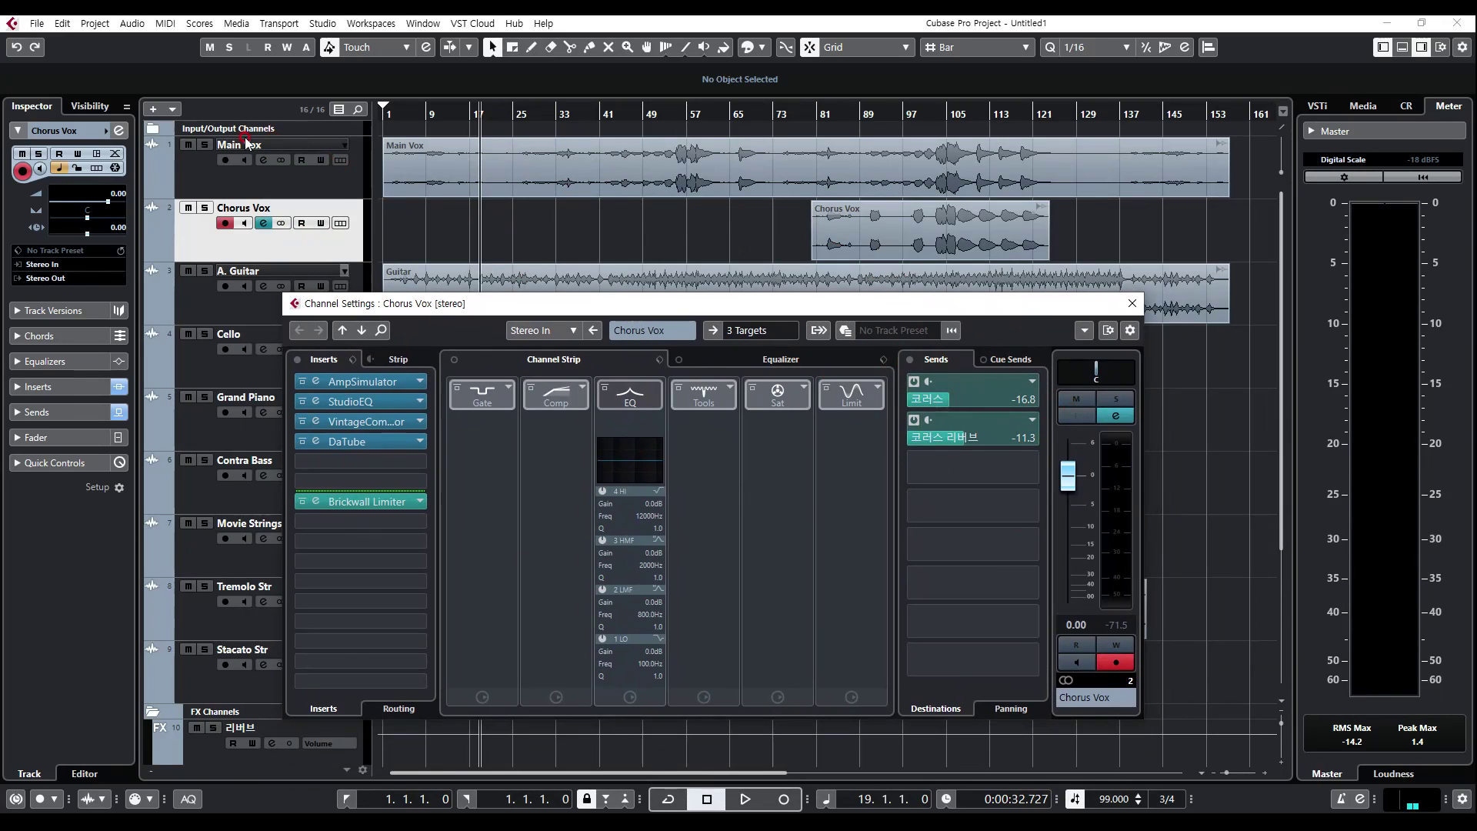
Step: Set the 코러스 send level of Chorus Vox to -7.24
click(989, 401)
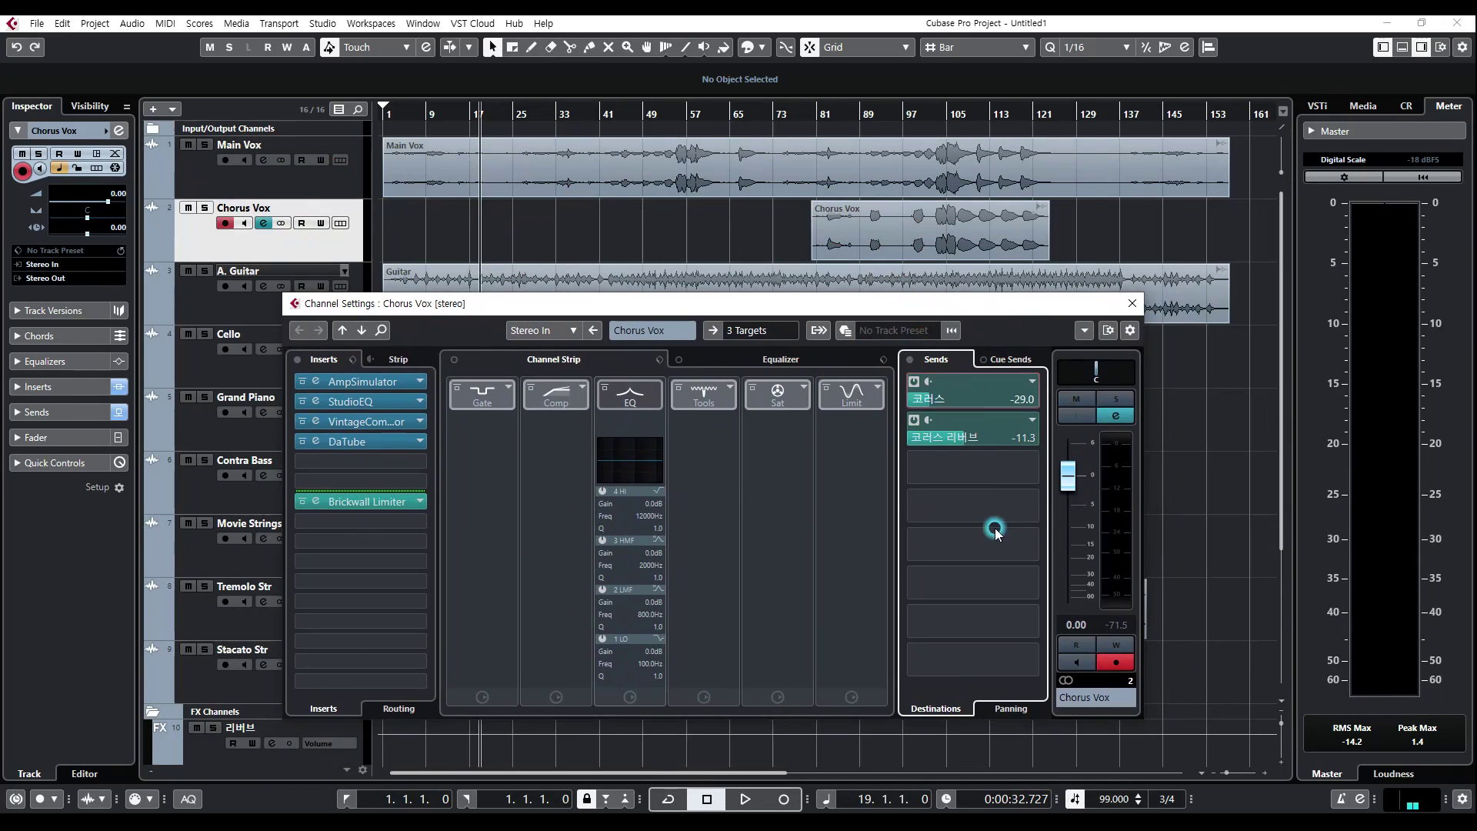
drag(998, 564, 981, 400)
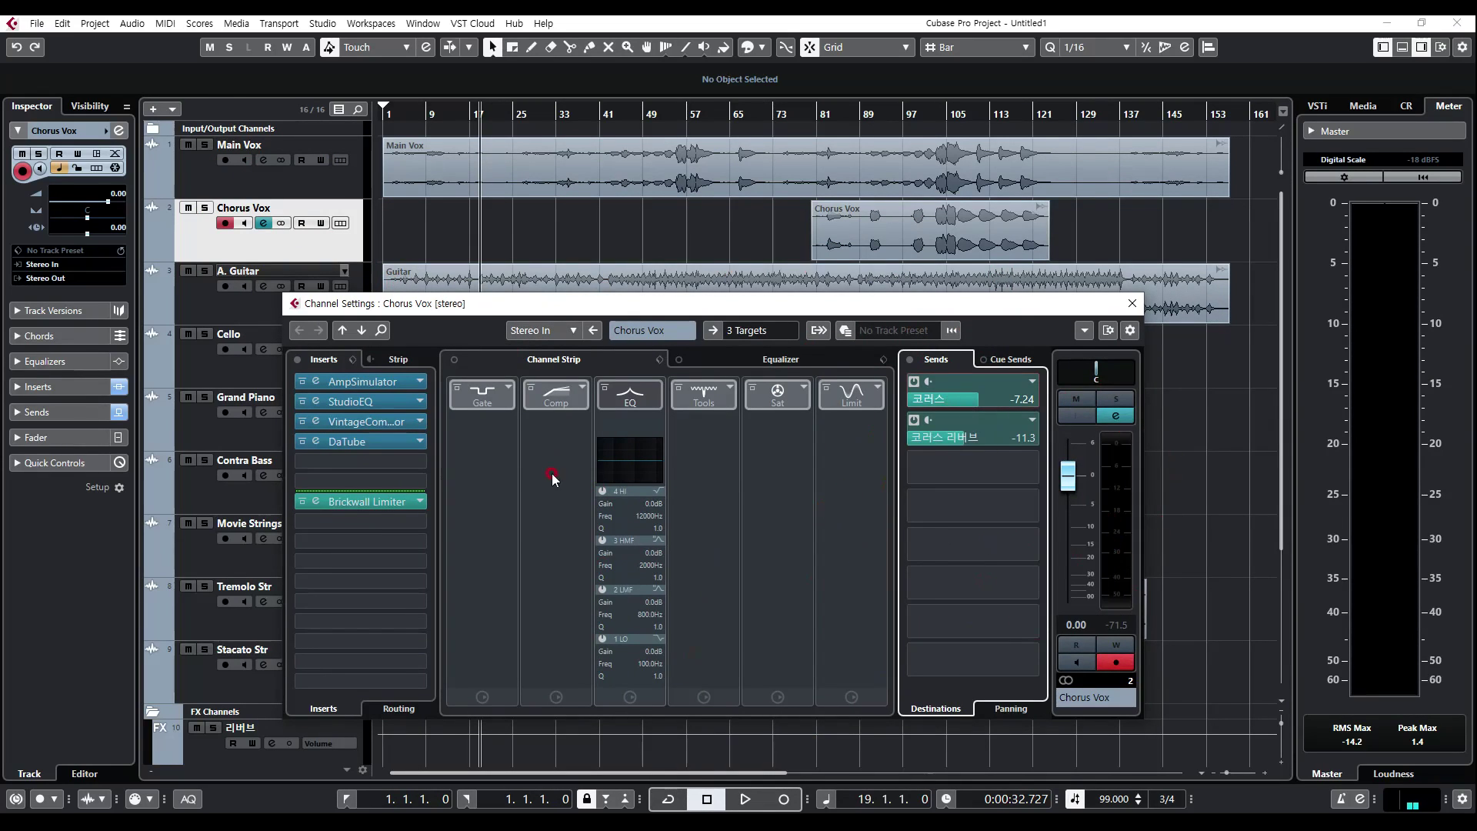
drag(645, 302, 753, 231)
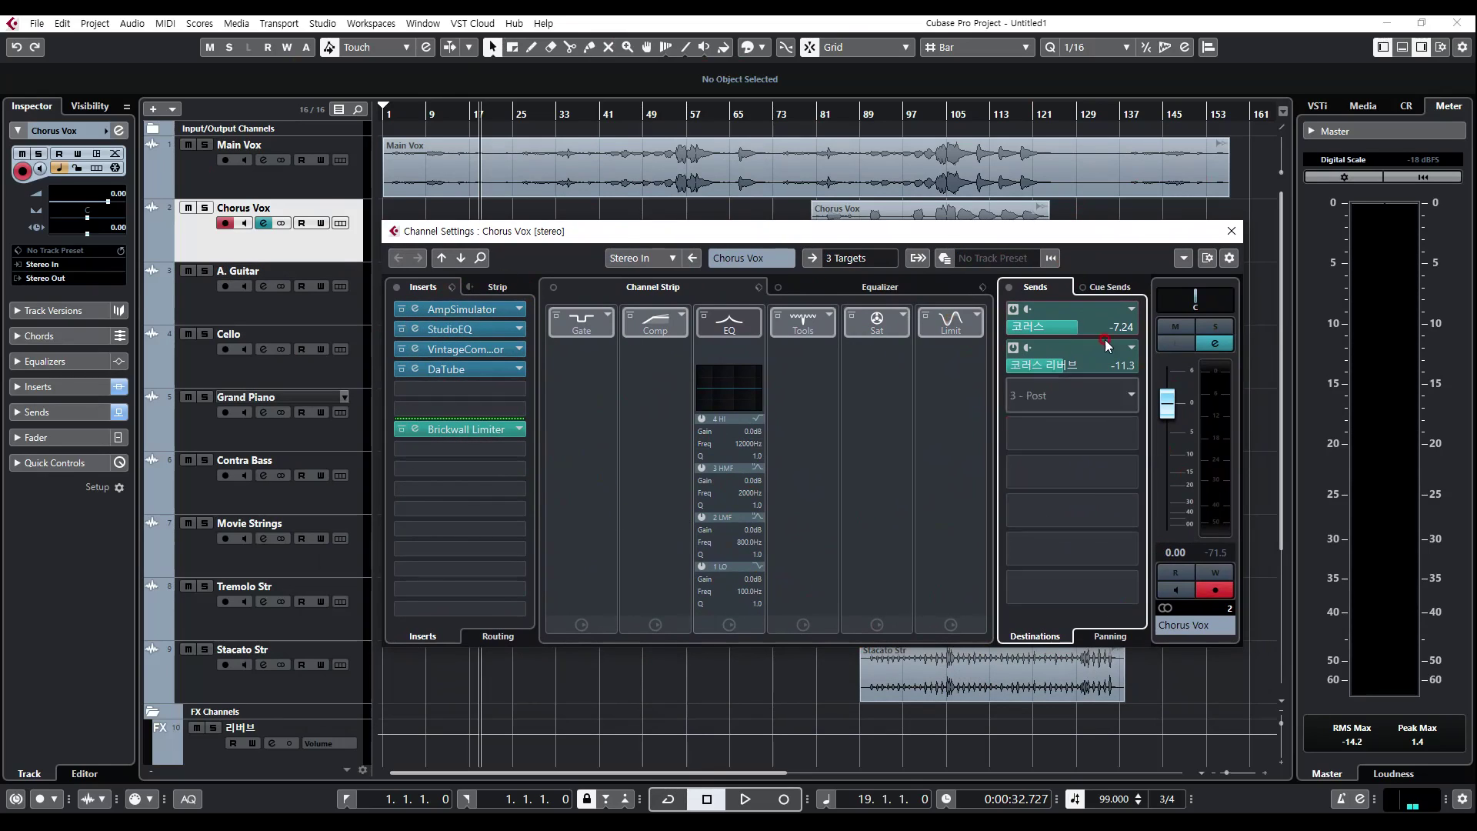
Step: Look at the FX chain preset options for loading and saving the Chorus Vox inserts
click(455, 287)
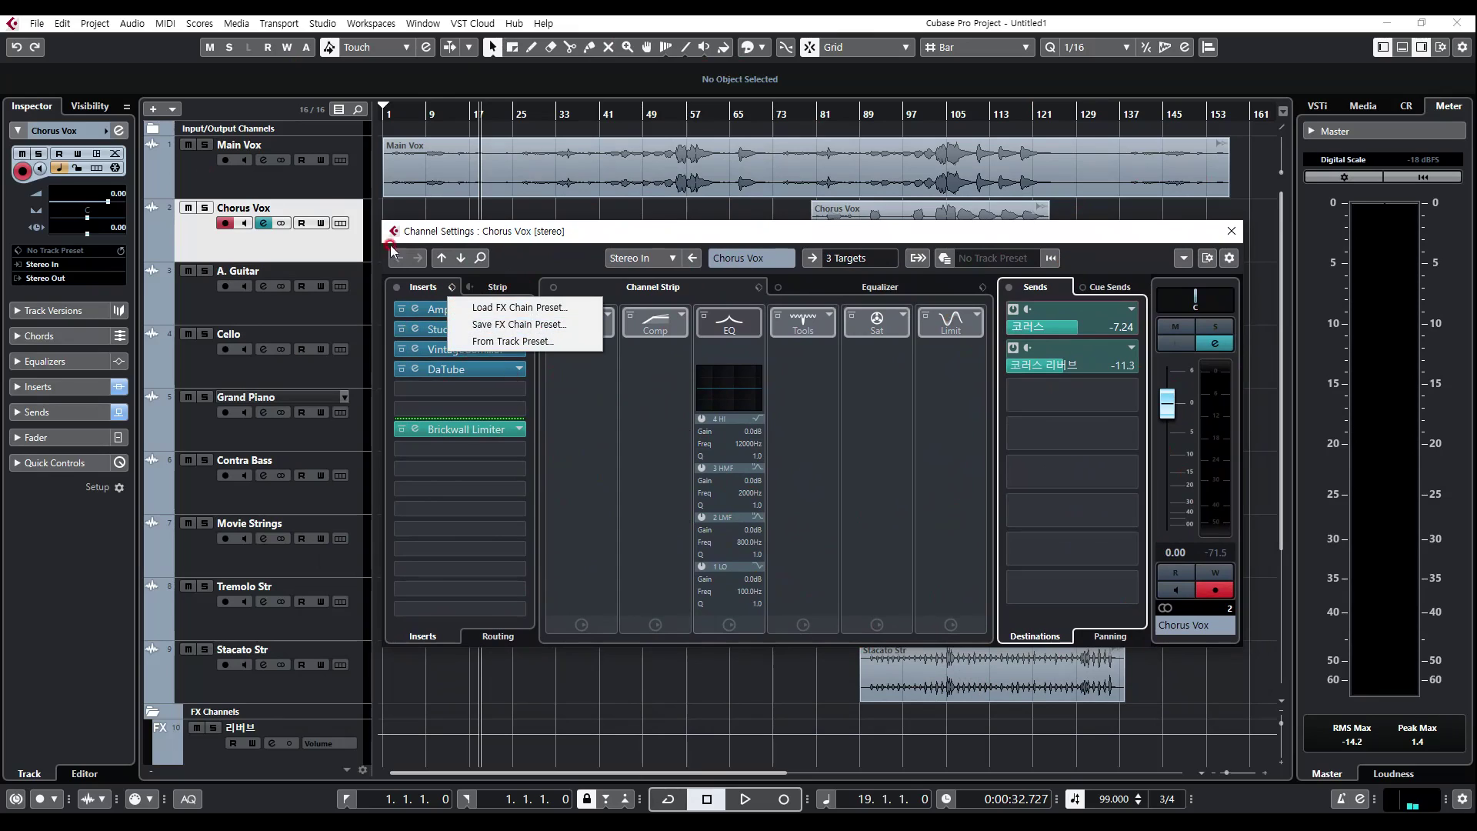
click(1154, 231)
click(523, 253)
click(452, 287)
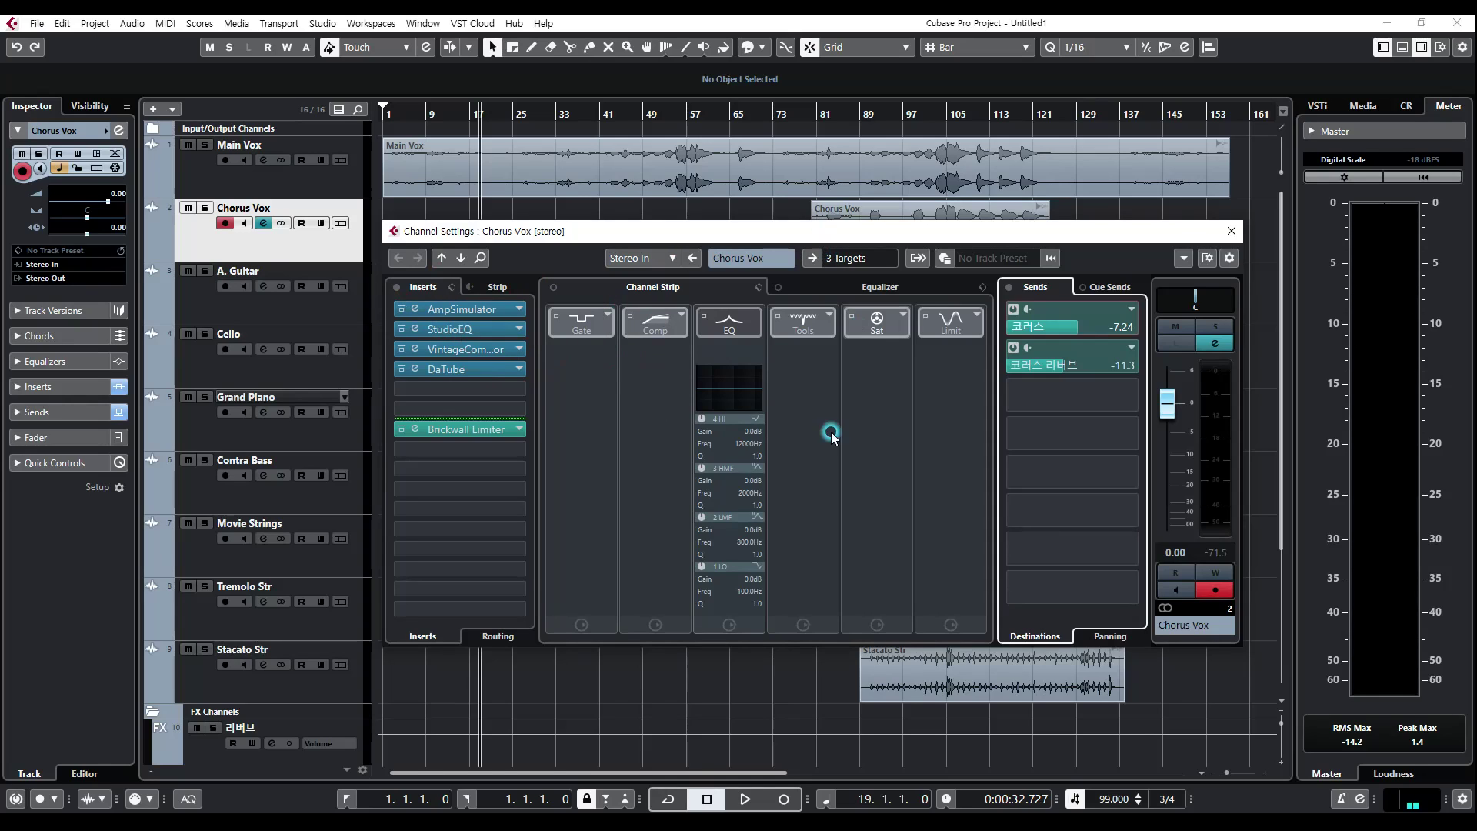
click(1067, 295)
click(924, 316)
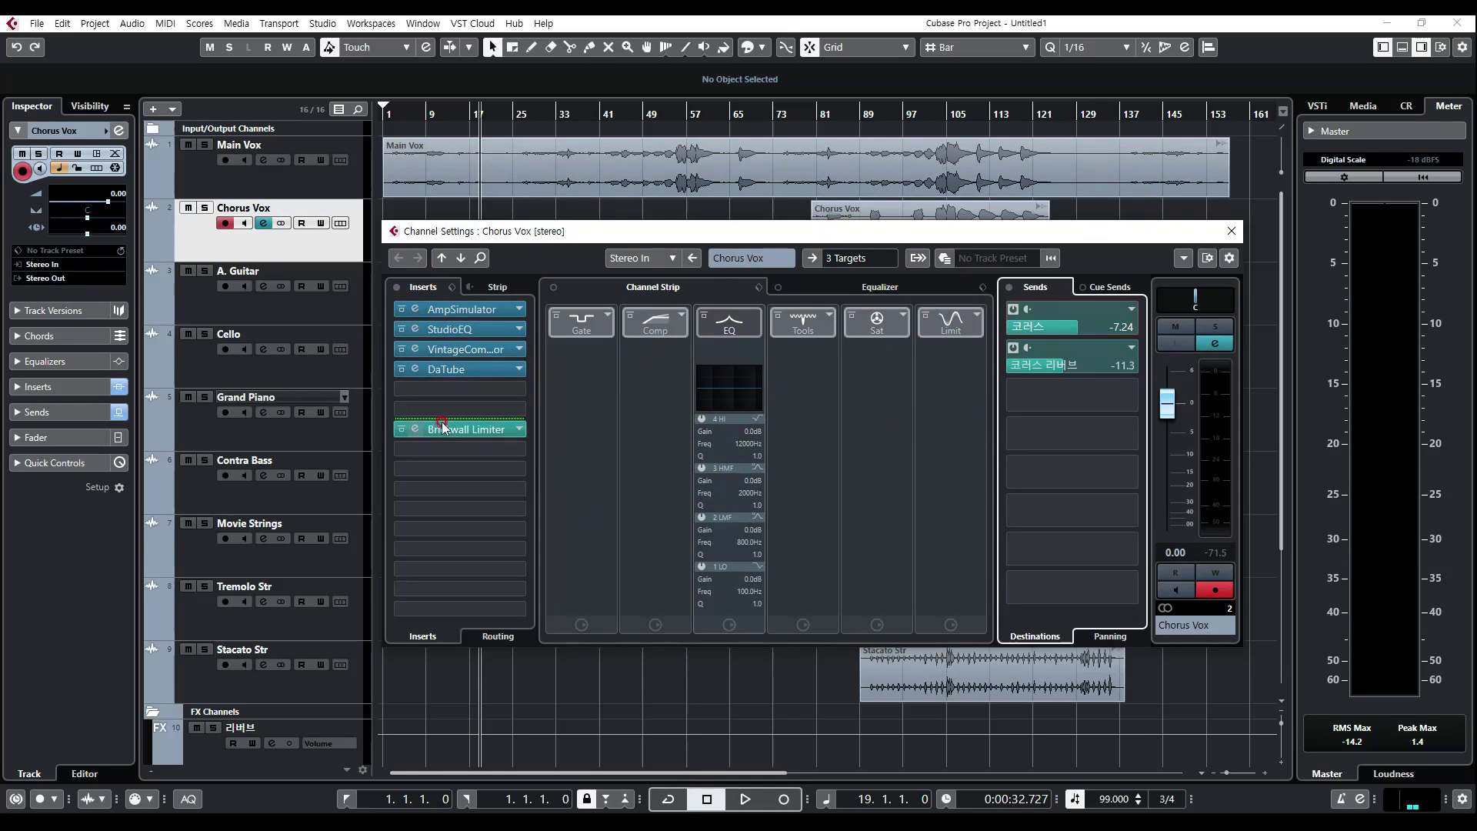
Step: Close the Chorus Vox channel settings
click(393, 465)
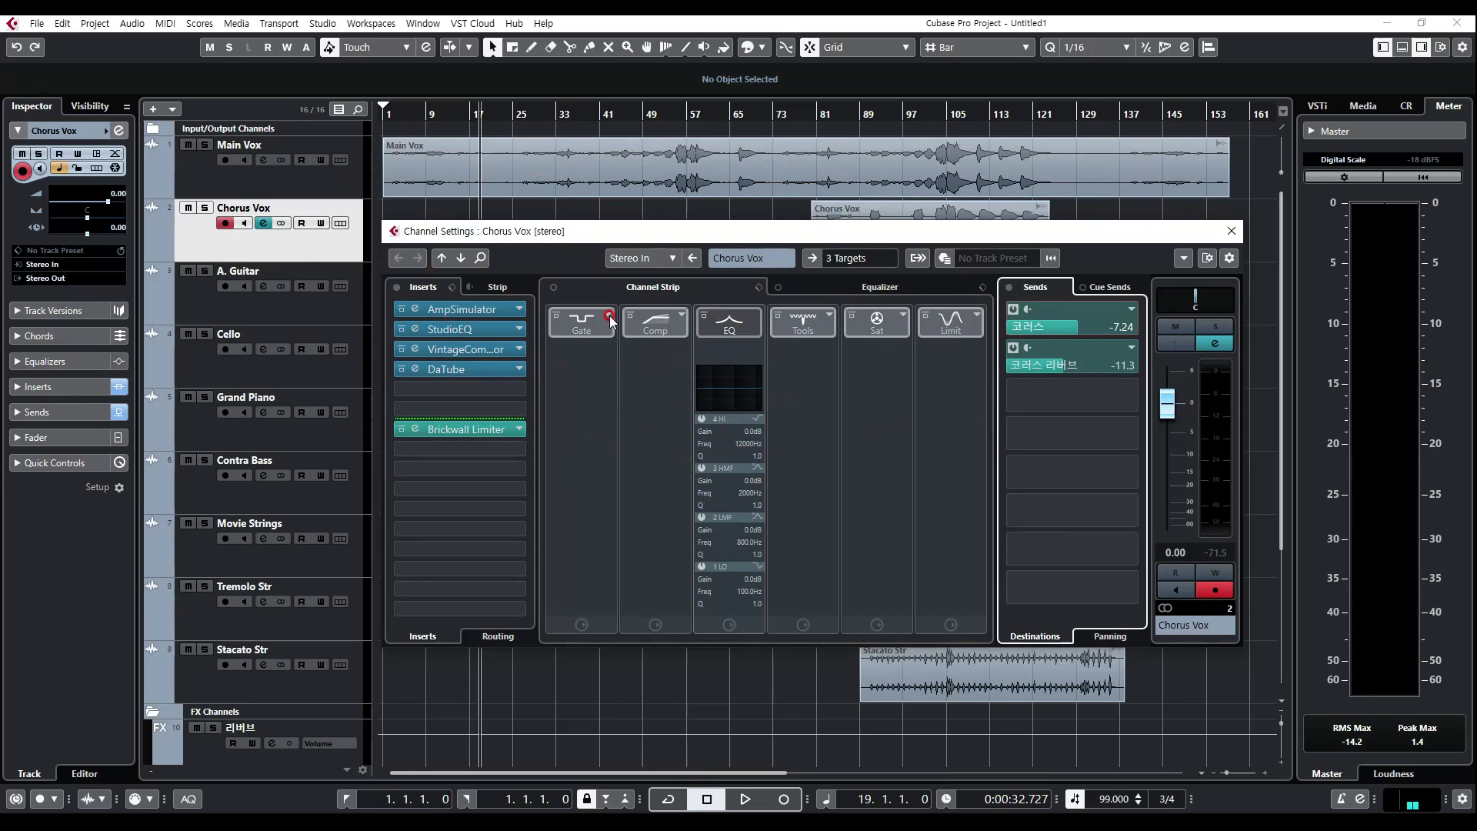
click(1084, 165)
click(682, 456)
click(723, 456)
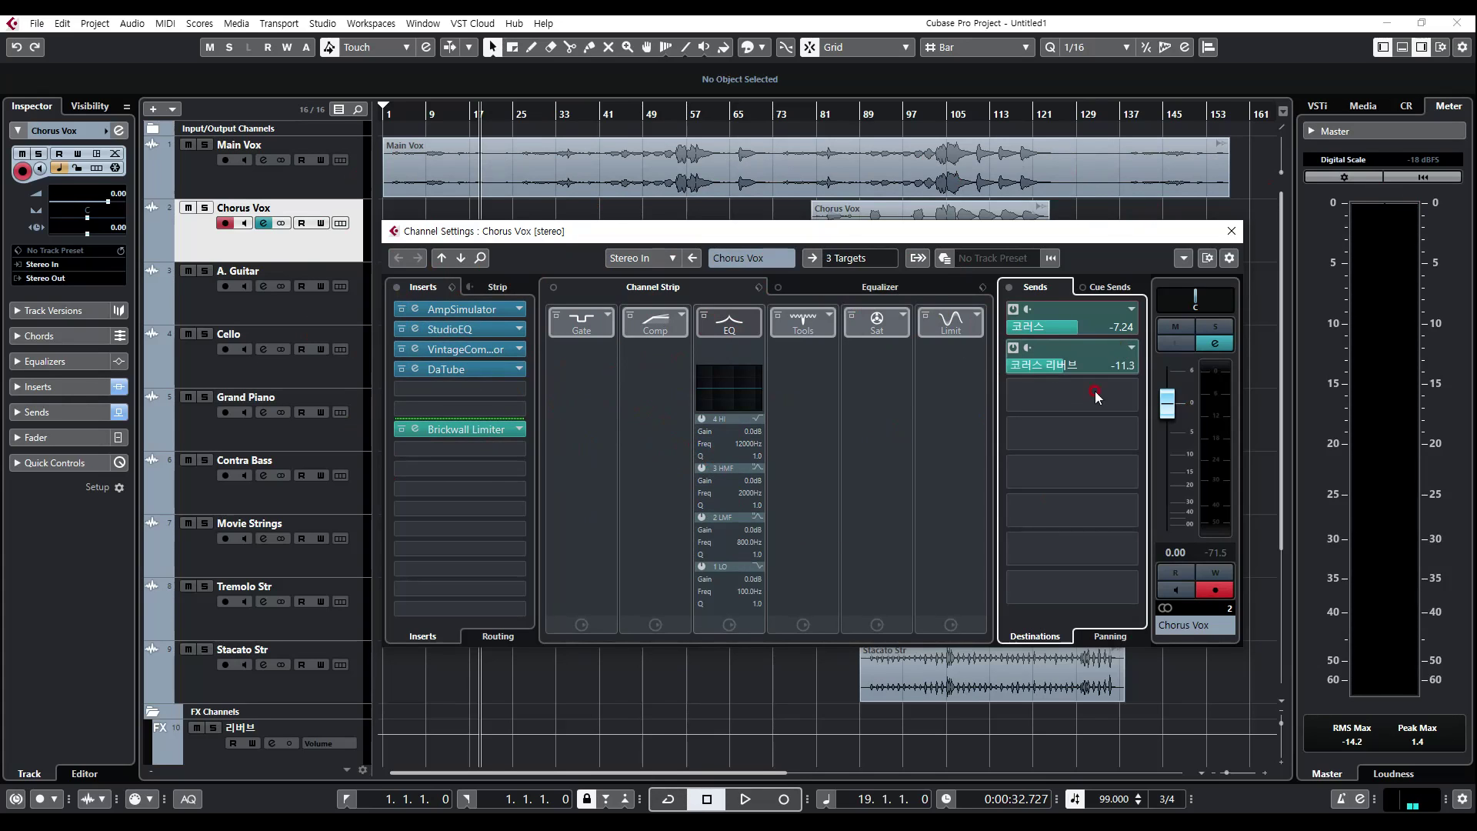
click(1015, 528)
click(1232, 231)
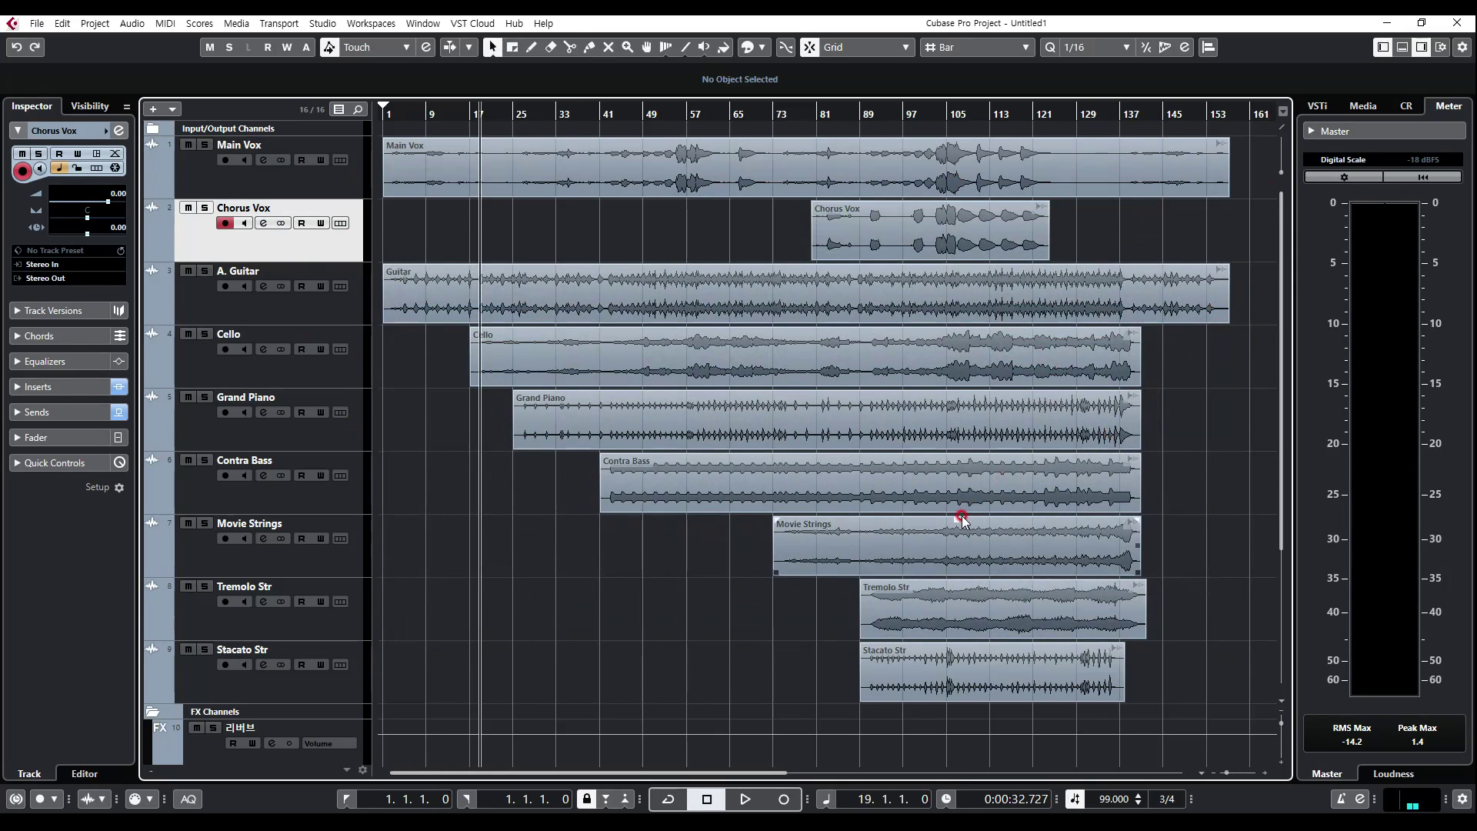
scroll(1190, 399, down, 4)
scroll(1105, 403, up, 4)
scroll(1105, 403, down, 4)
scroll(452, 373, up, 4)
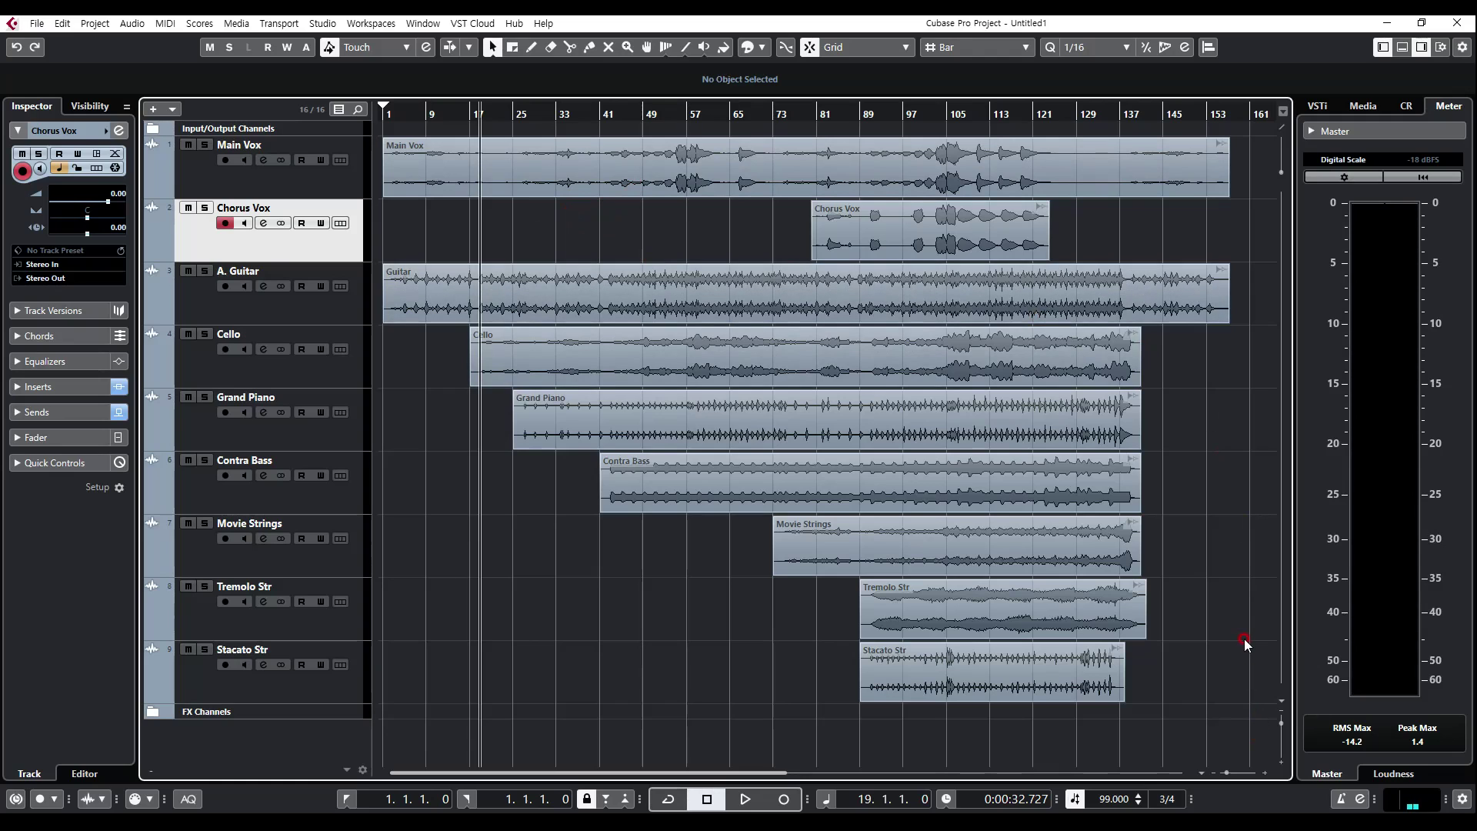
Step: Select all the audio events in the project and open the Chorus Vox channel settings
drag(1252, 679, 210, 148)
click(247, 246)
click(263, 223)
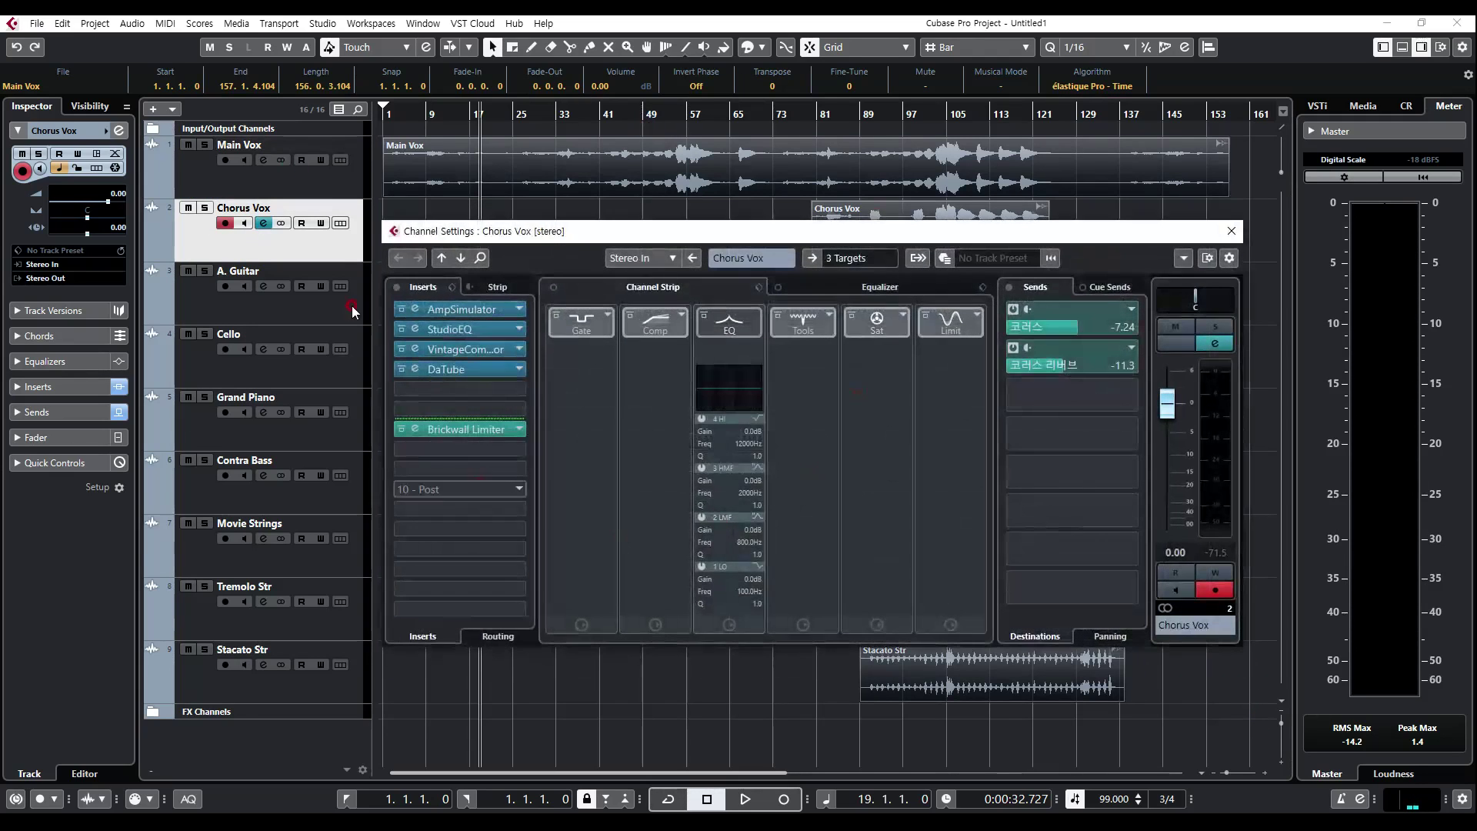
Step: Look at the Equalizer and Channel Strip views in the Chorus Vox channel settings, ending on the Equalizer
click(876, 287)
click(685, 288)
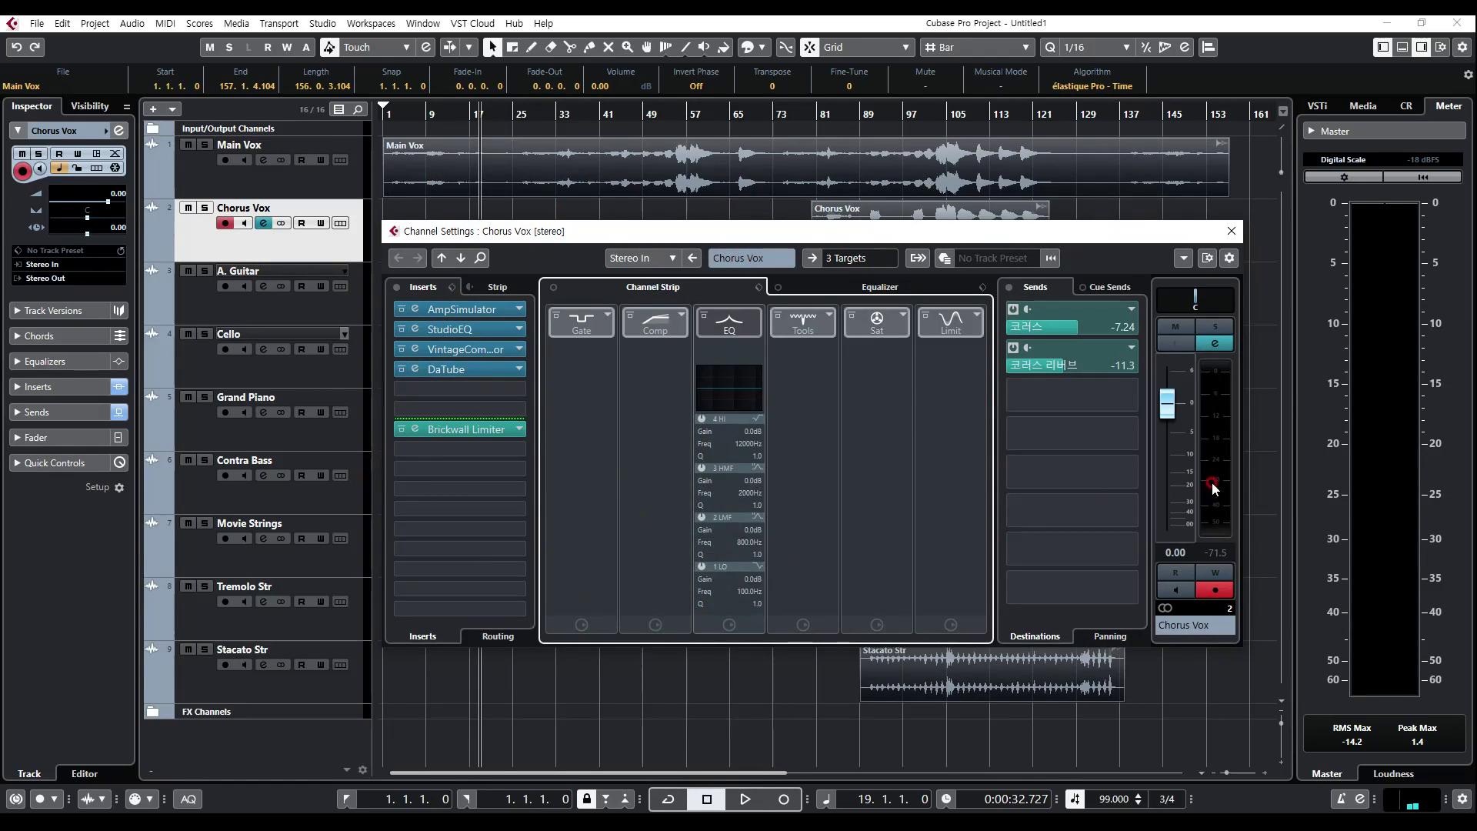
mouse_move(1127, 420)
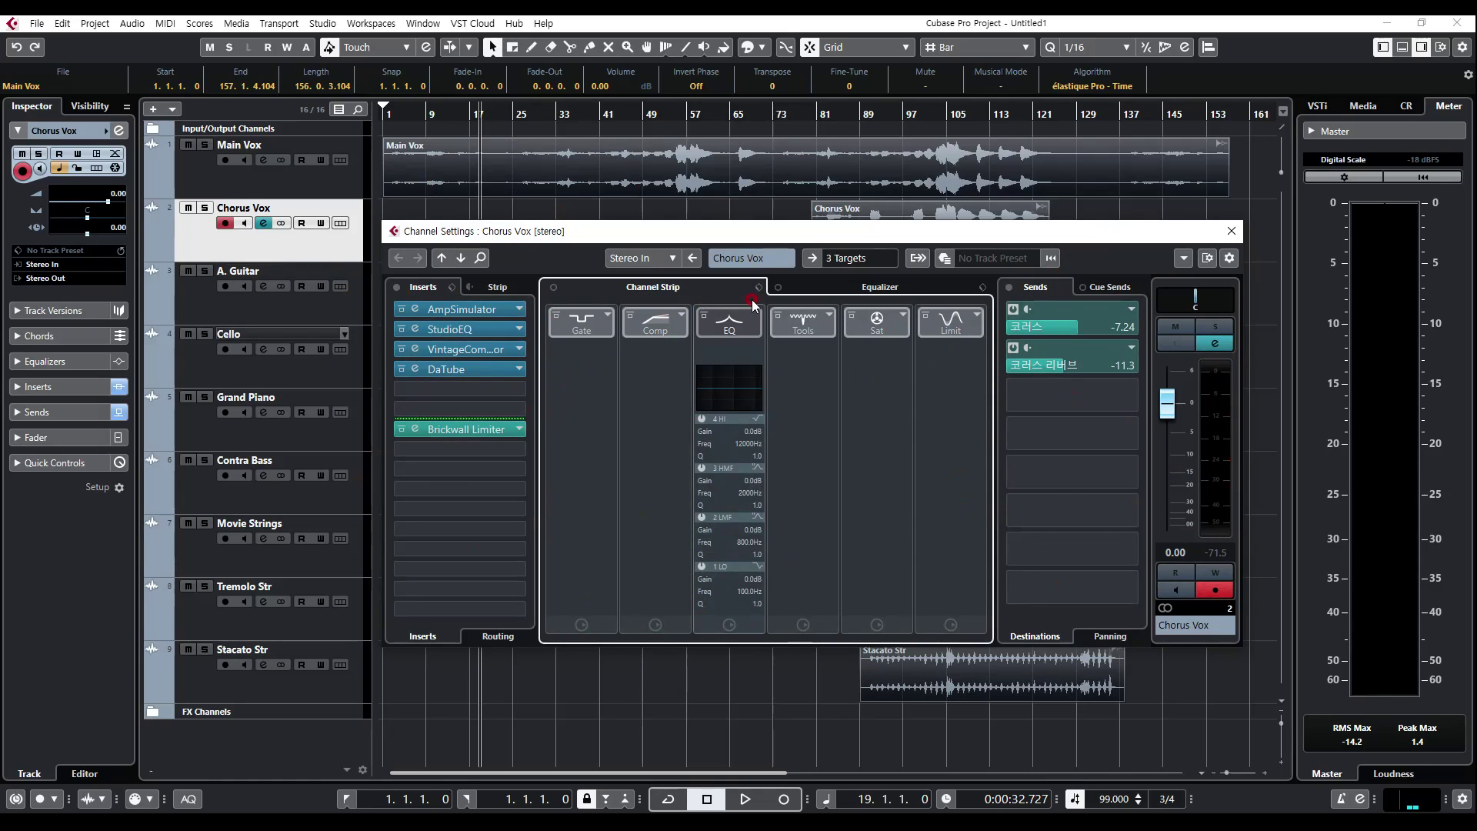
click(903, 292)
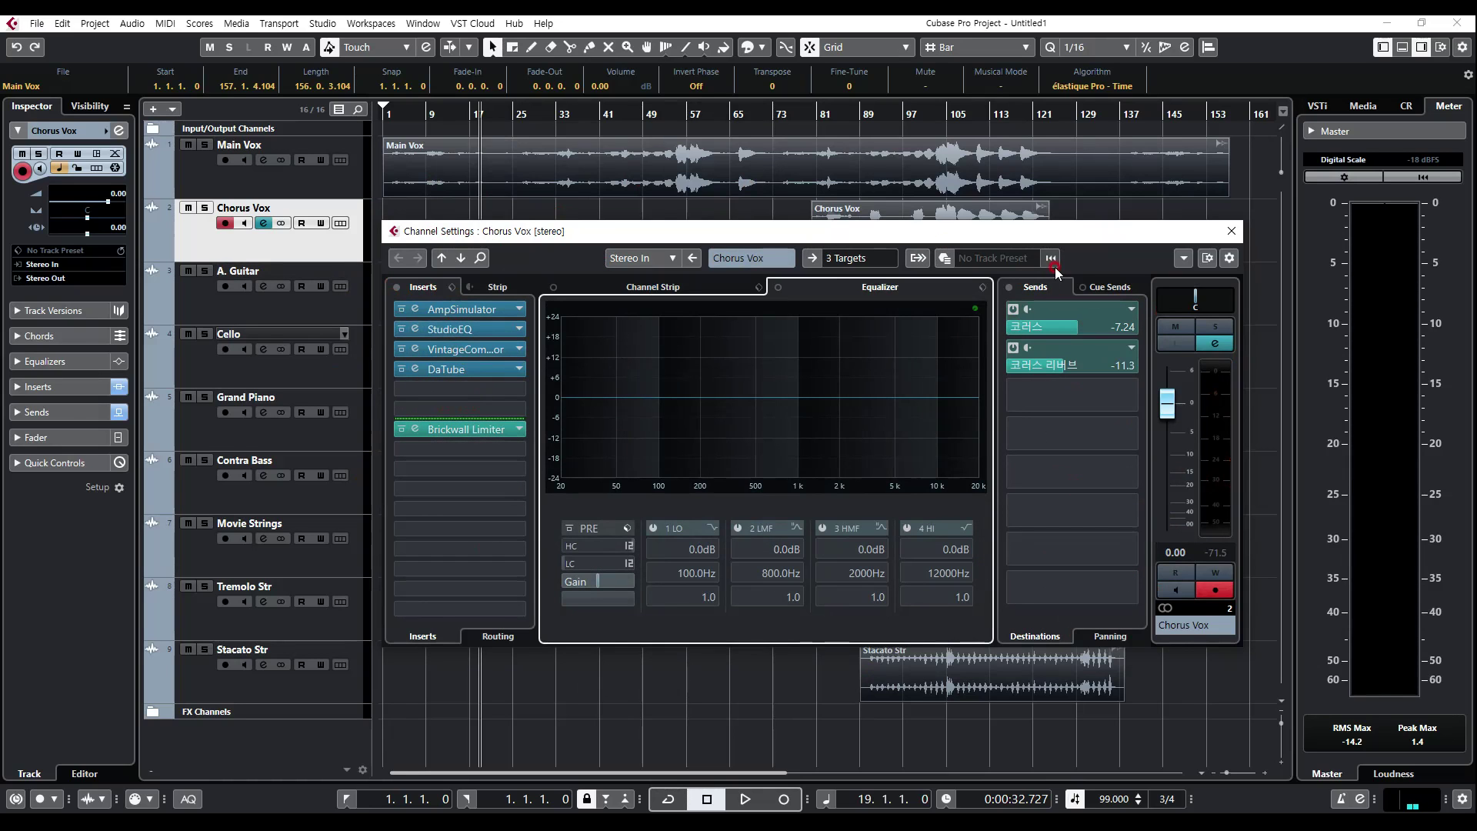
Step: Close the Chorus Vox channel settings and deselect all the audio events
click(1231, 231)
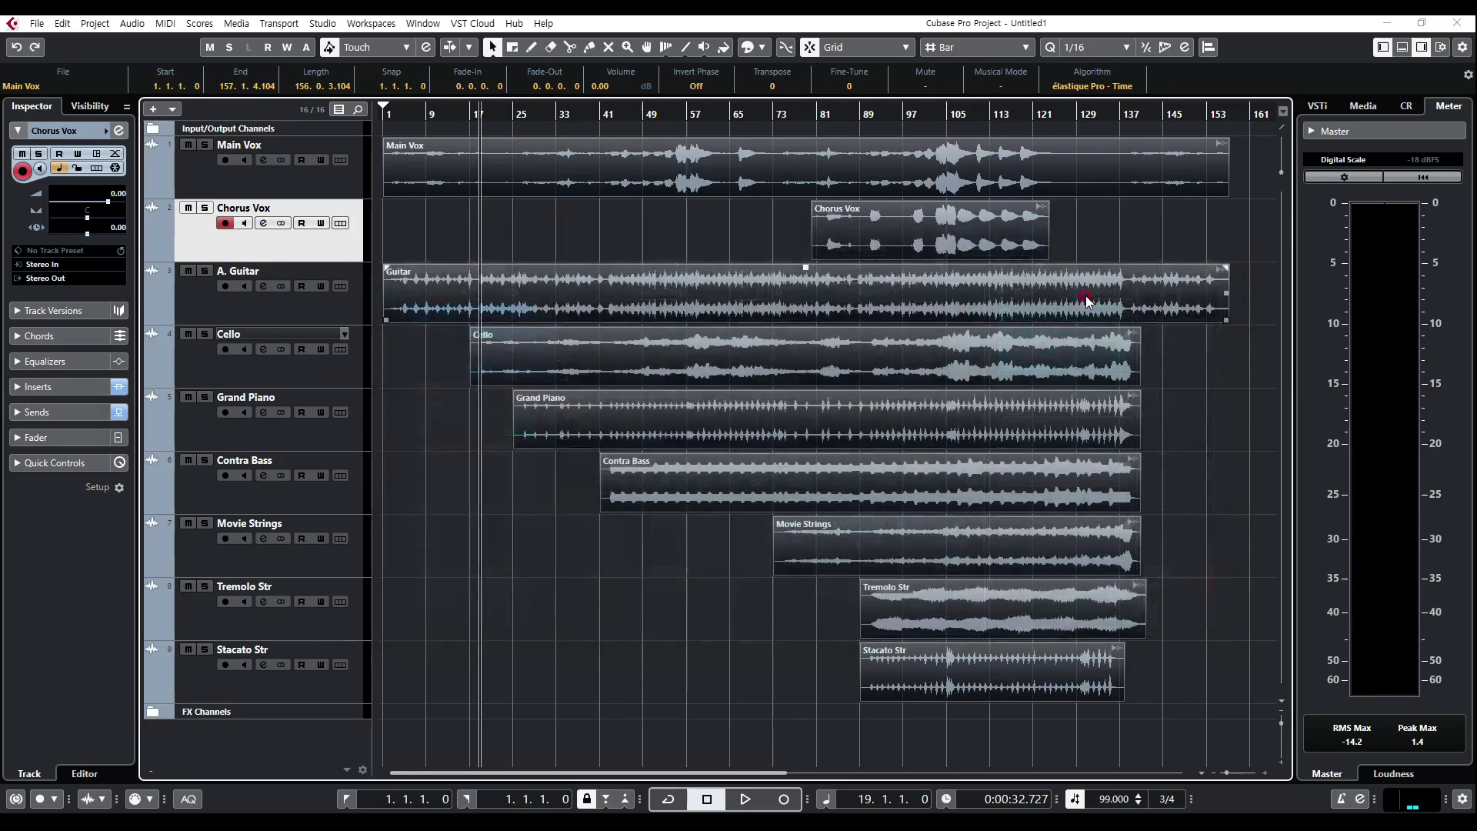
click(1232, 389)
click(508, 232)
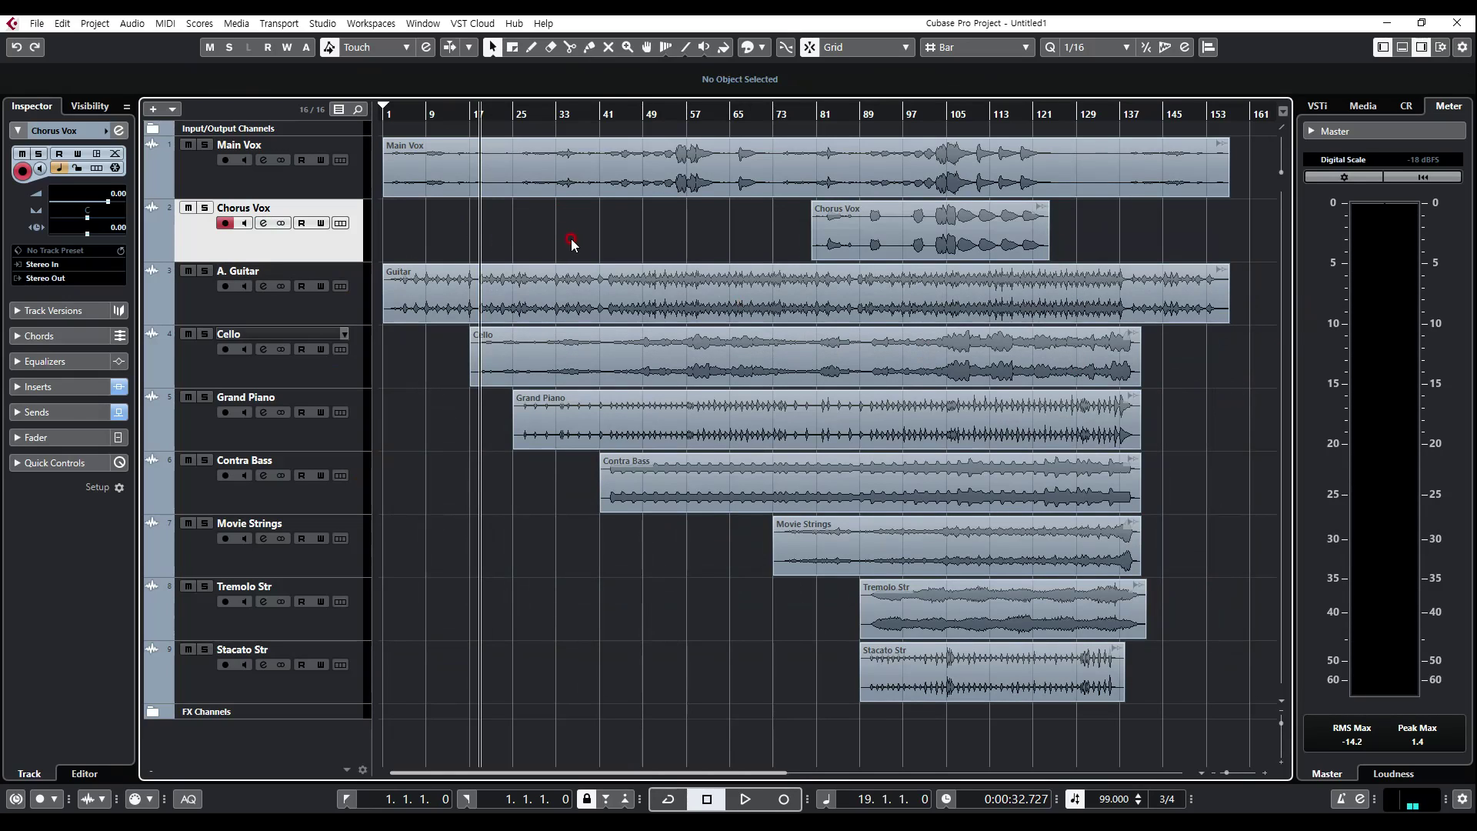